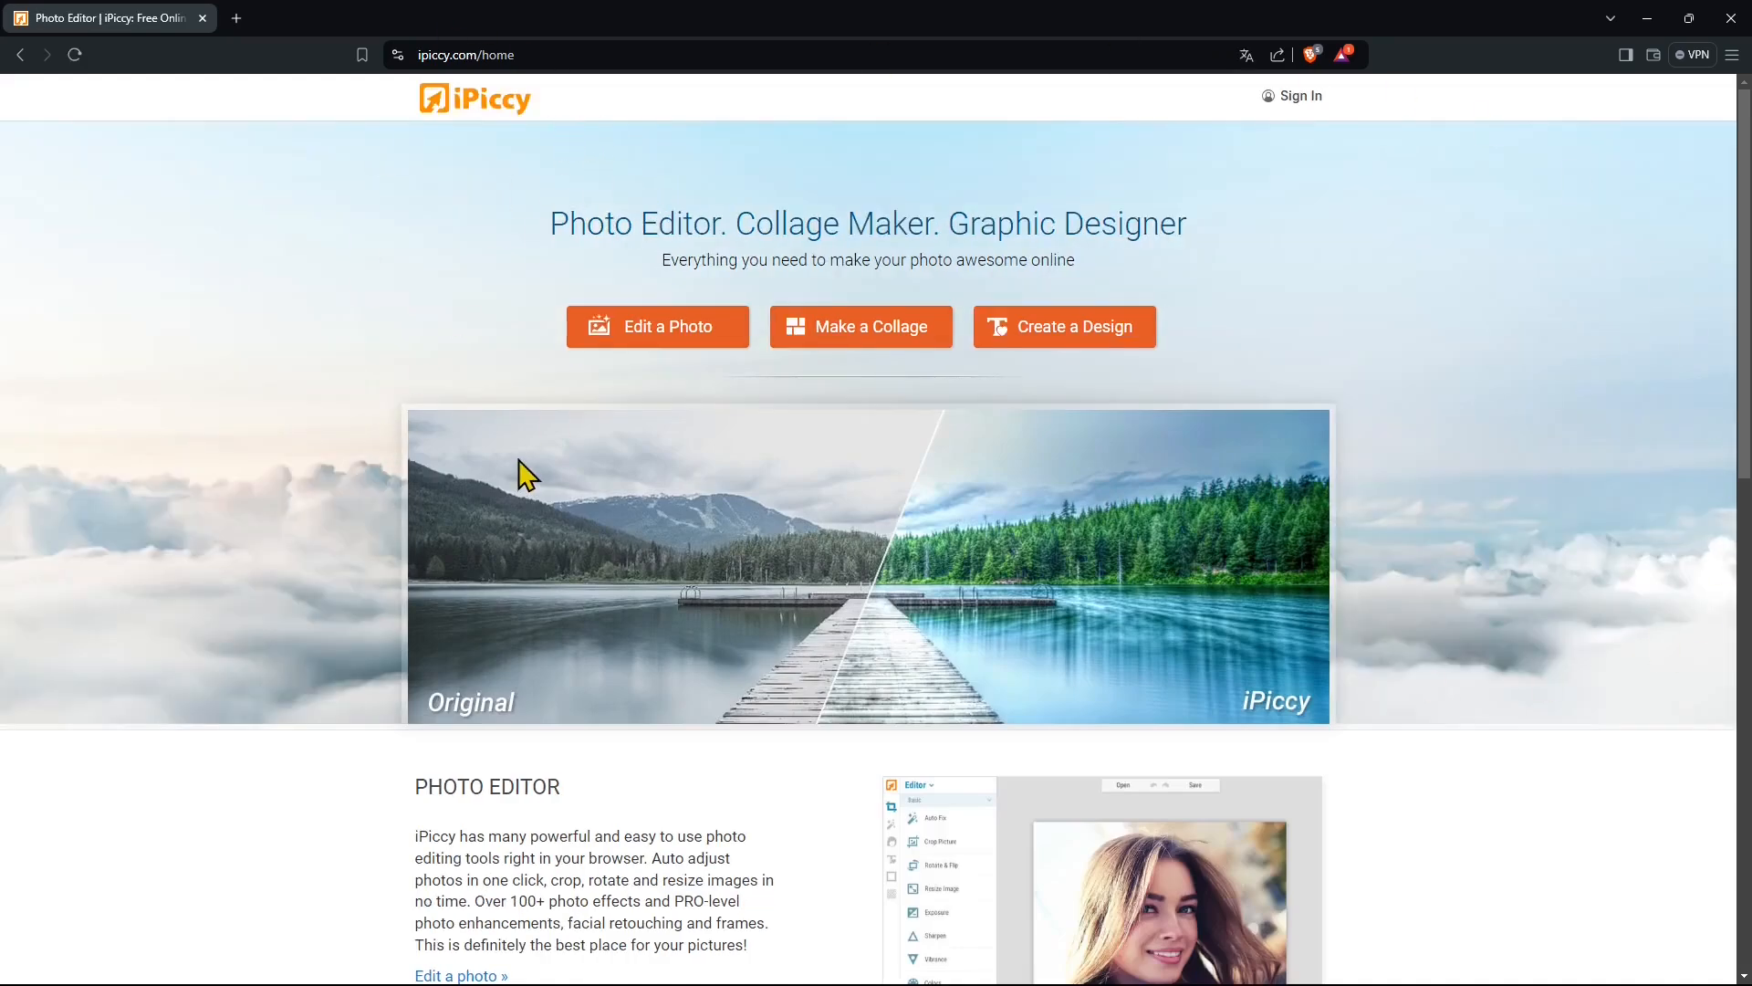
- Go to iPiccy's free online image editor page and review its heading and registration note
key("alt+Left")
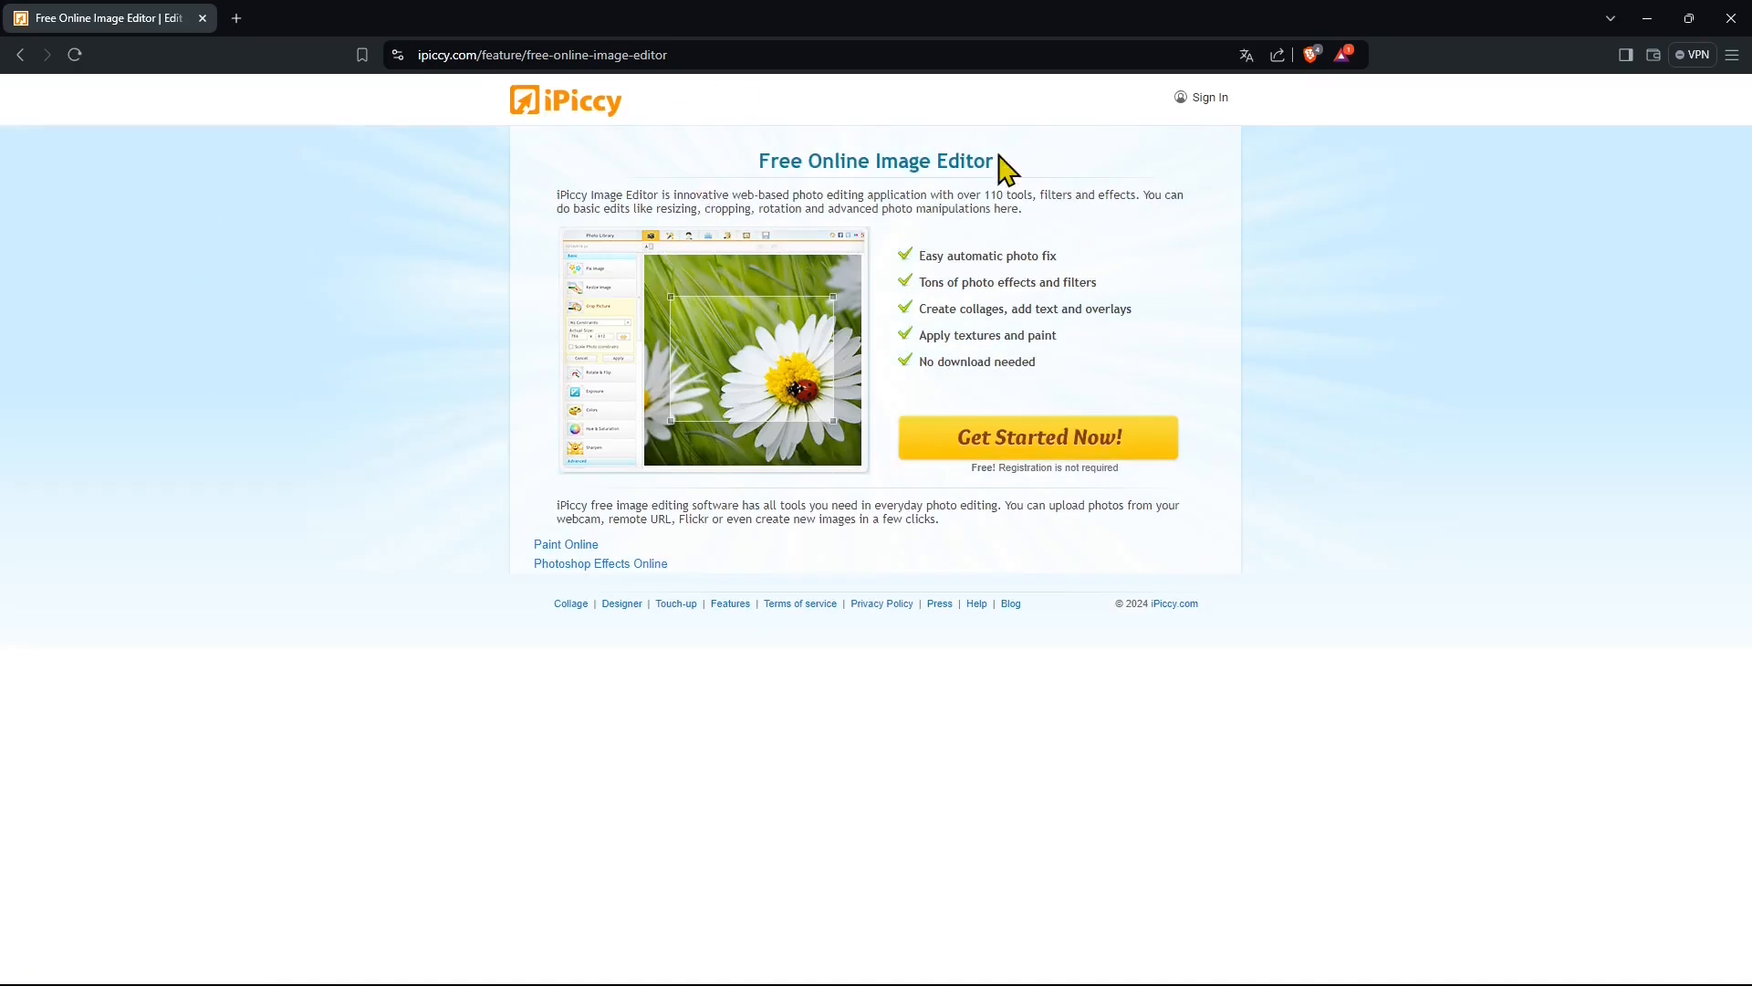
left_click_drag(1011, 166, 746, 173)
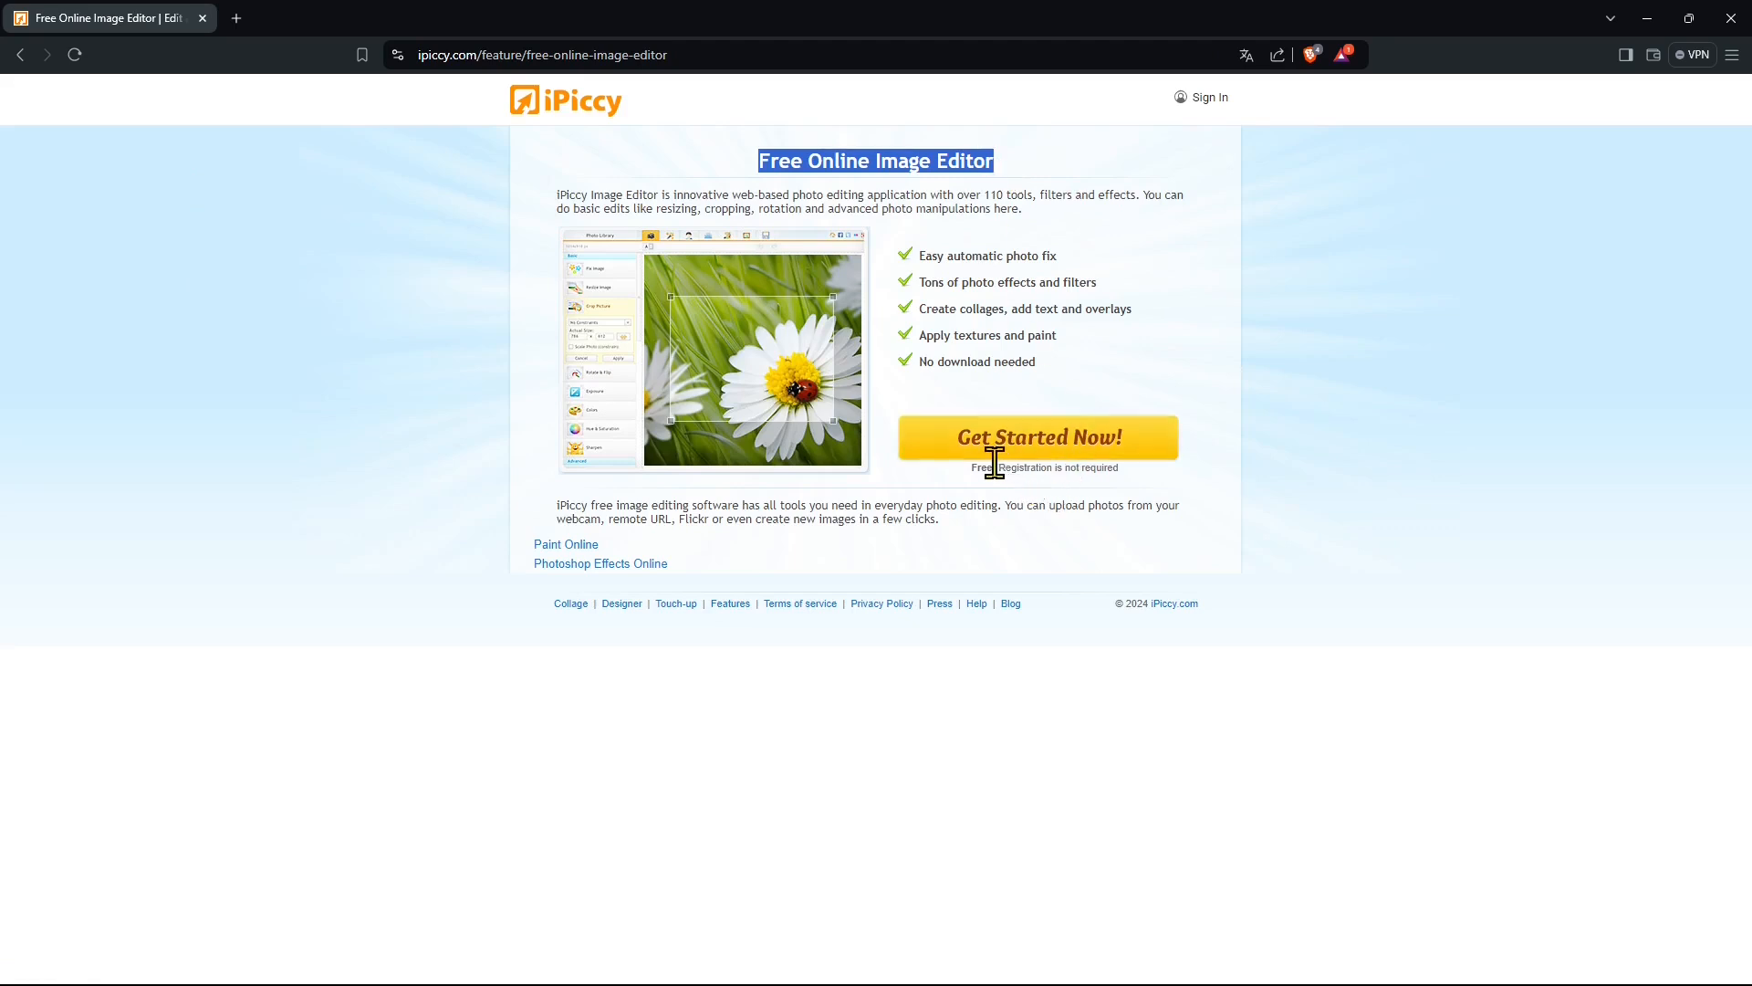
left_click_drag(981, 463, 1134, 490)
left_click(1285, 479)
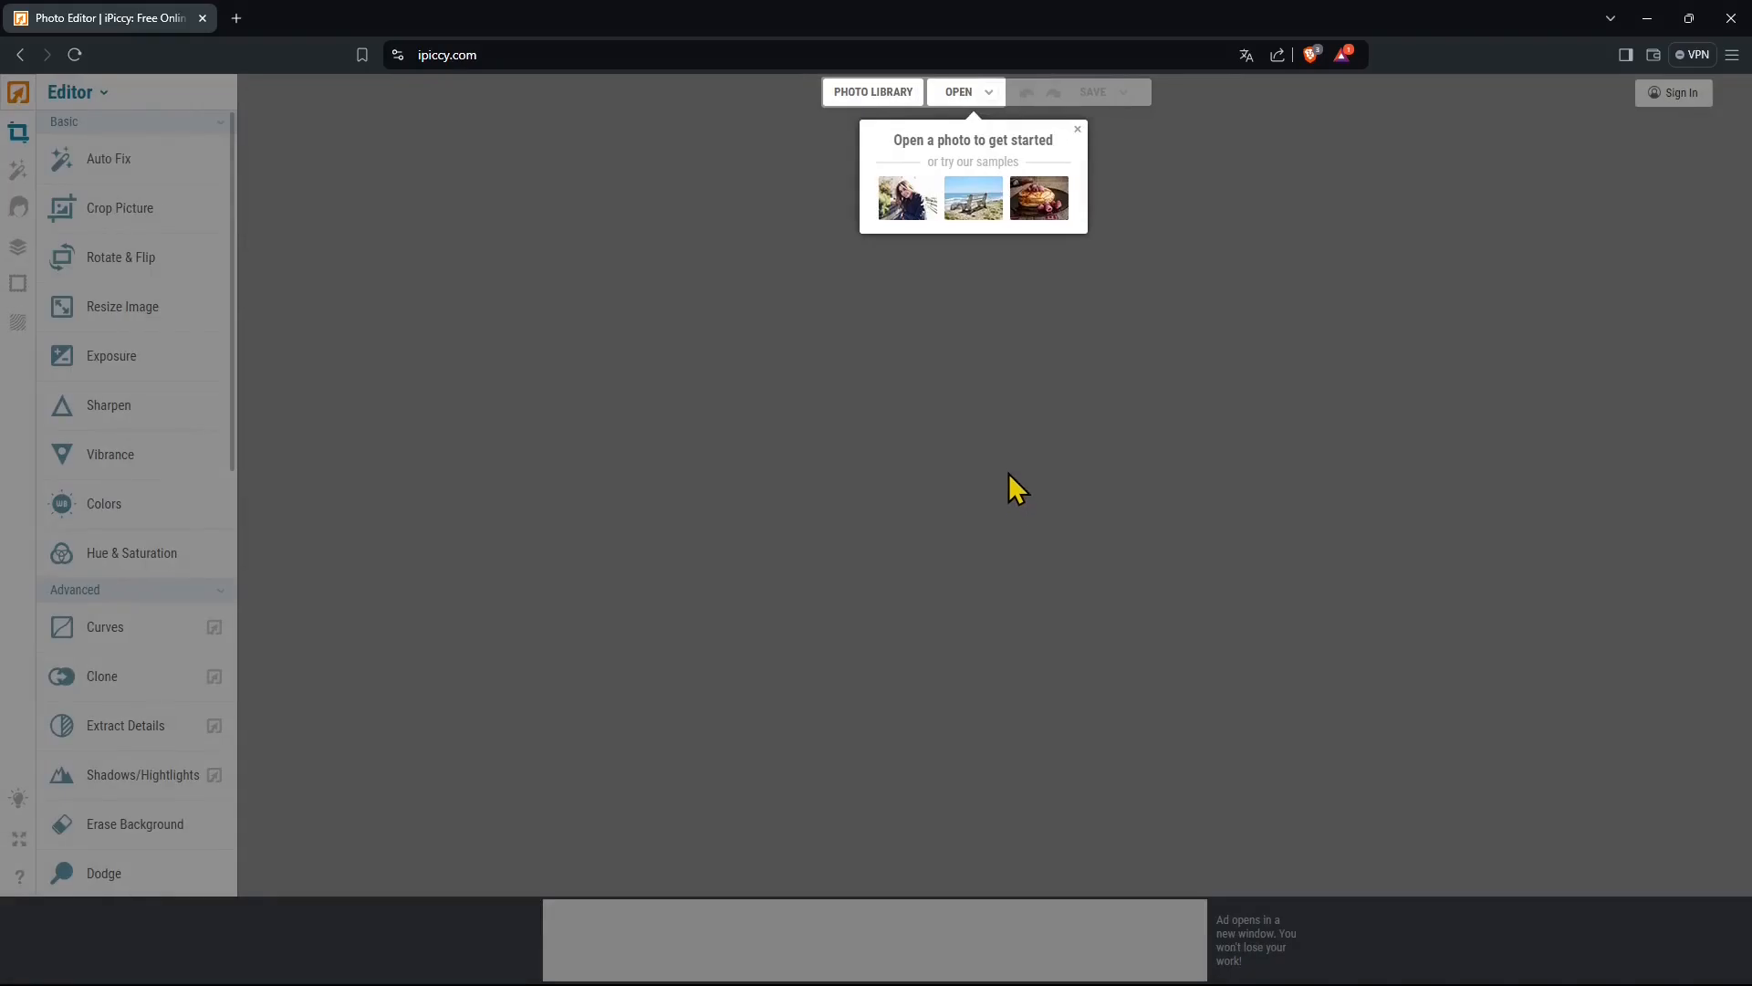
- Open the photo DSC_3212 from the Foto e Video folder for editing in the maximized window
left_click(968, 143)
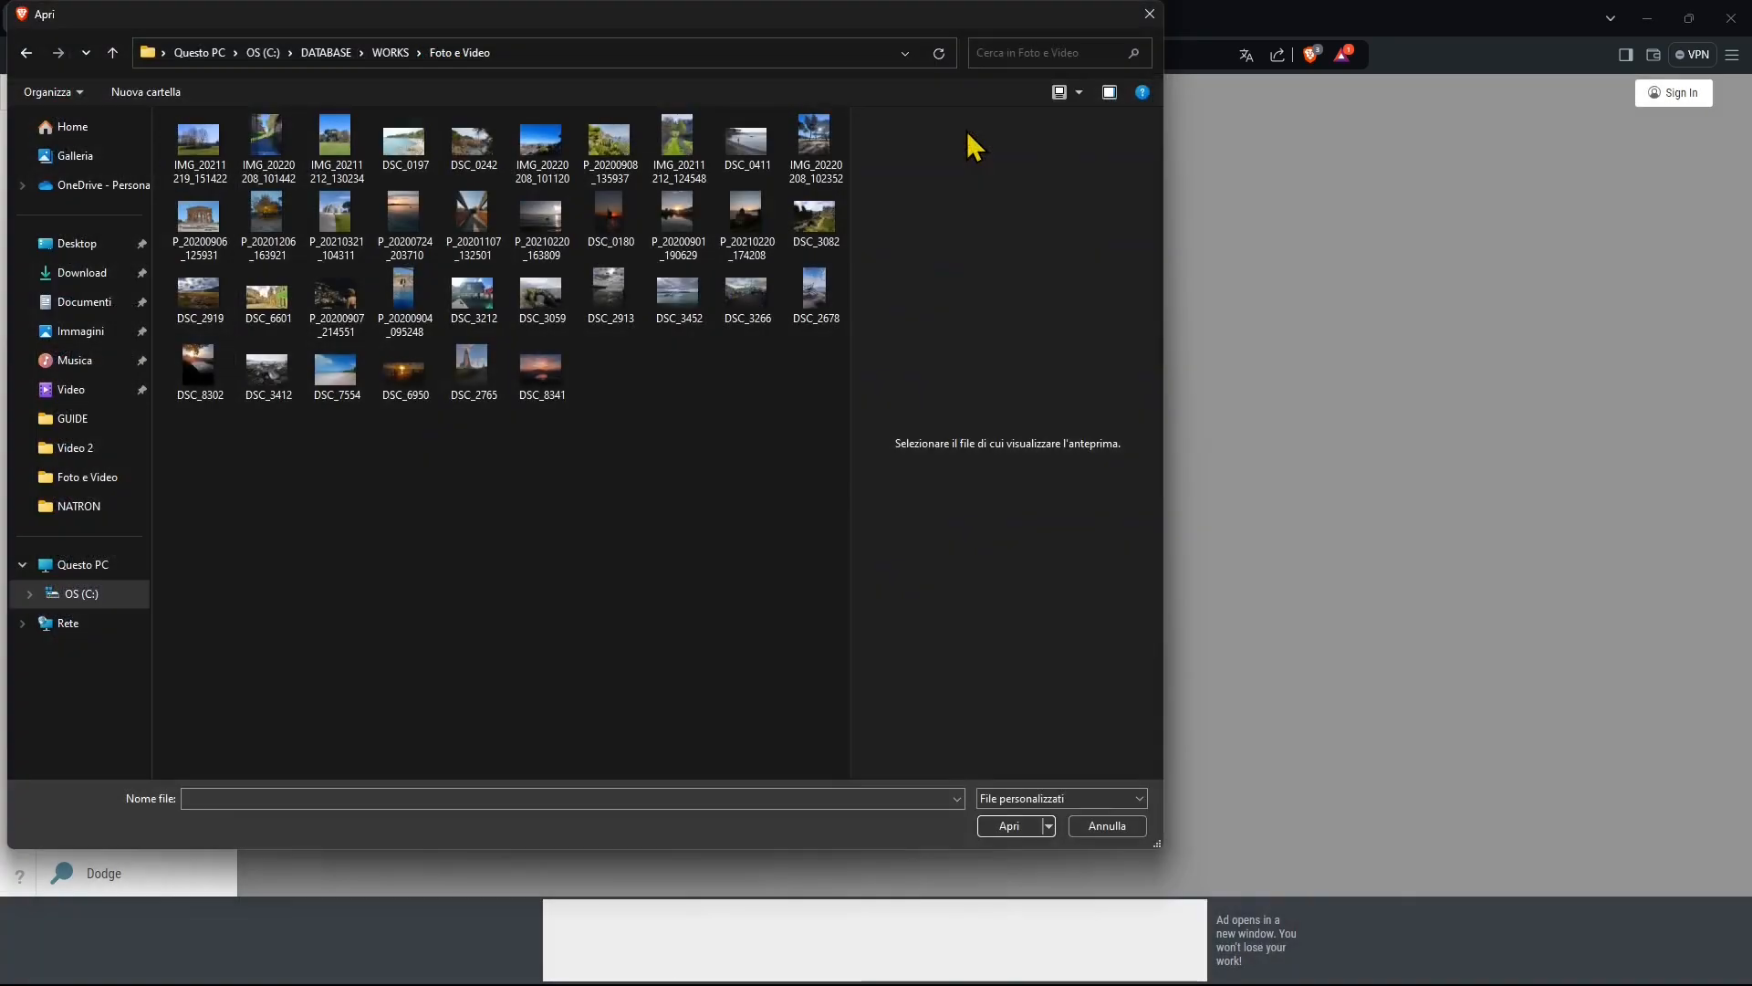
left_click(476, 325)
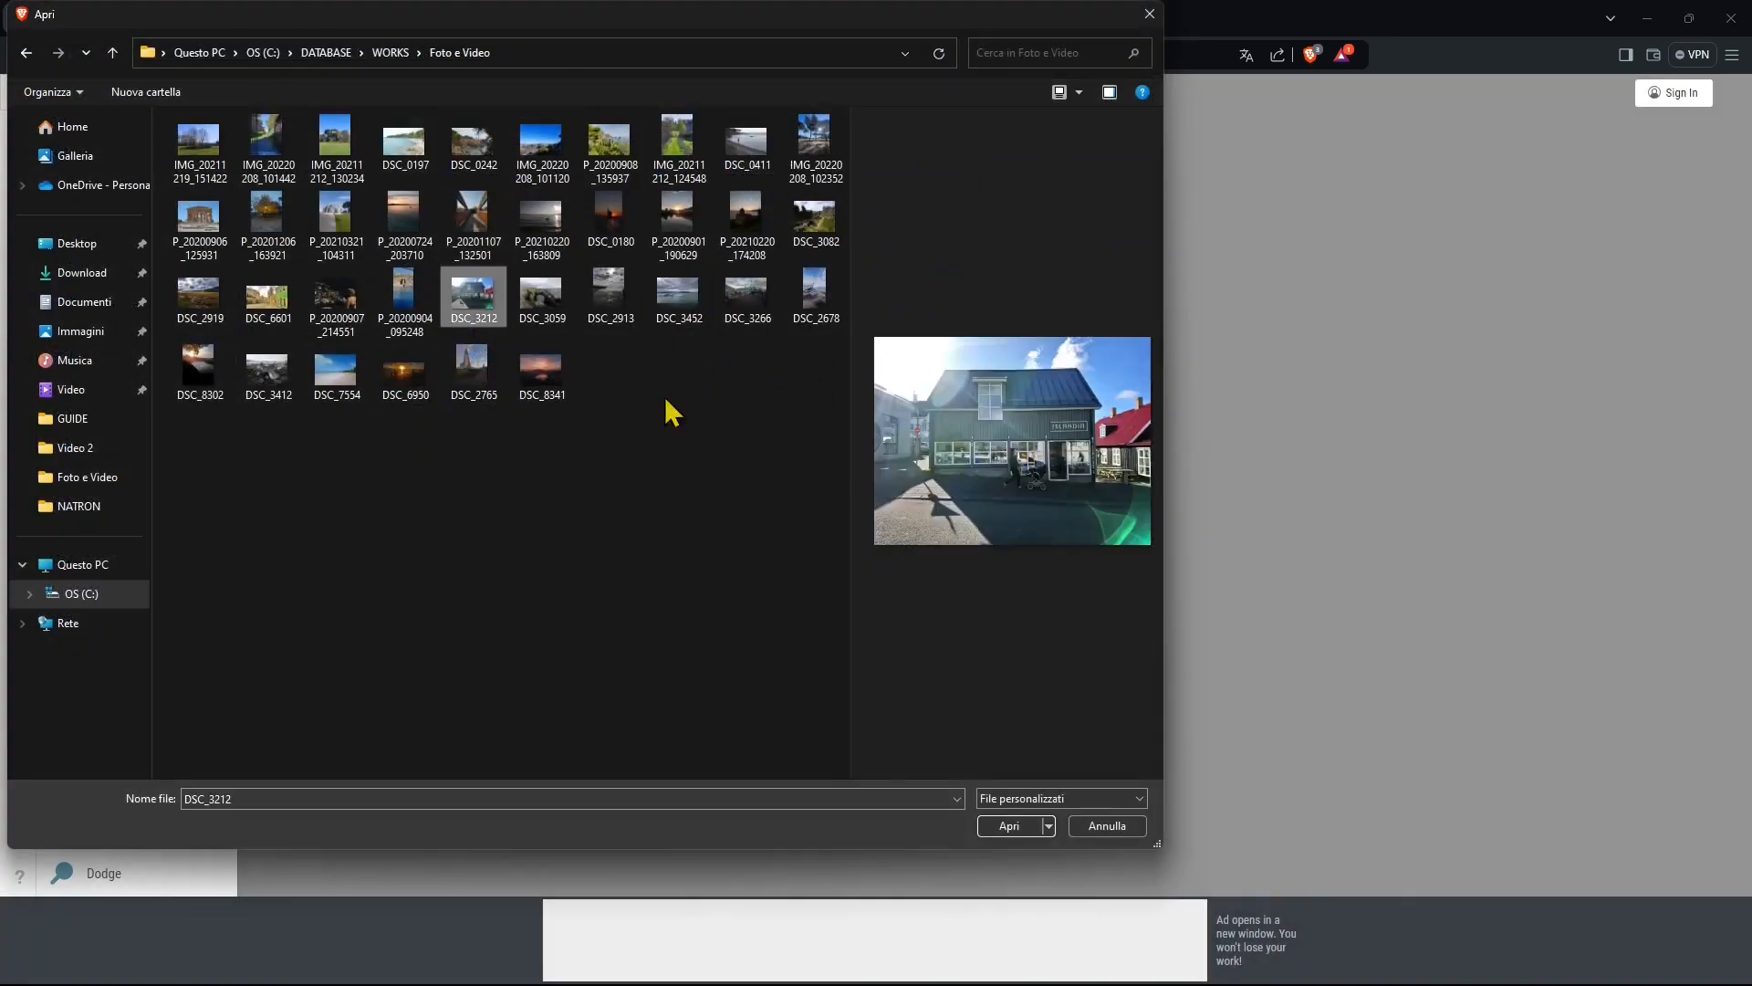
key("Return")
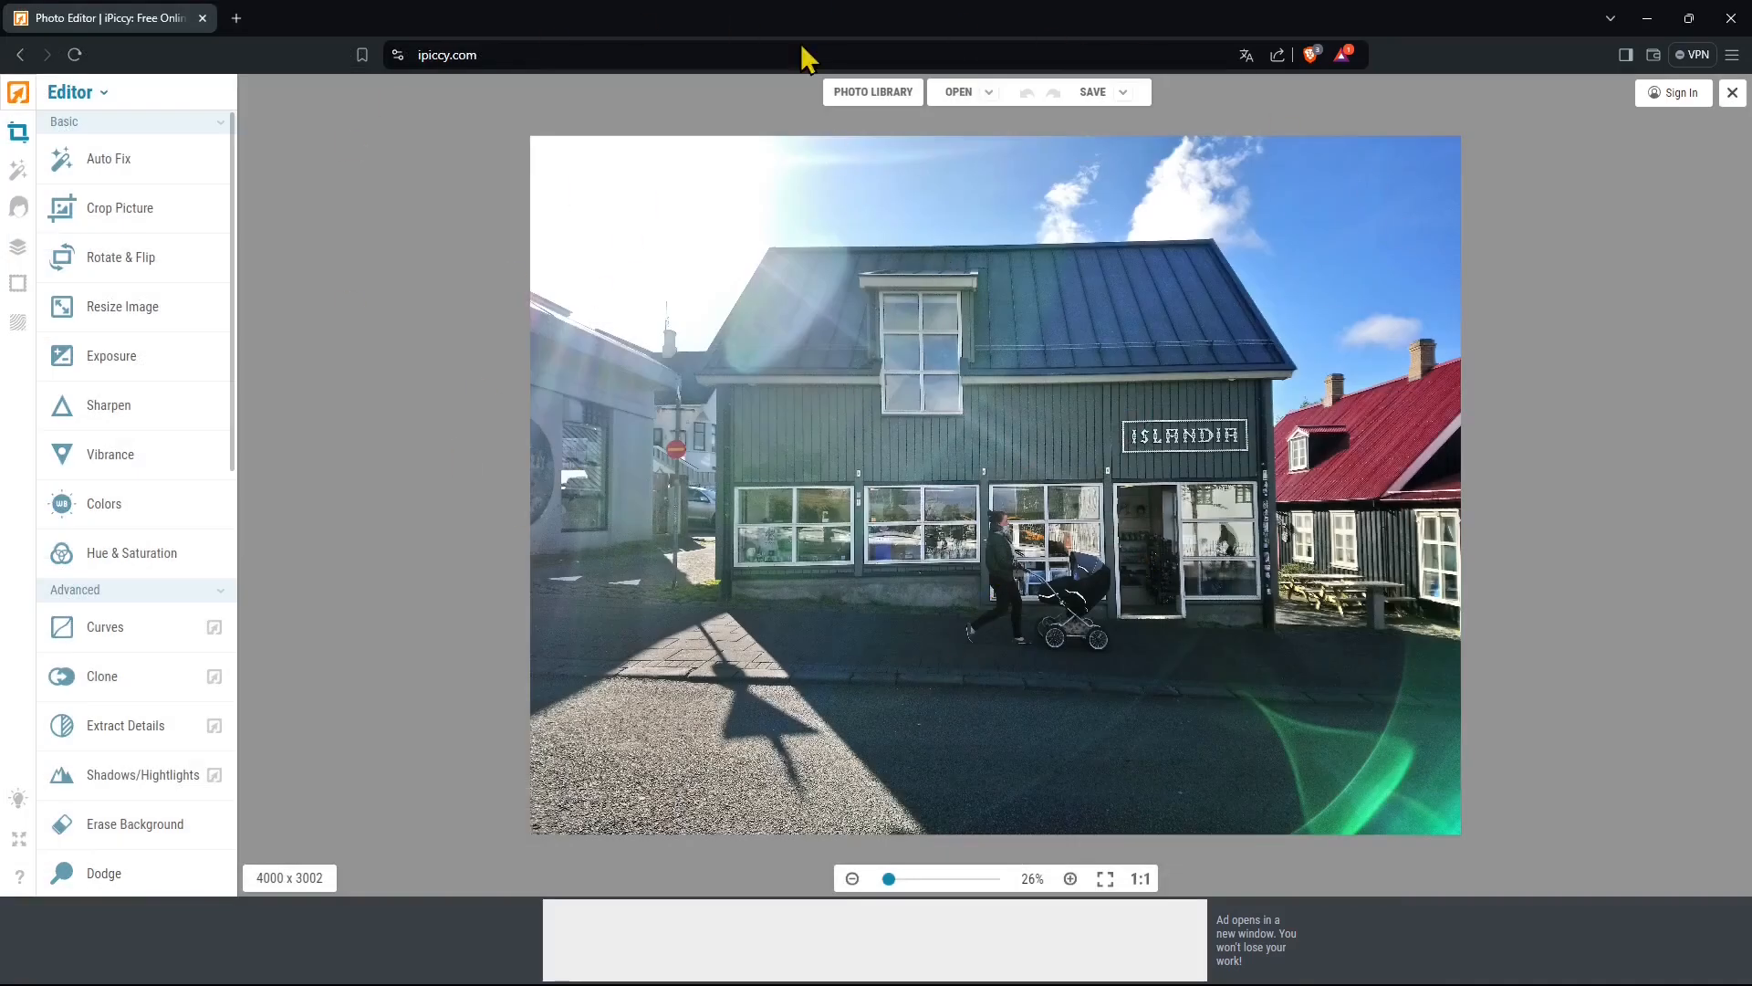
double_click(787, 16)
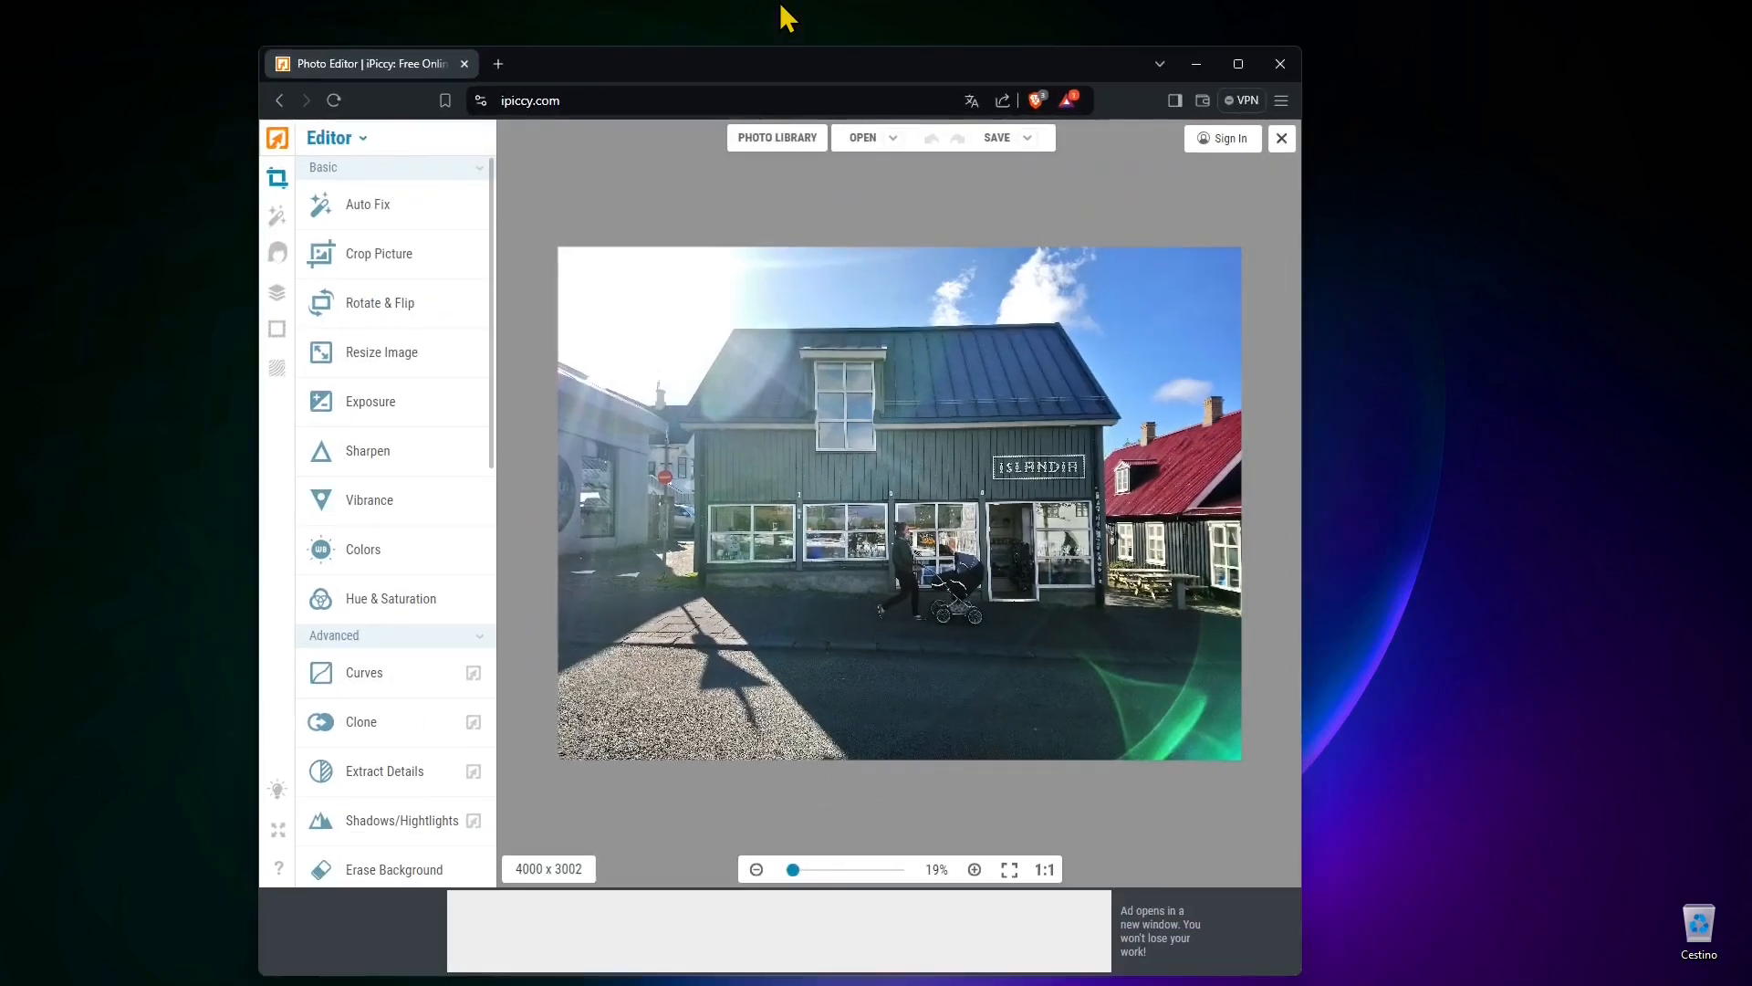
double_click(795, 72)
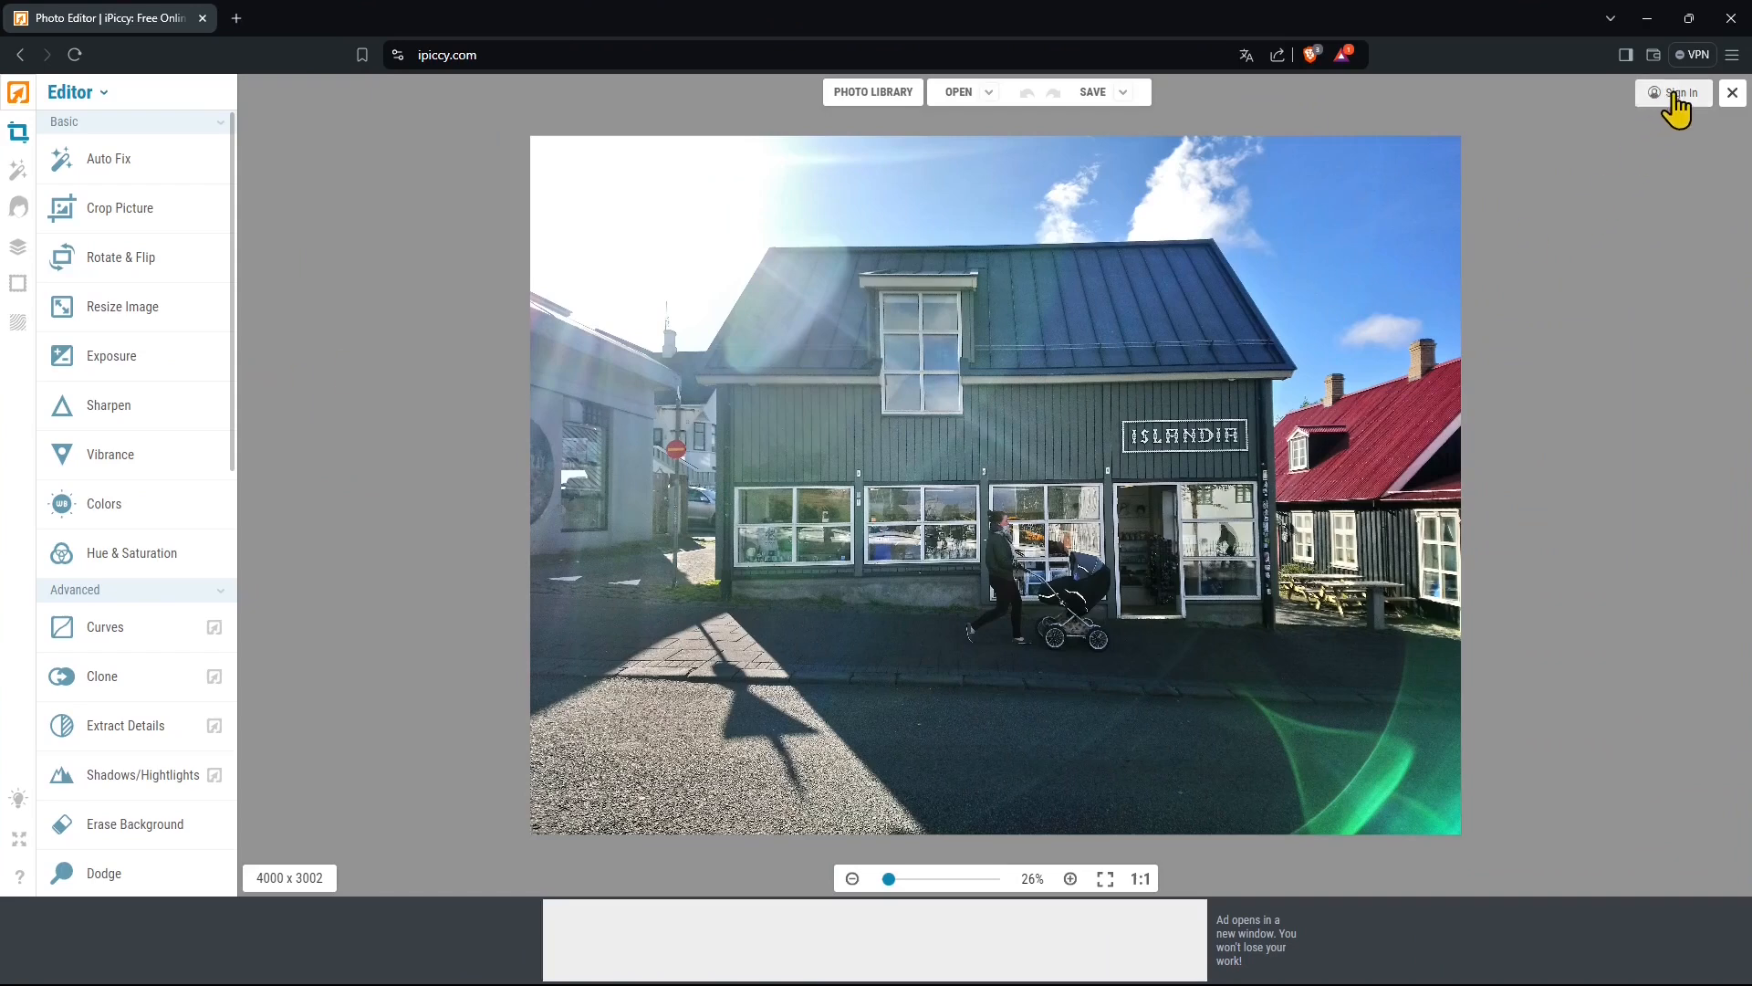
- Check the photo library and the available save destinations, closing each without adding or saving anything
left_click(873, 92)
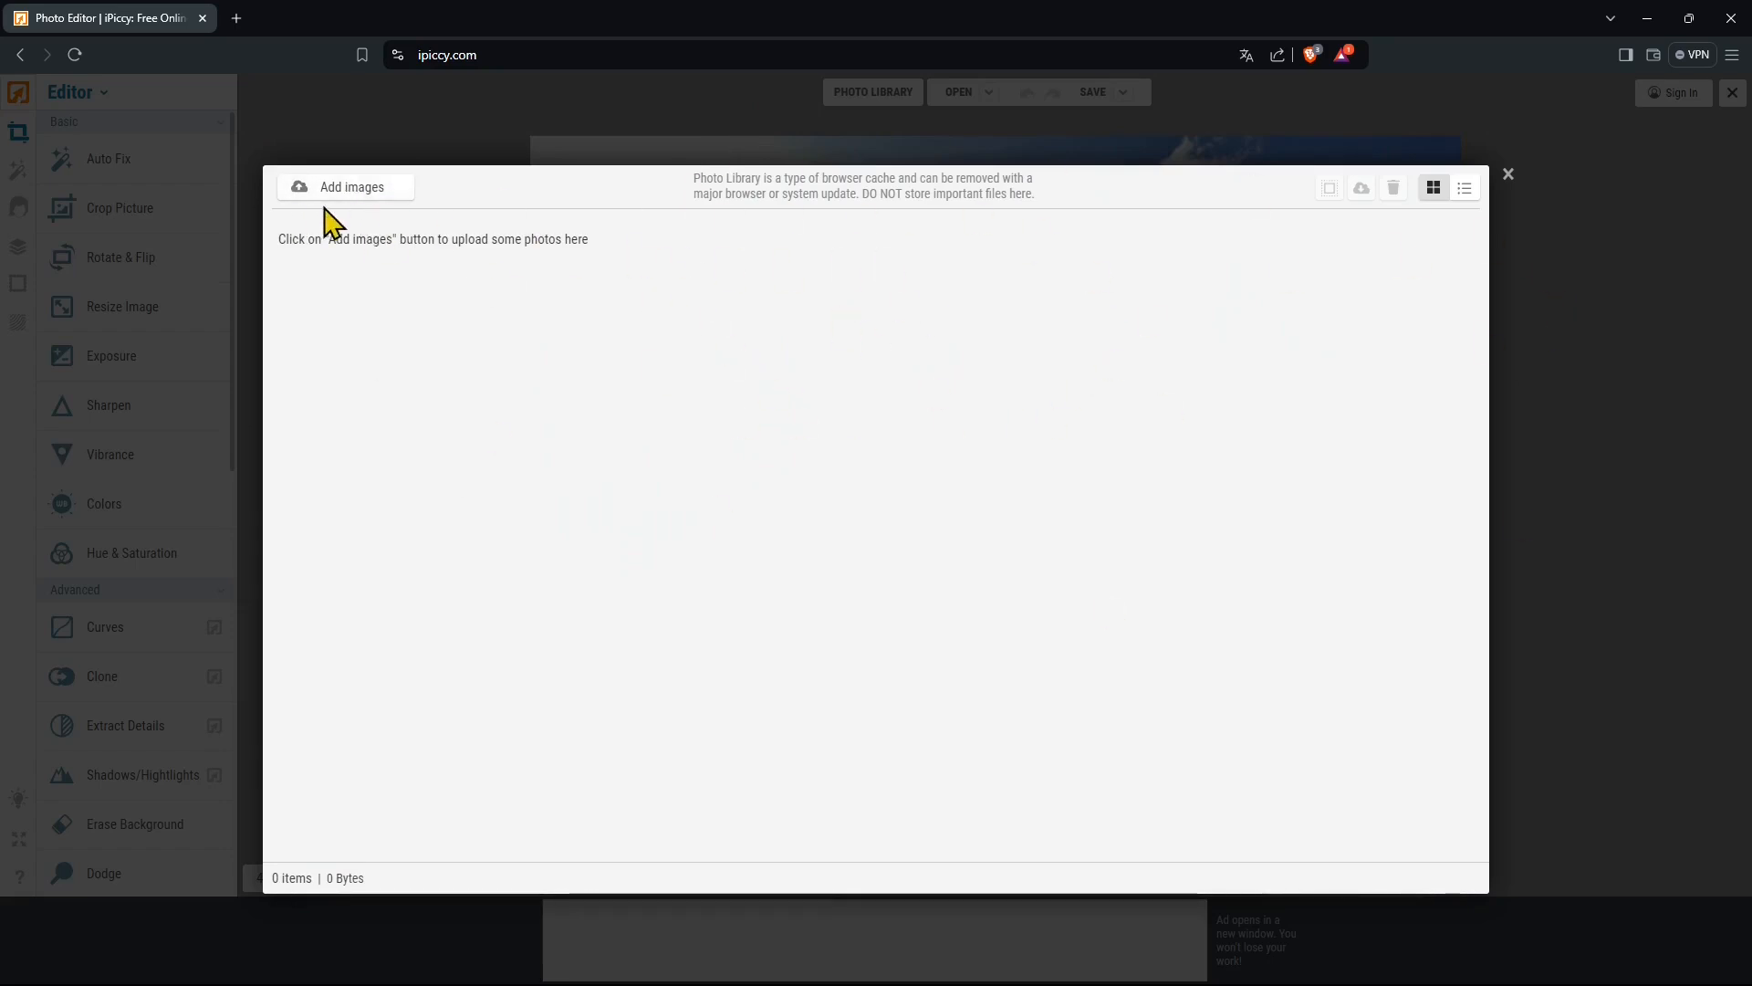
left_click(1506, 175)
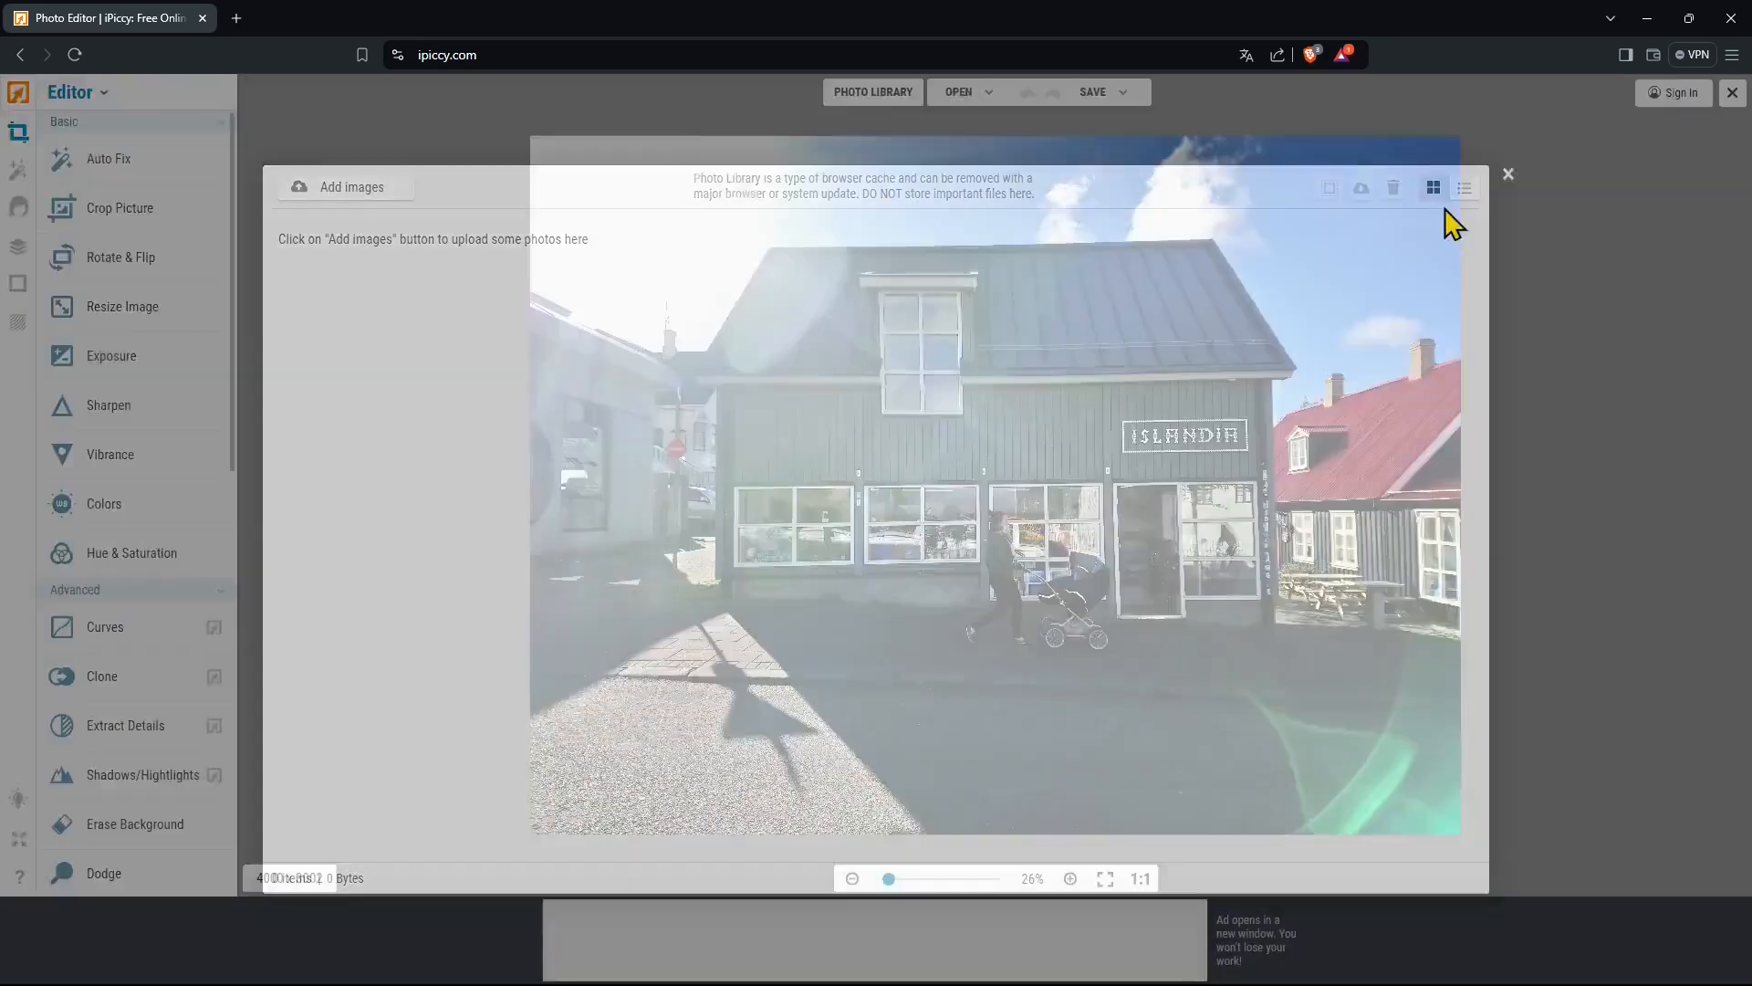
left_click(1124, 93)
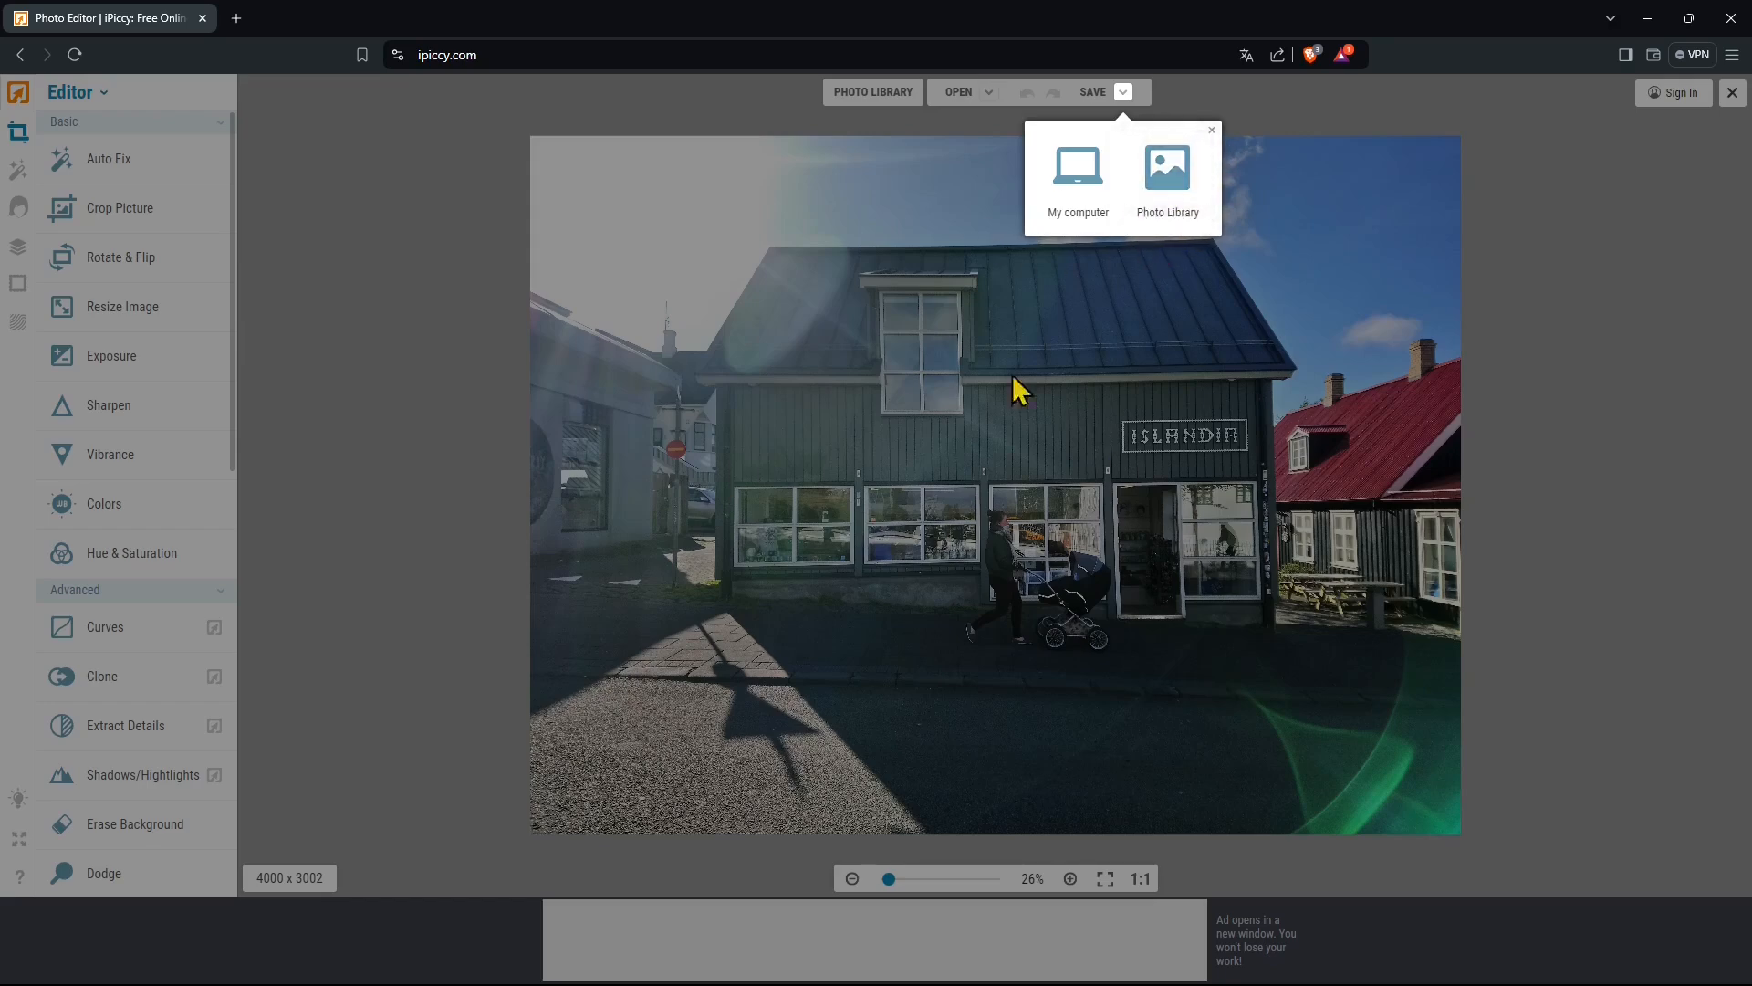
left_click(1038, 441)
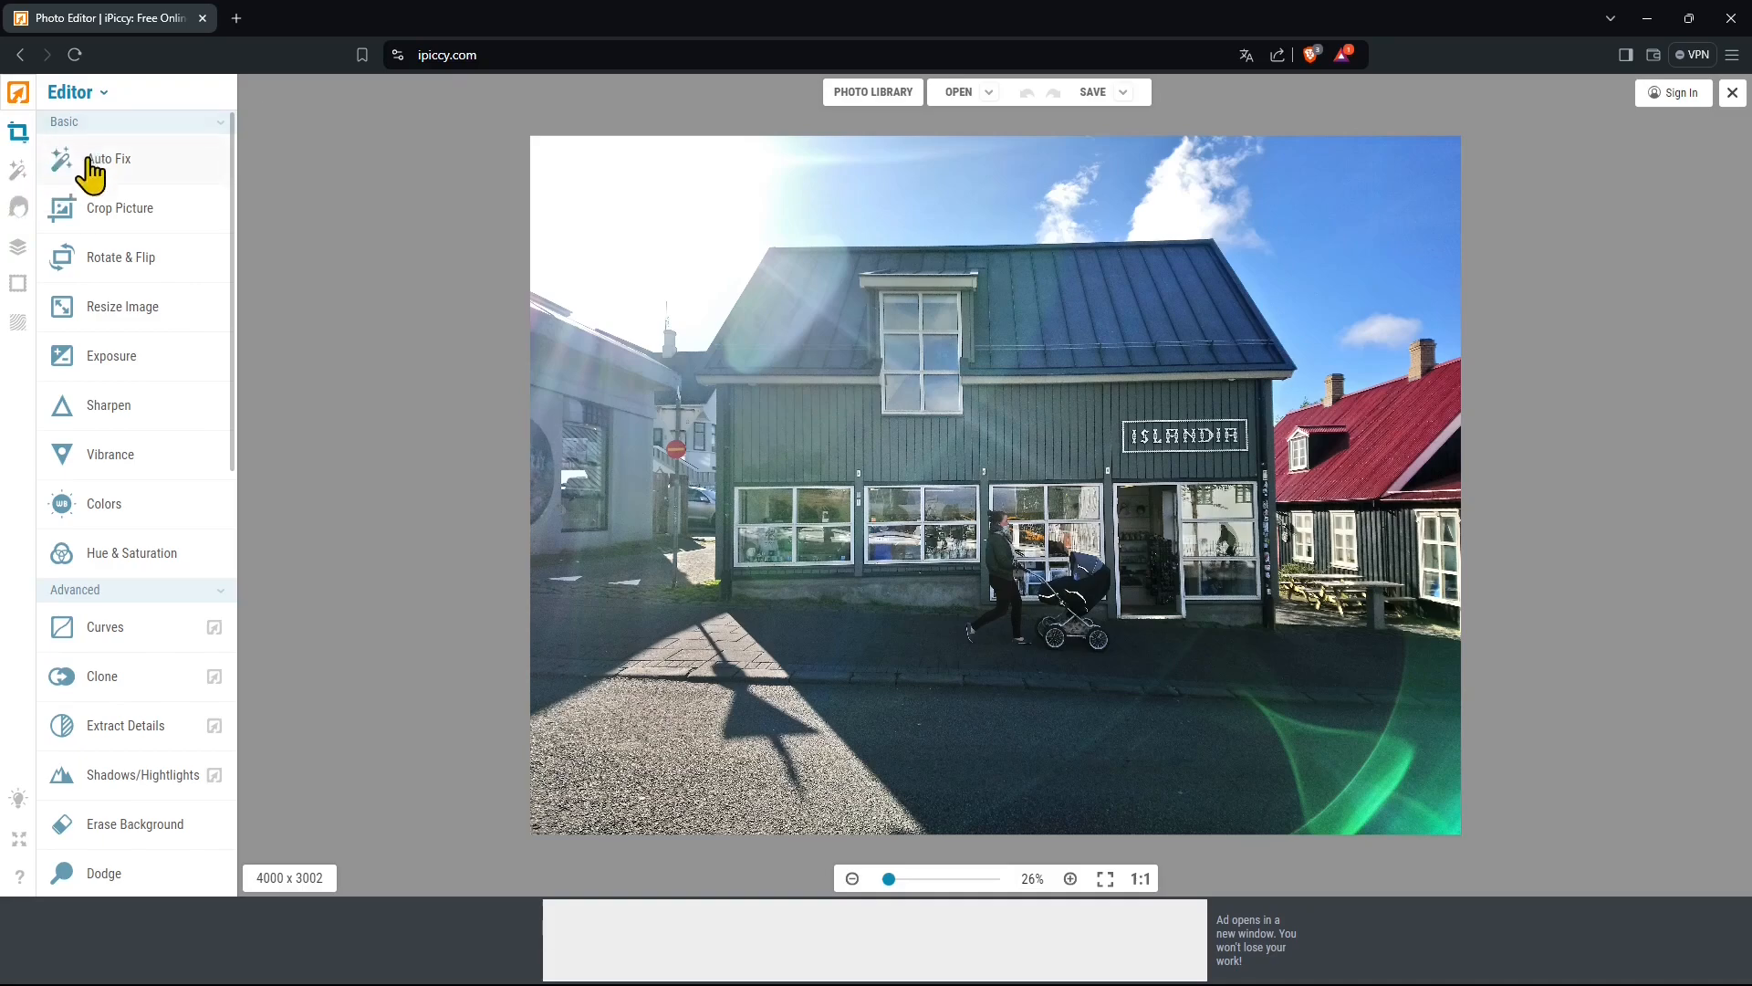
- Crop the photo to 3000 x 2252 with no fixed proportion
left_click(122, 224)
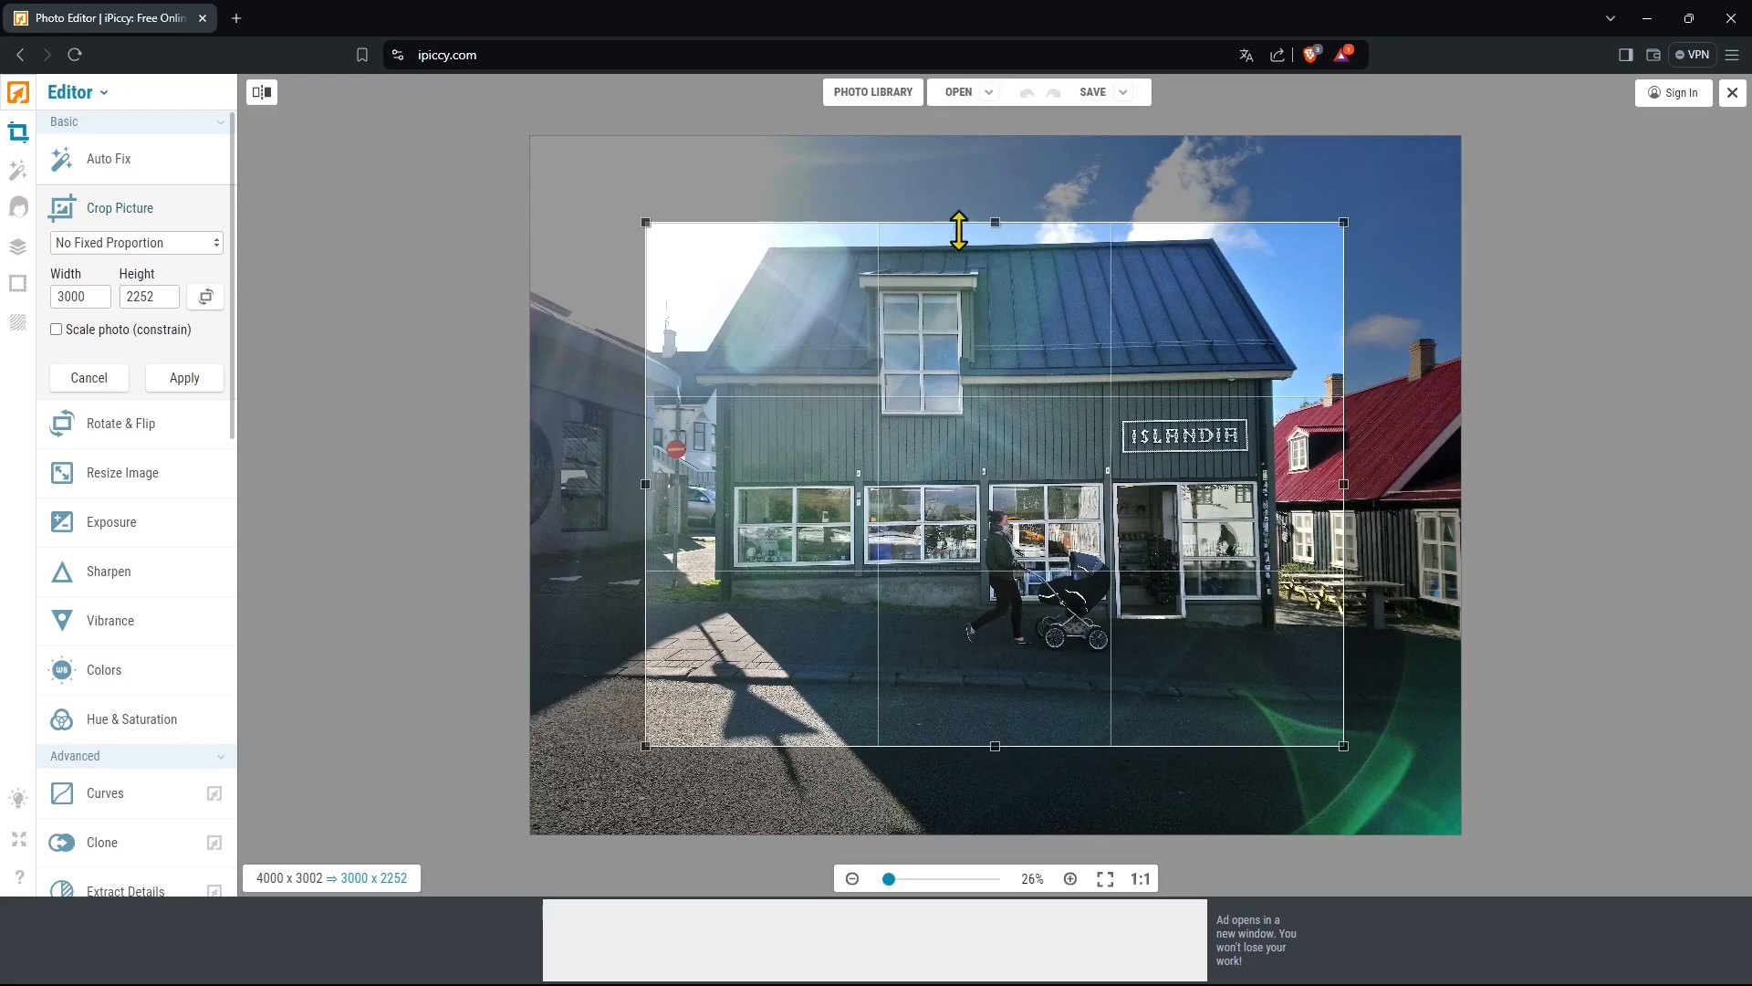
left_click(103, 244)
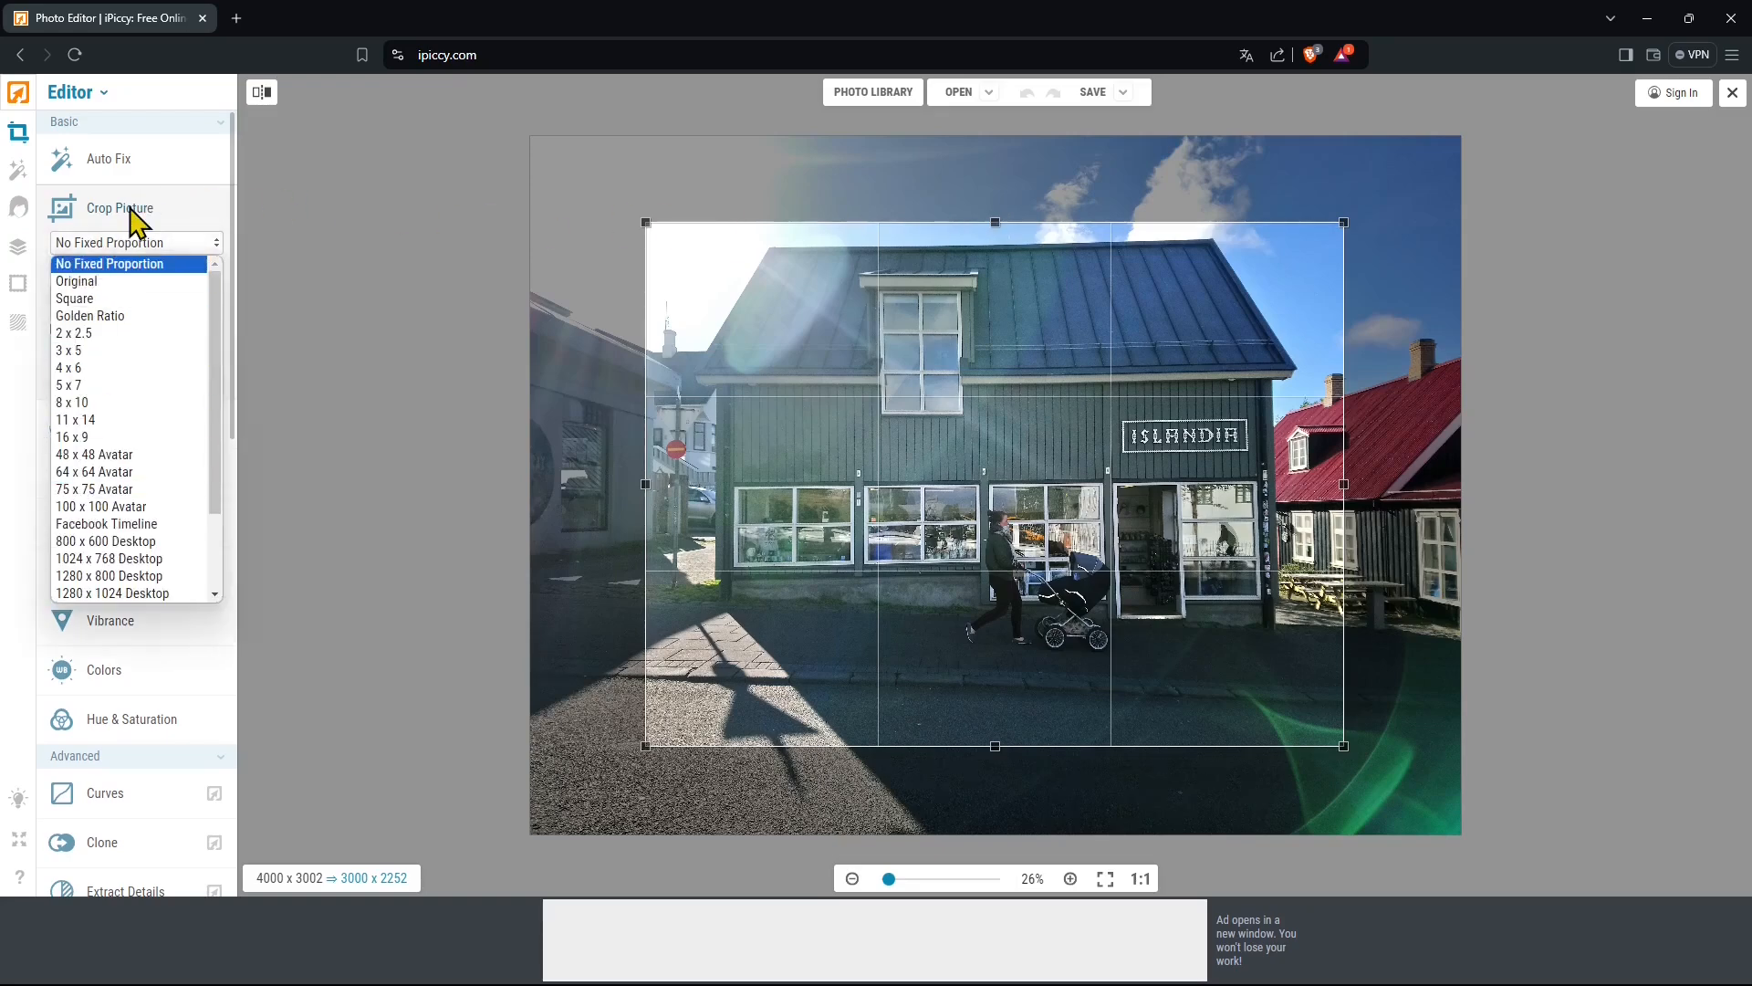
left_click(89, 263)
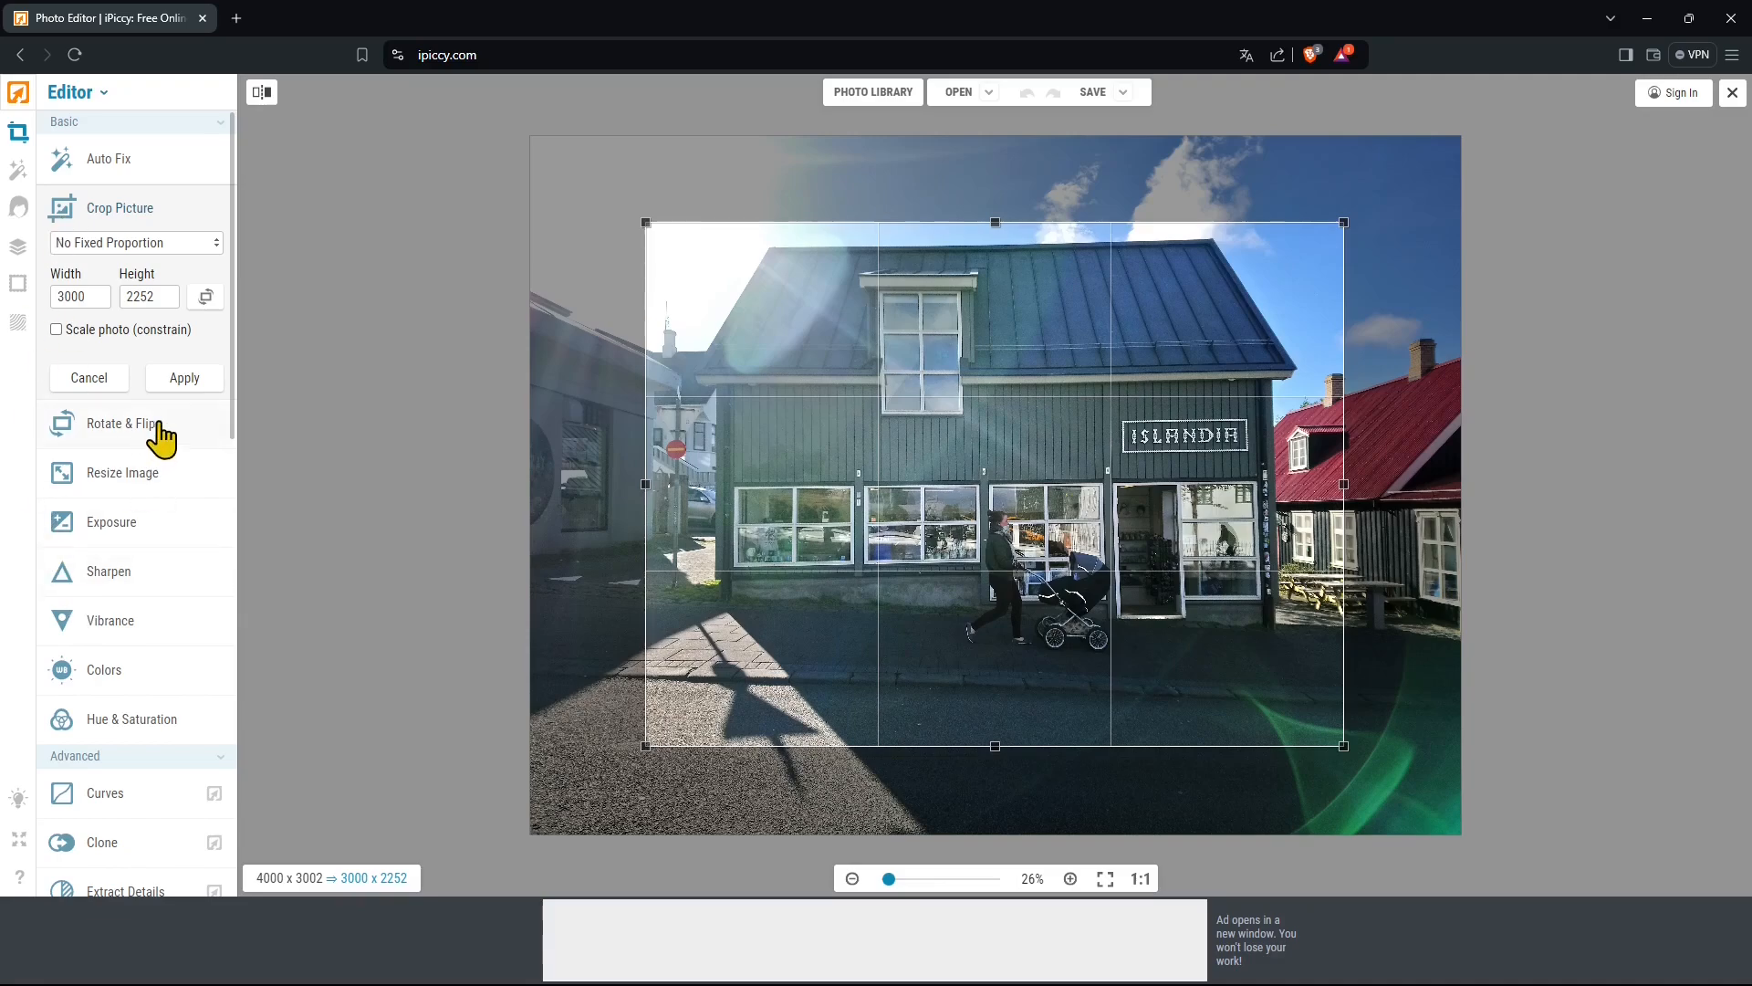
left_click(179, 378)
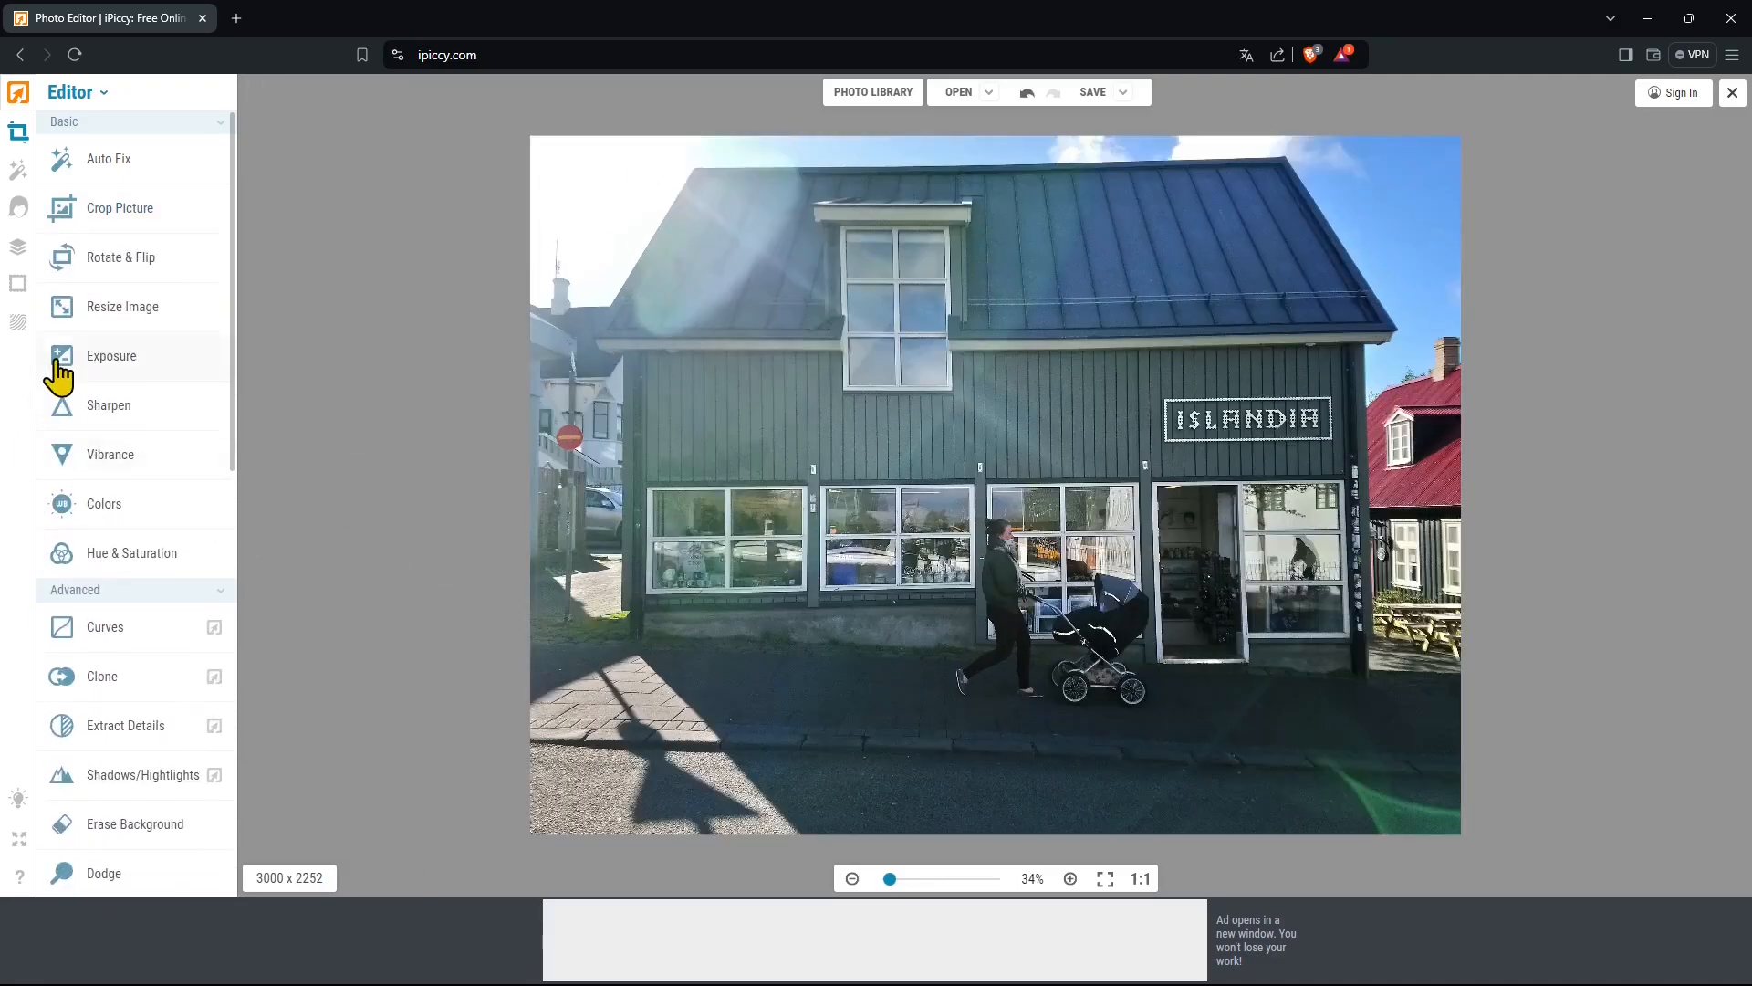
- Undo the crop and redo it
left_click(1026, 92)
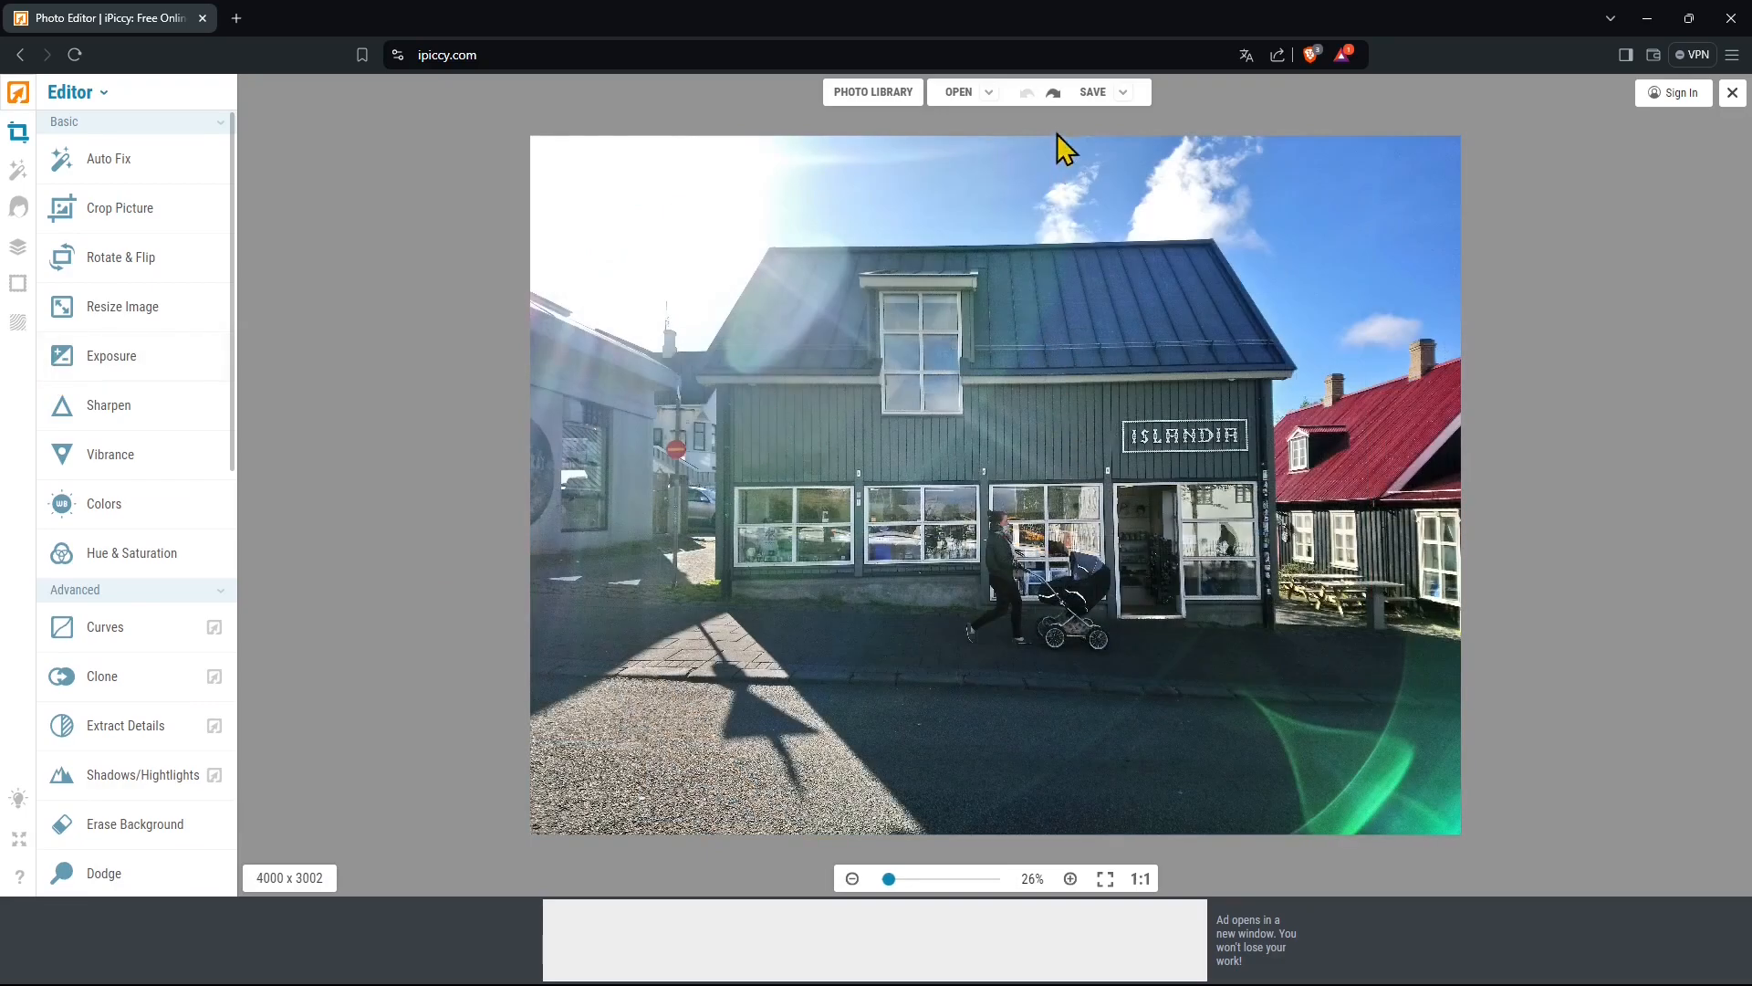
left_click(1057, 92)
left_click(1028, 99)
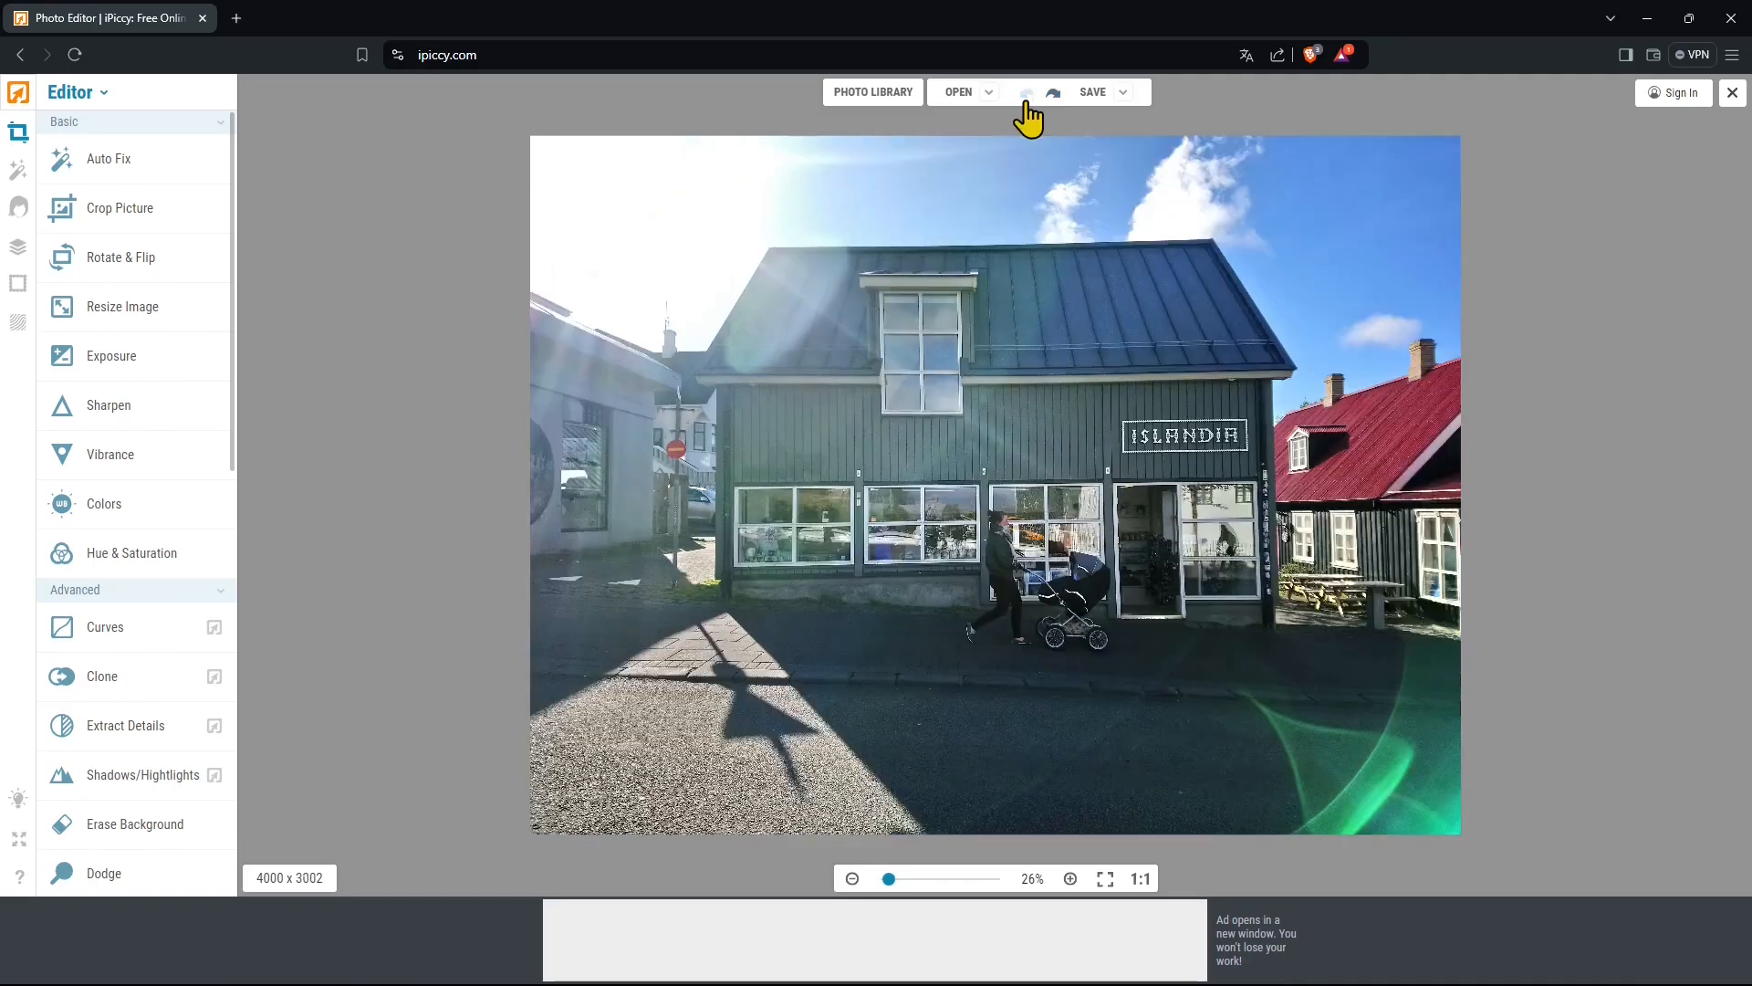
left_click(1053, 94)
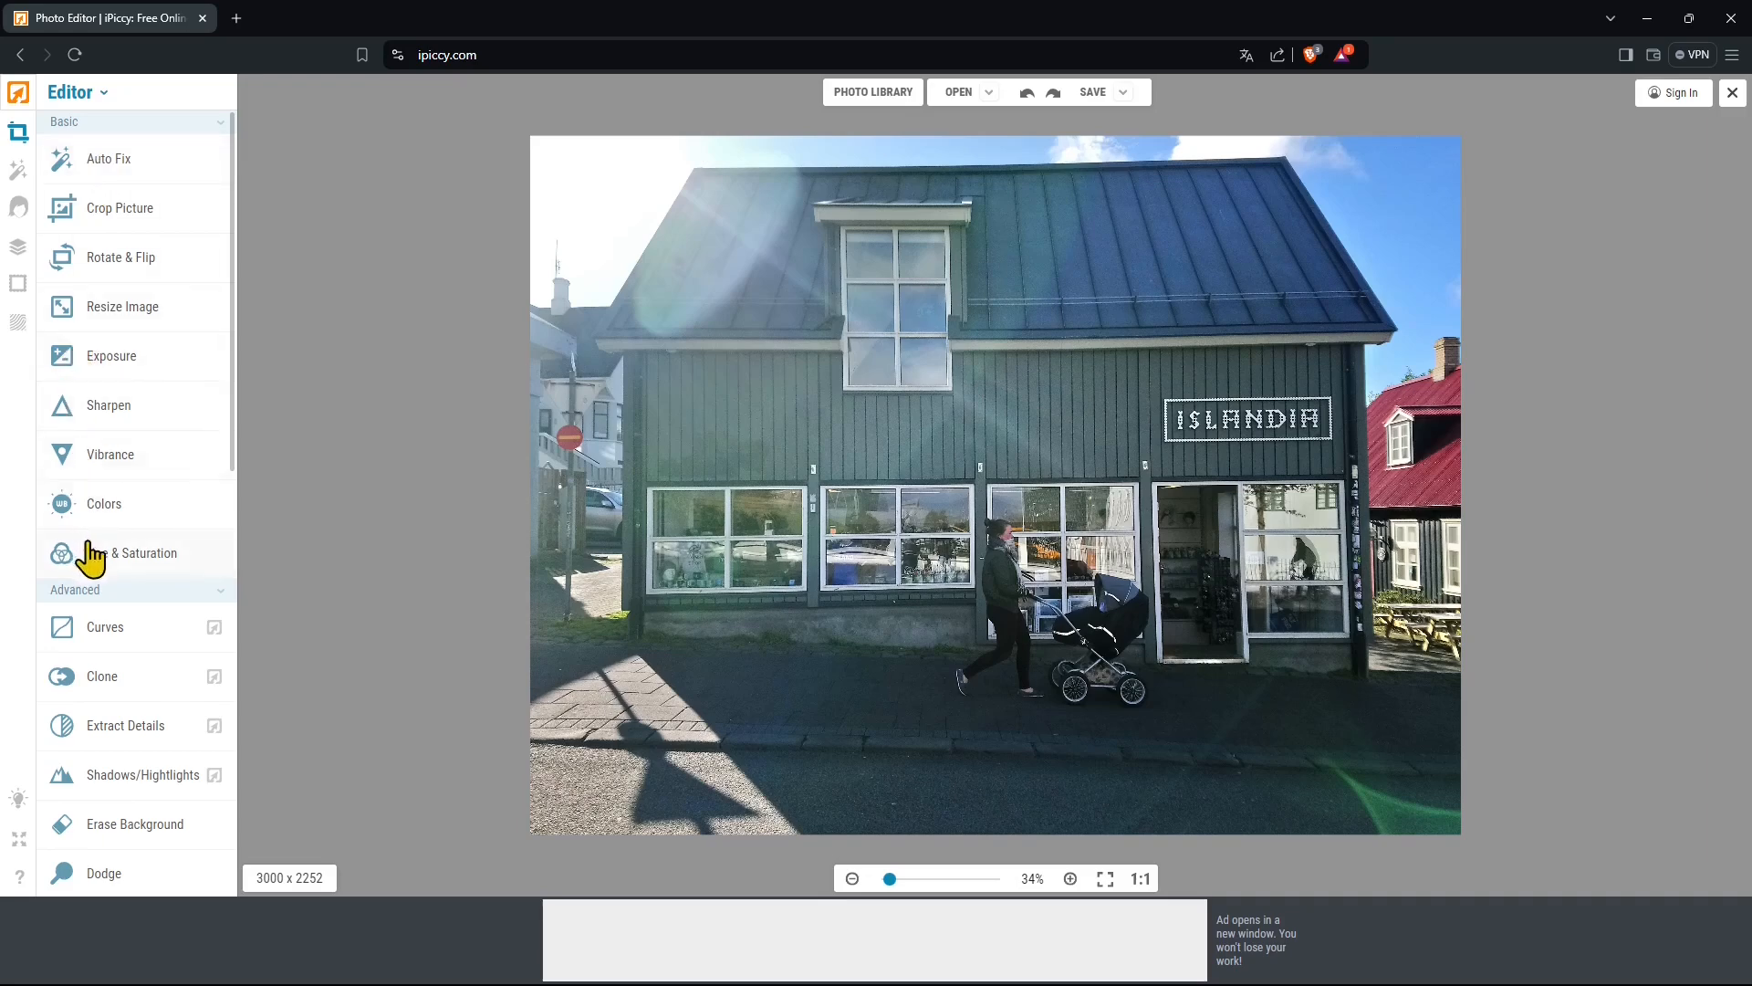
- Look through the Advanced, Adjustments, Color and Filters groups of editing tools
scroll(91, 557, "down", 2)
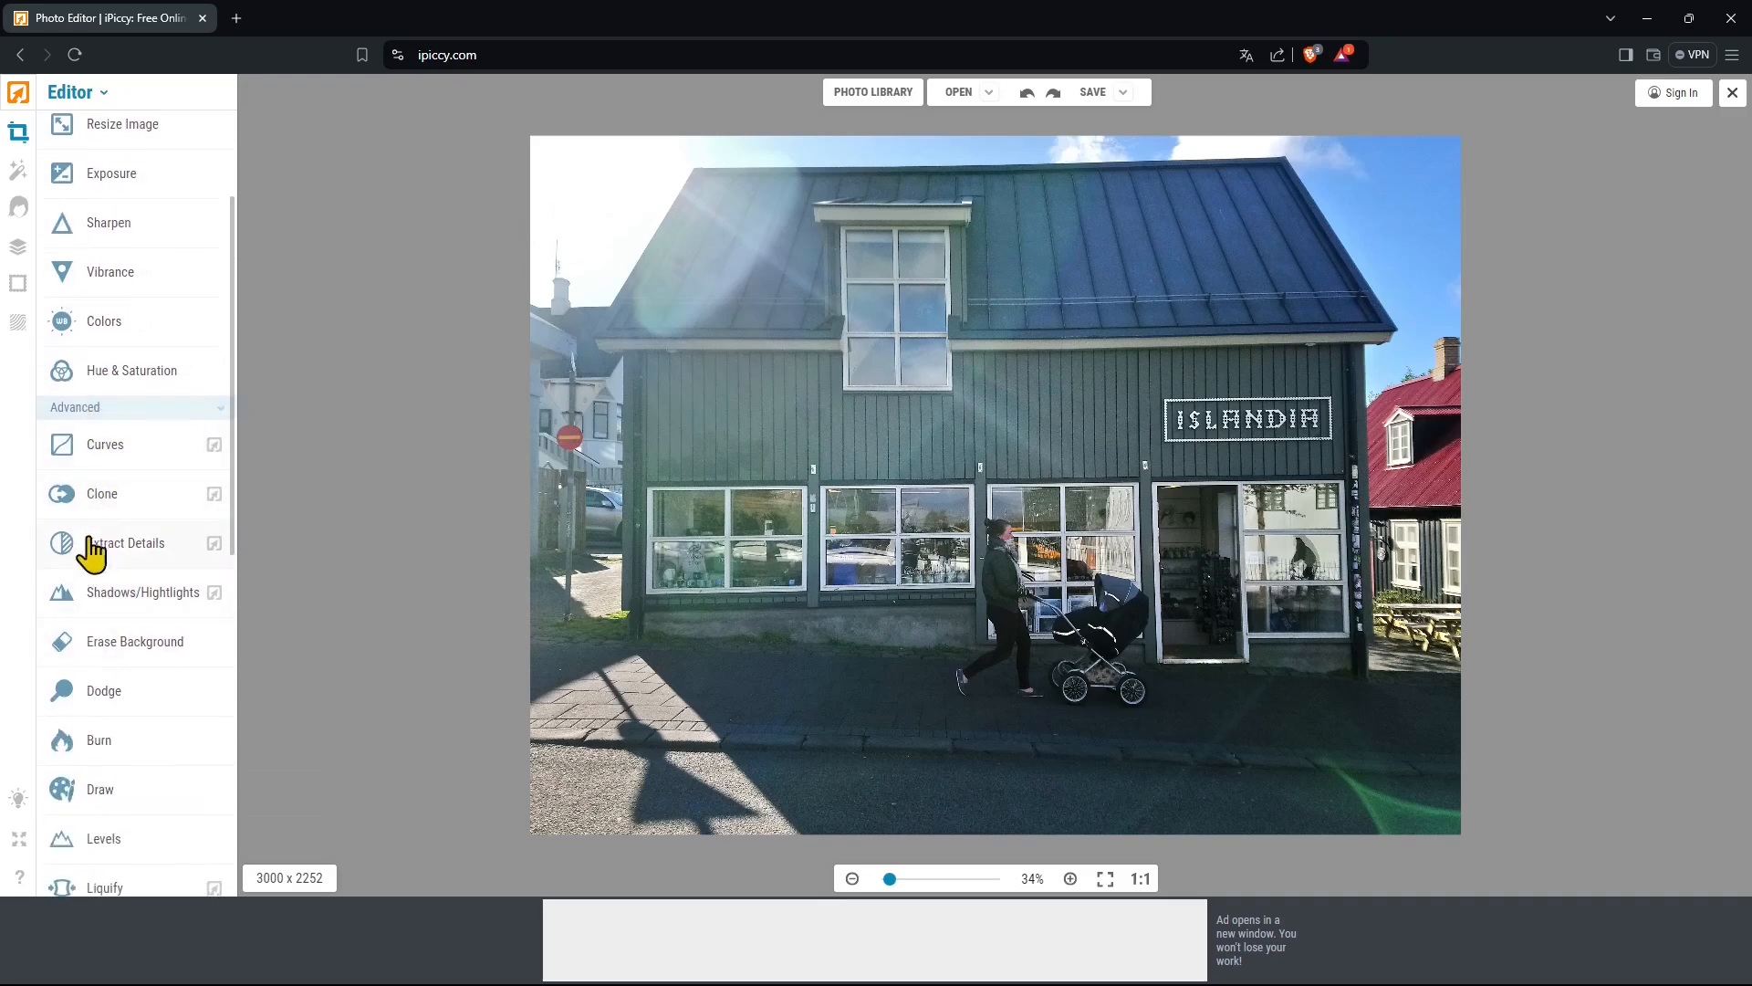
scroll(160, 505, "down", 2)
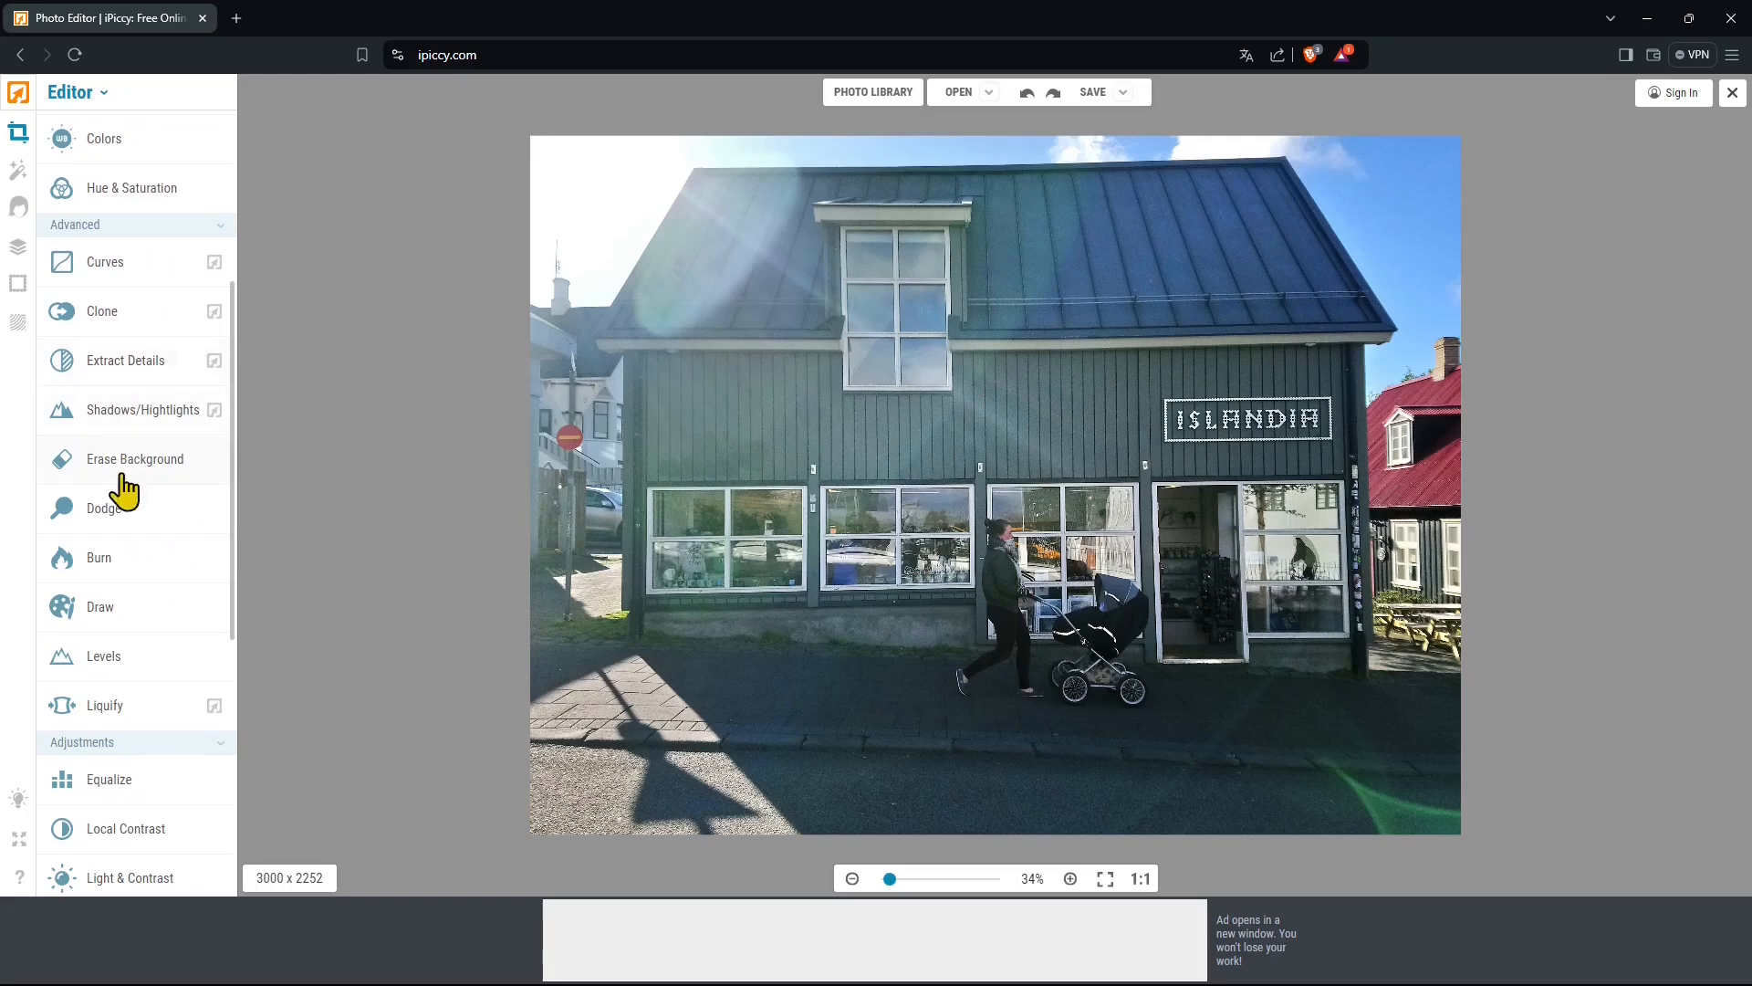
scroll(118, 497, "down", 2)
scroll(114, 475, "down", 1)
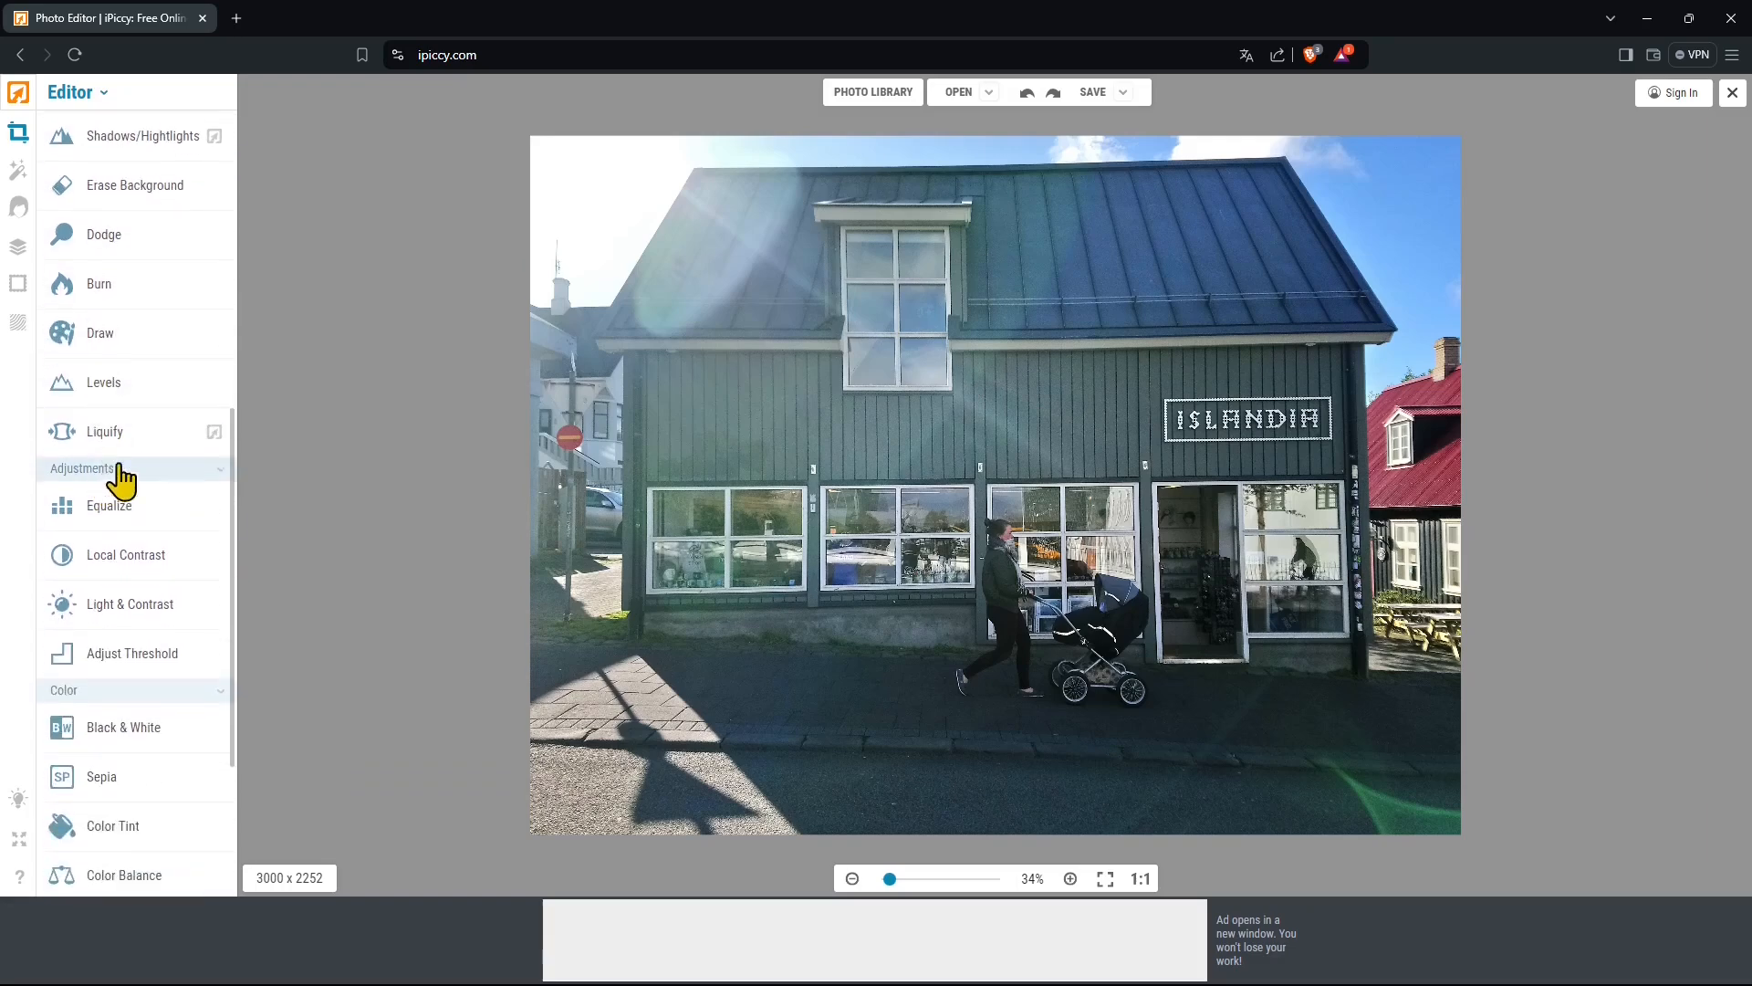
scroll(115, 484, "down", 1)
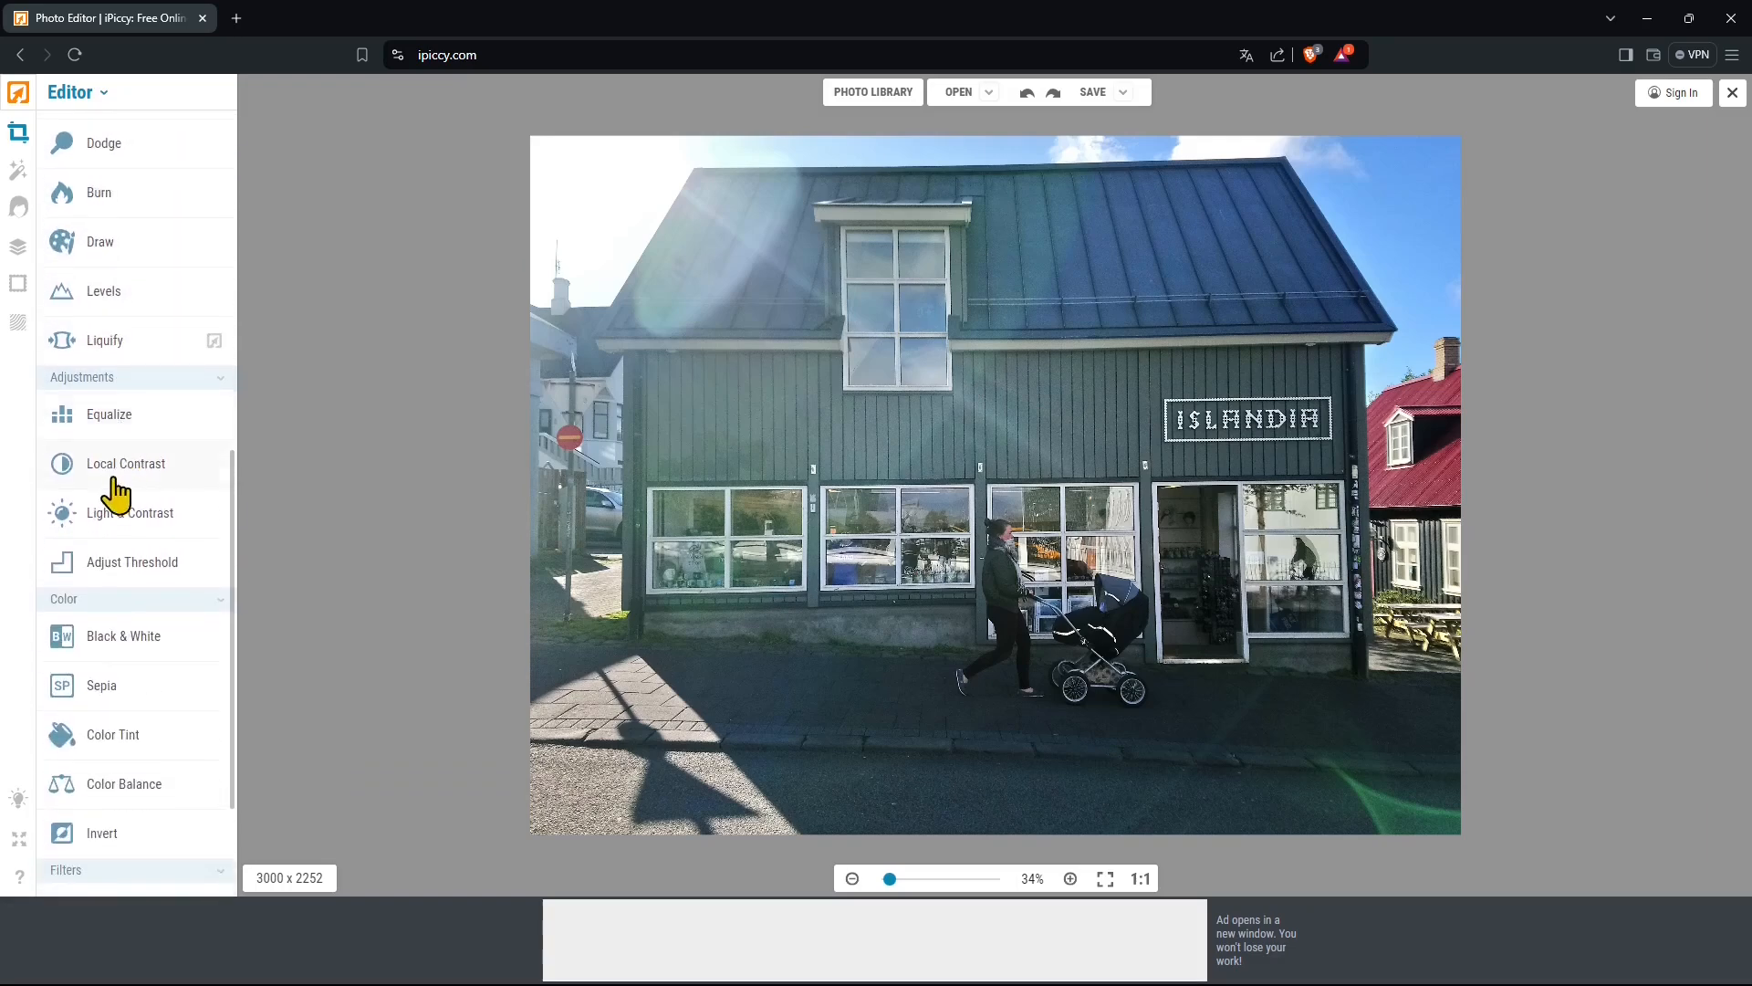
scroll(128, 442, "down", 1)
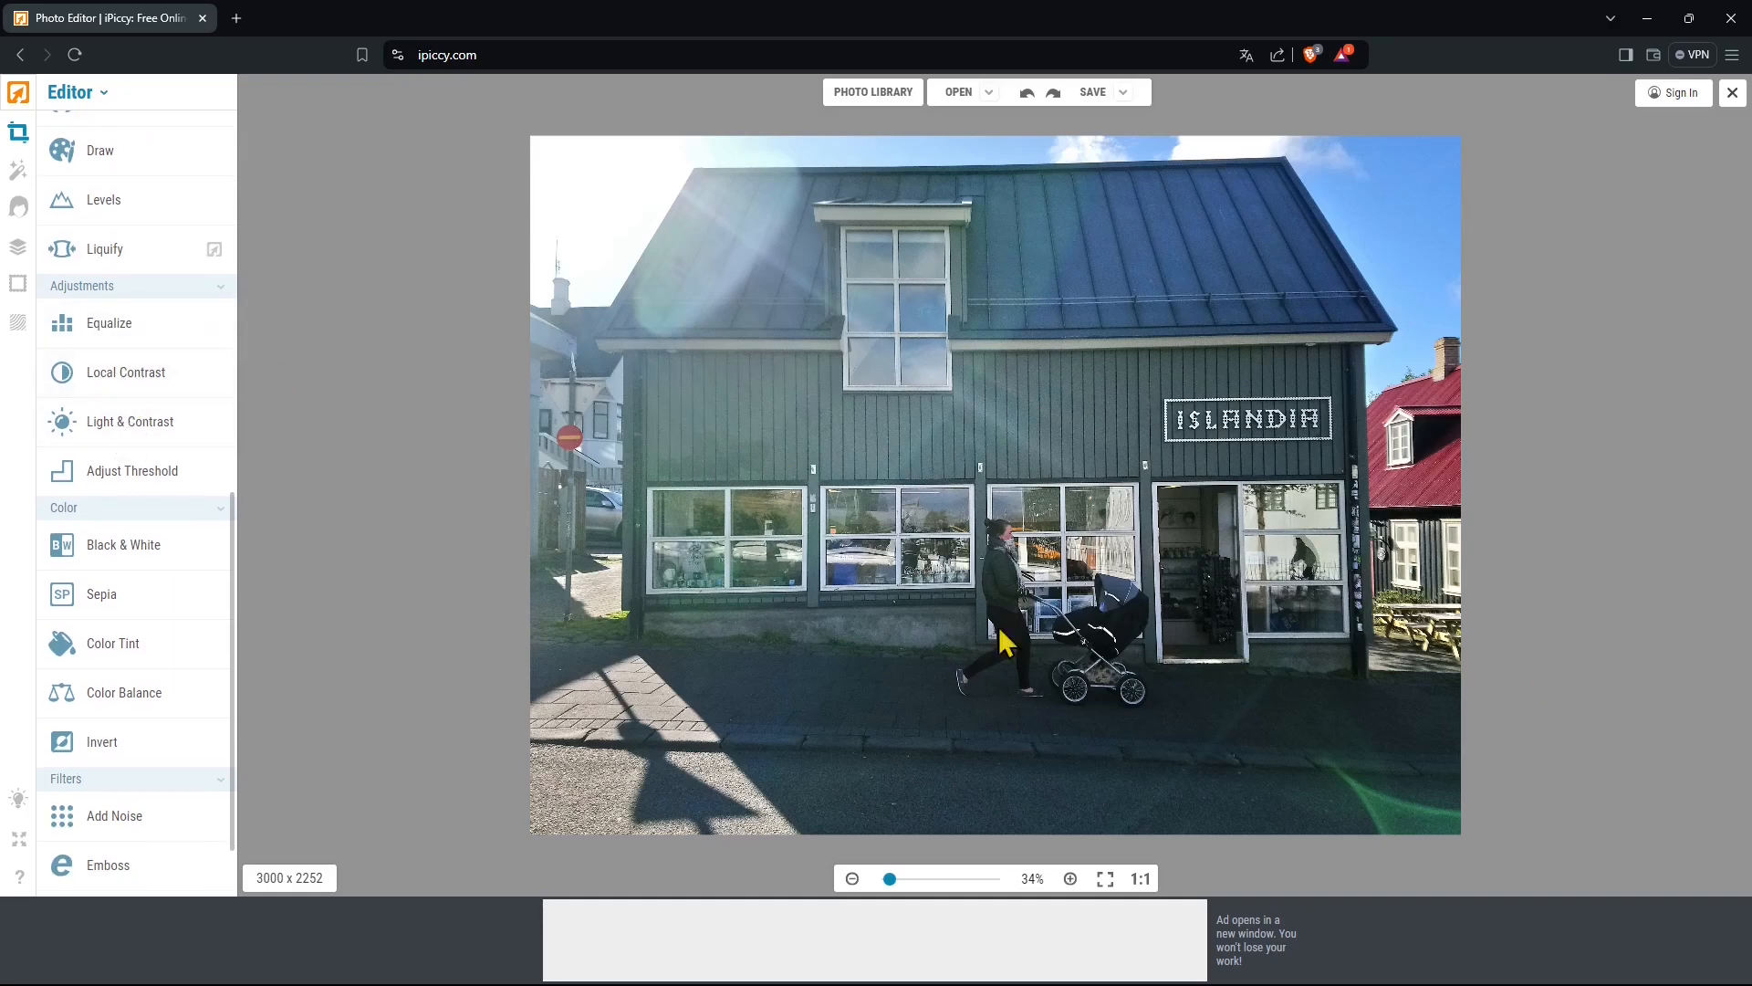
scroll(148, 340, "down", 1)
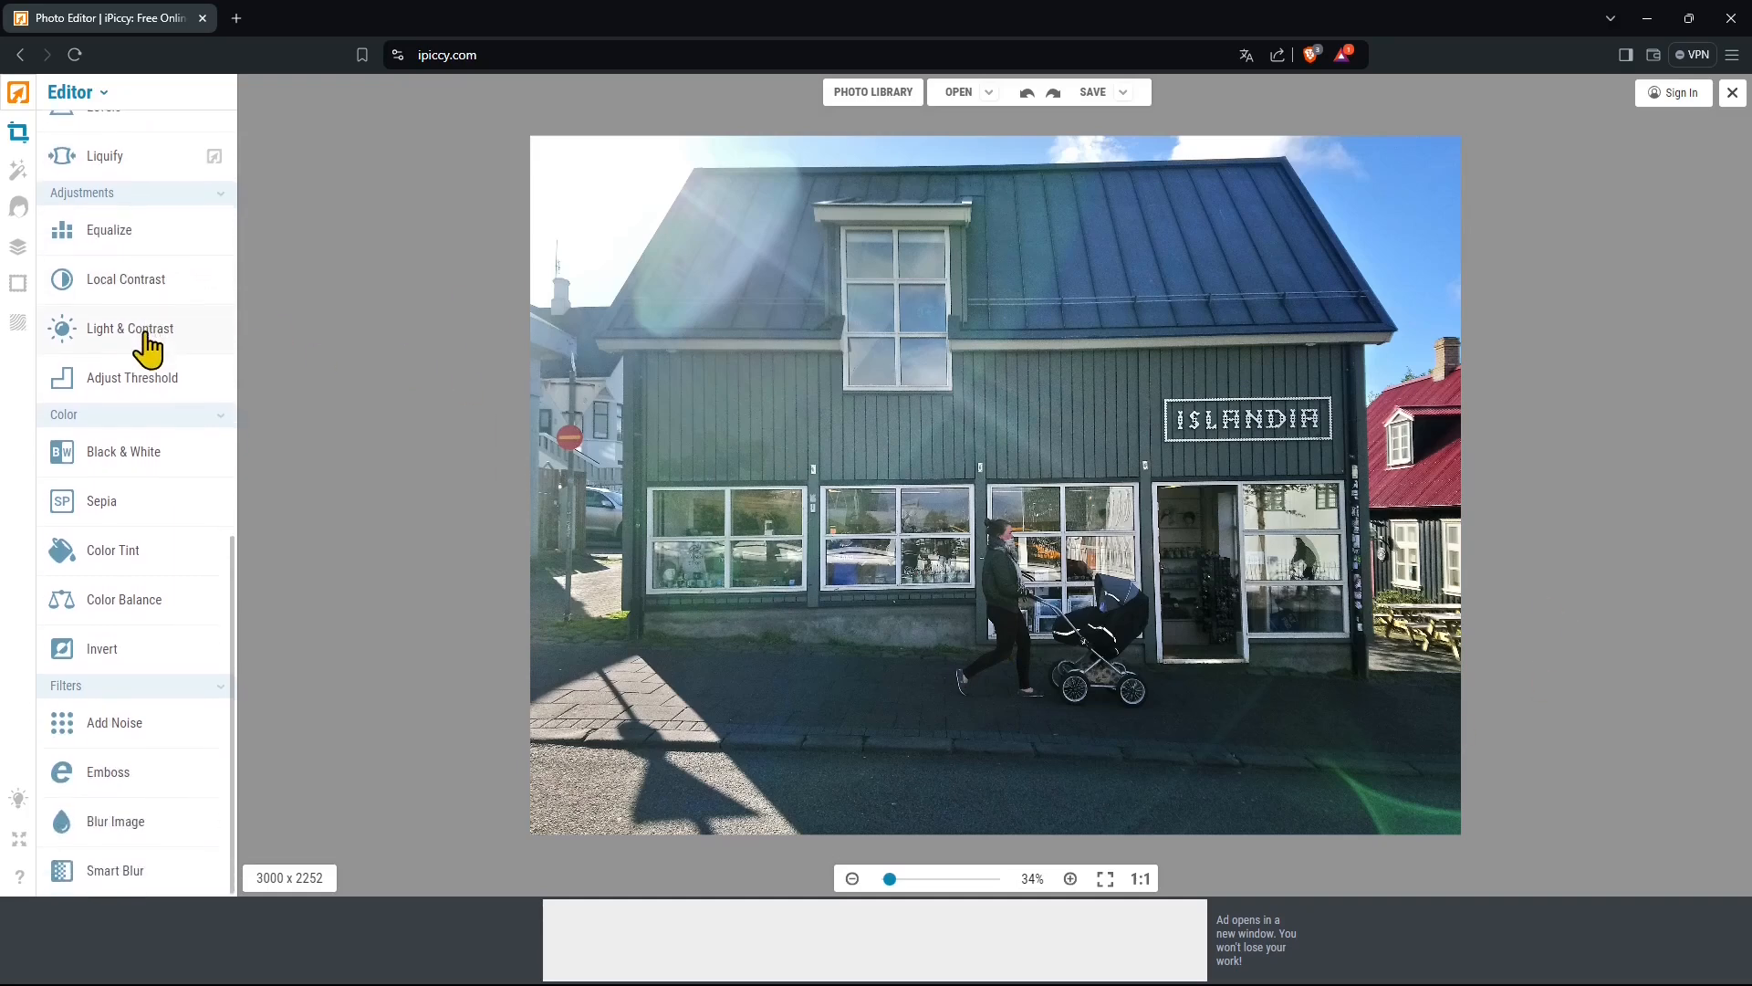
scroll(125, 575, "up", 7)
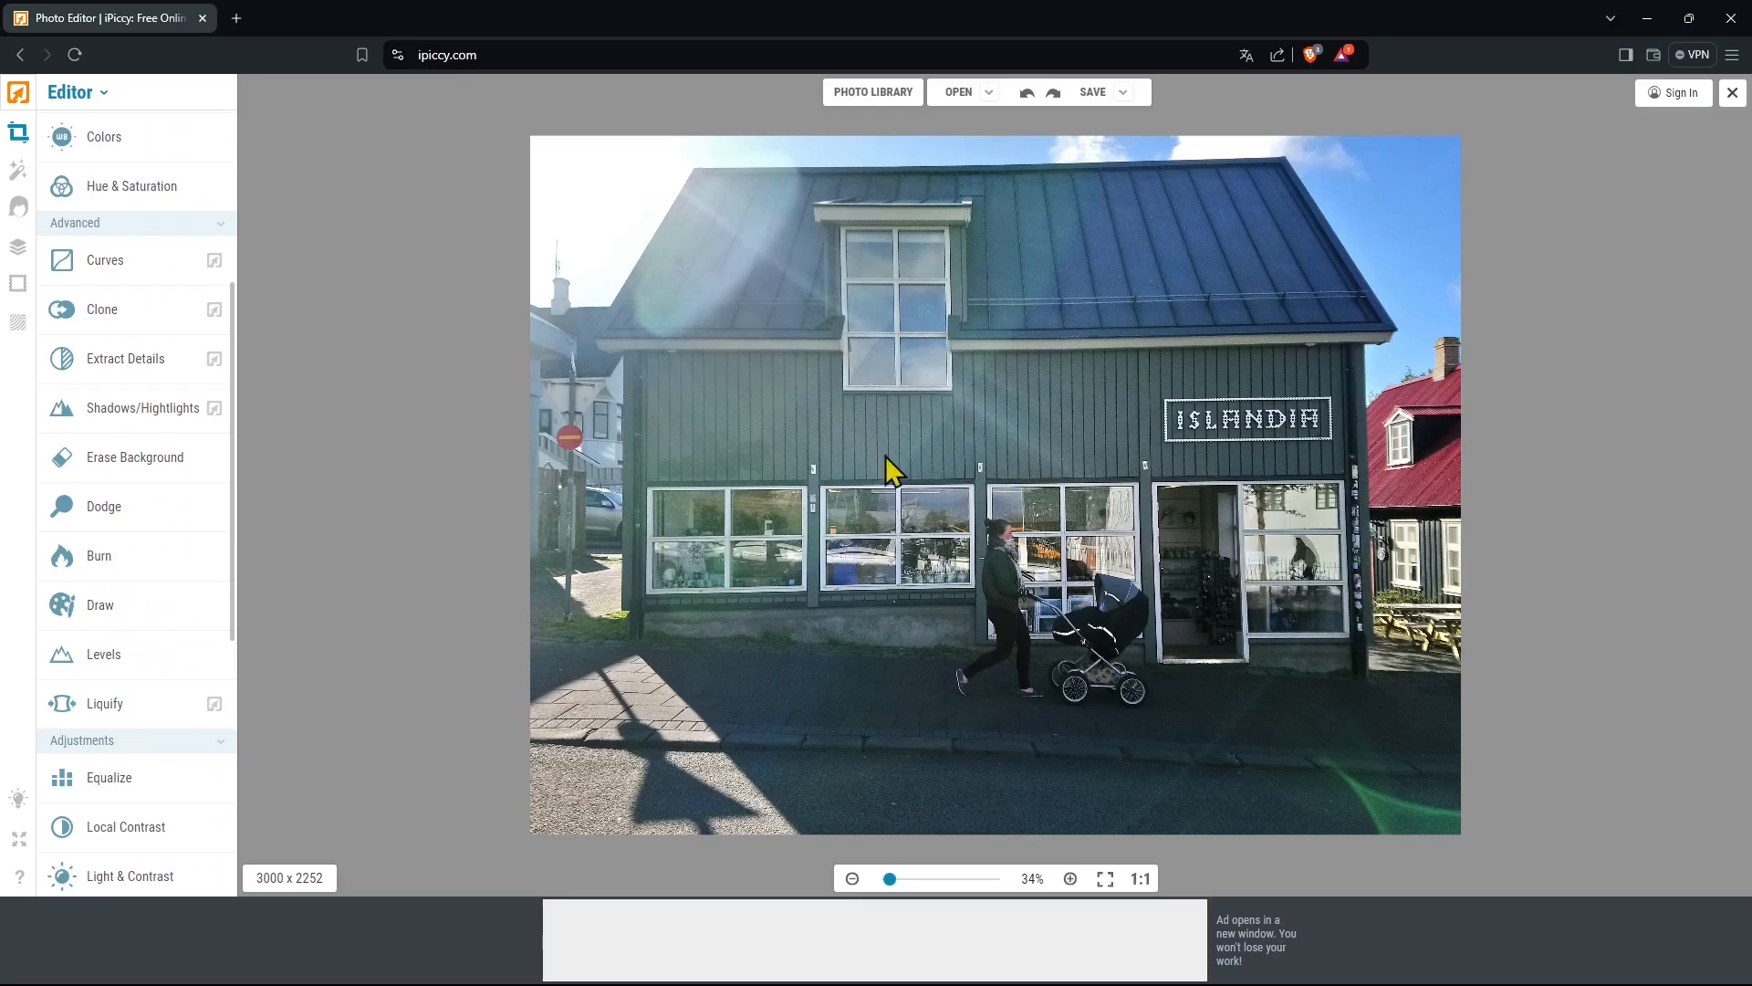
- Preview the Black & White and dark Vignette Pro effects on the photo, cancelling each one
left_click(18, 170)
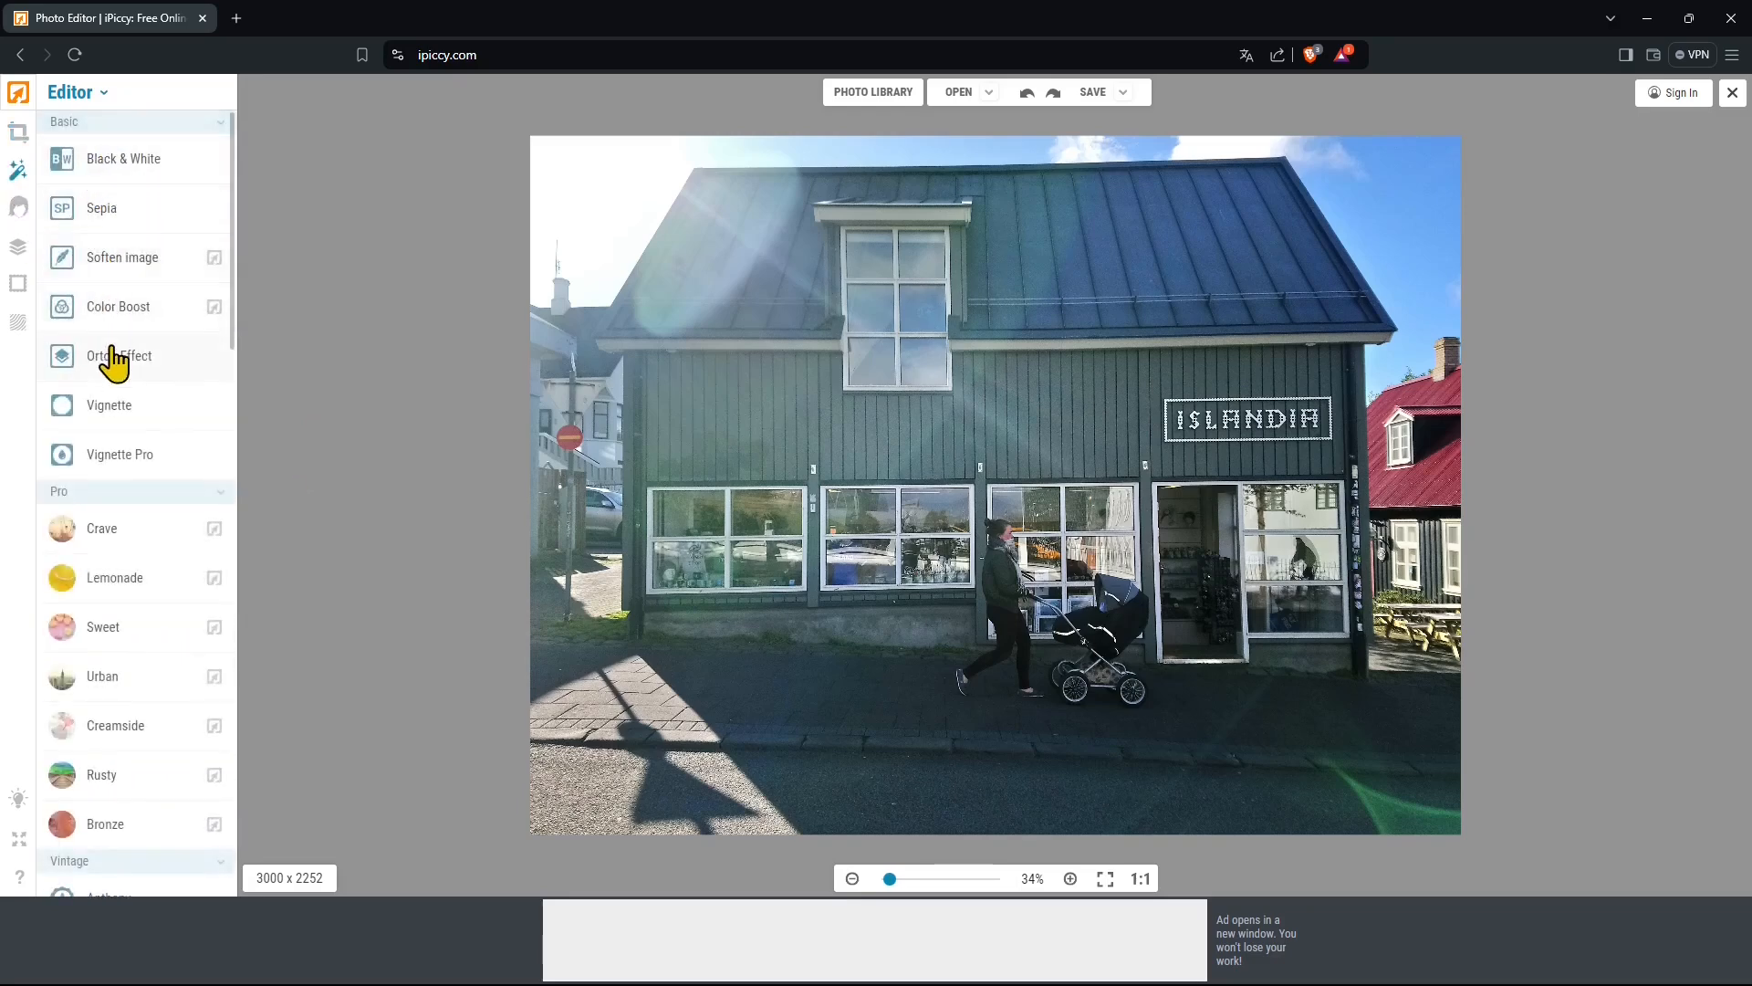
left_click(111, 161)
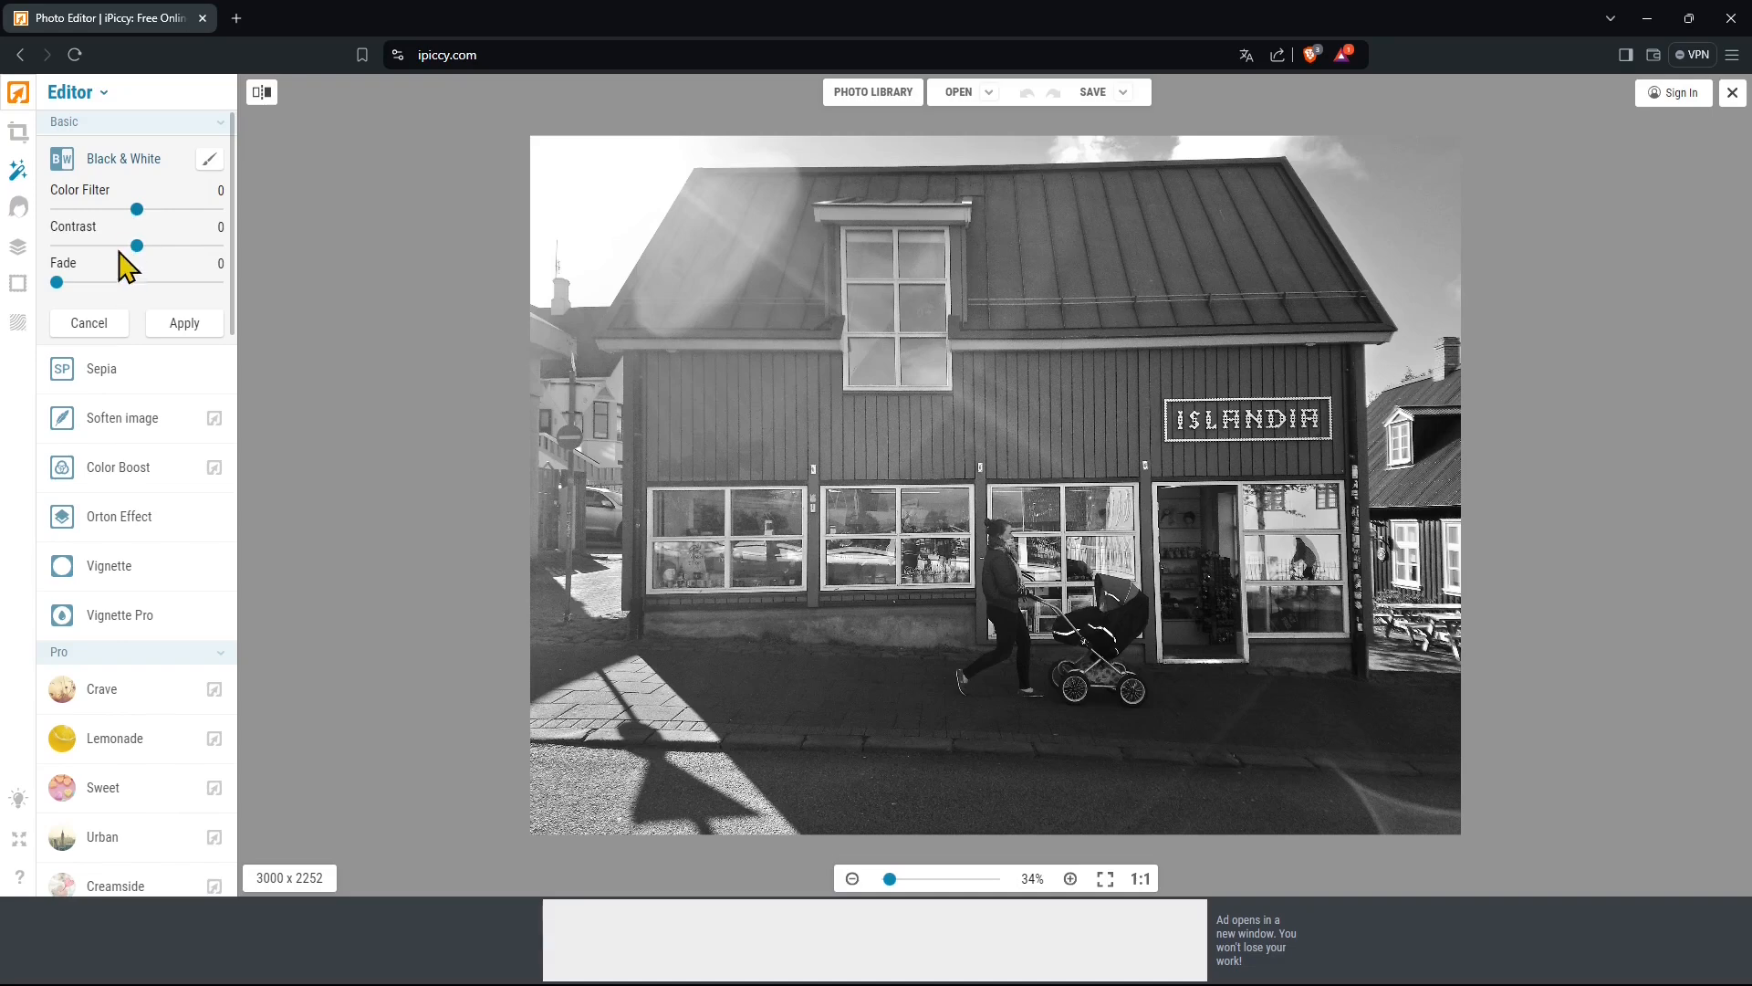
left_click(100, 329)
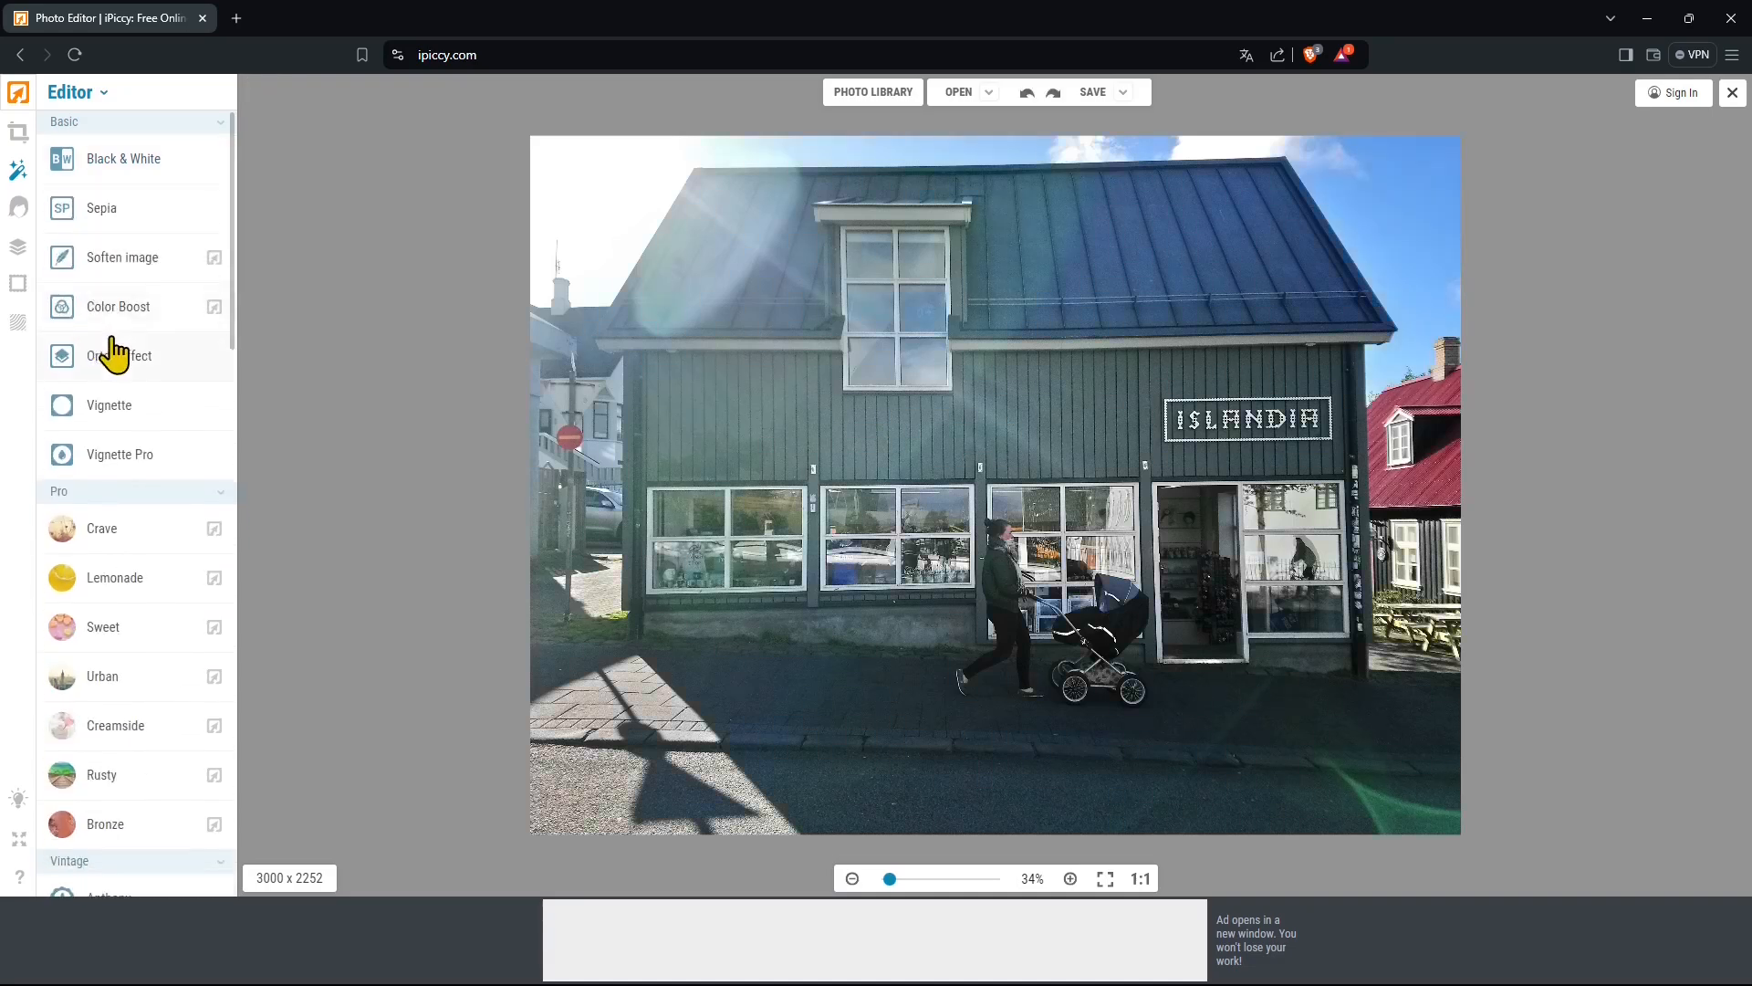
scroll(125, 282, "down", 2)
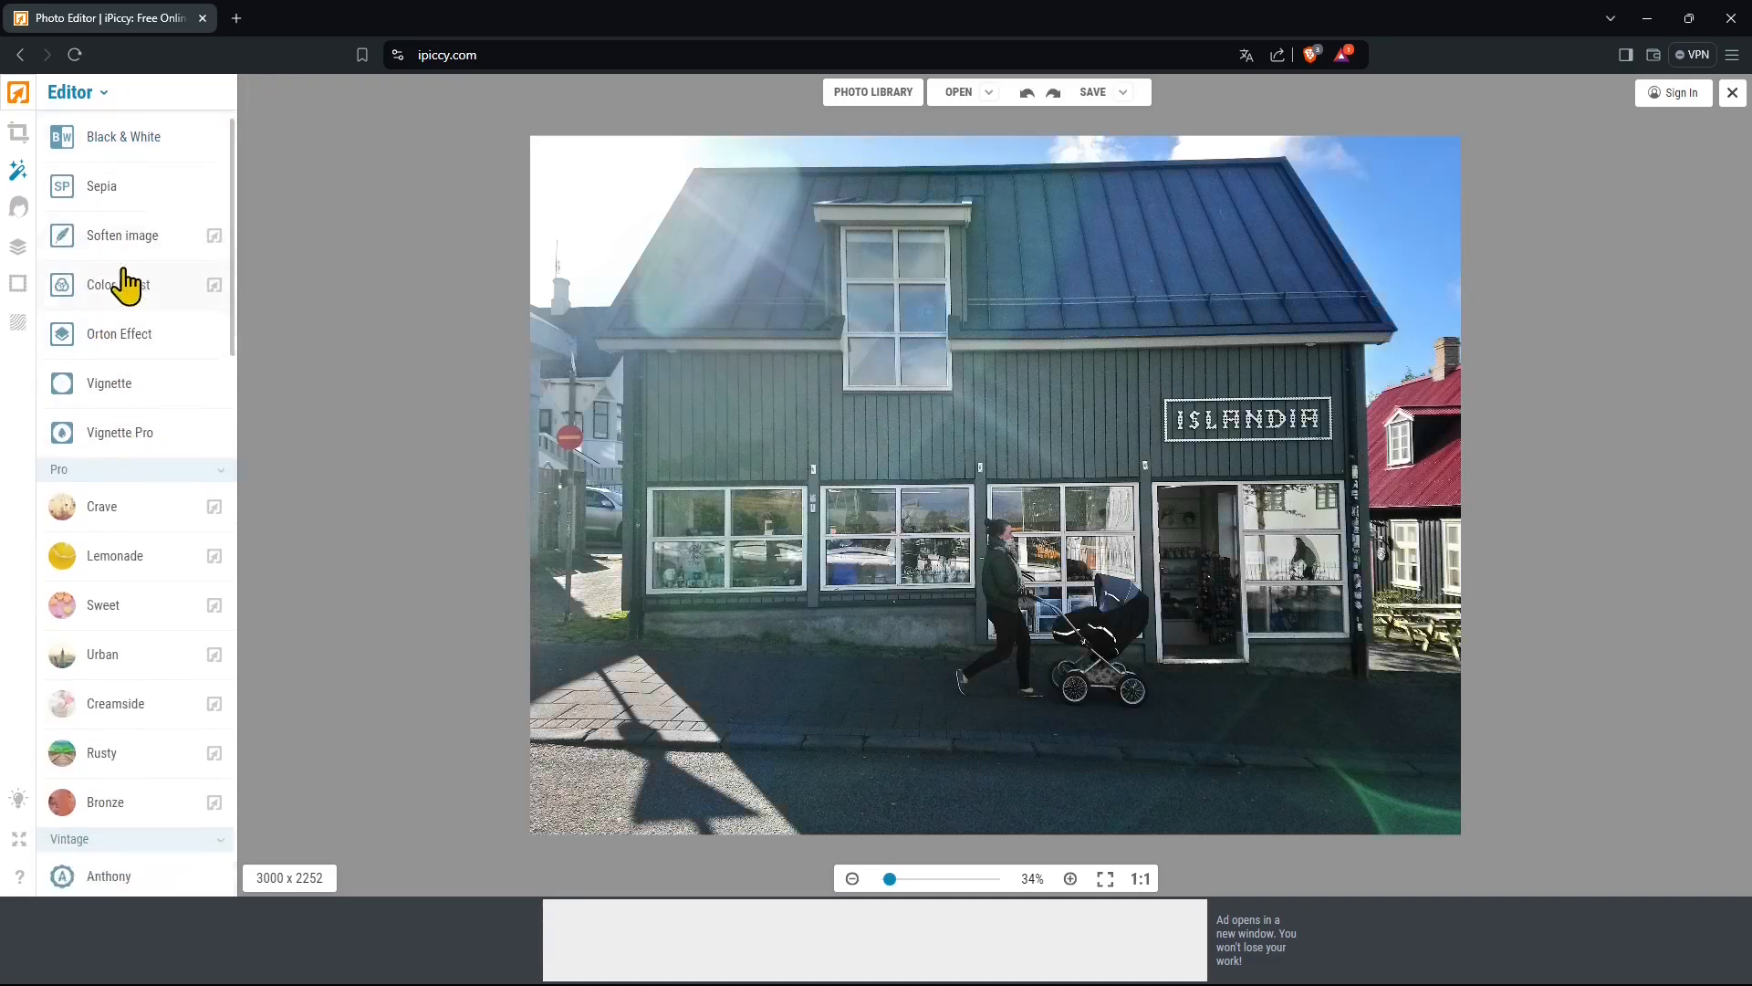
left_click(143, 376)
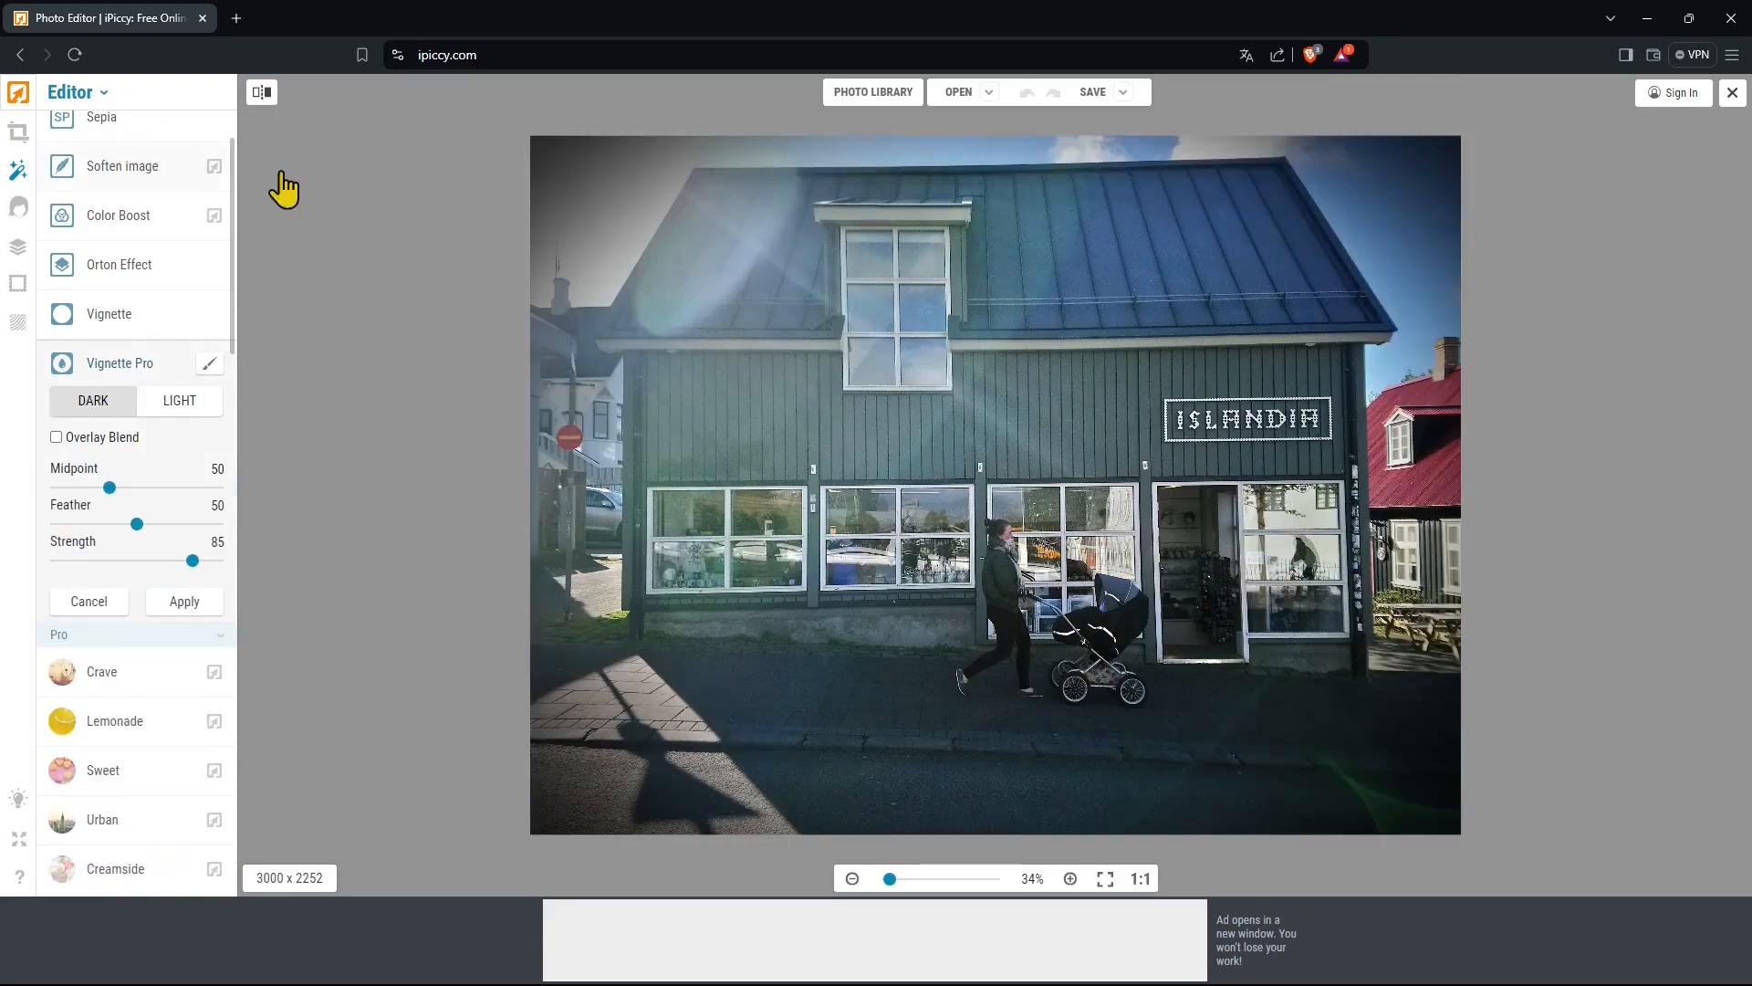
left_click(108, 595)
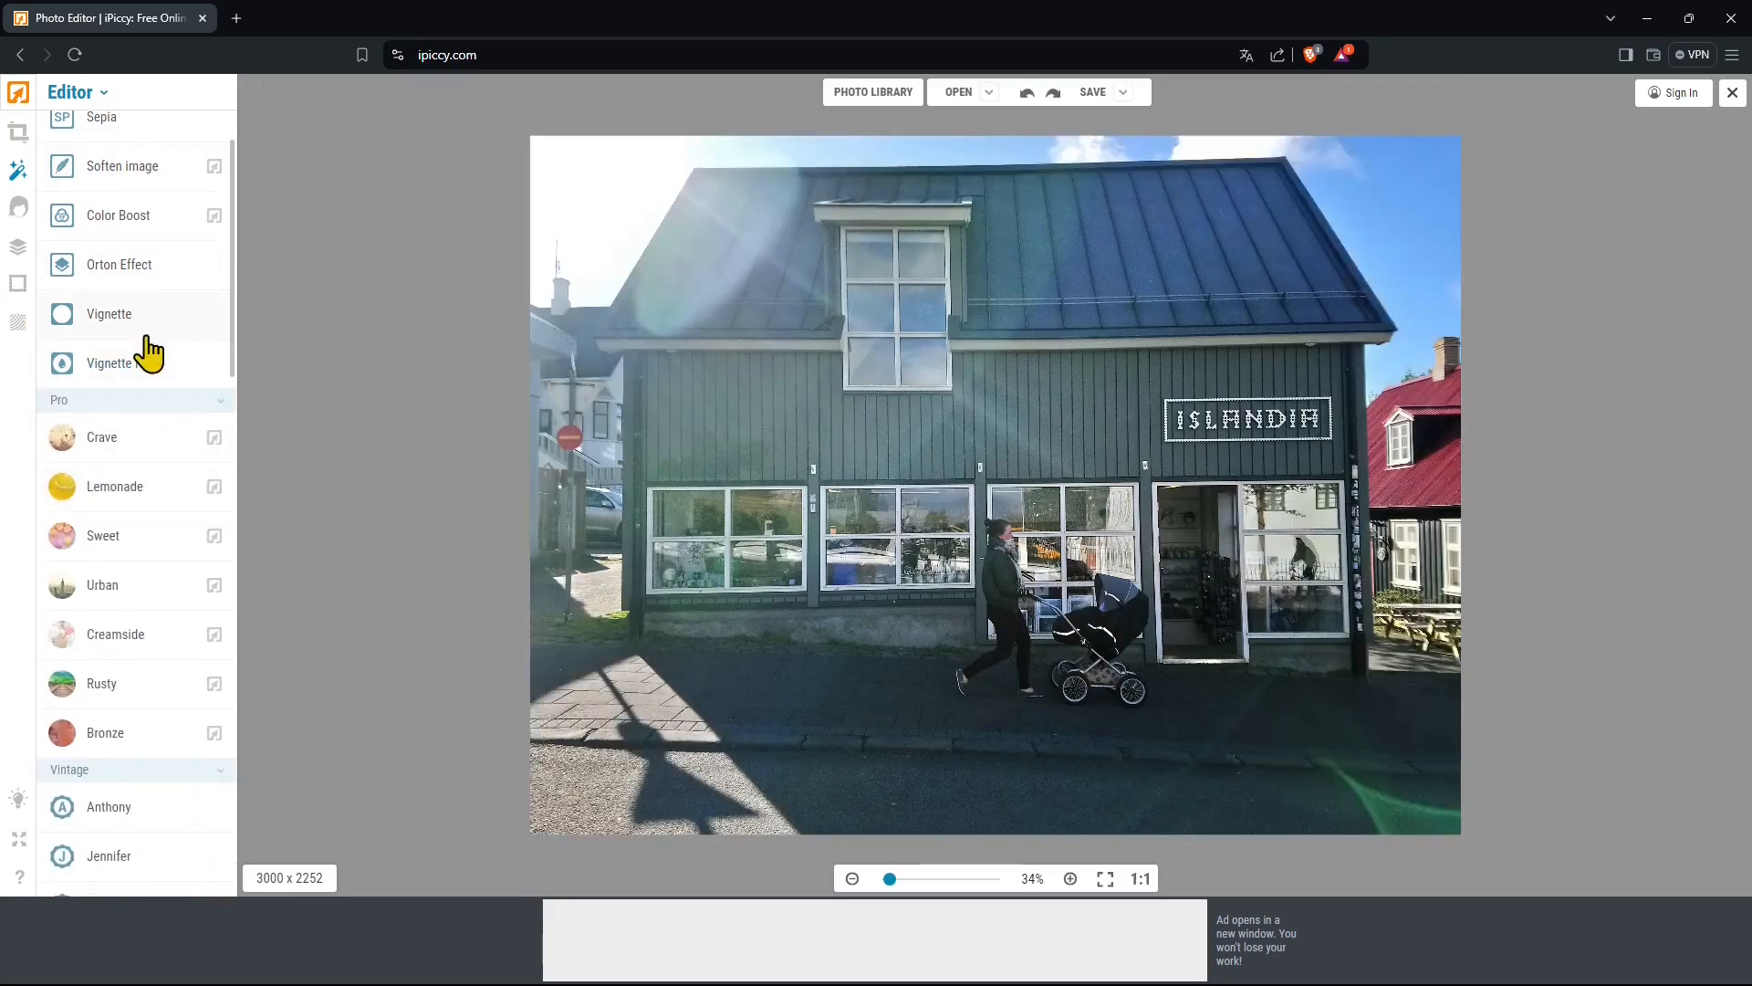
- Preview the Crave and Urban effects from the Pro group on the photo, cancelling each one
scroll(146, 351, "down", 2)
left_click(103, 264)
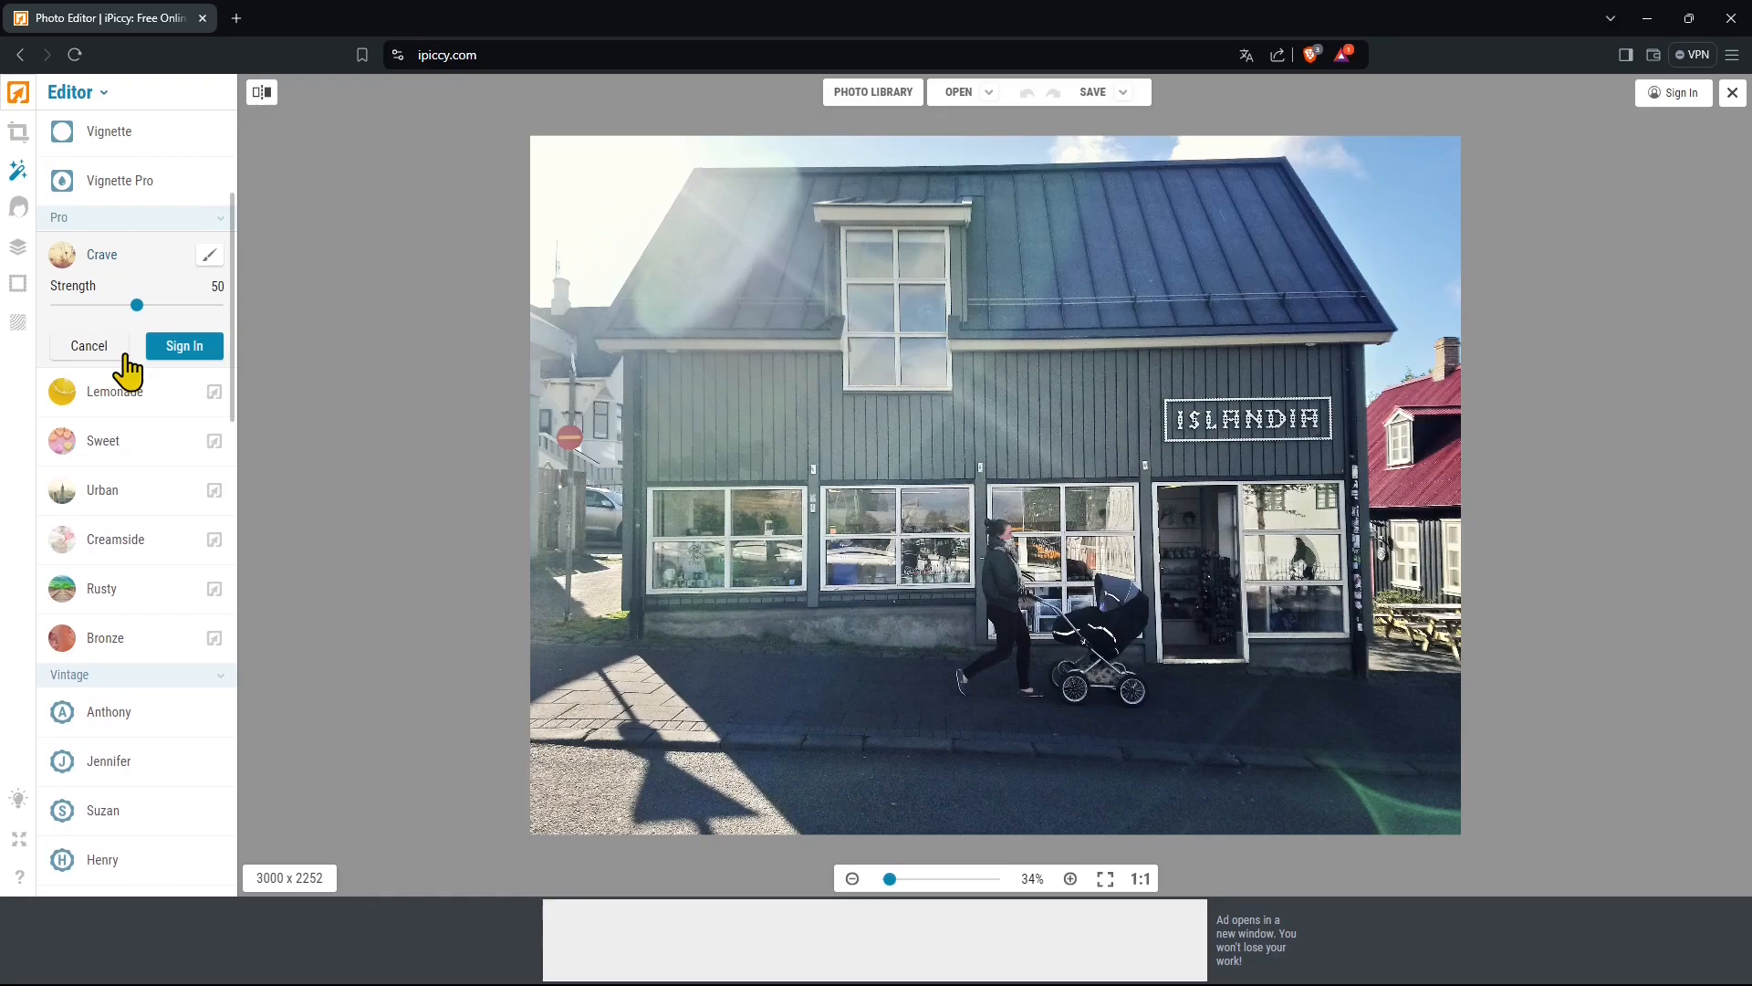
left_click(108, 352)
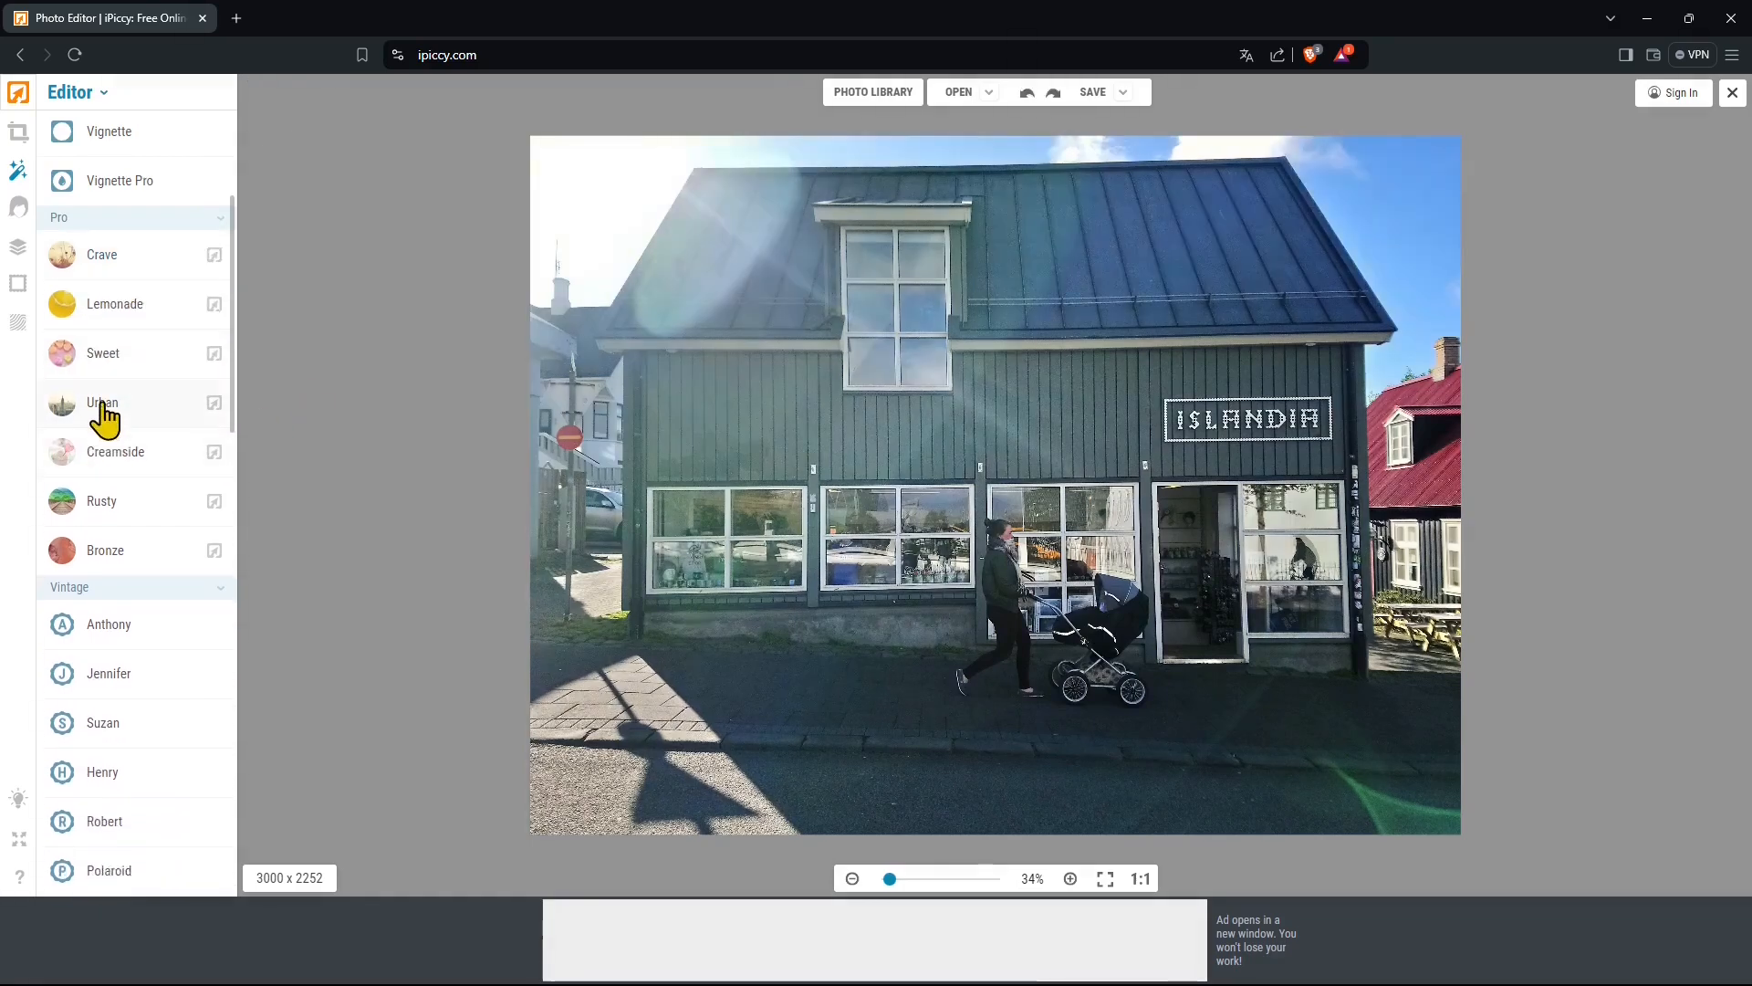
left_click(103, 406)
left_click(80, 494)
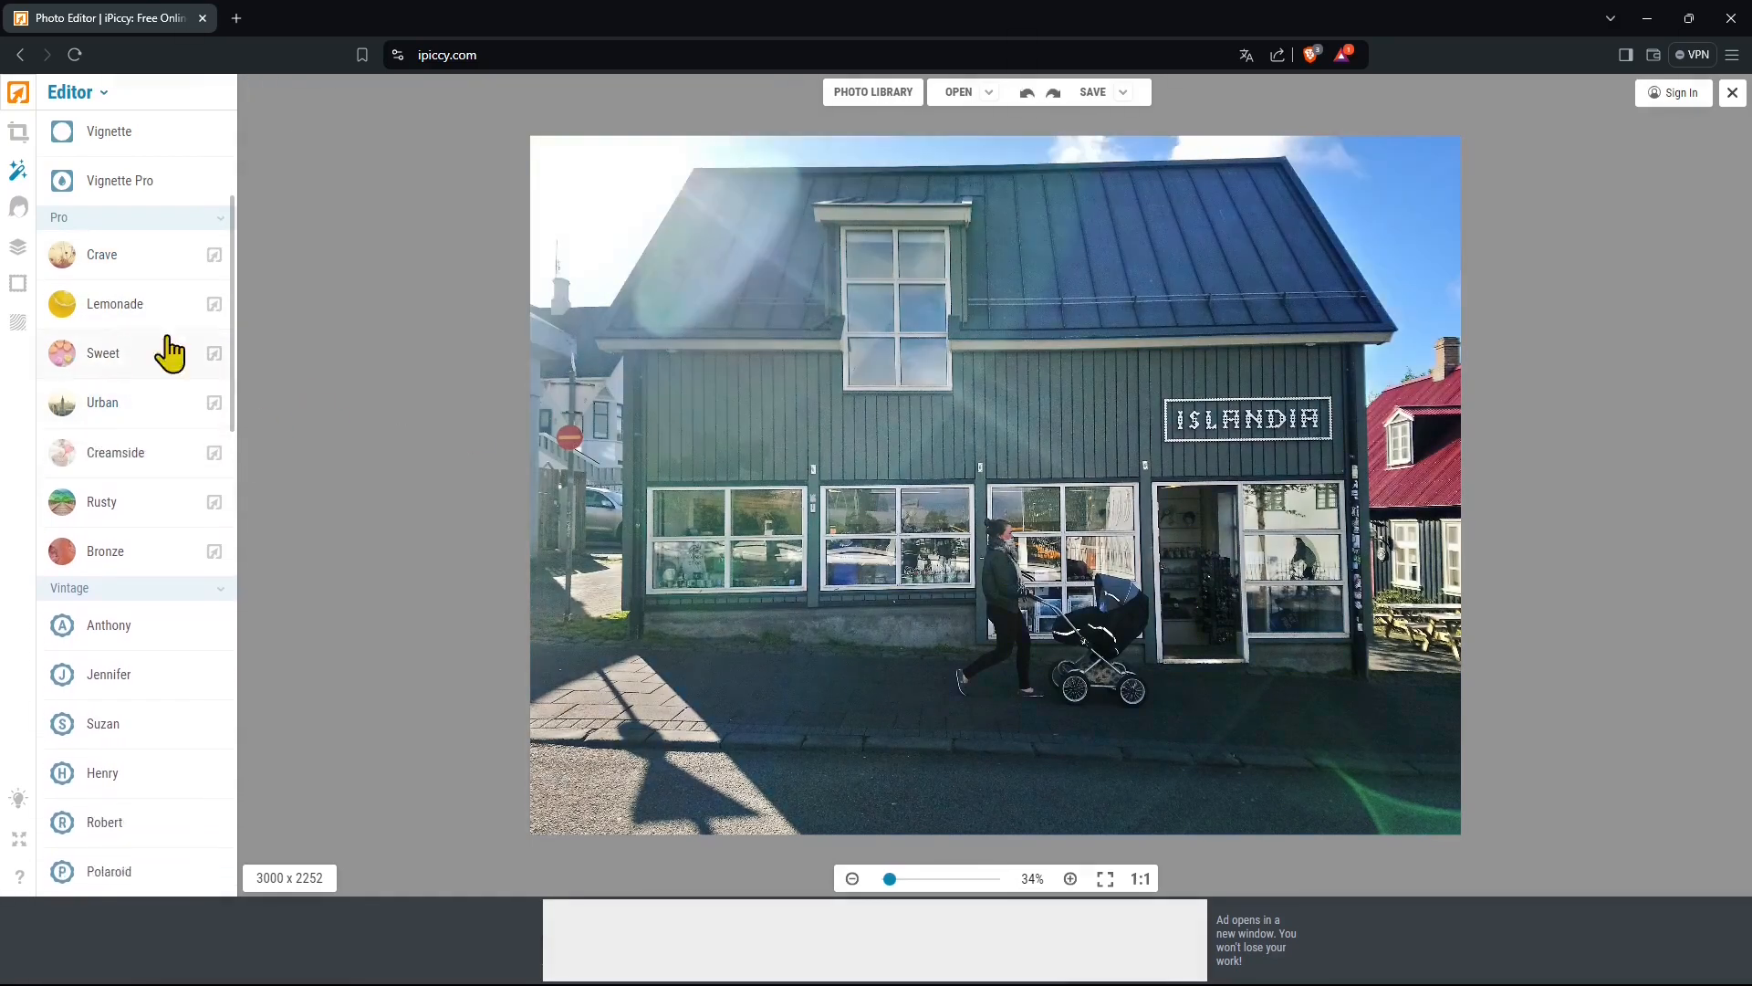
- Preview the Robert vintage effect and the Focal Soften area effect on the photo, cancelling each one
scroll(116, 546, "down", 3)
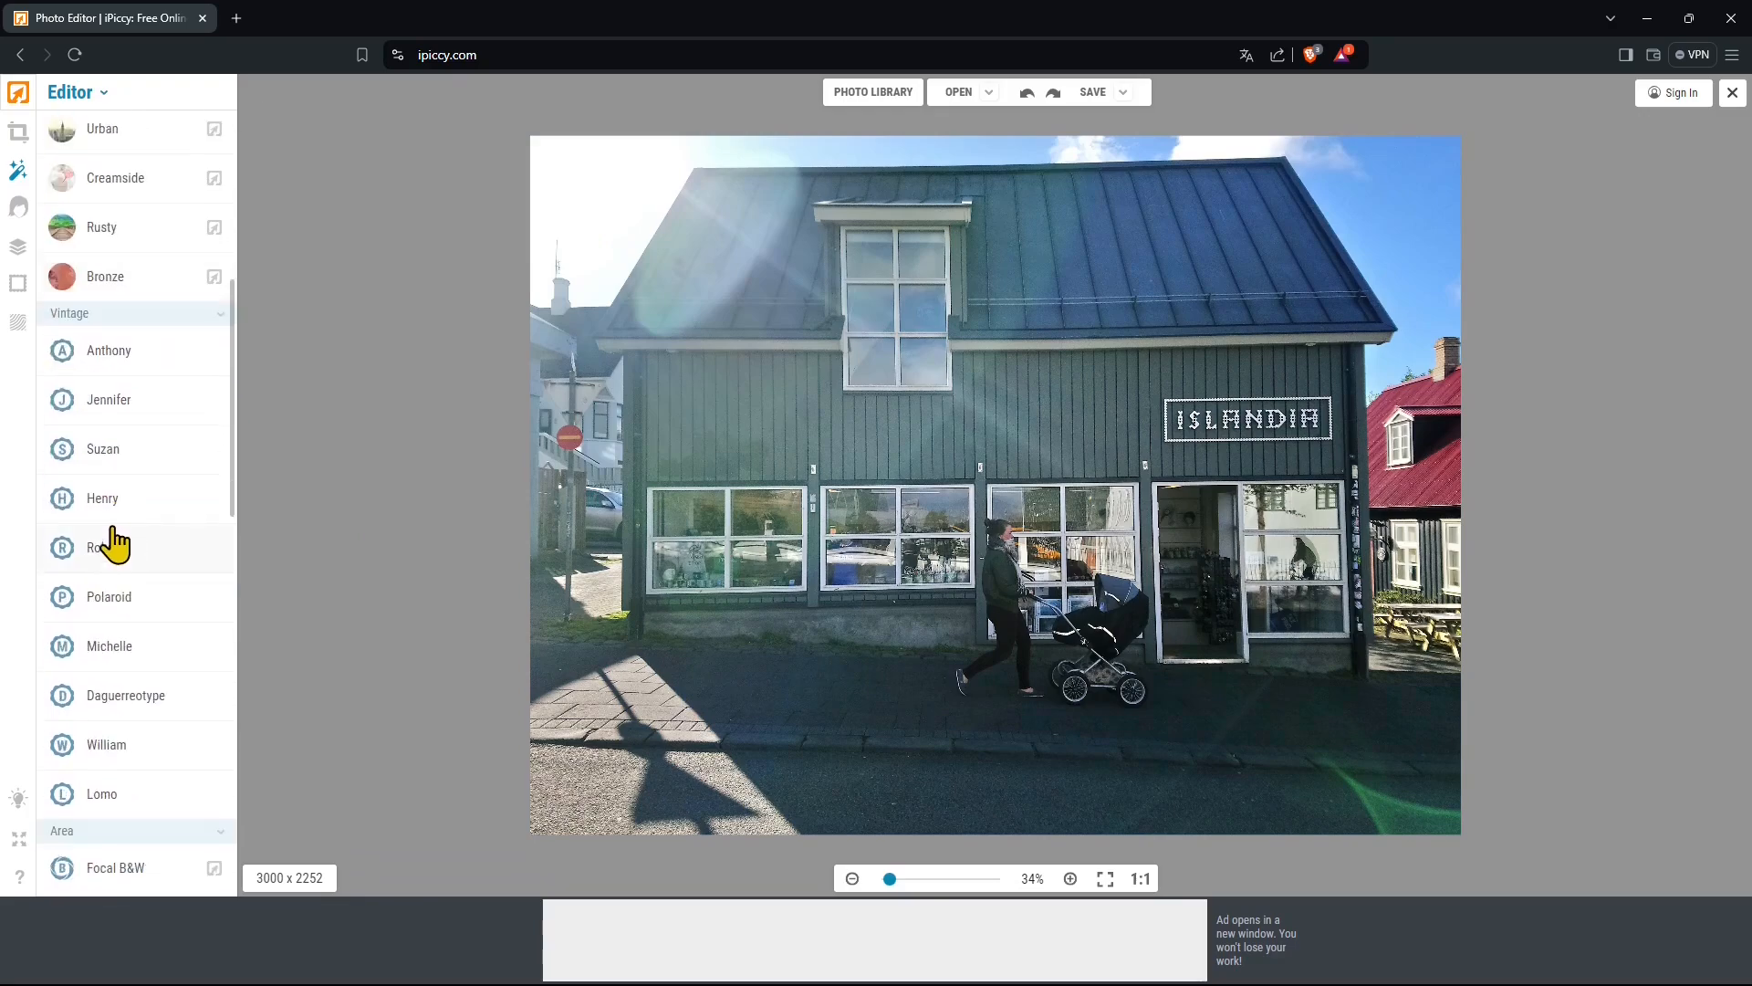
left_click(116, 545)
scroll(115, 568, "down", 2)
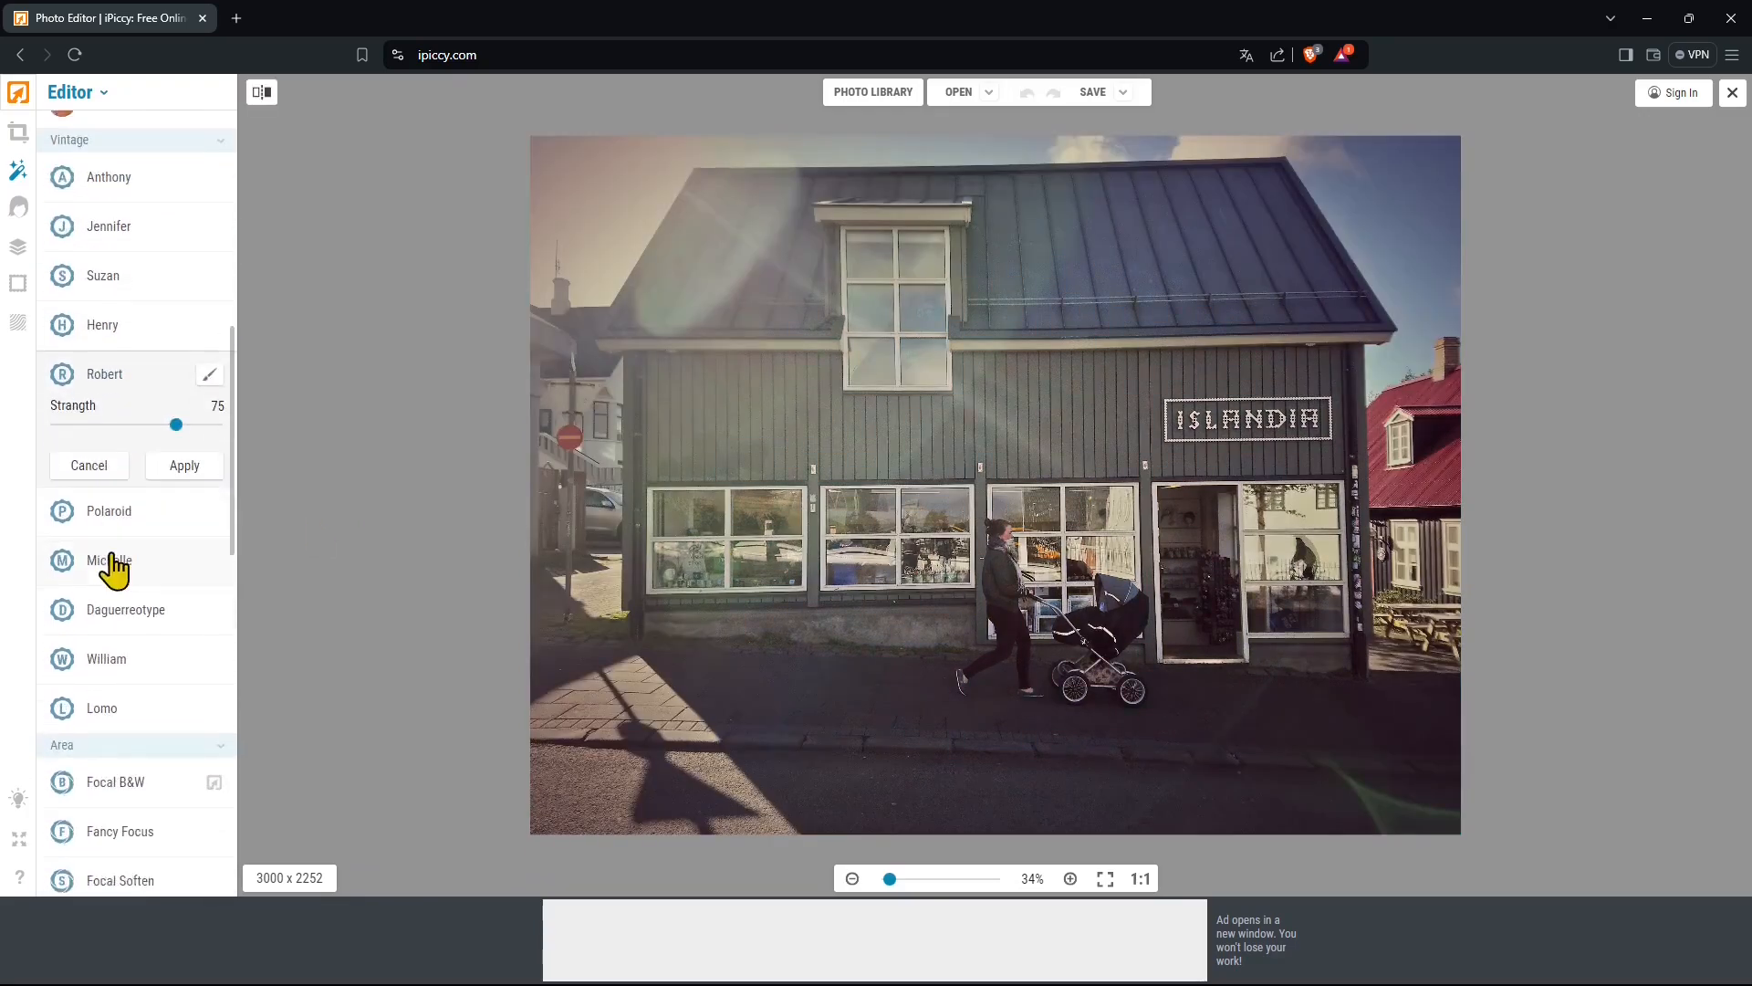
left_click(100, 470)
scroll(121, 601, "down", 2)
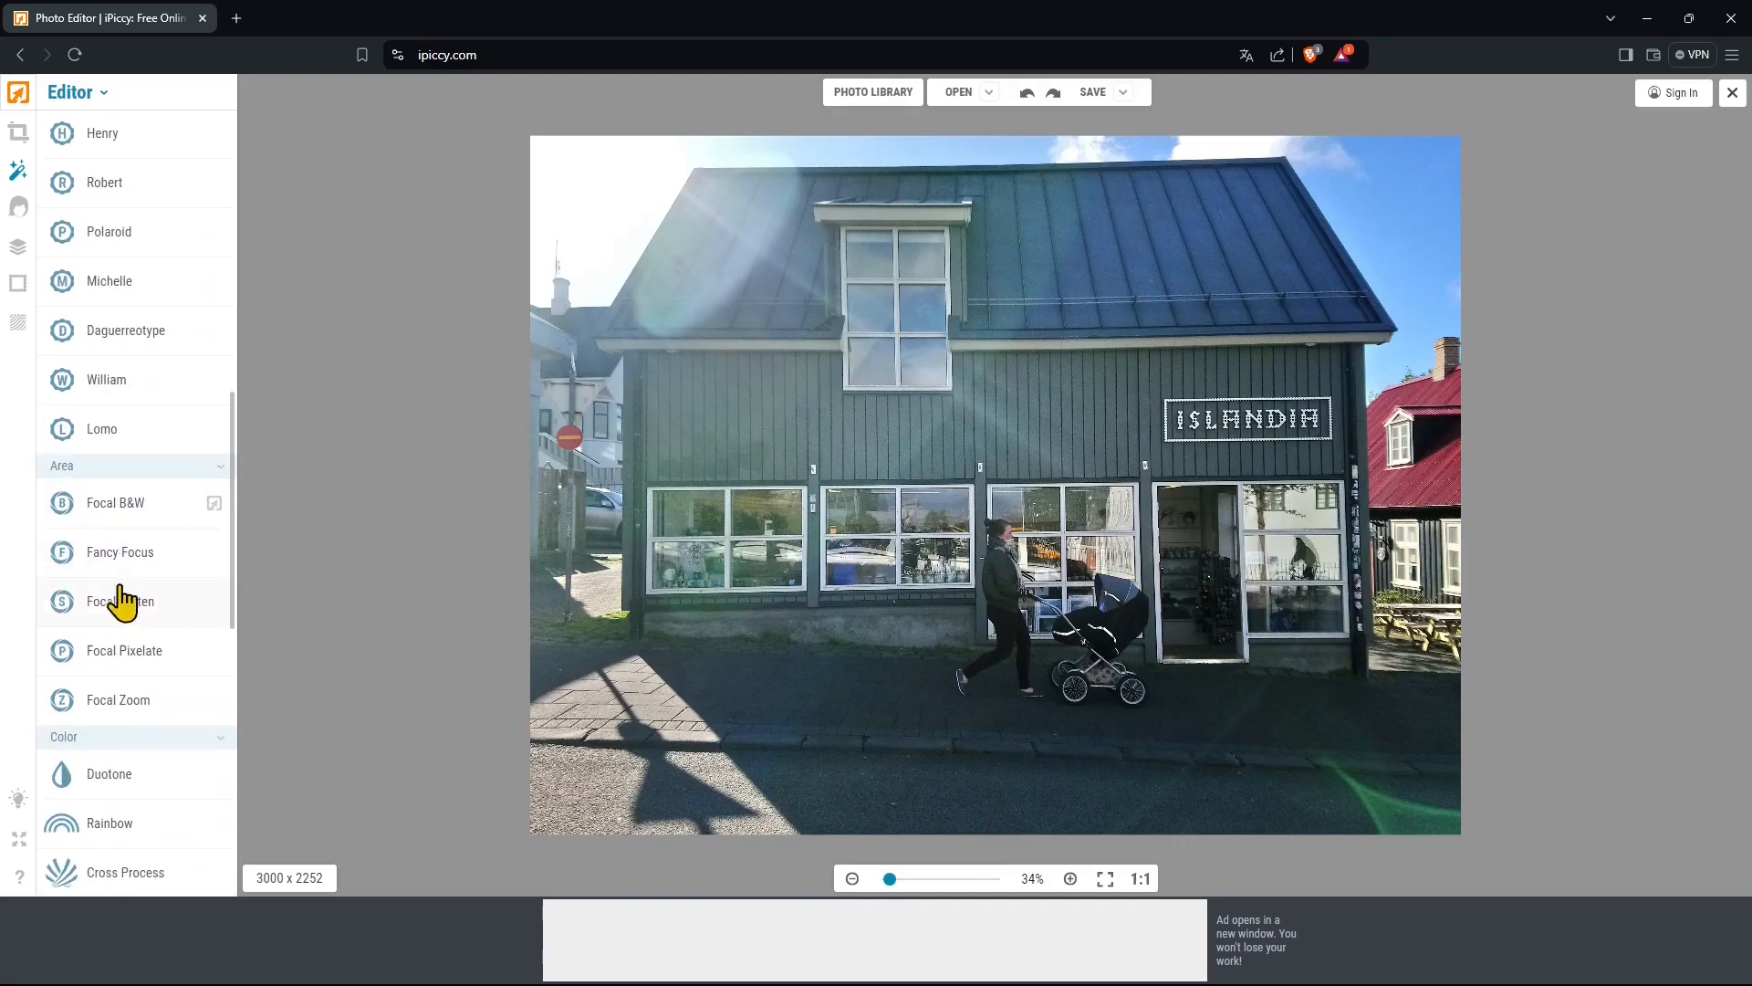
left_click(120, 602)
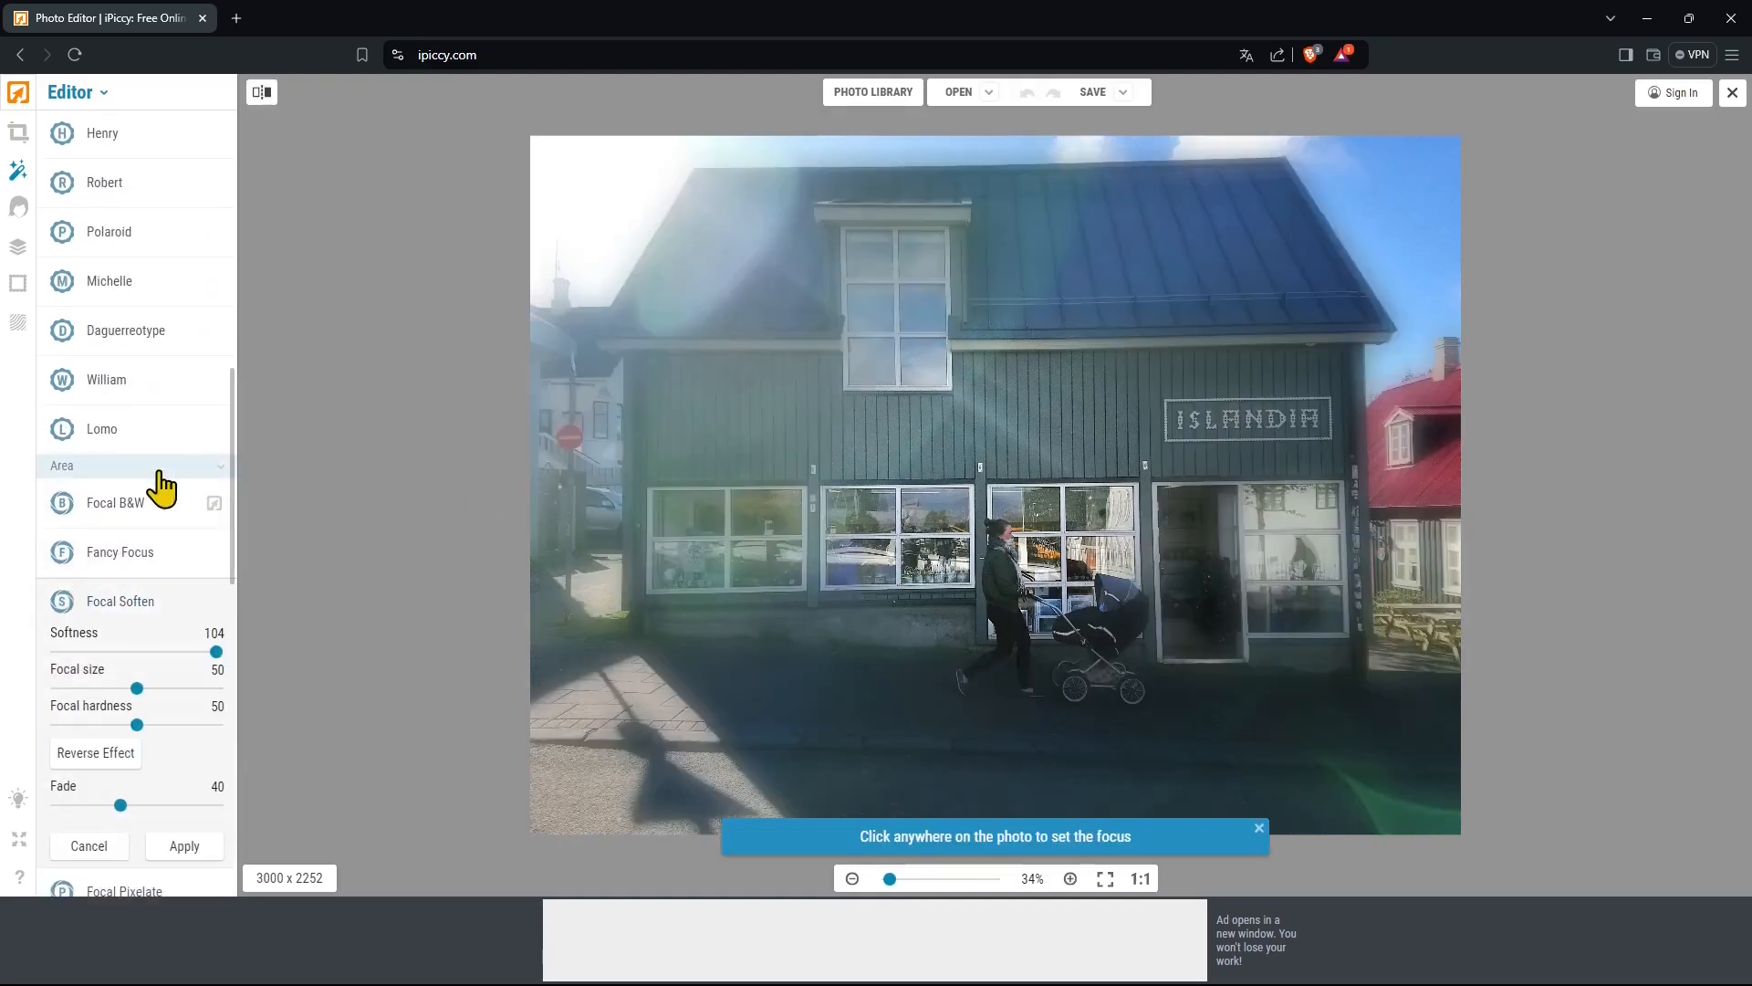
left_click(88, 845)
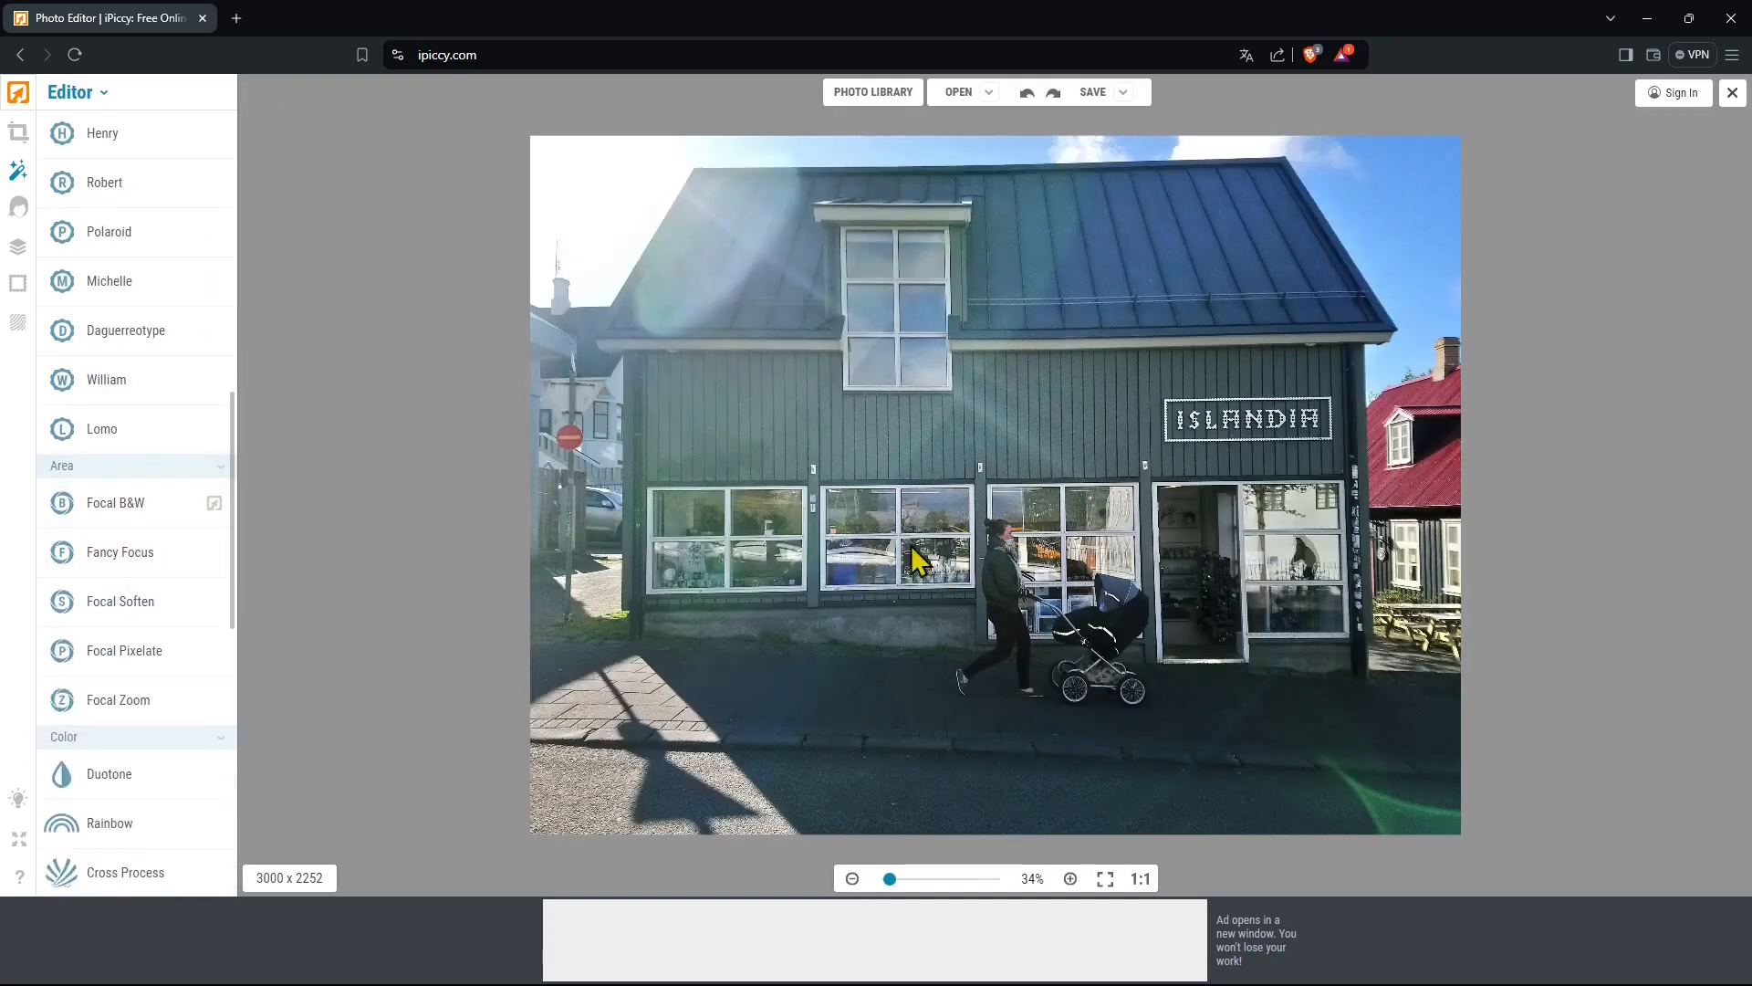
- Preview the Pencil Sketch effect from the Artistic group on the photo and cancel it
scroll(143, 526, "down", 2)
scroll(100, 502, "down", 5)
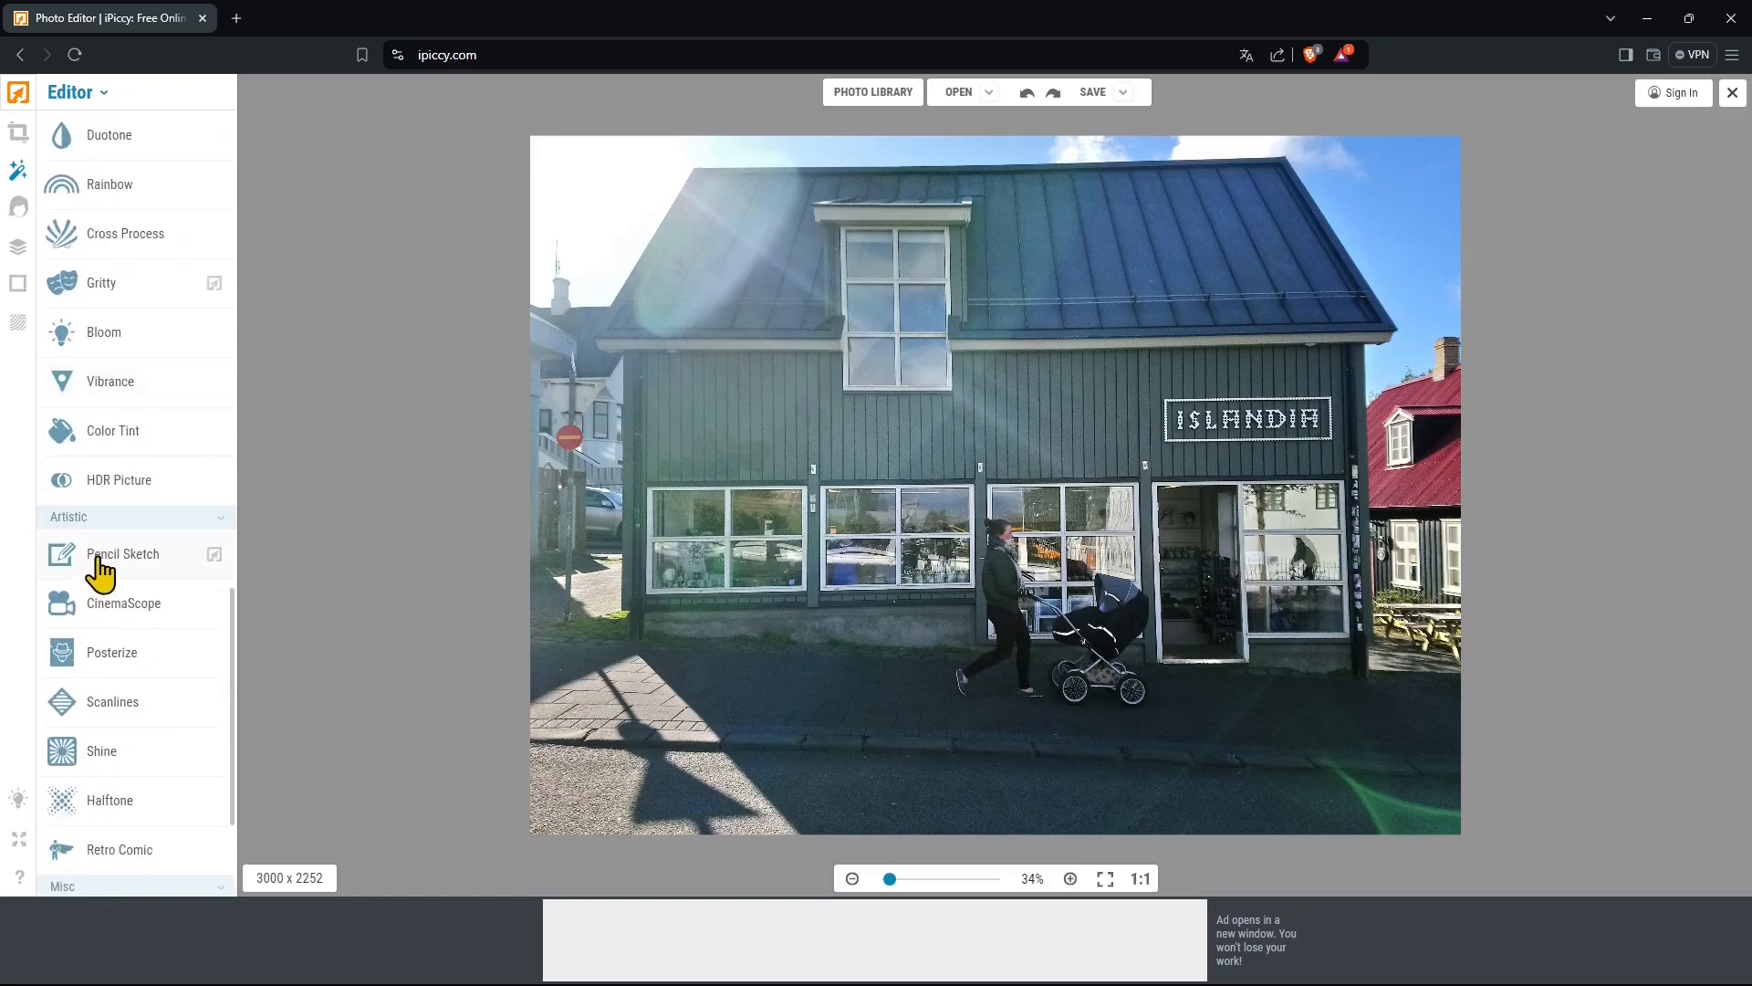
left_click(106, 557)
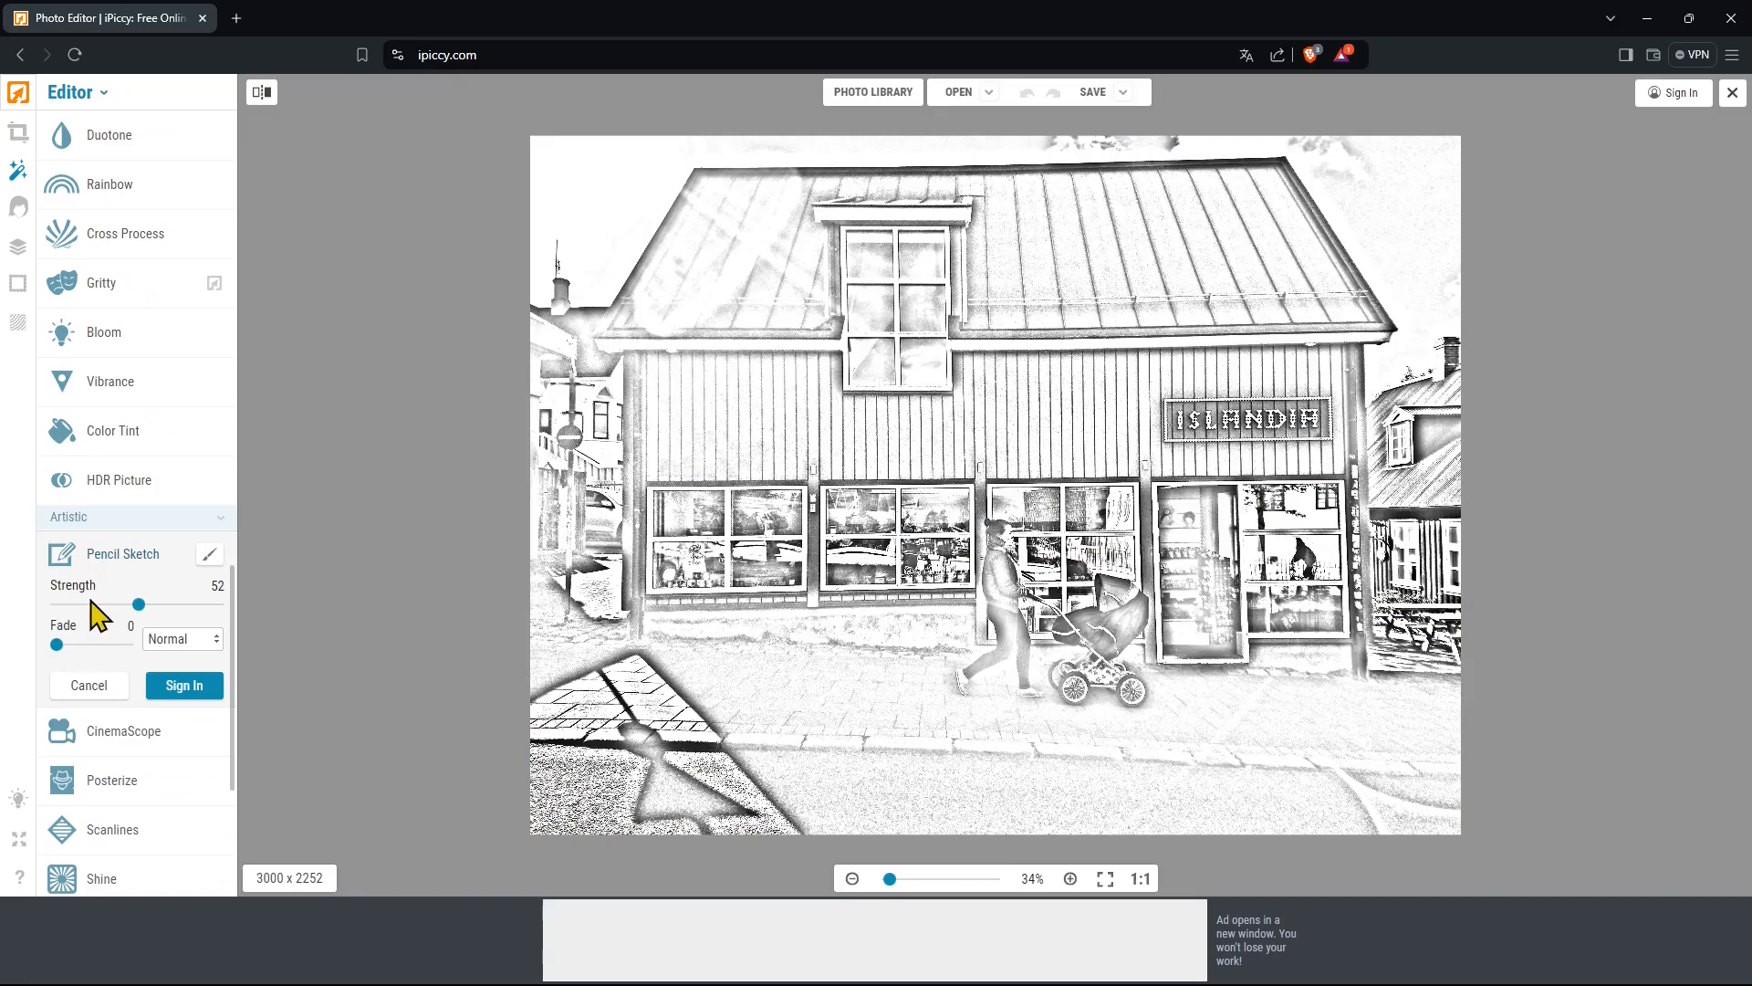
left_click(84, 684)
- Look through the remaining Artistic and Misc effects and the retouching tools for skin, eyes and mouth
scroll(101, 630, "down", 2)
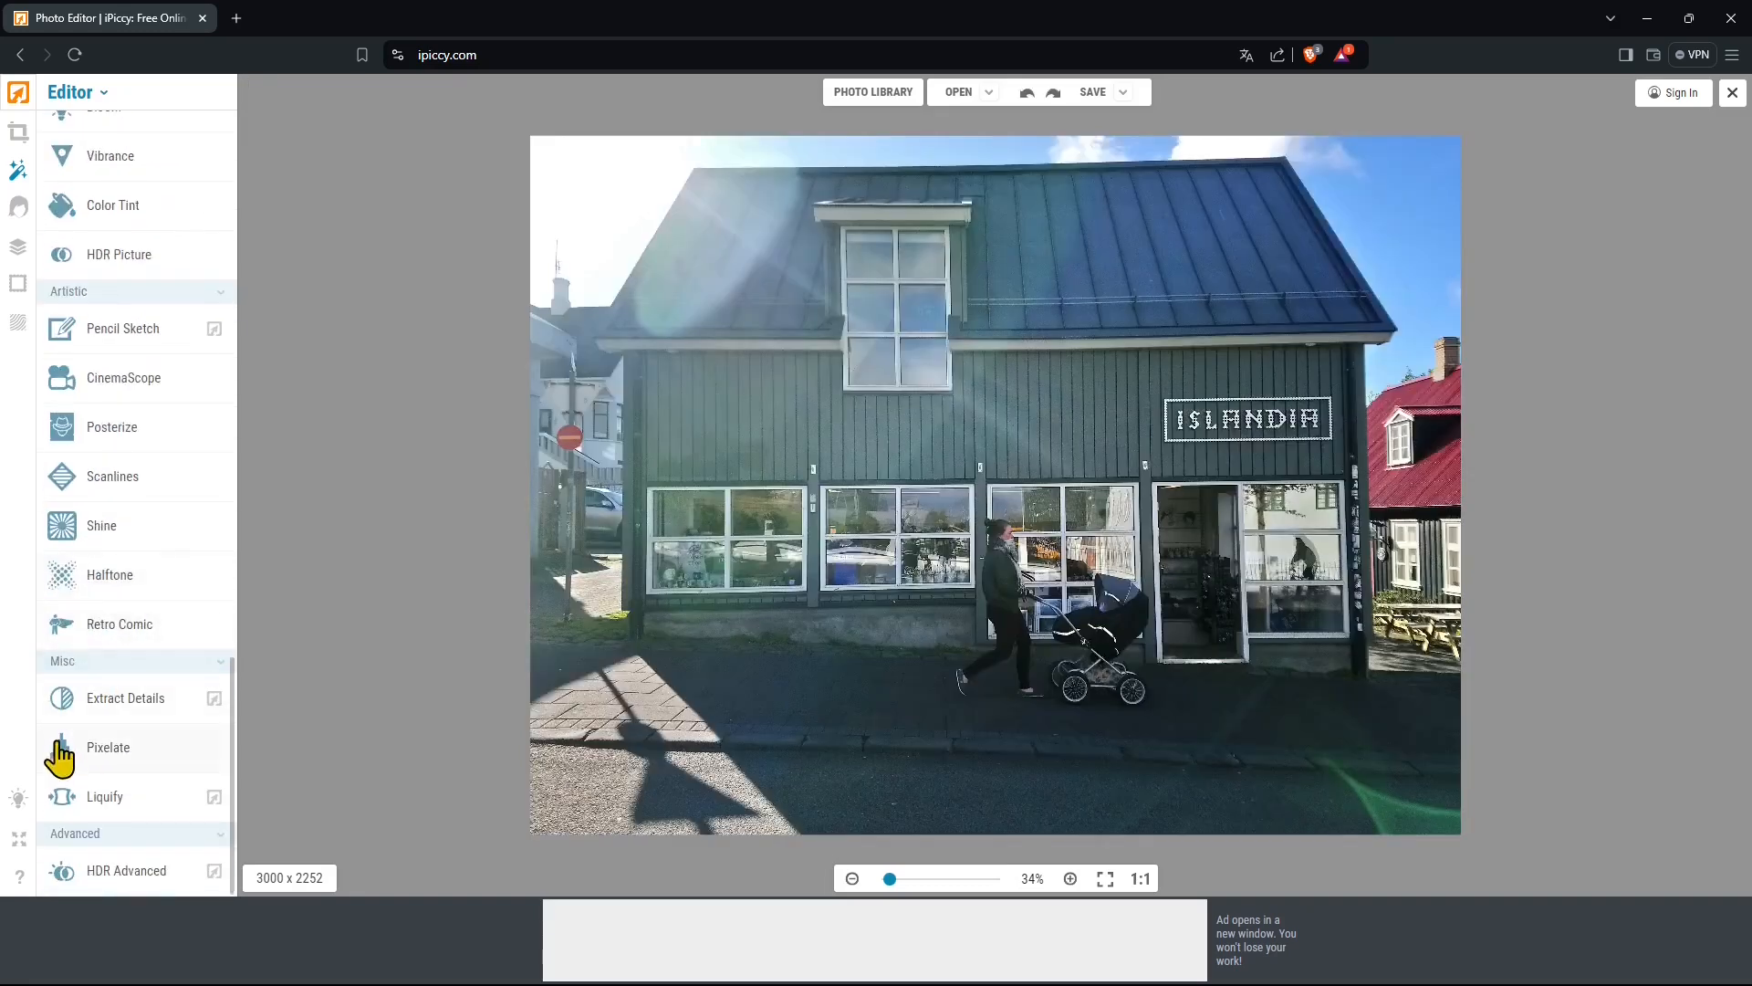
scroll(113, 694, "up", 8)
scroll(109, 689, "up", 10)
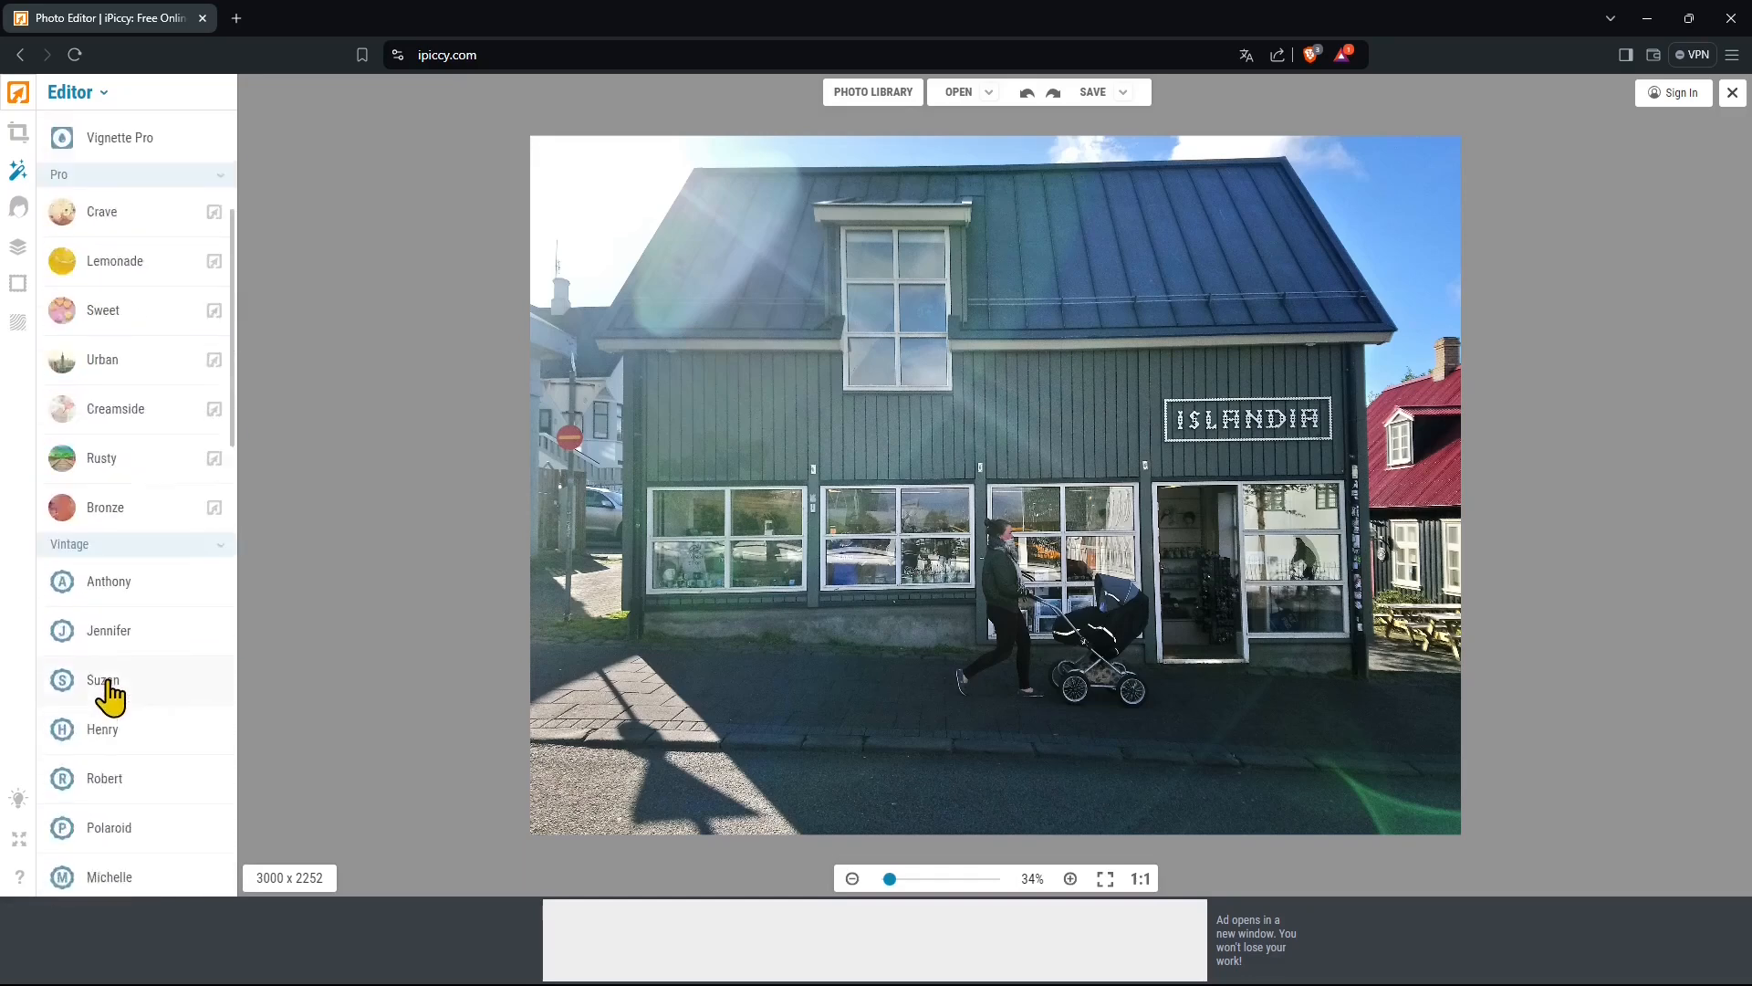
left_click(18, 208)
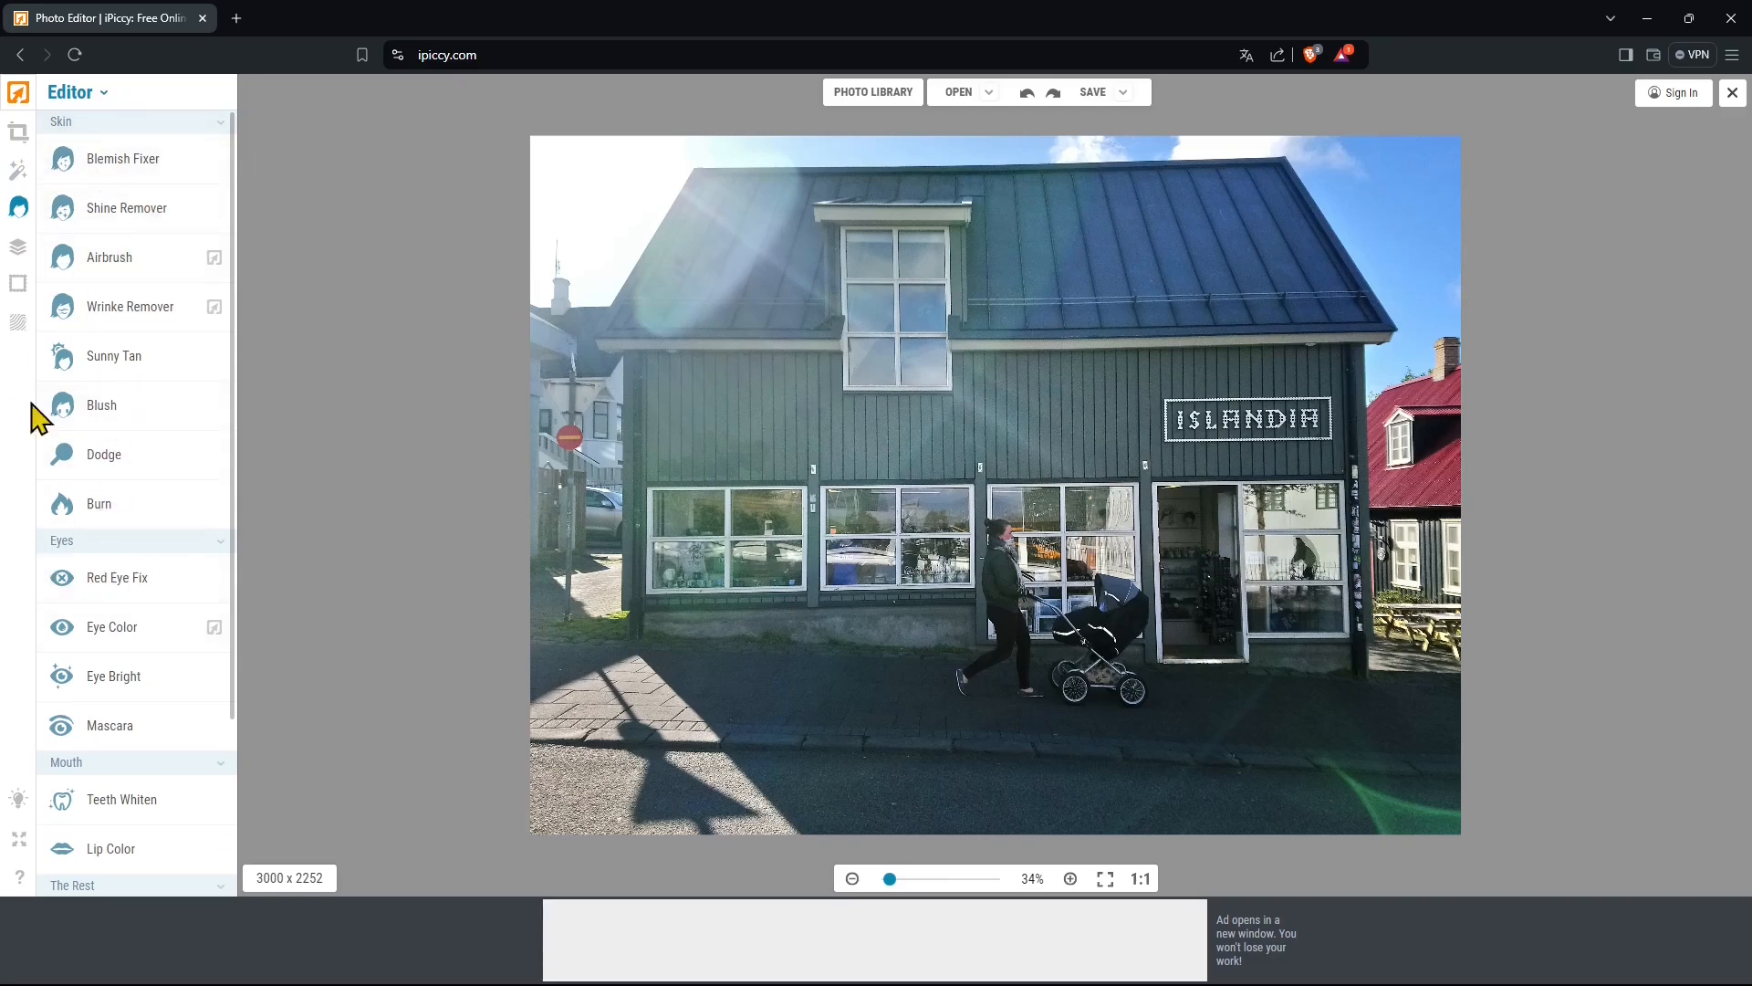
scroll(112, 588, "down", 3)
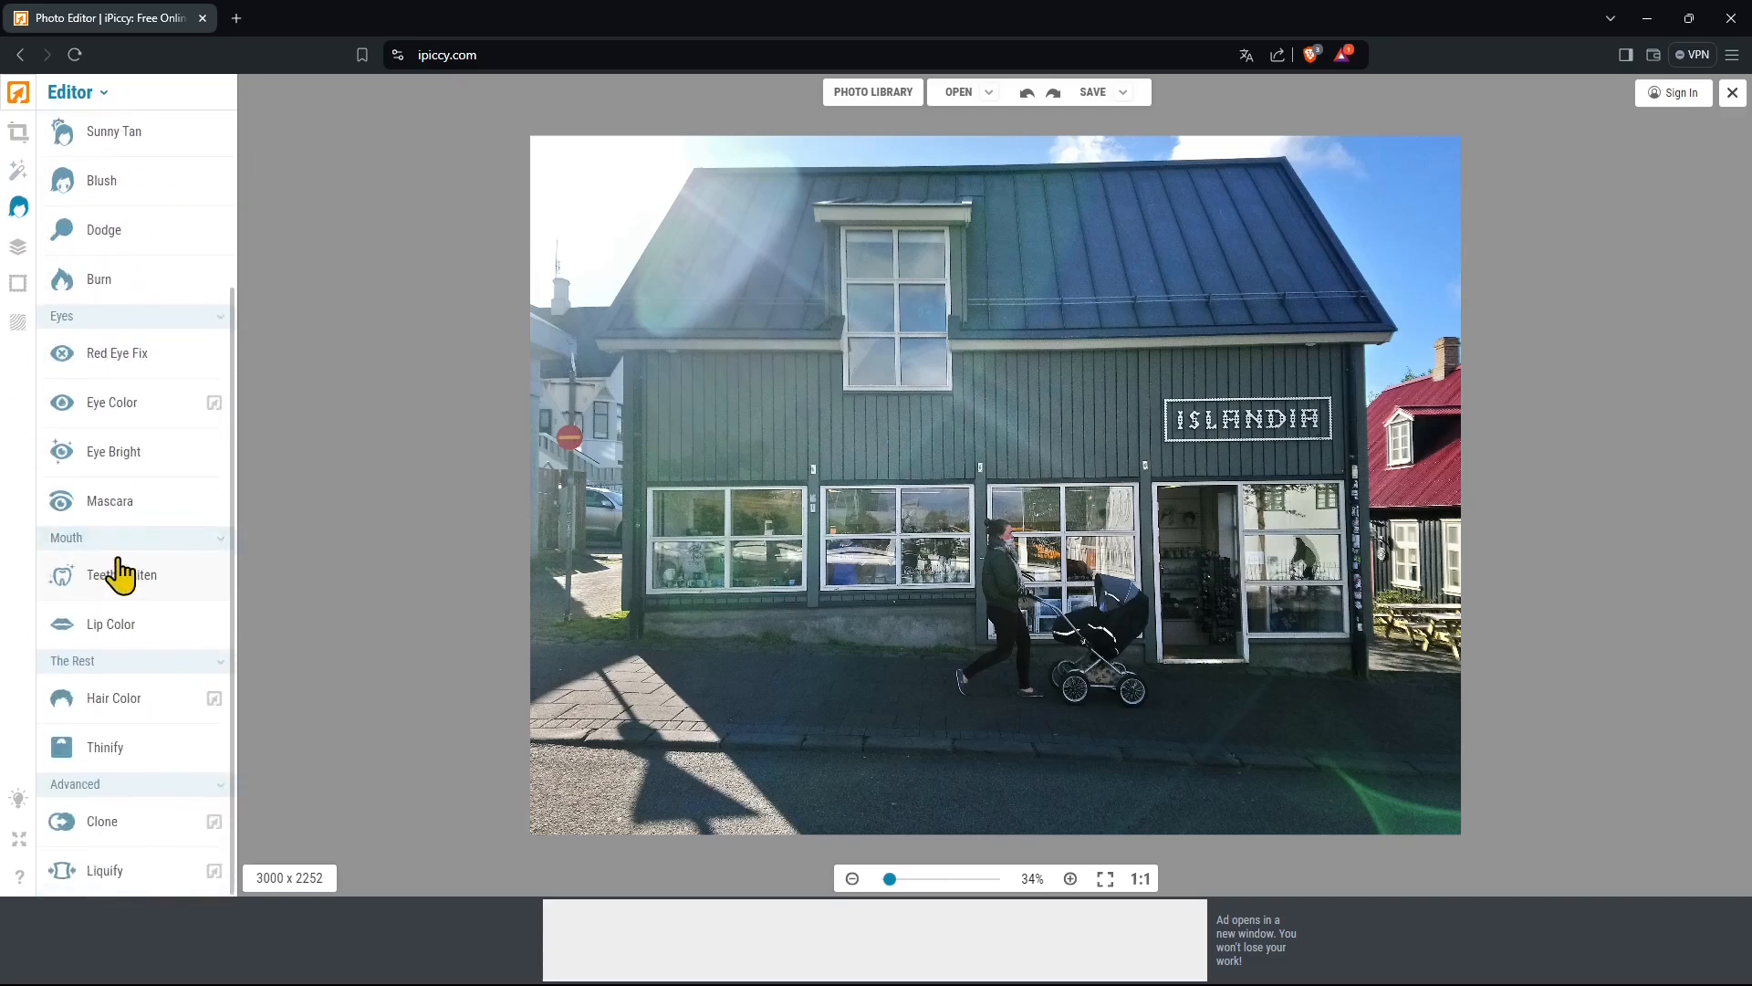
- Open the Layers designer for the photo and leave it by discarding the design
left_click(23, 254)
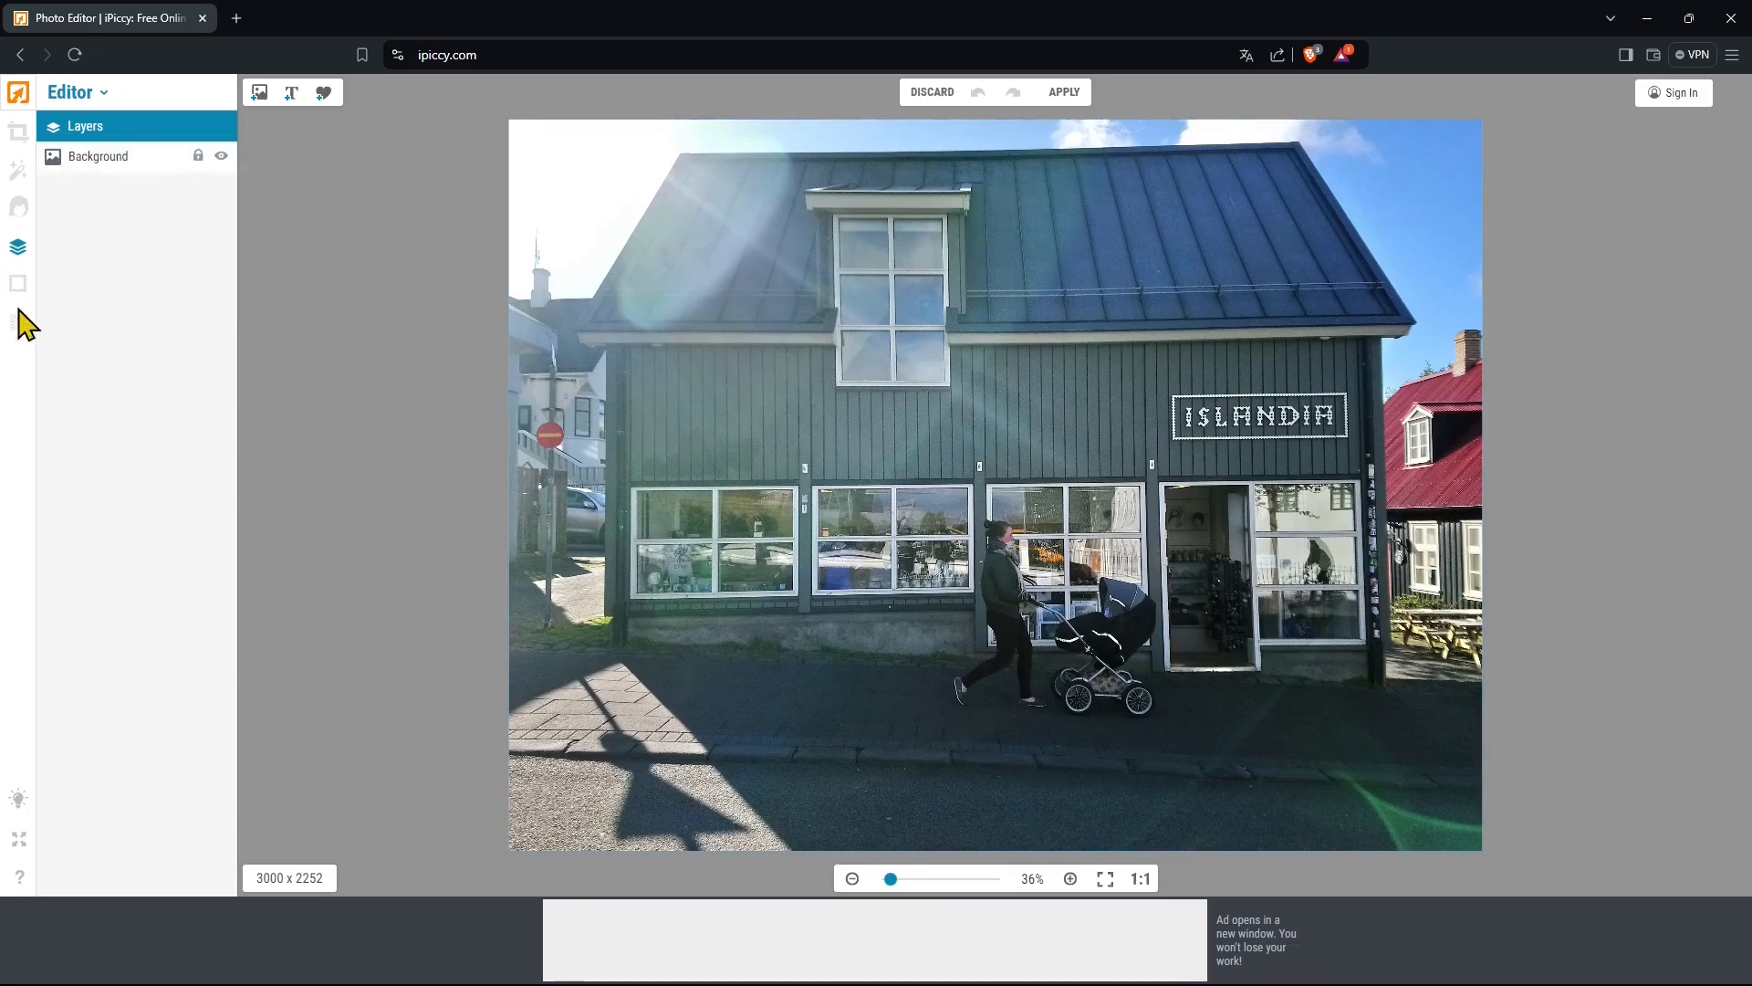
left_click(27, 243)
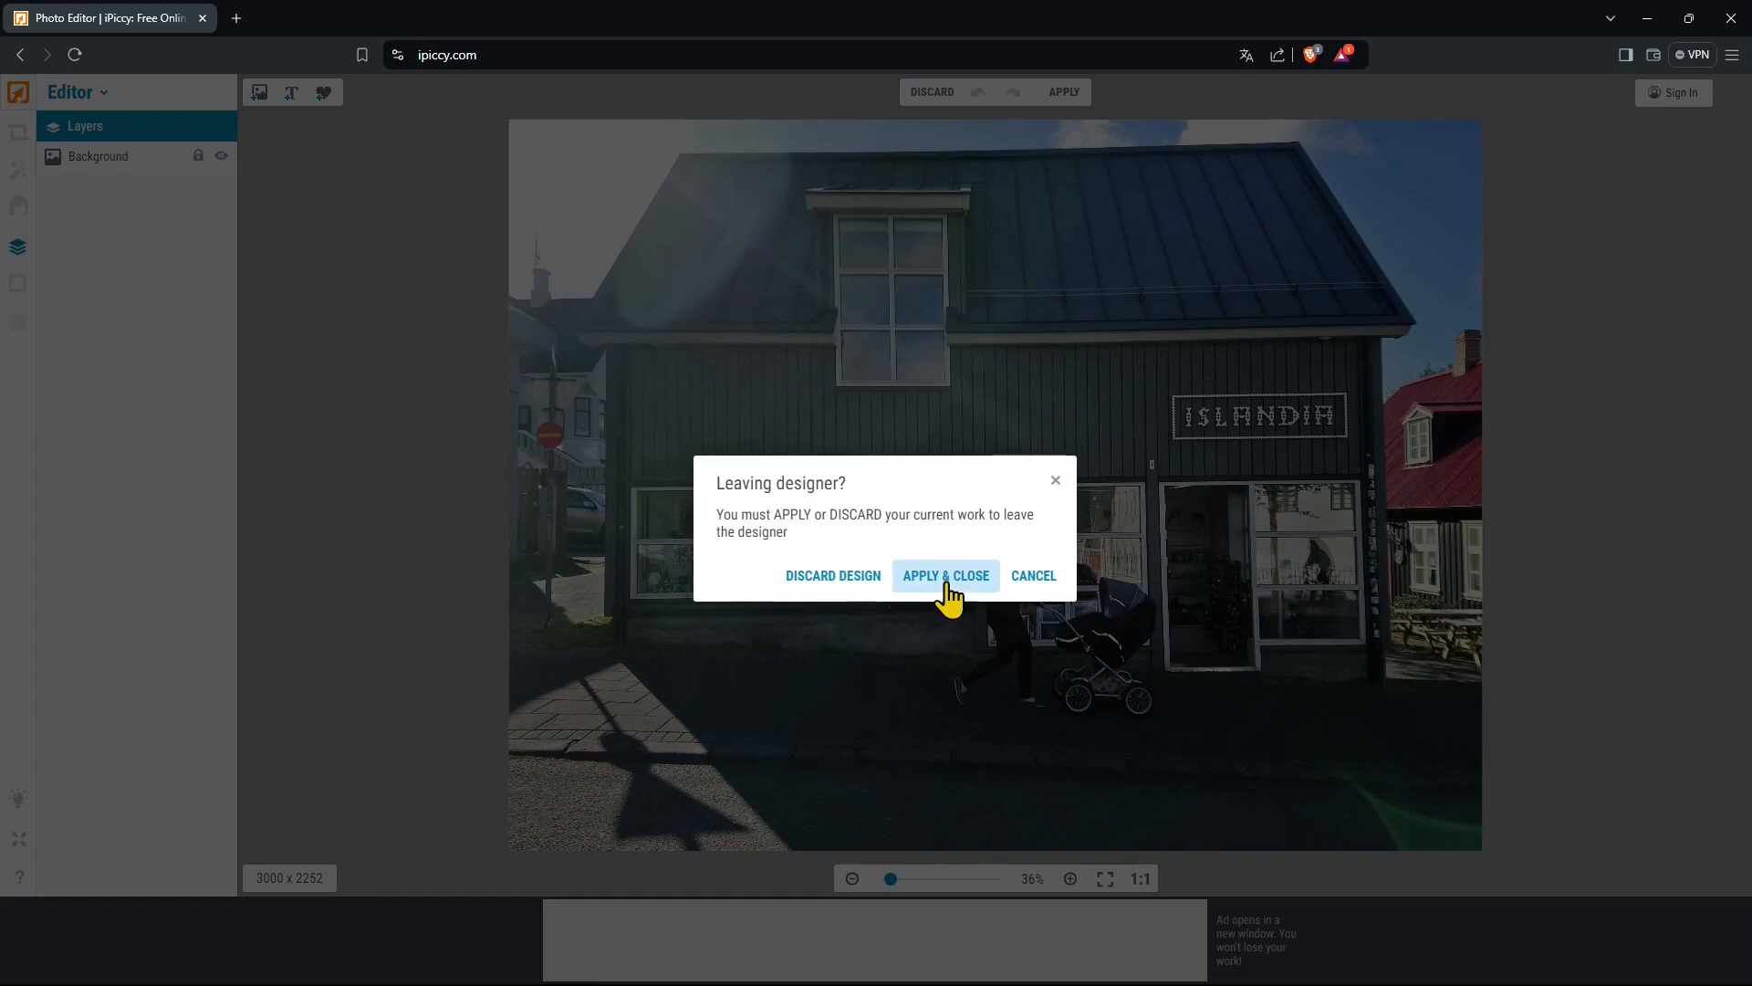
left_click(821, 580)
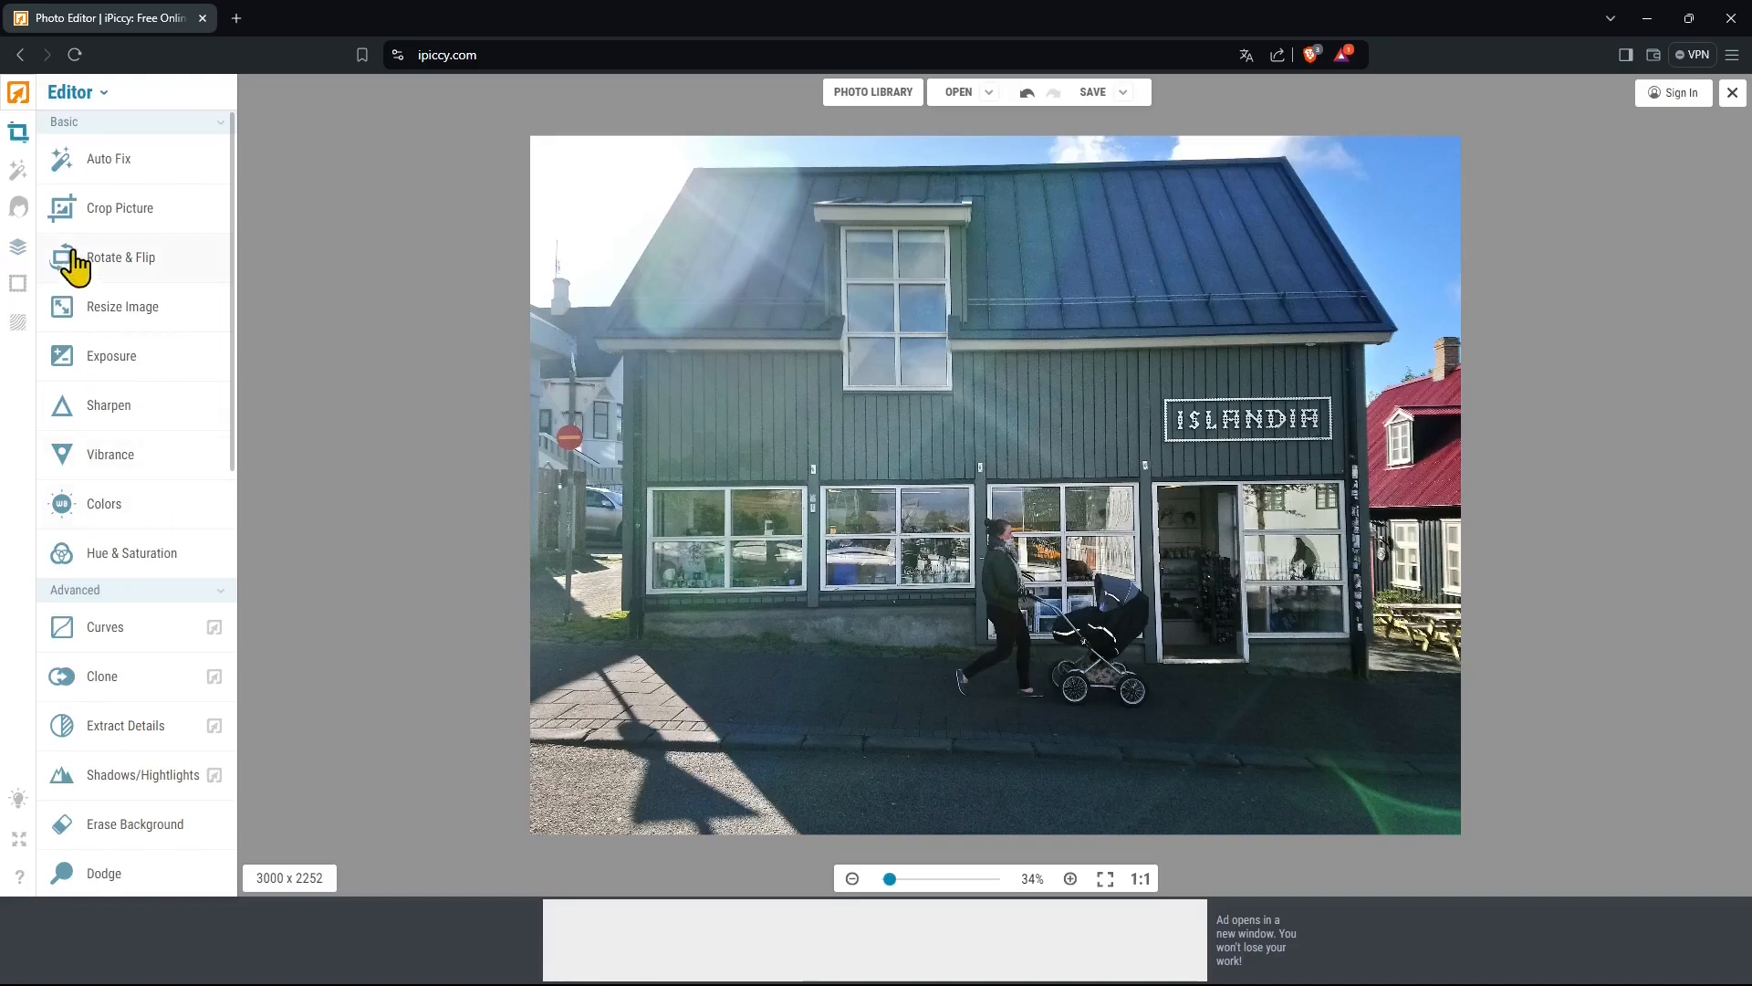
- Try the grey crumpled Fabric texture on the photo, discarding it while switching to the Lights textures
left_click(18, 323)
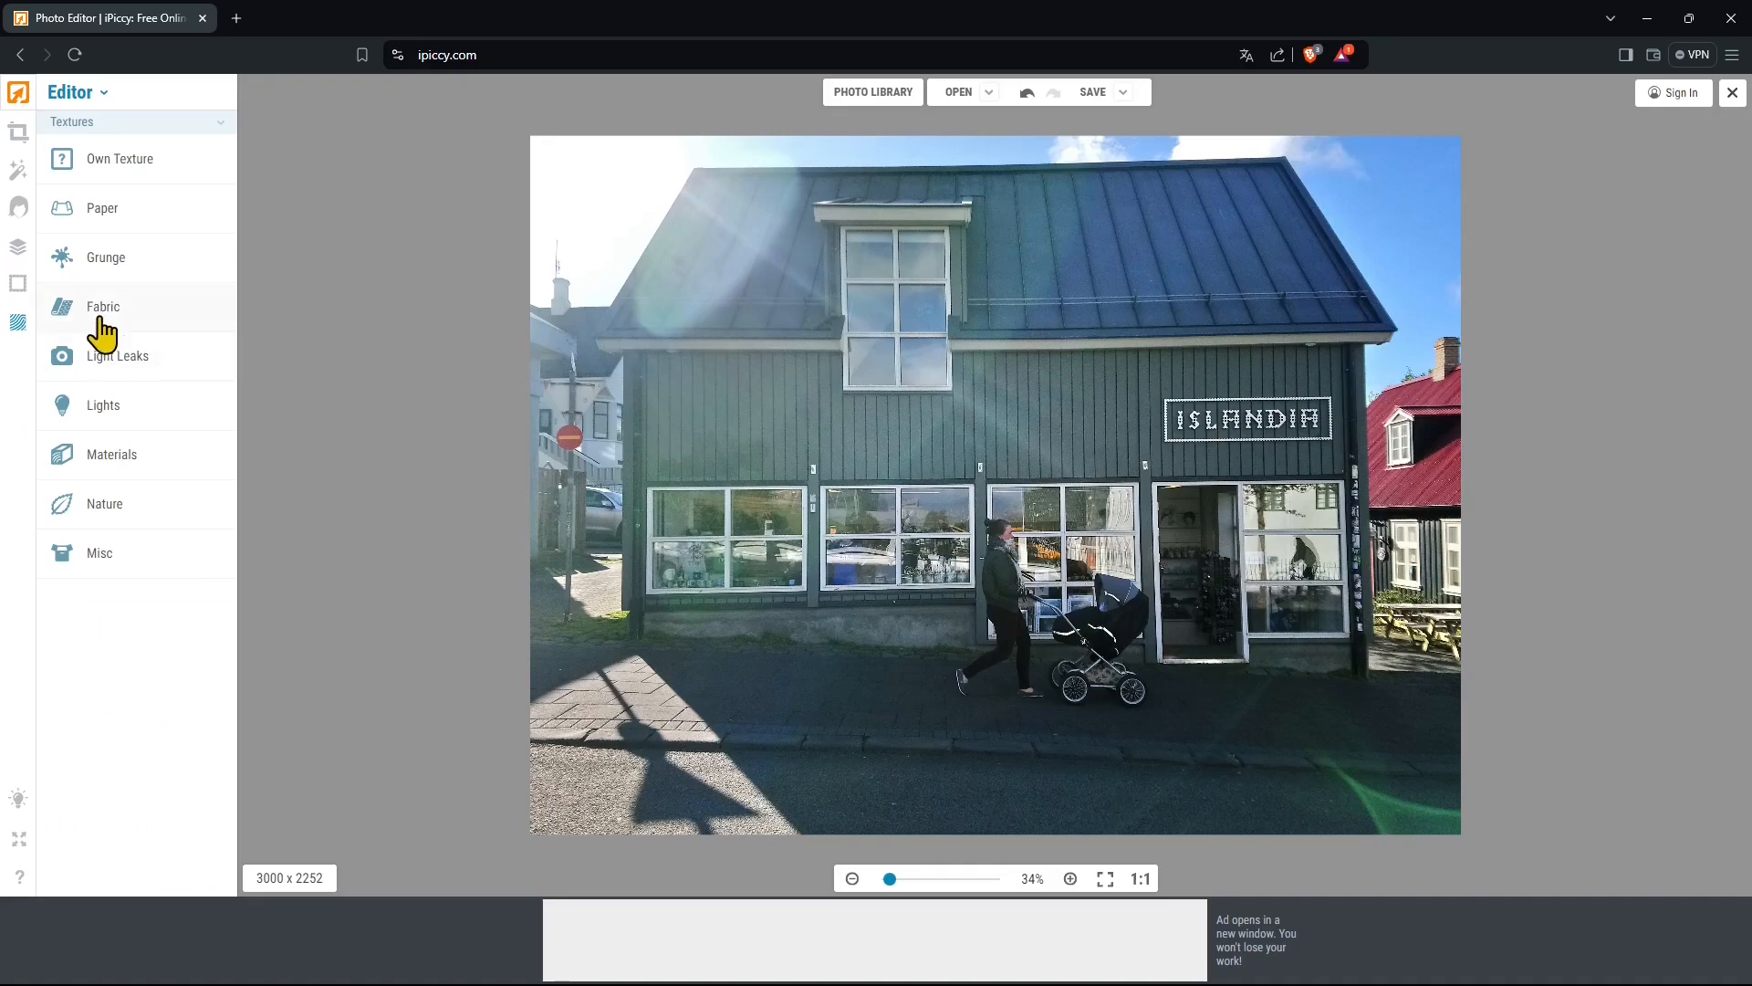
left_click(101, 321)
left_click(135, 370)
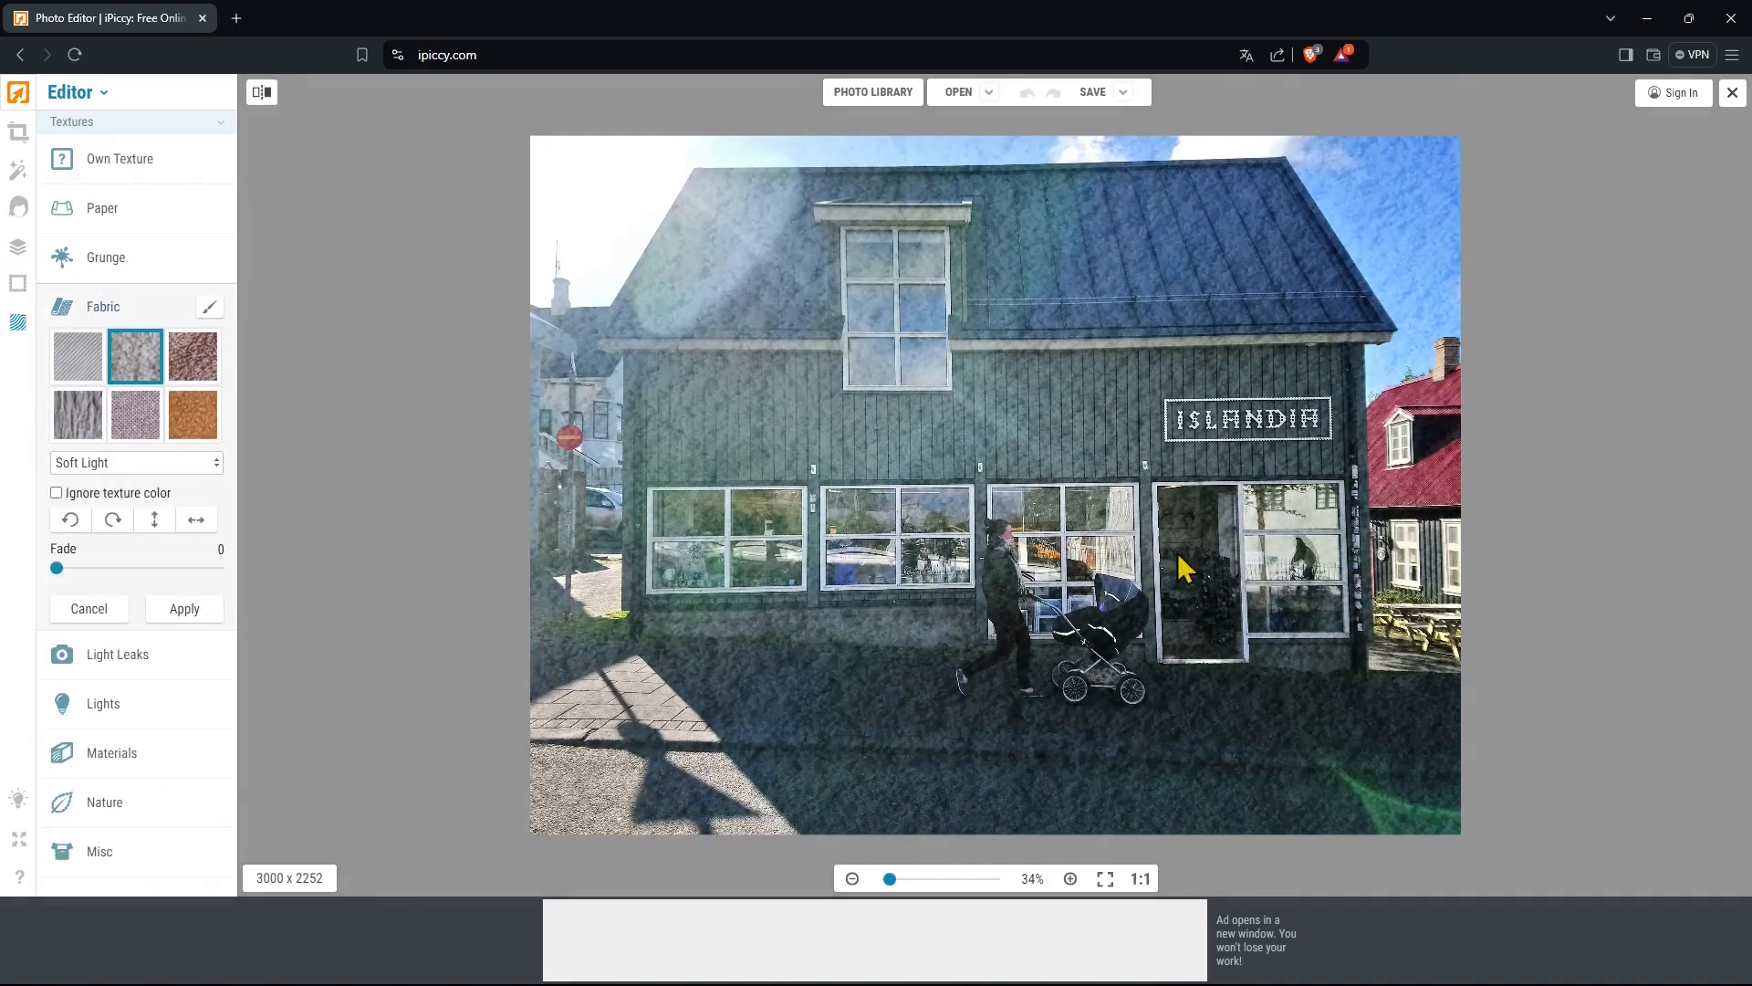
left_click(120, 721)
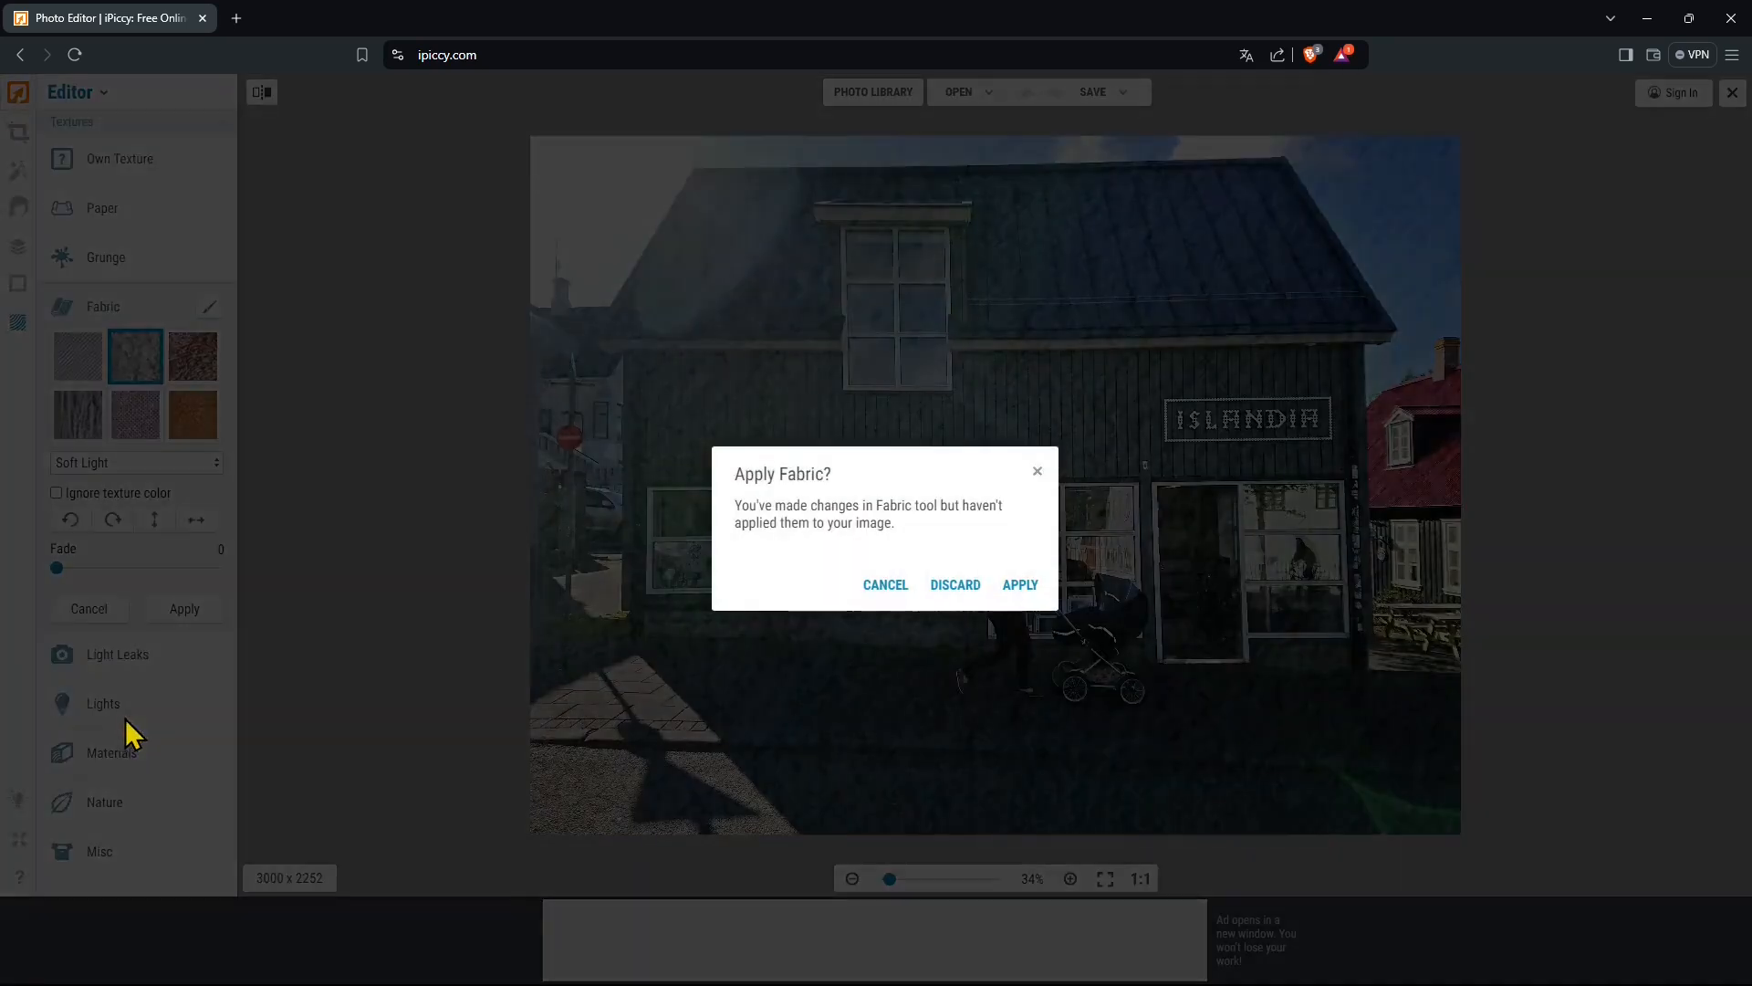
left_click(962, 588)
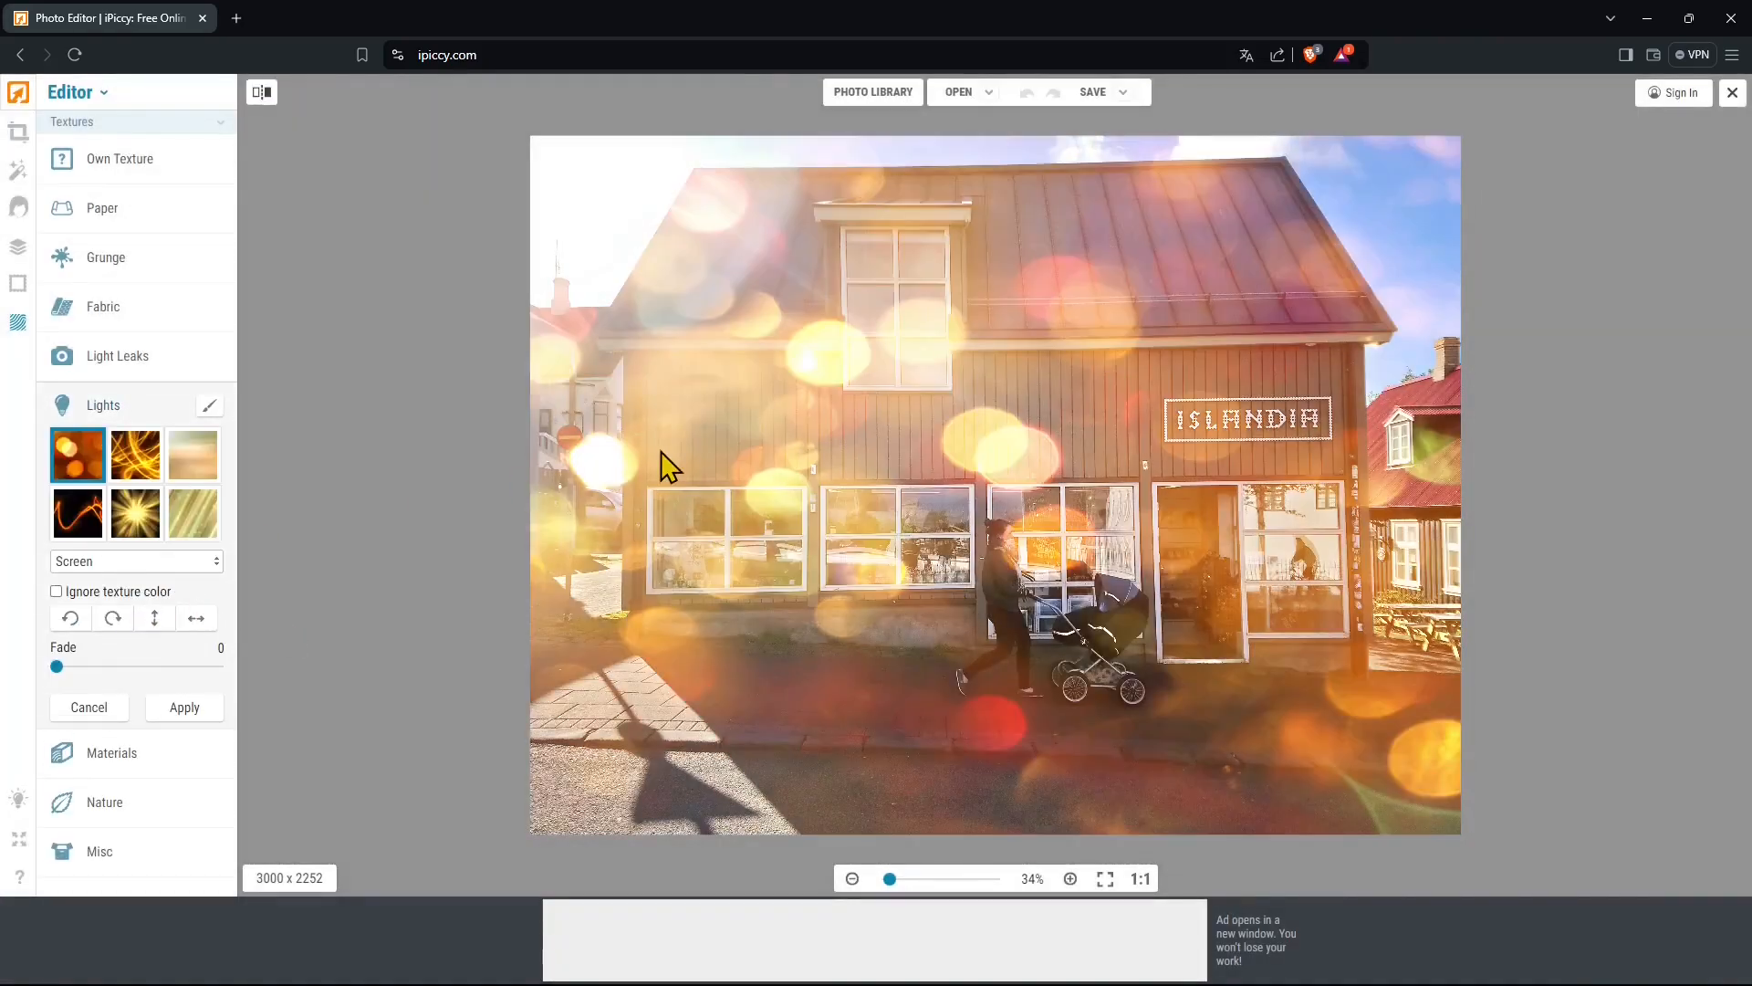
- Compare the different Lights textures on the photo and select the pale, horizontally blurred one with Multiply blending
left_click(142, 461)
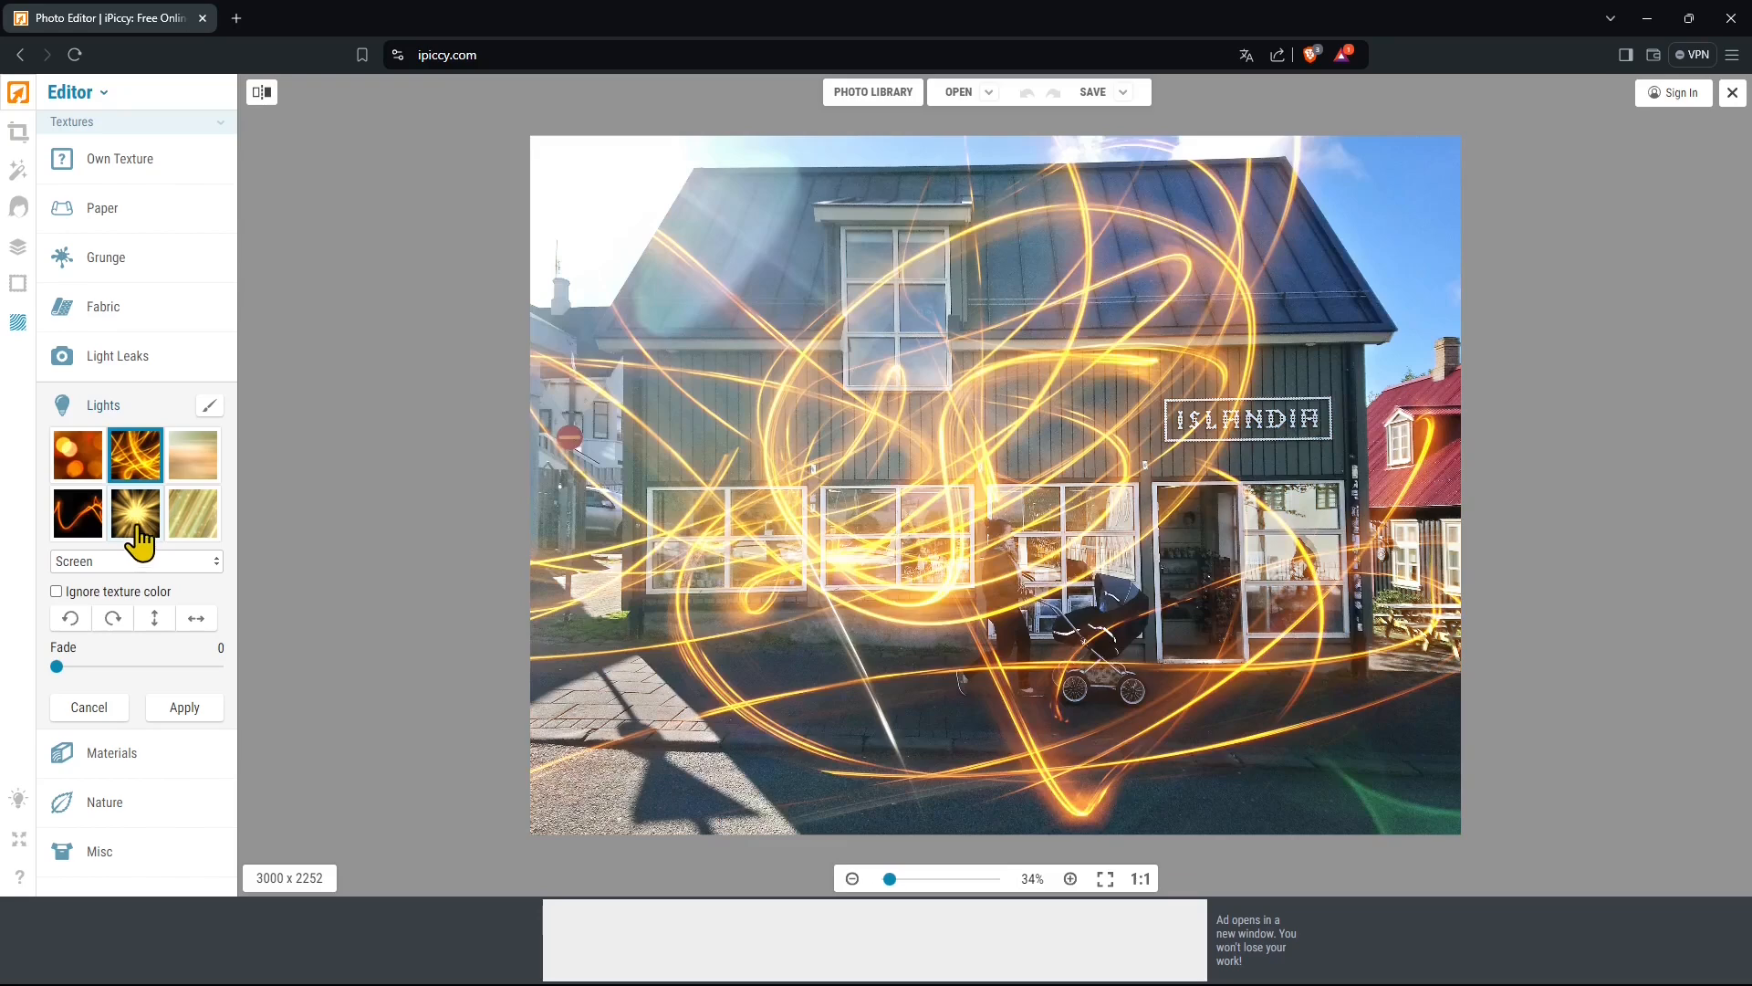
left_click(137, 528)
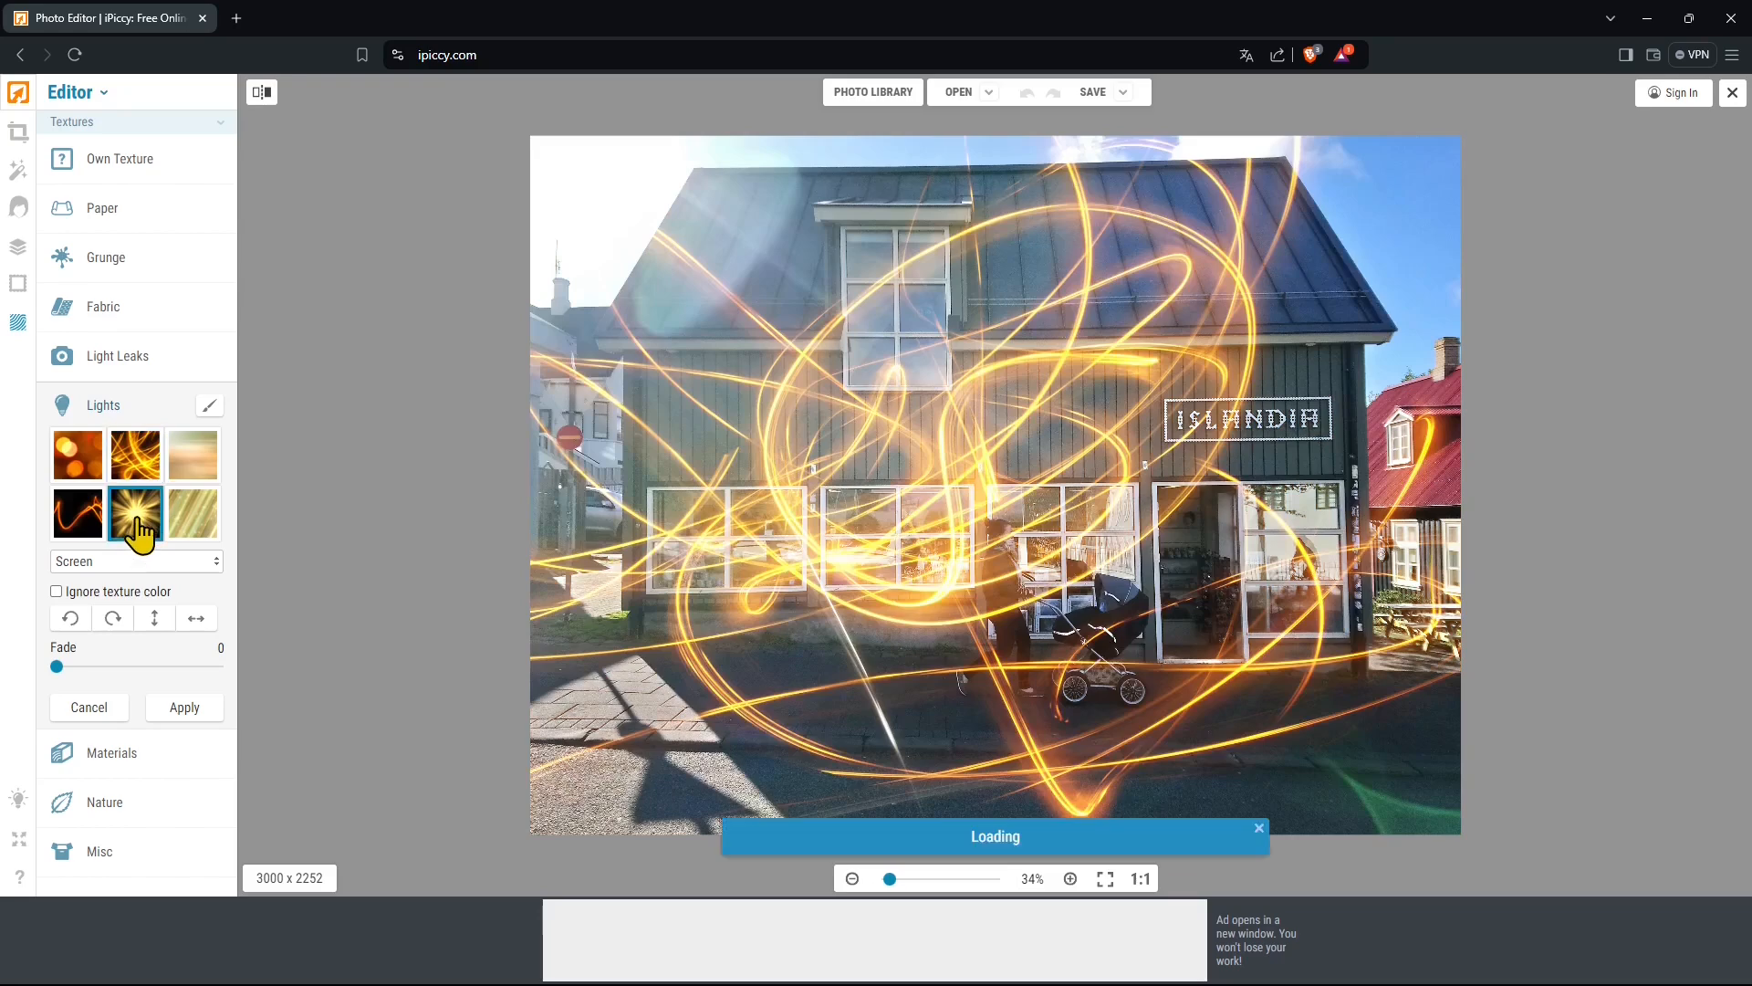
left_click(75, 525)
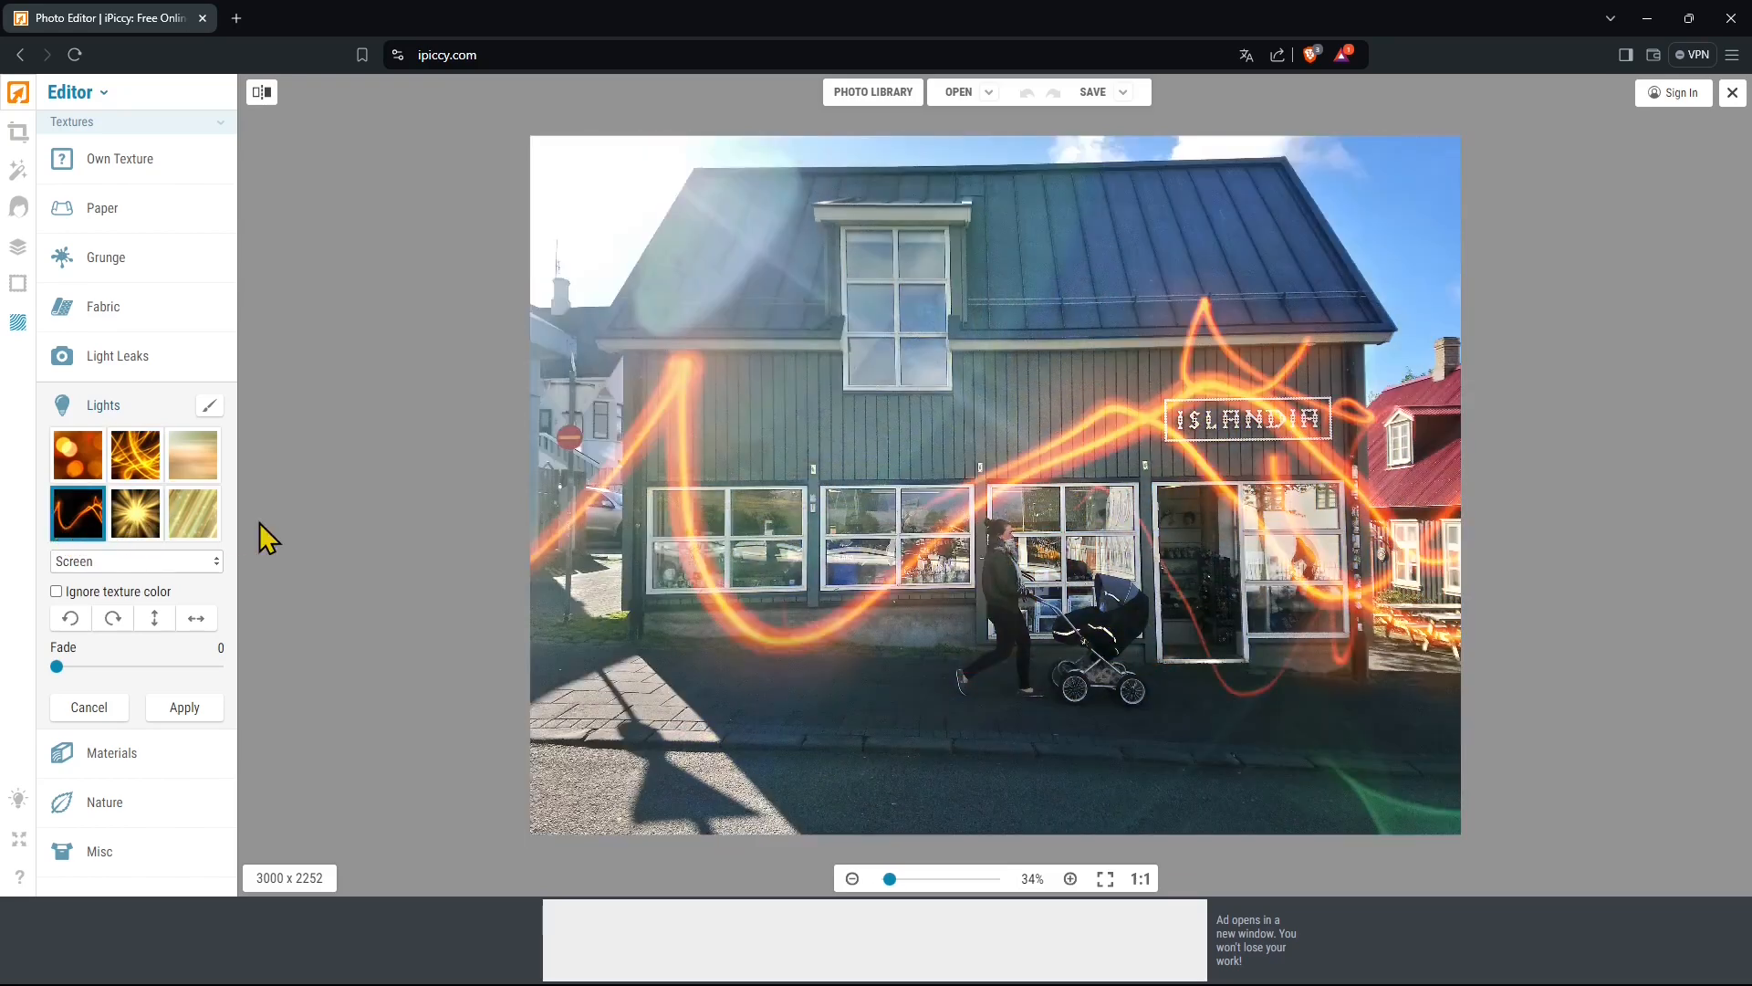
left_click(208, 545)
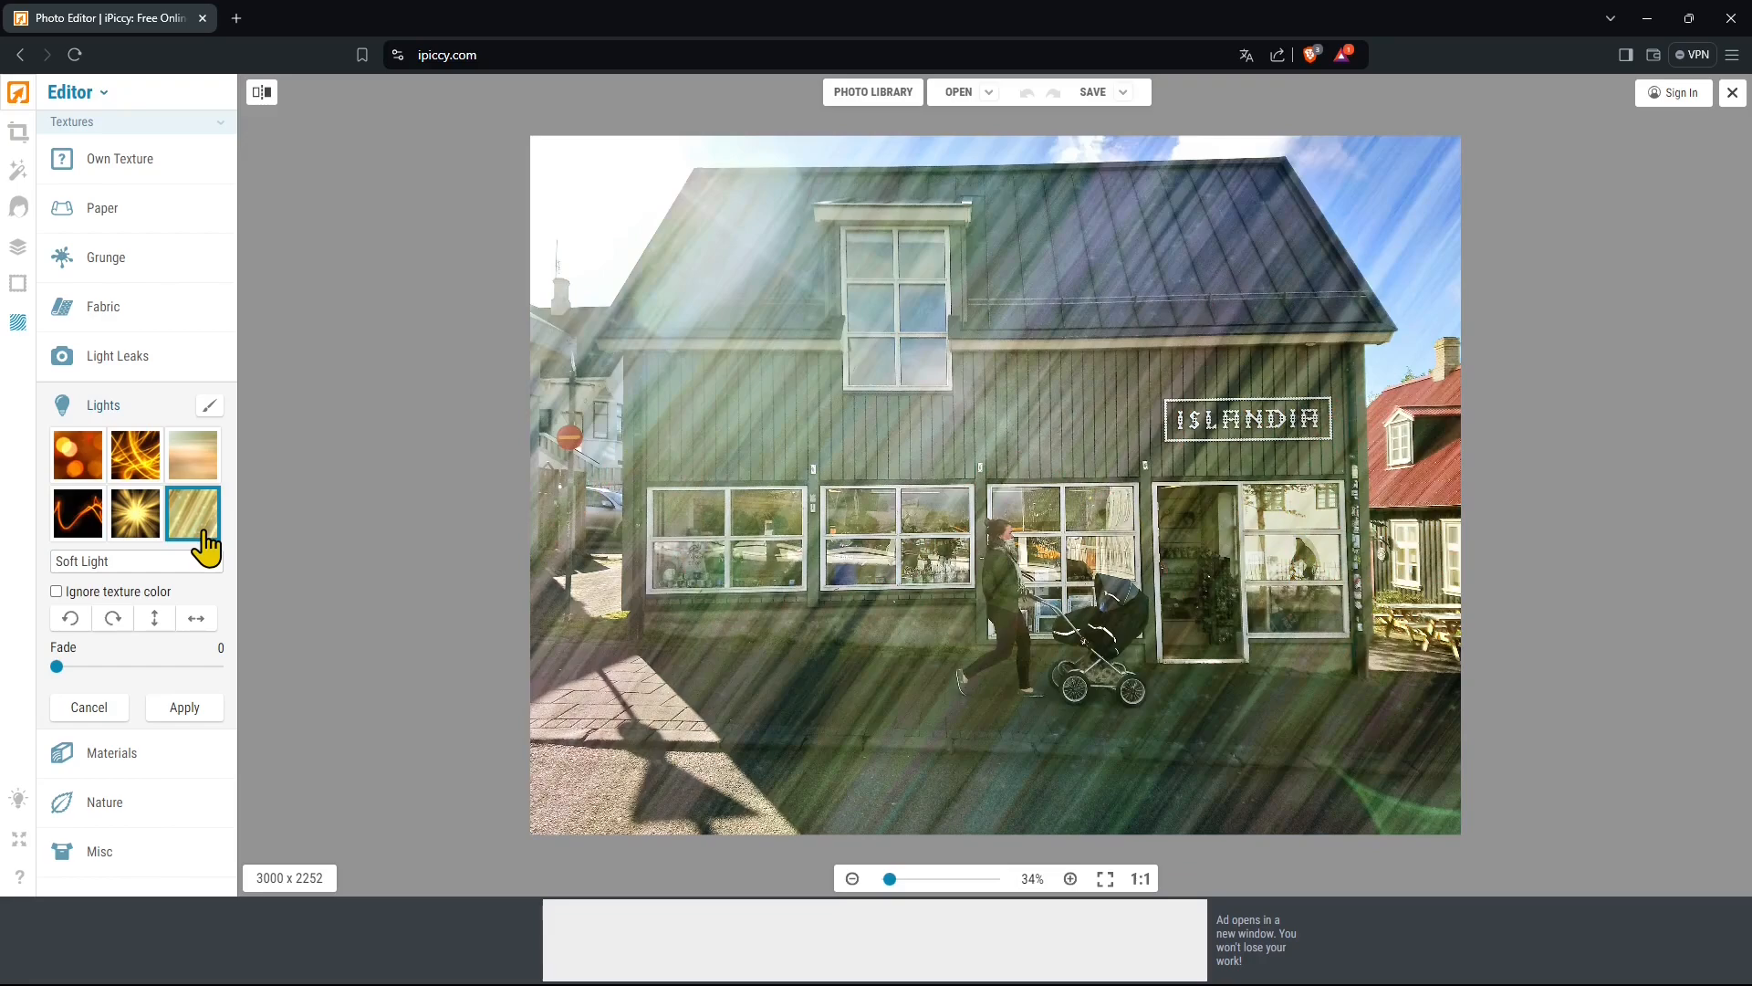
left_click(189, 473)
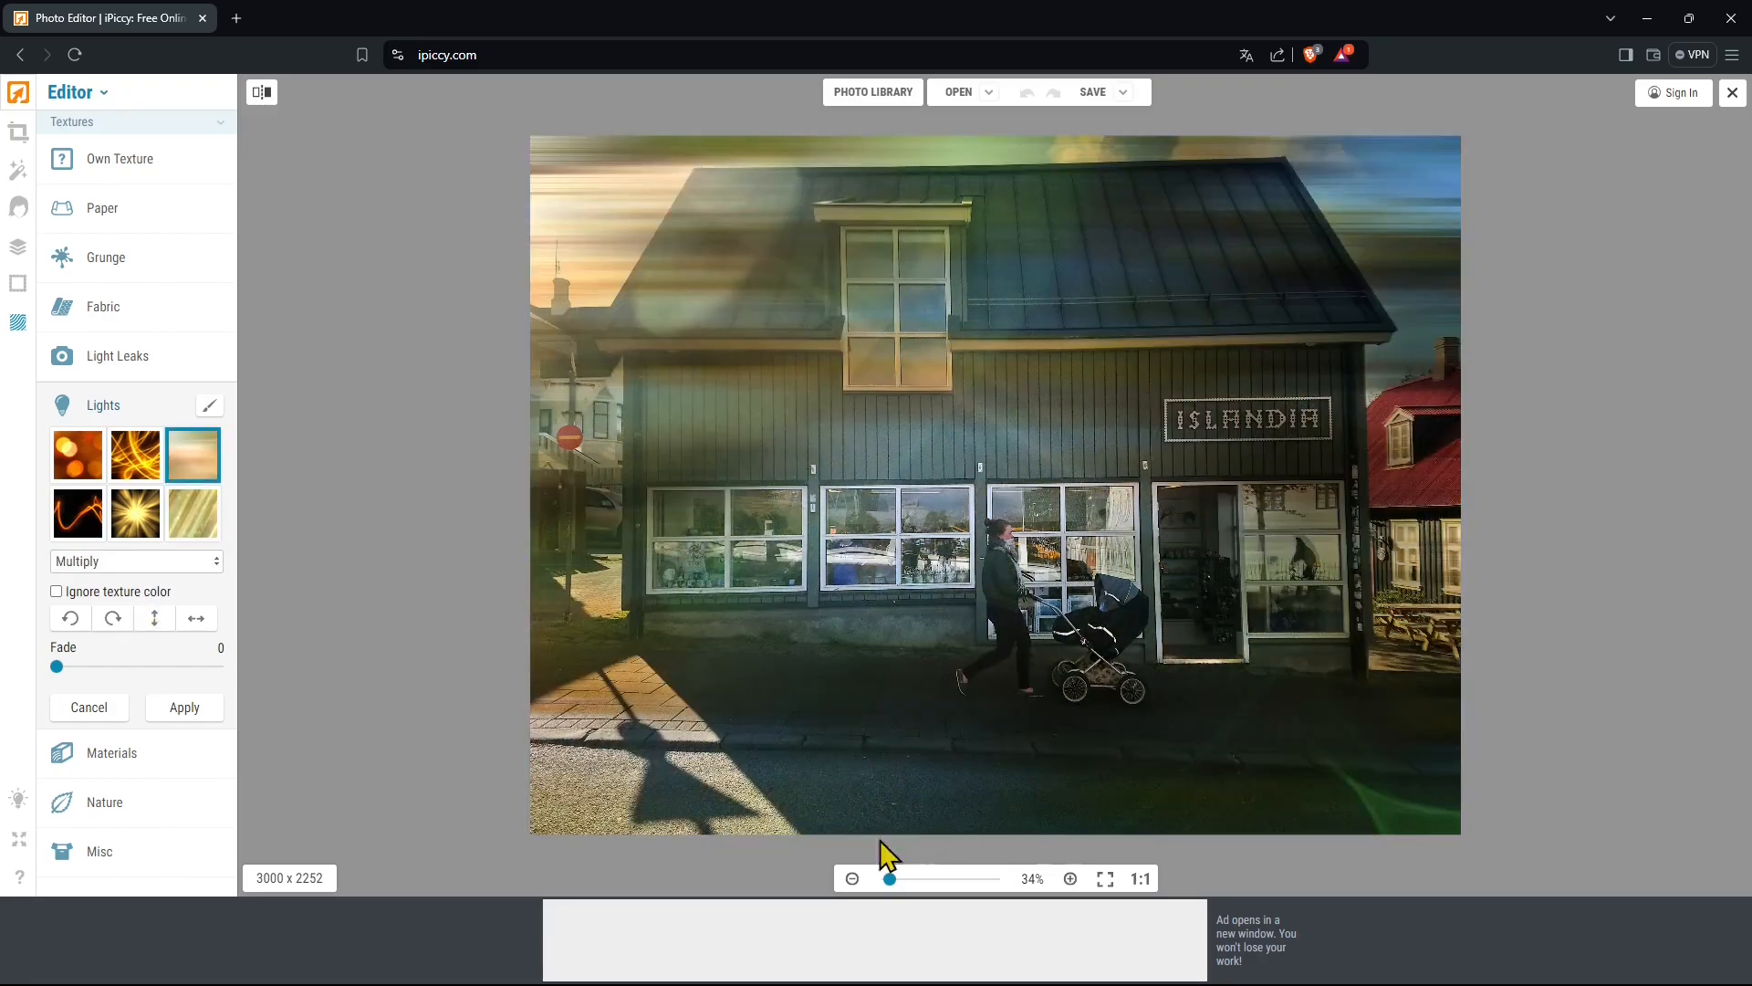
- Try the photo's zoom controls by zooming out and in, viewing it at 100% and fitting it to the screen
mouse_move(891, 878)
left_mouse_down()
mouse_move(909, 882)
mouse_move(892, 882)
left_mouse_up()
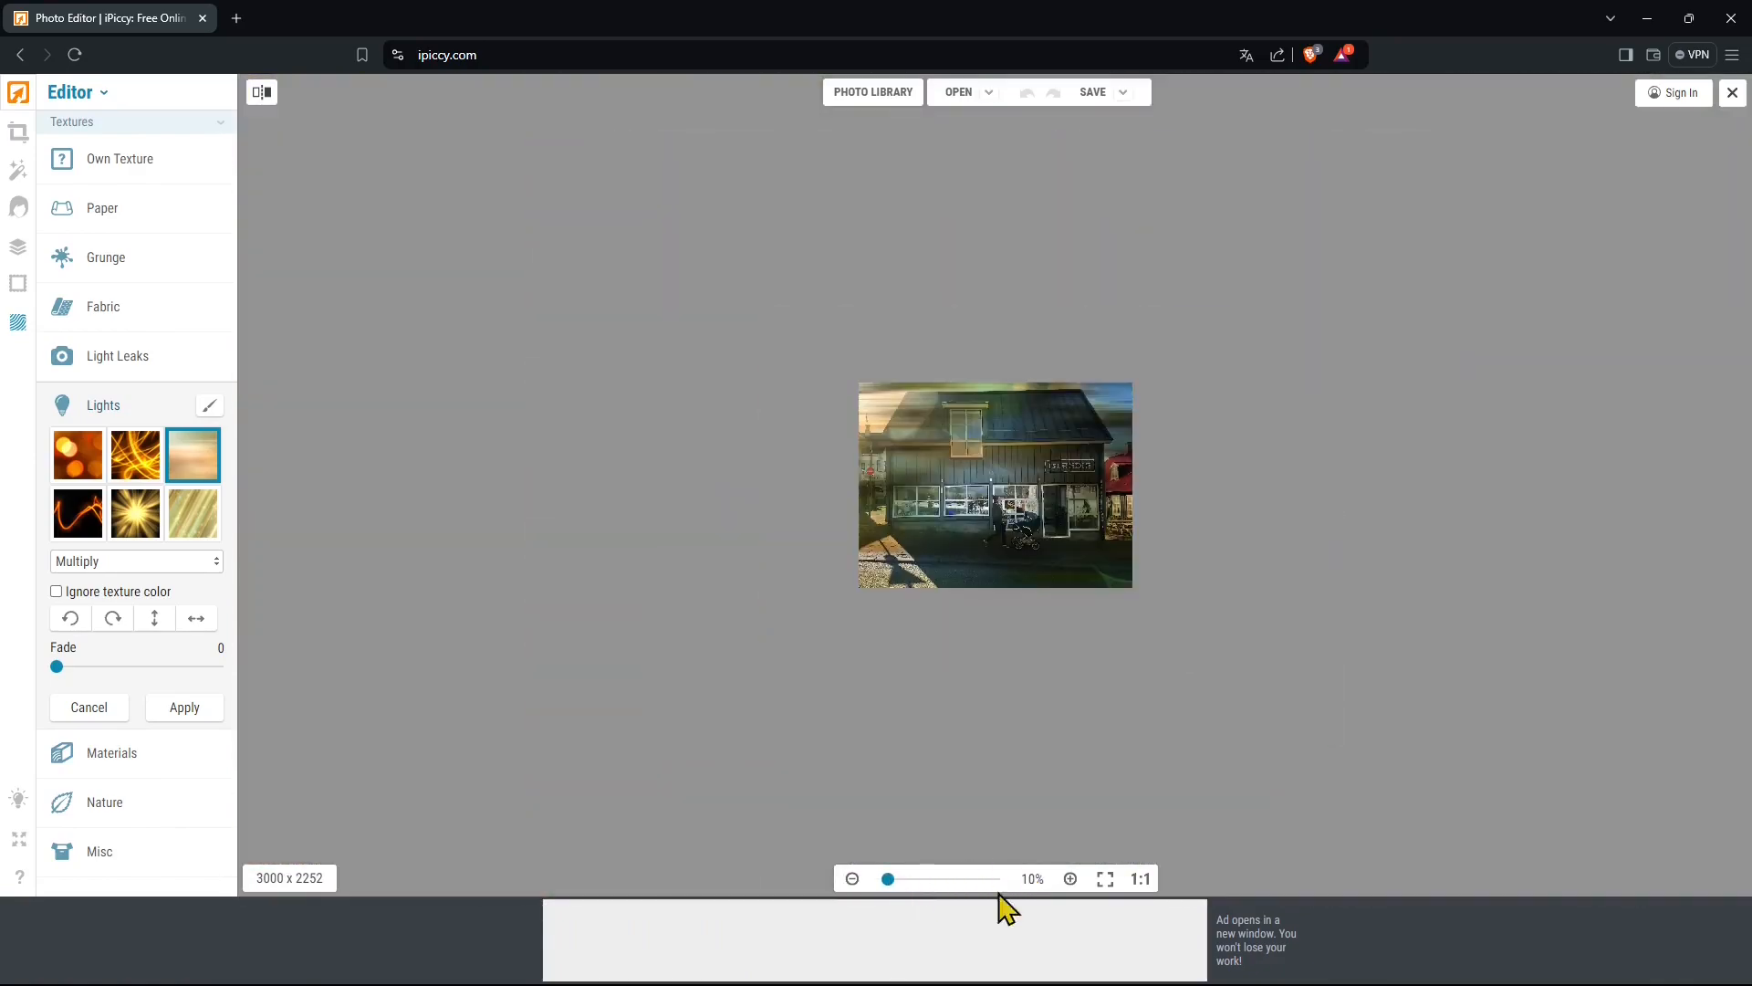
left_click(852, 879)
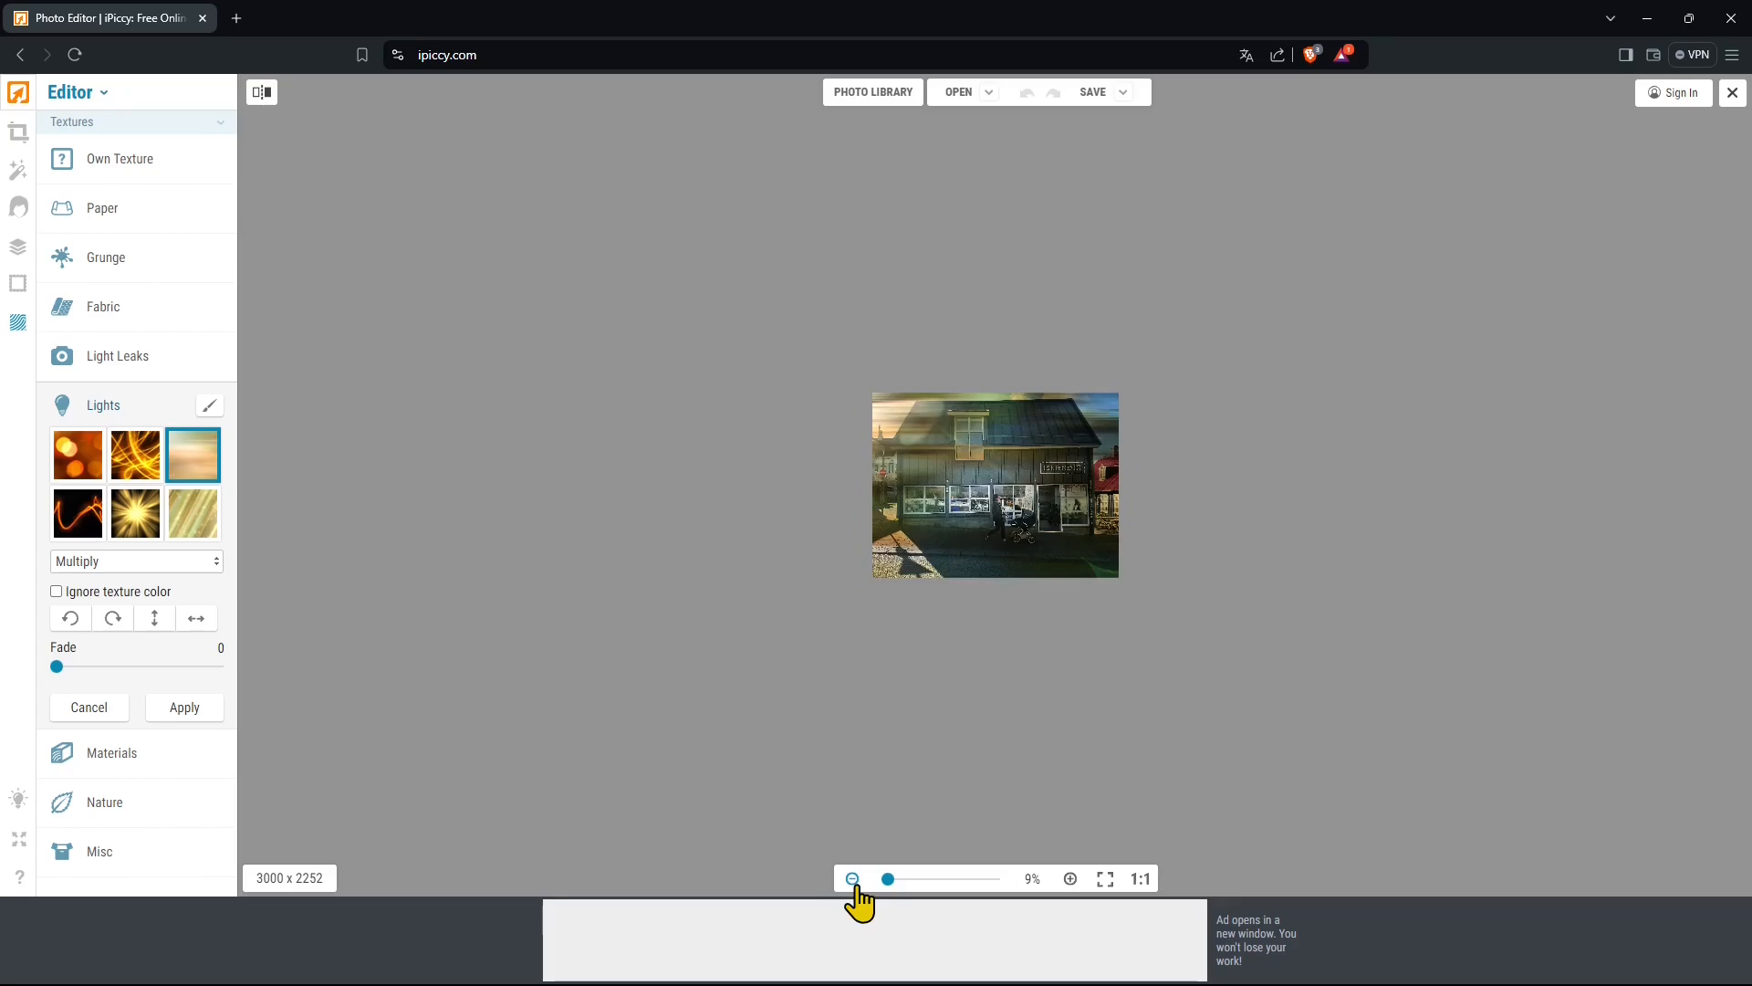
left_click(1070, 879)
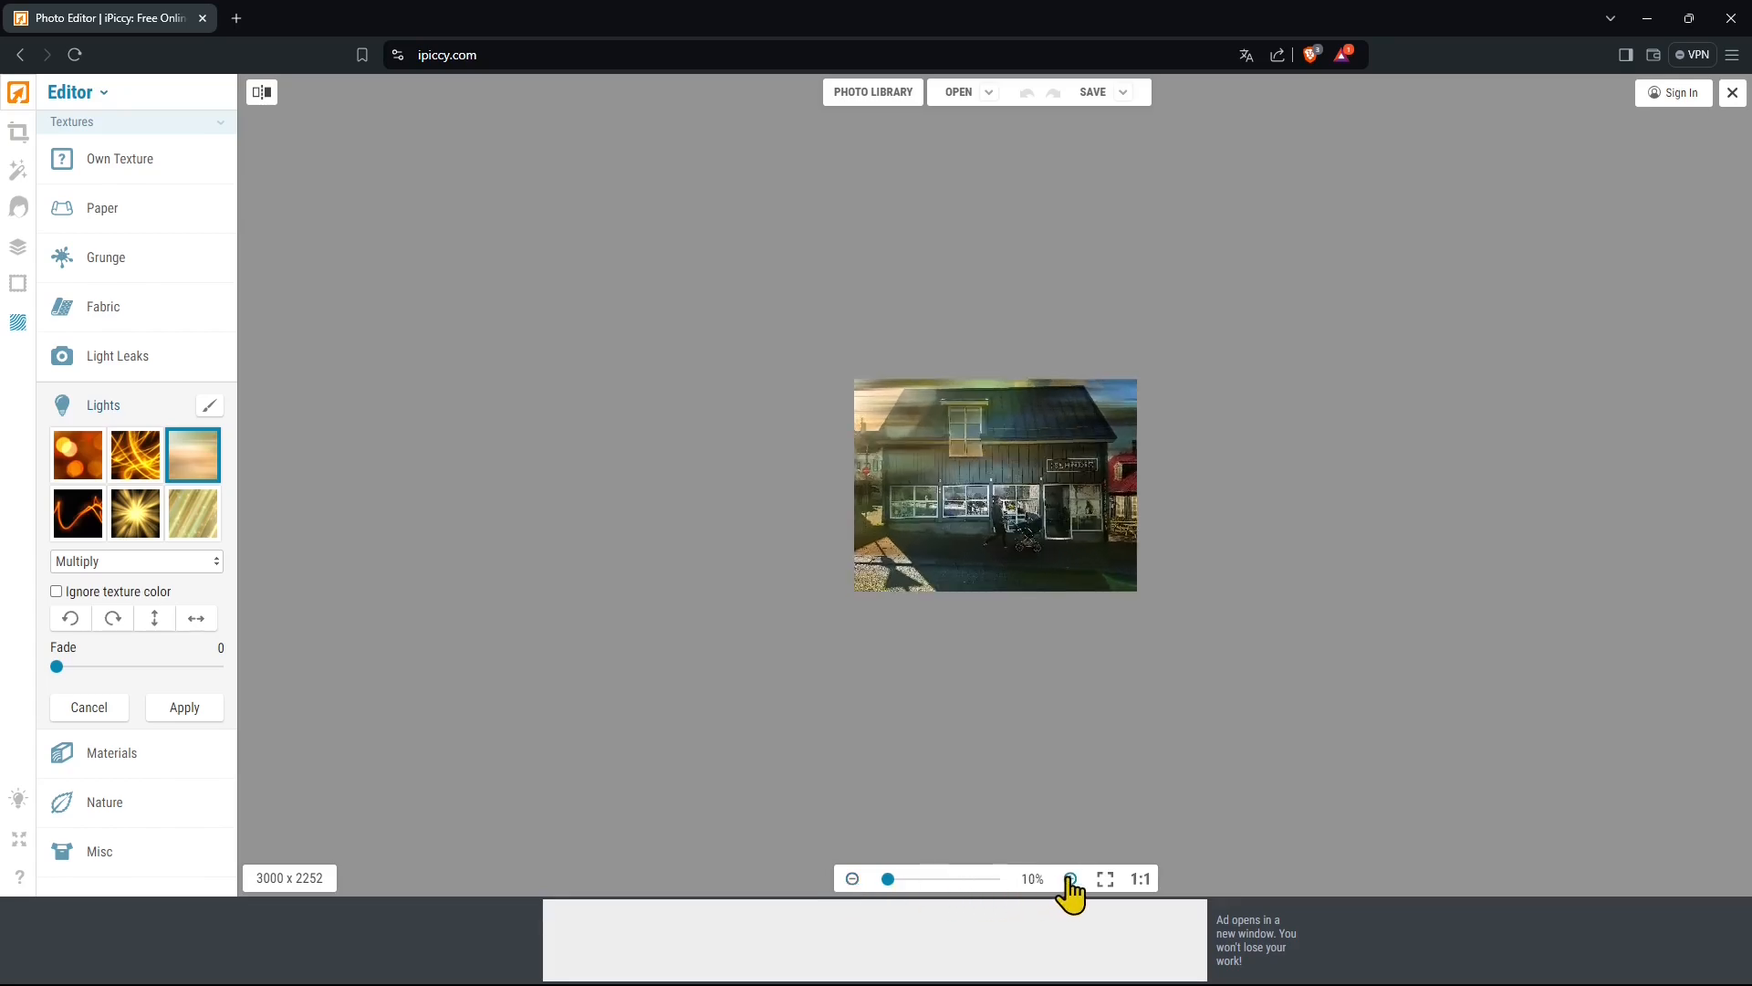
left_click(1070, 879)
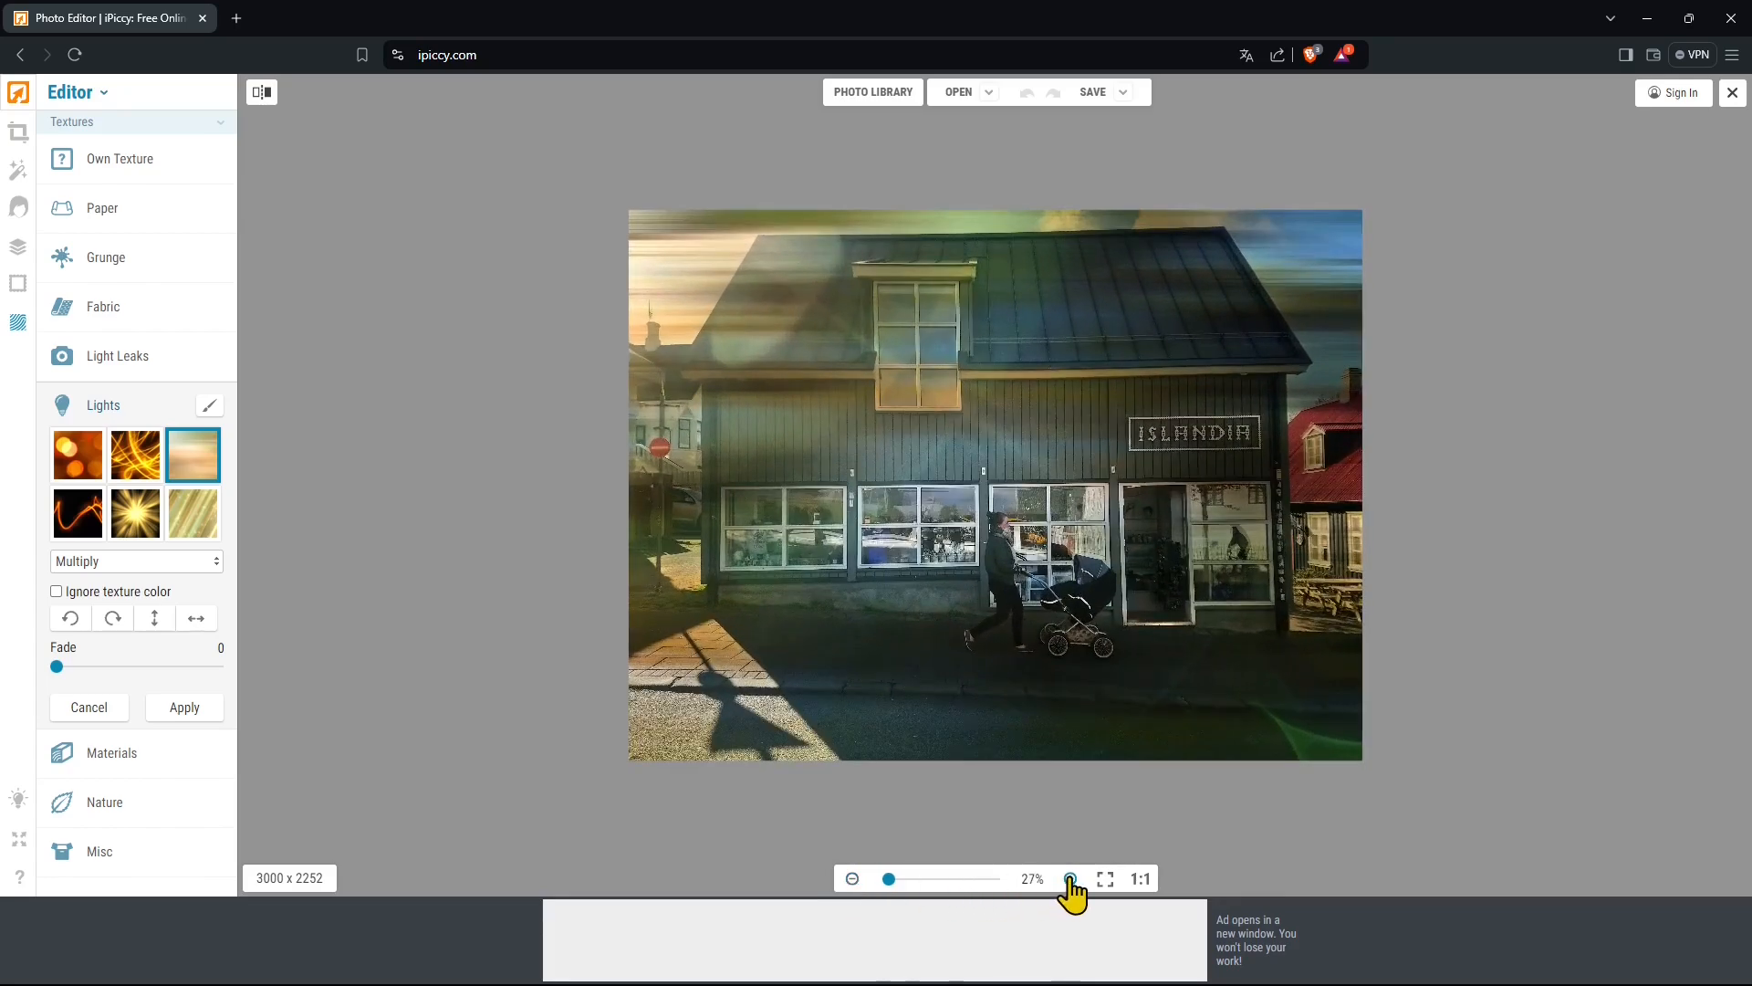
left_click(1105, 879)
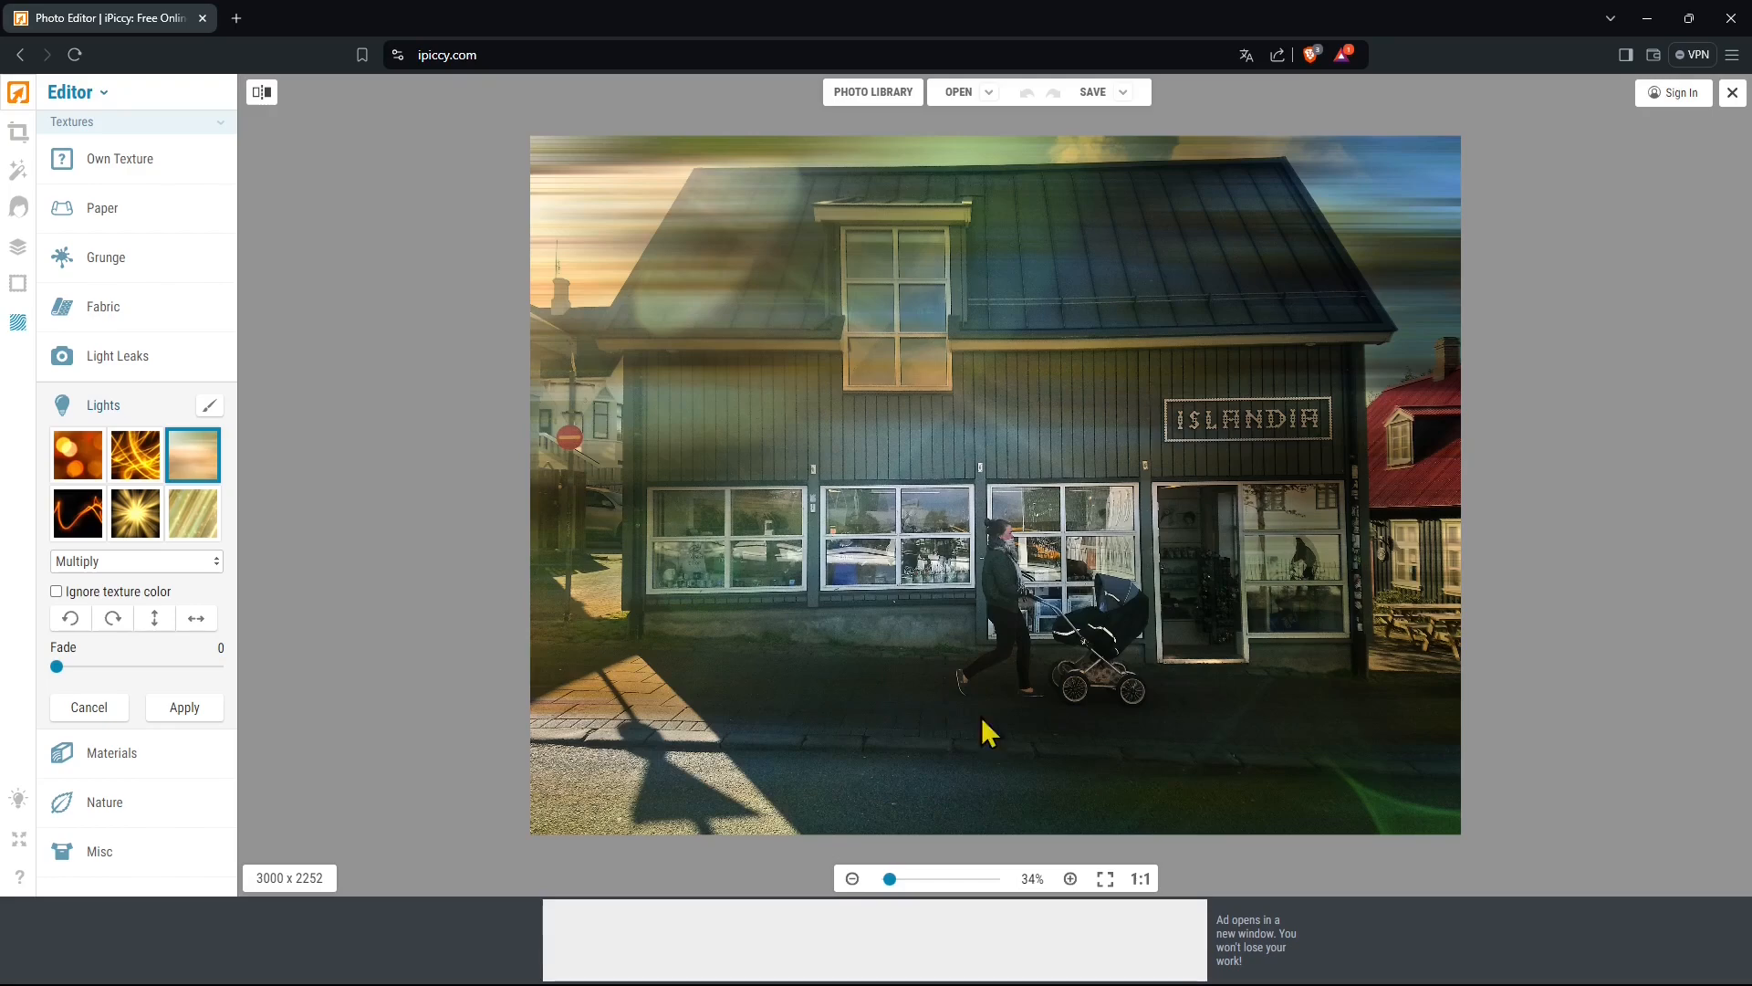
left_click(1140, 879)
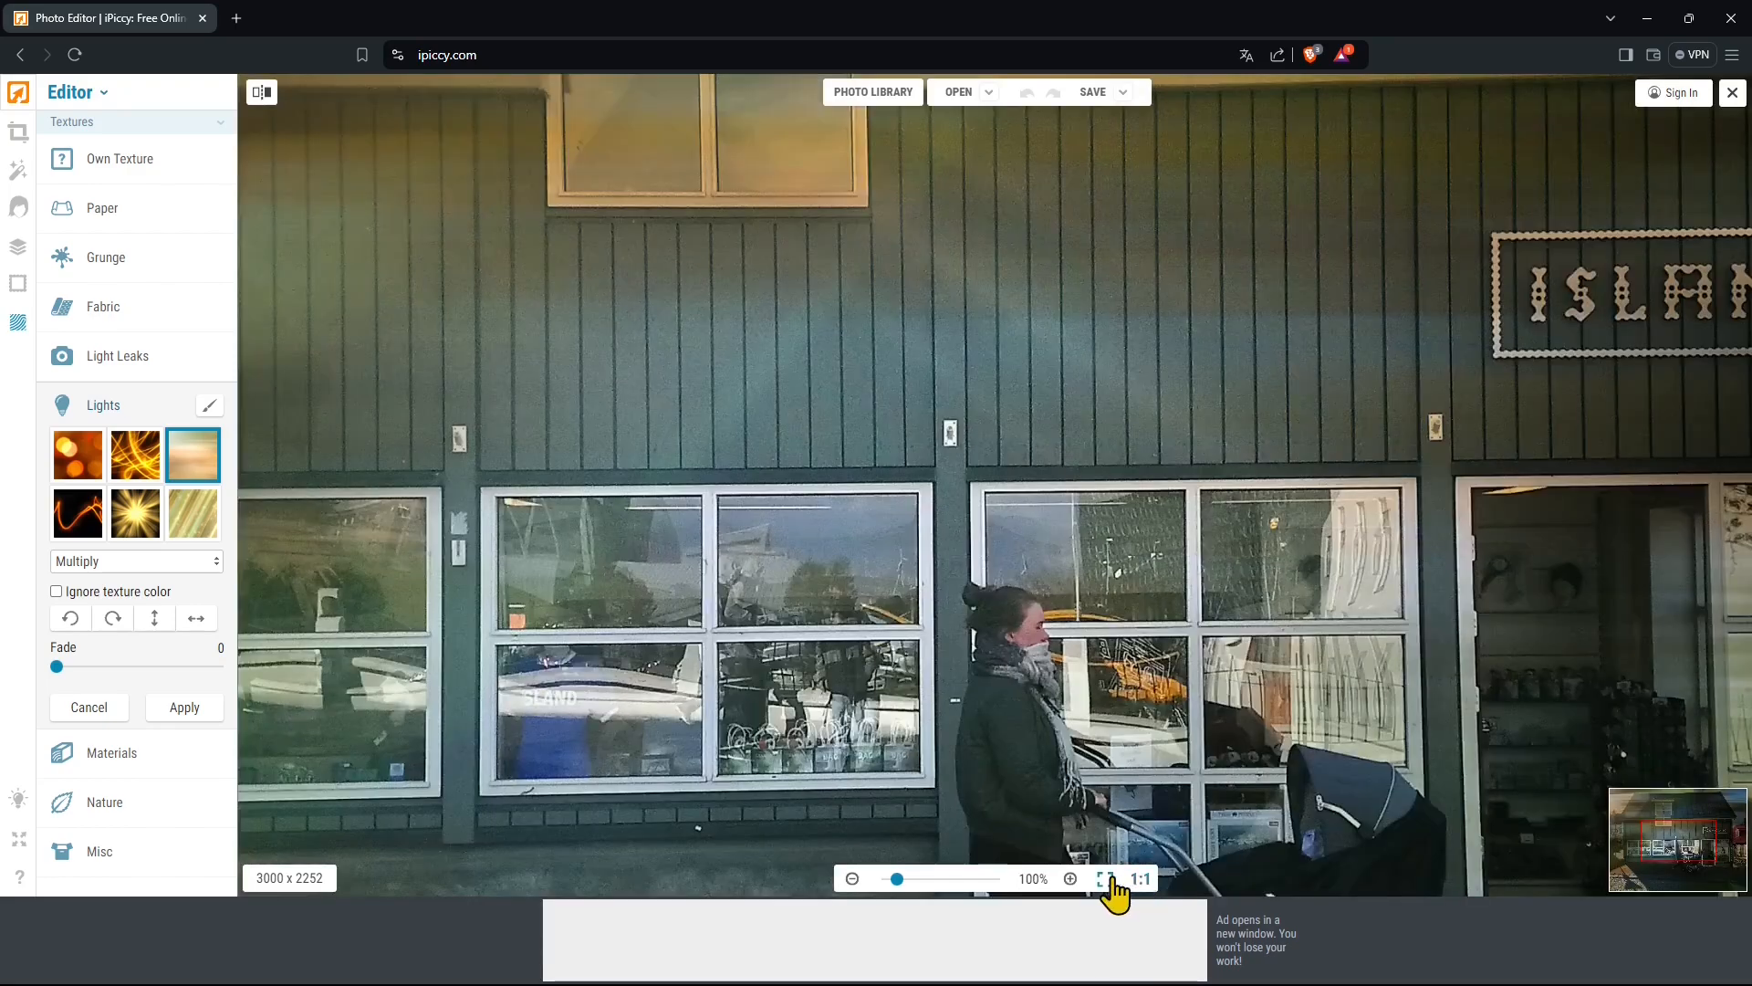
left_click(1138, 879)
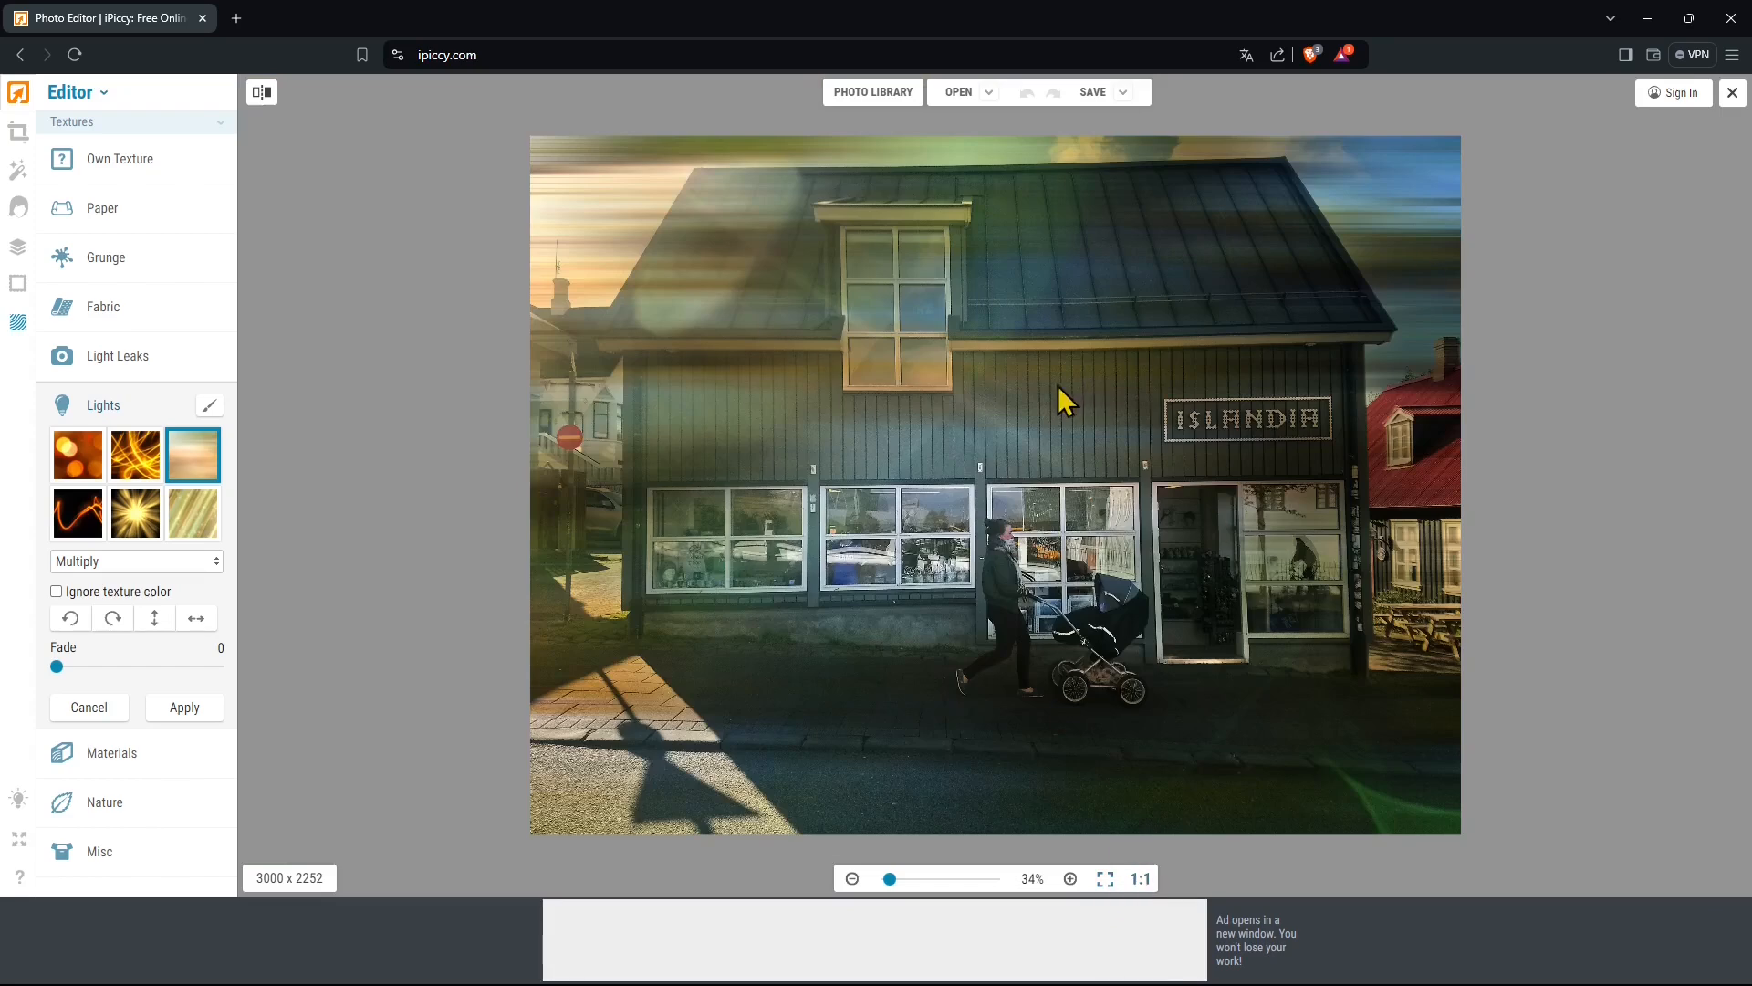
- Try to open the save options and apply the selected Lights texture to the photo
left_click(1124, 93)
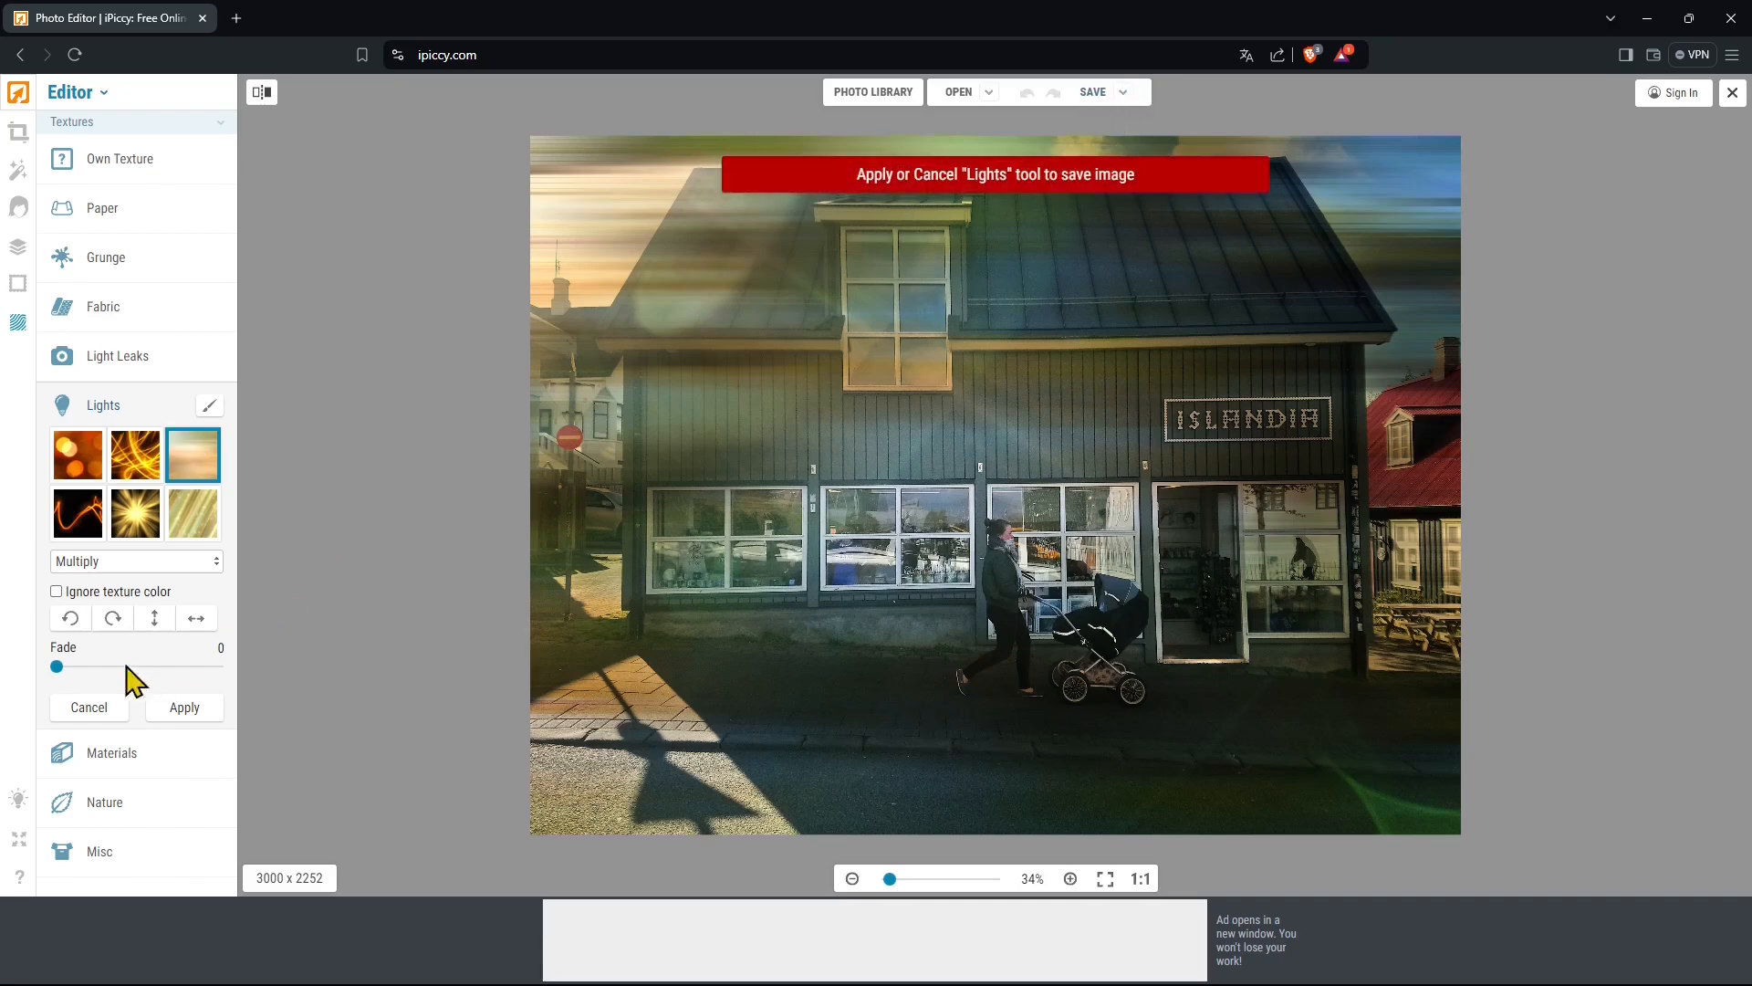
left_click(192, 712)
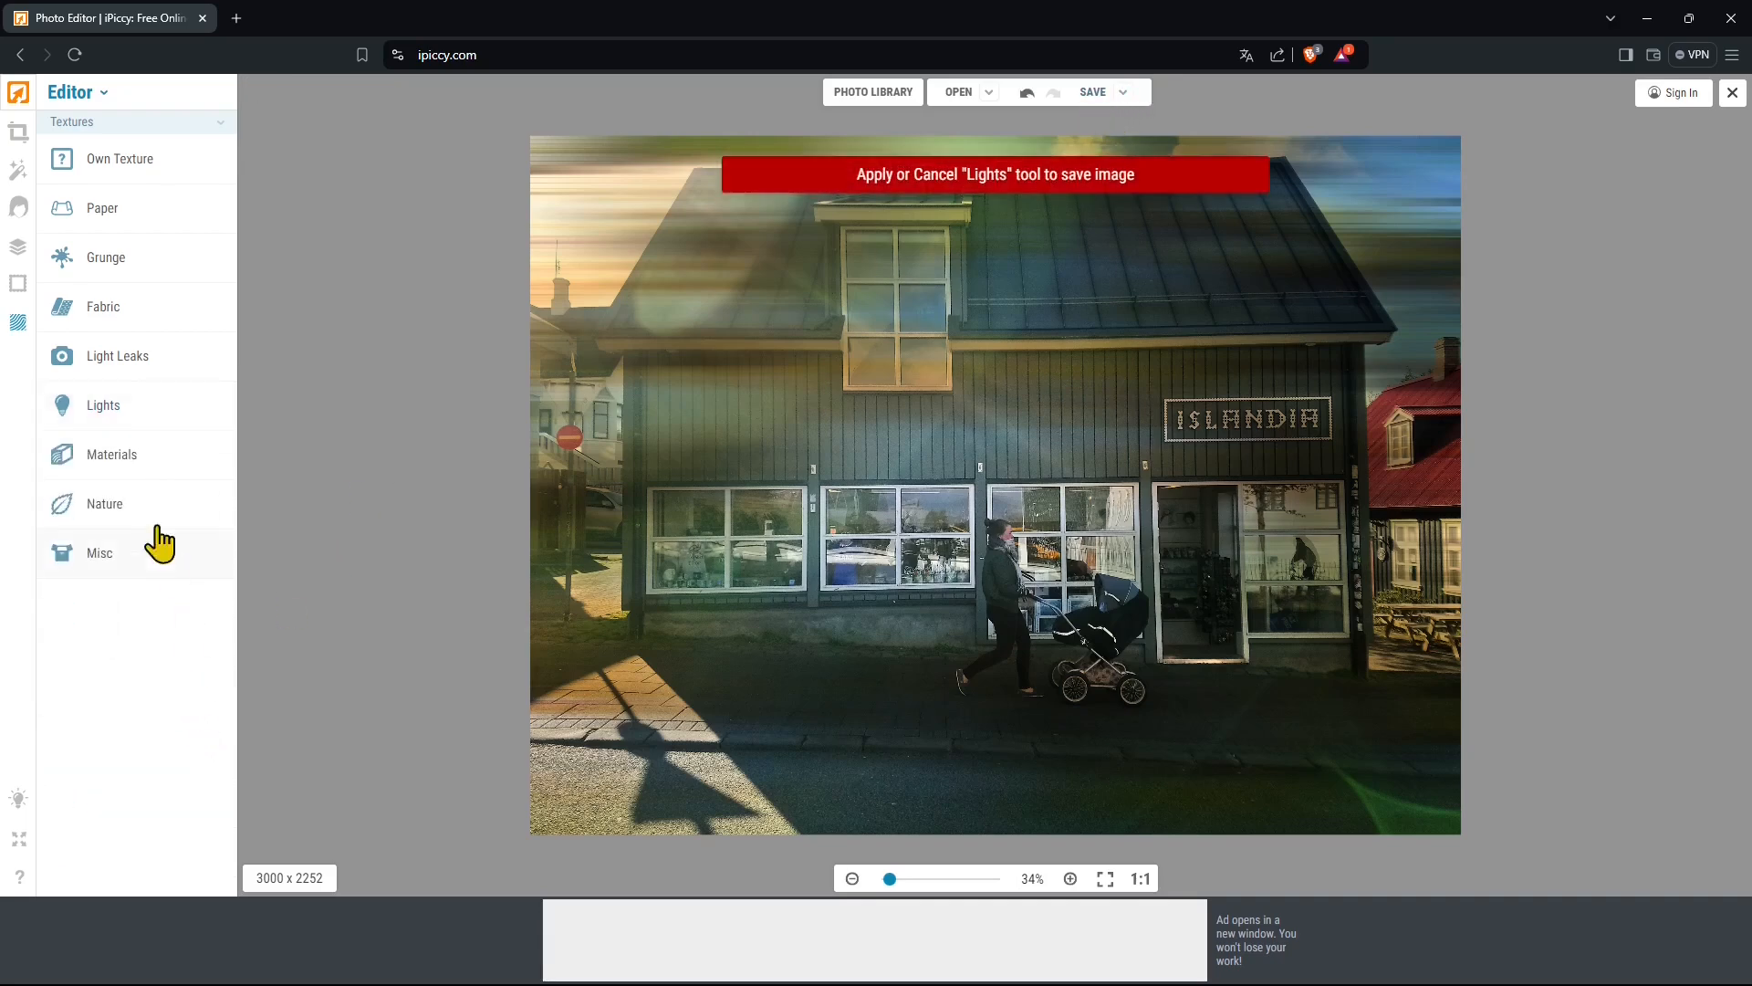
- Try and cancel the green grass Nature texture, and apply the grey-blue Misc texture to the photo with Soft Light blending
left_click(132, 509)
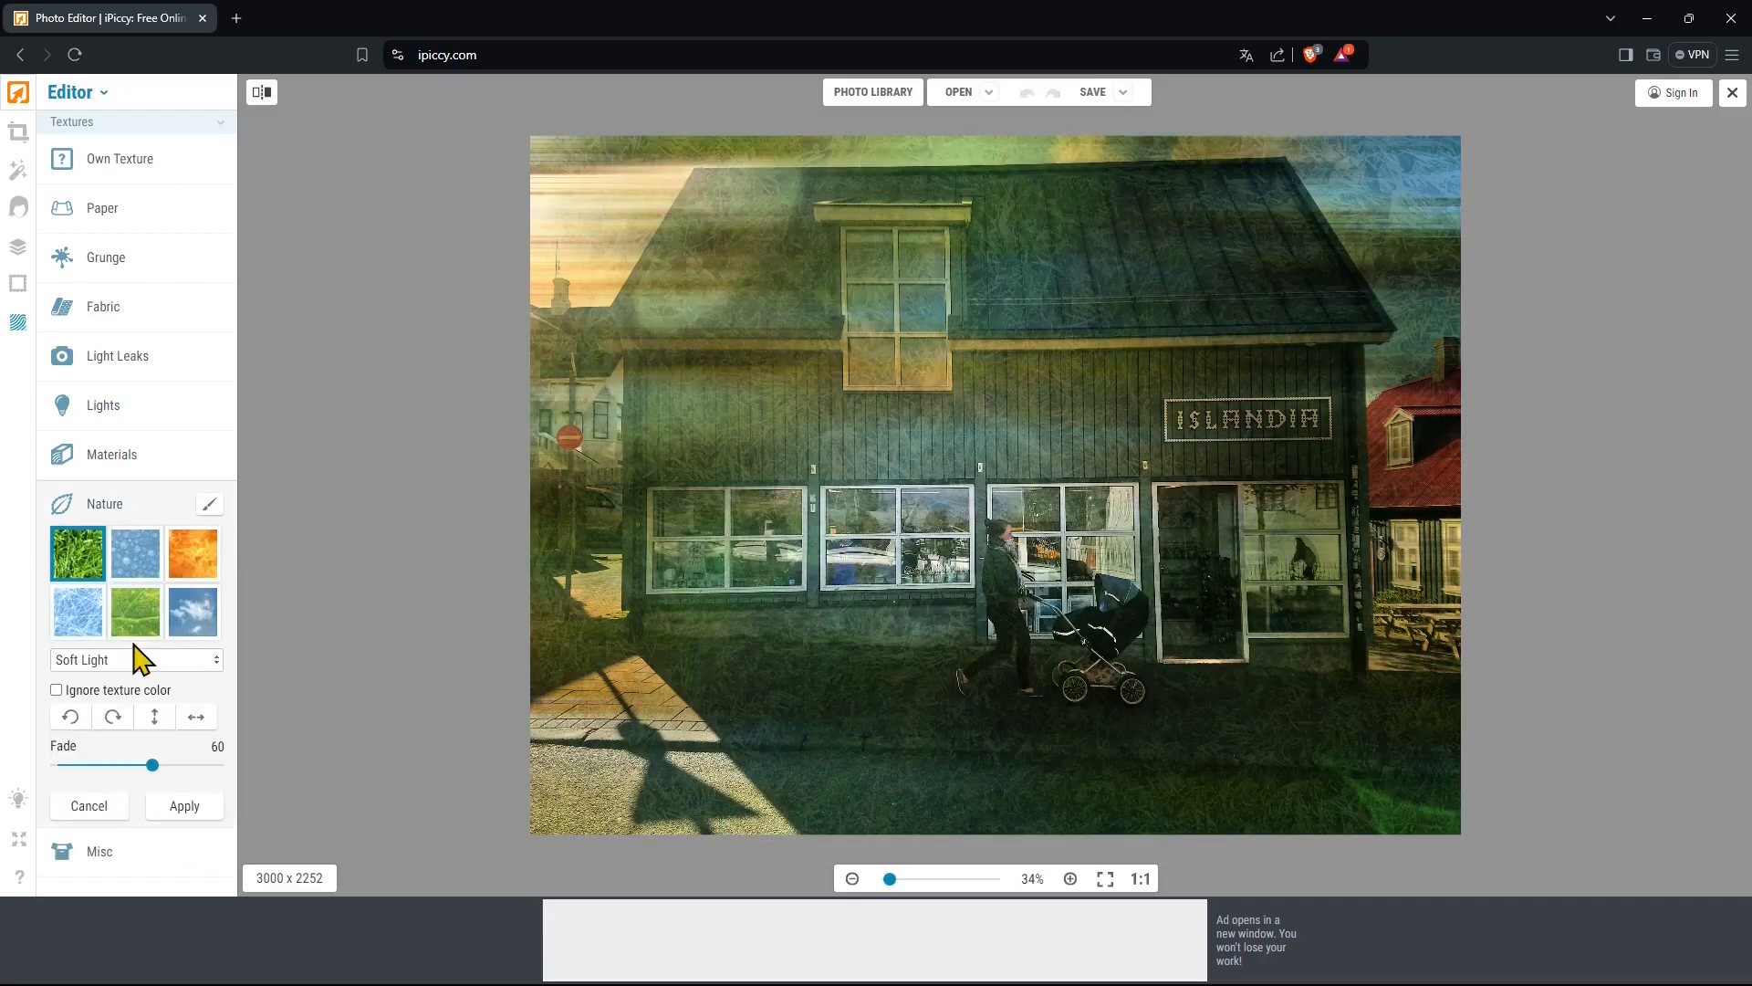
left_click(110, 807)
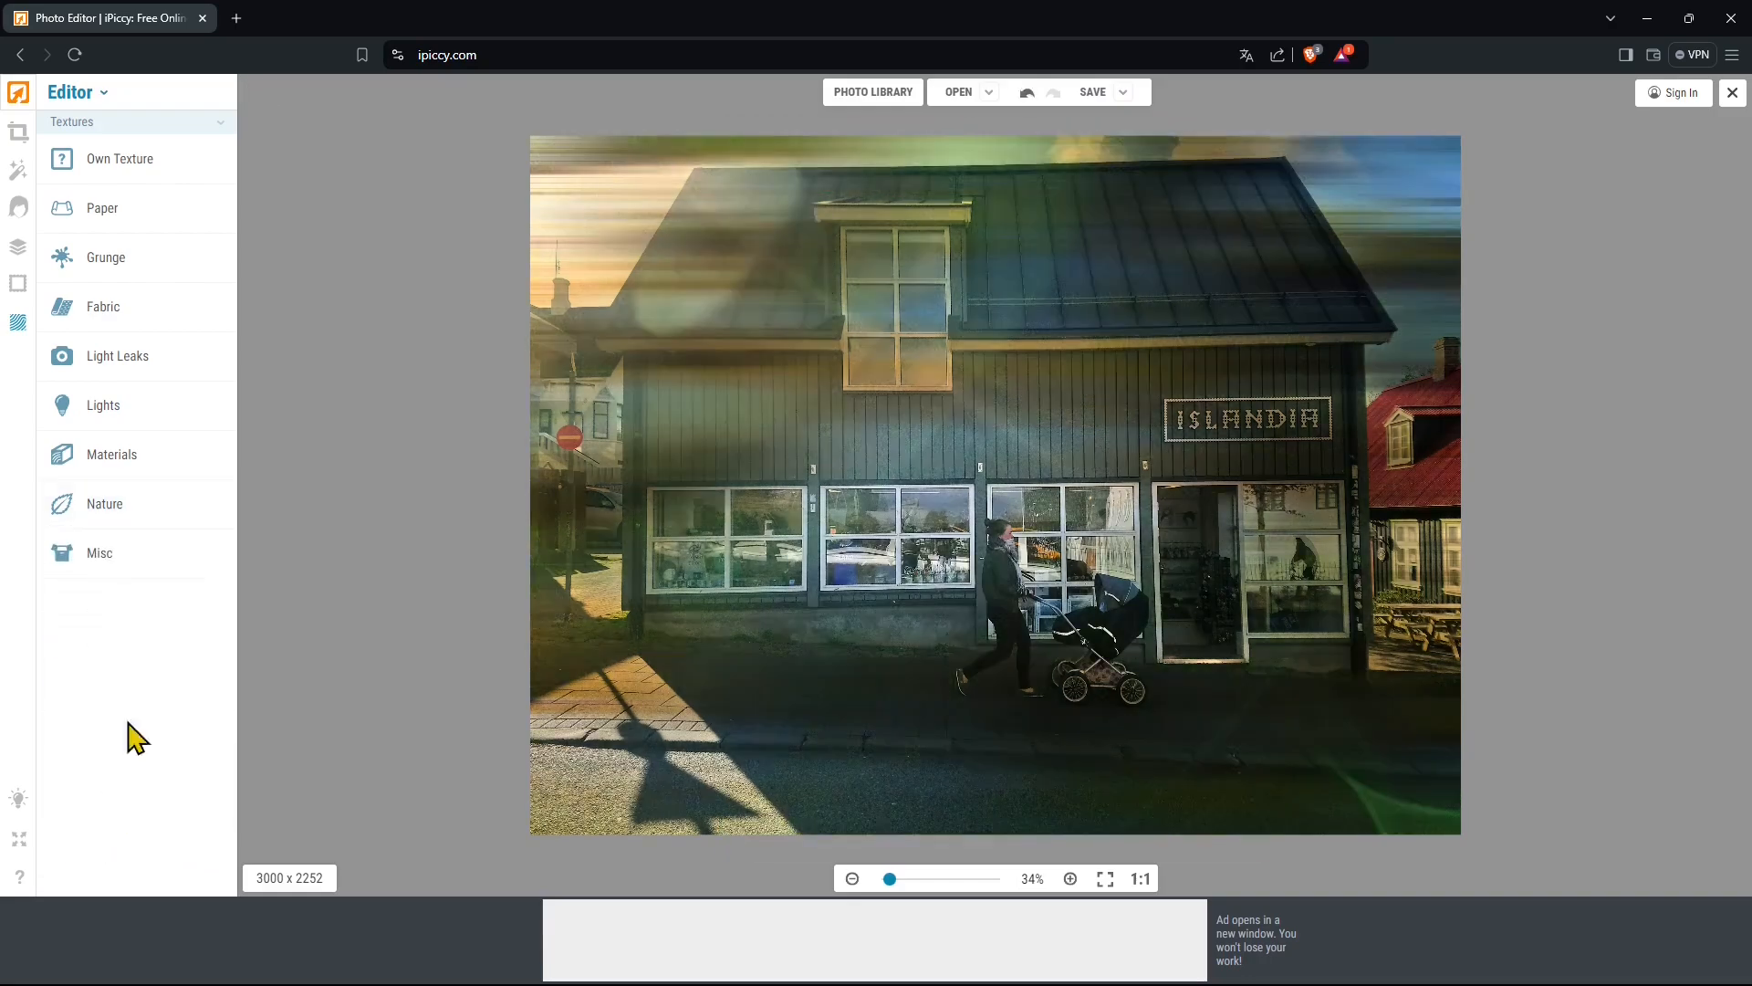
left_click(91, 558)
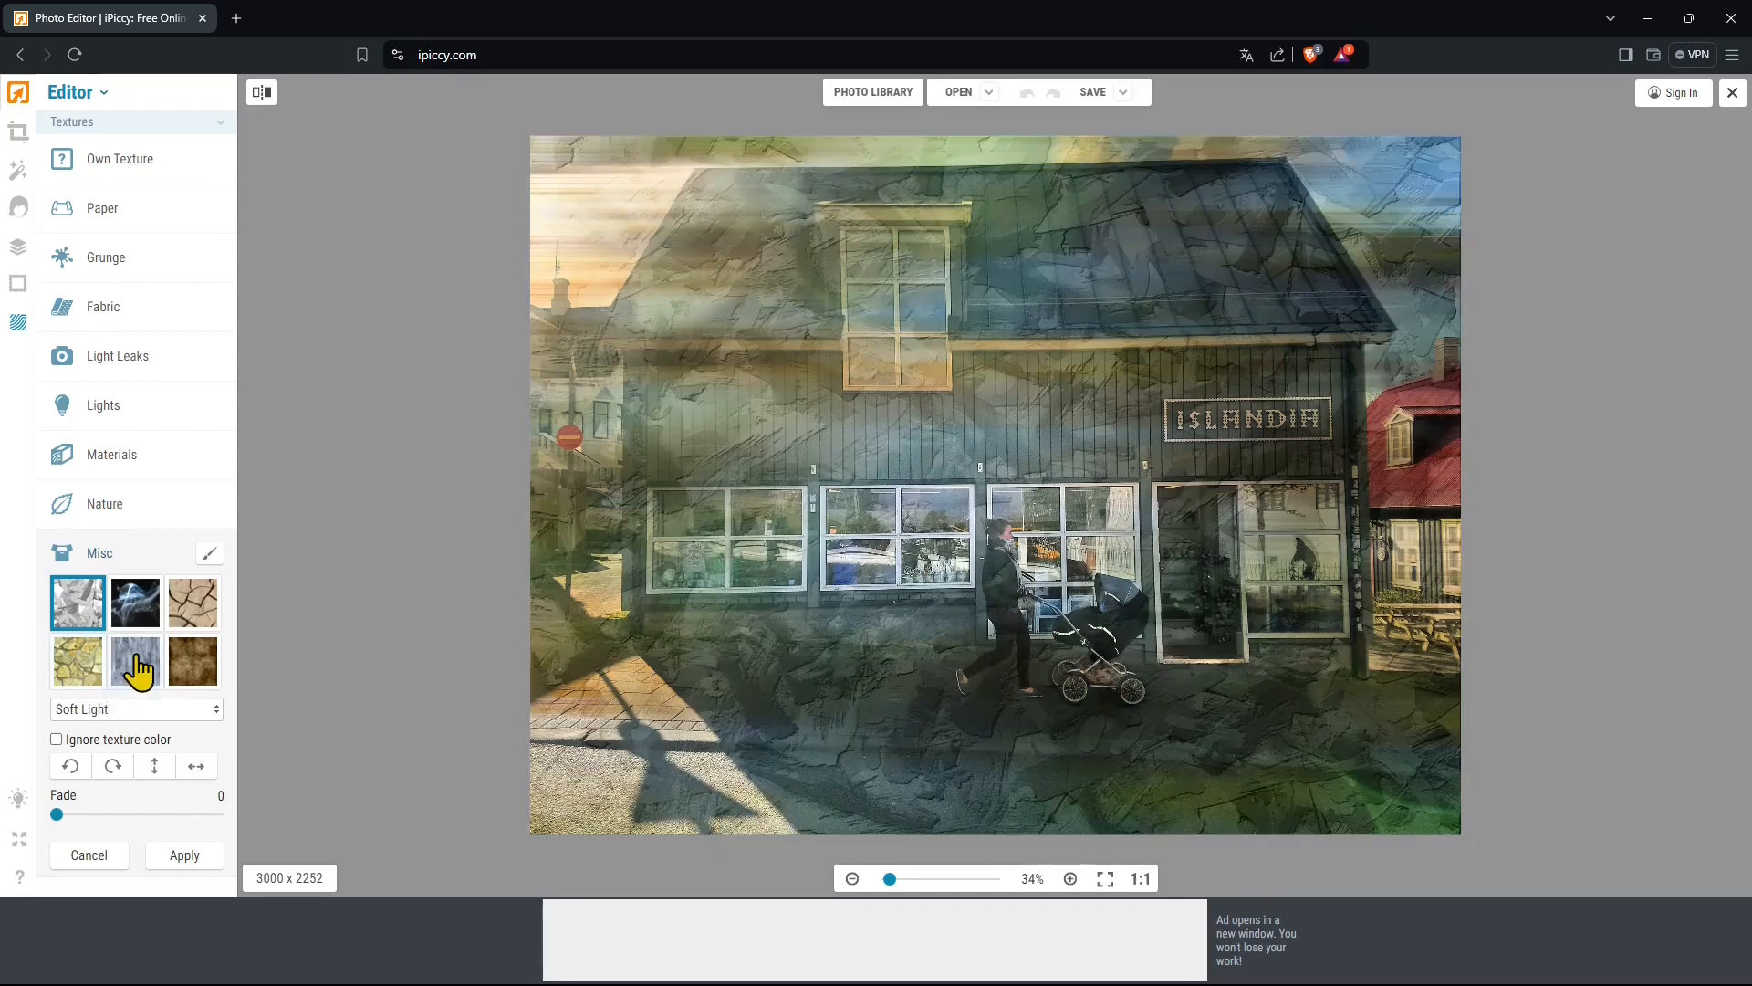
left_click(137, 670)
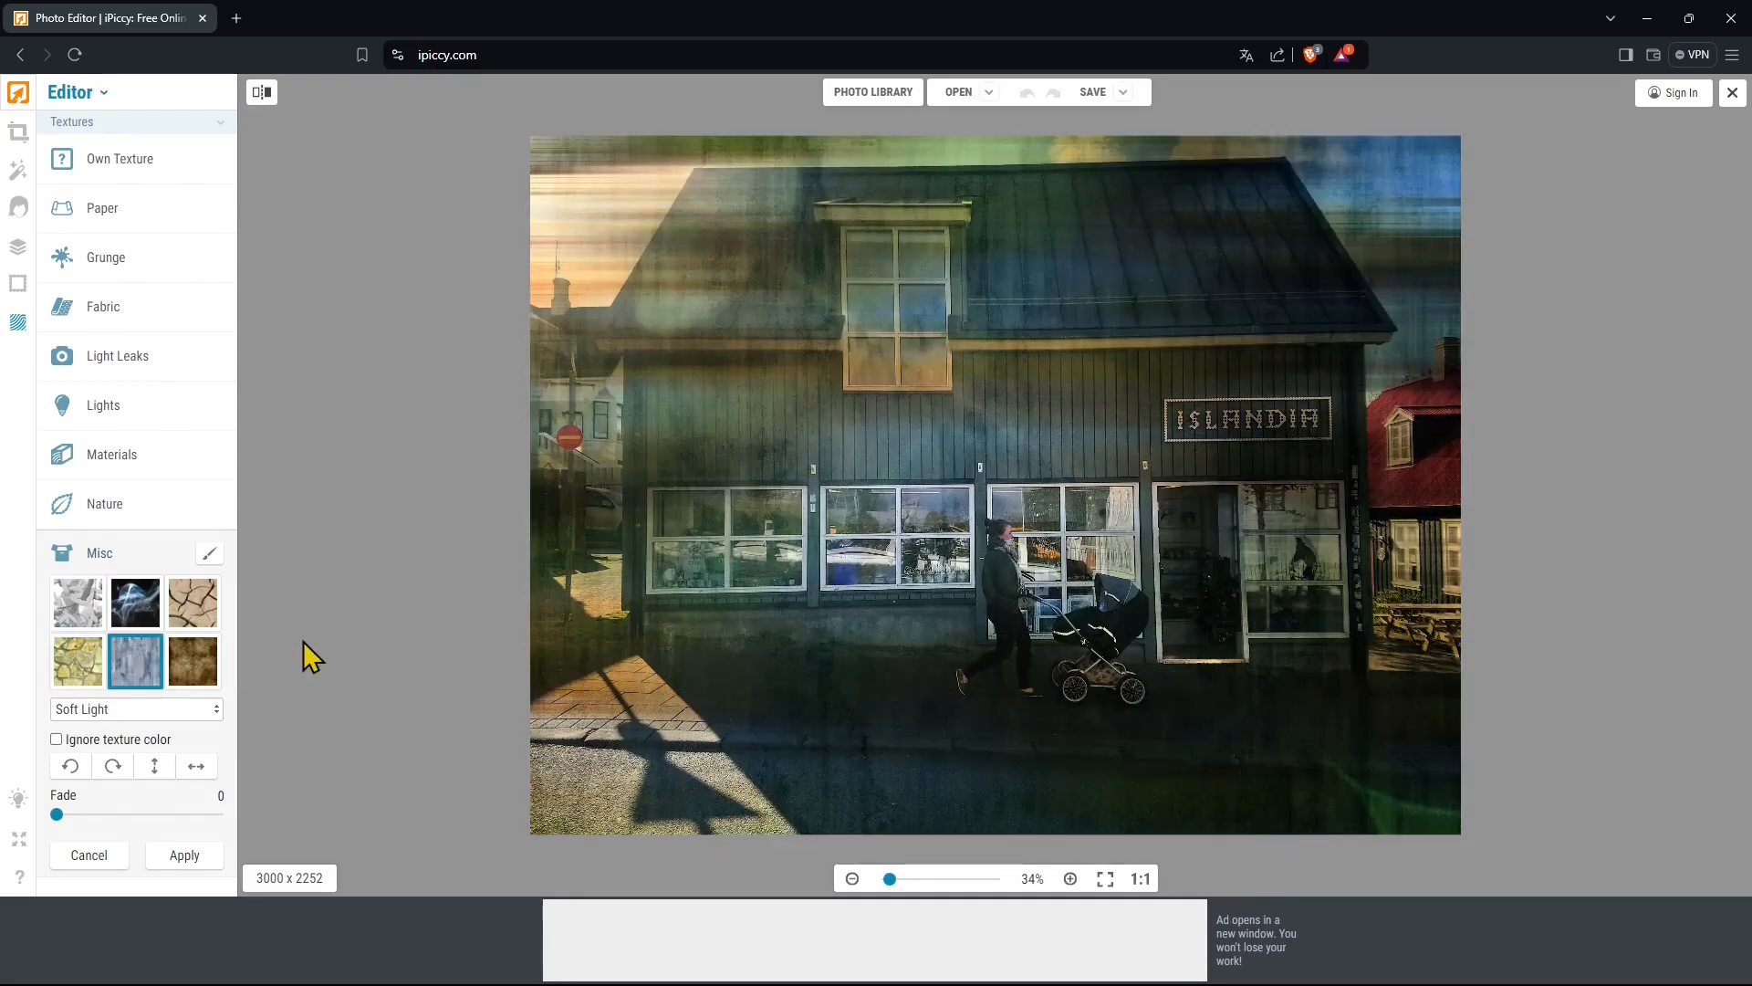
left_click(182, 855)
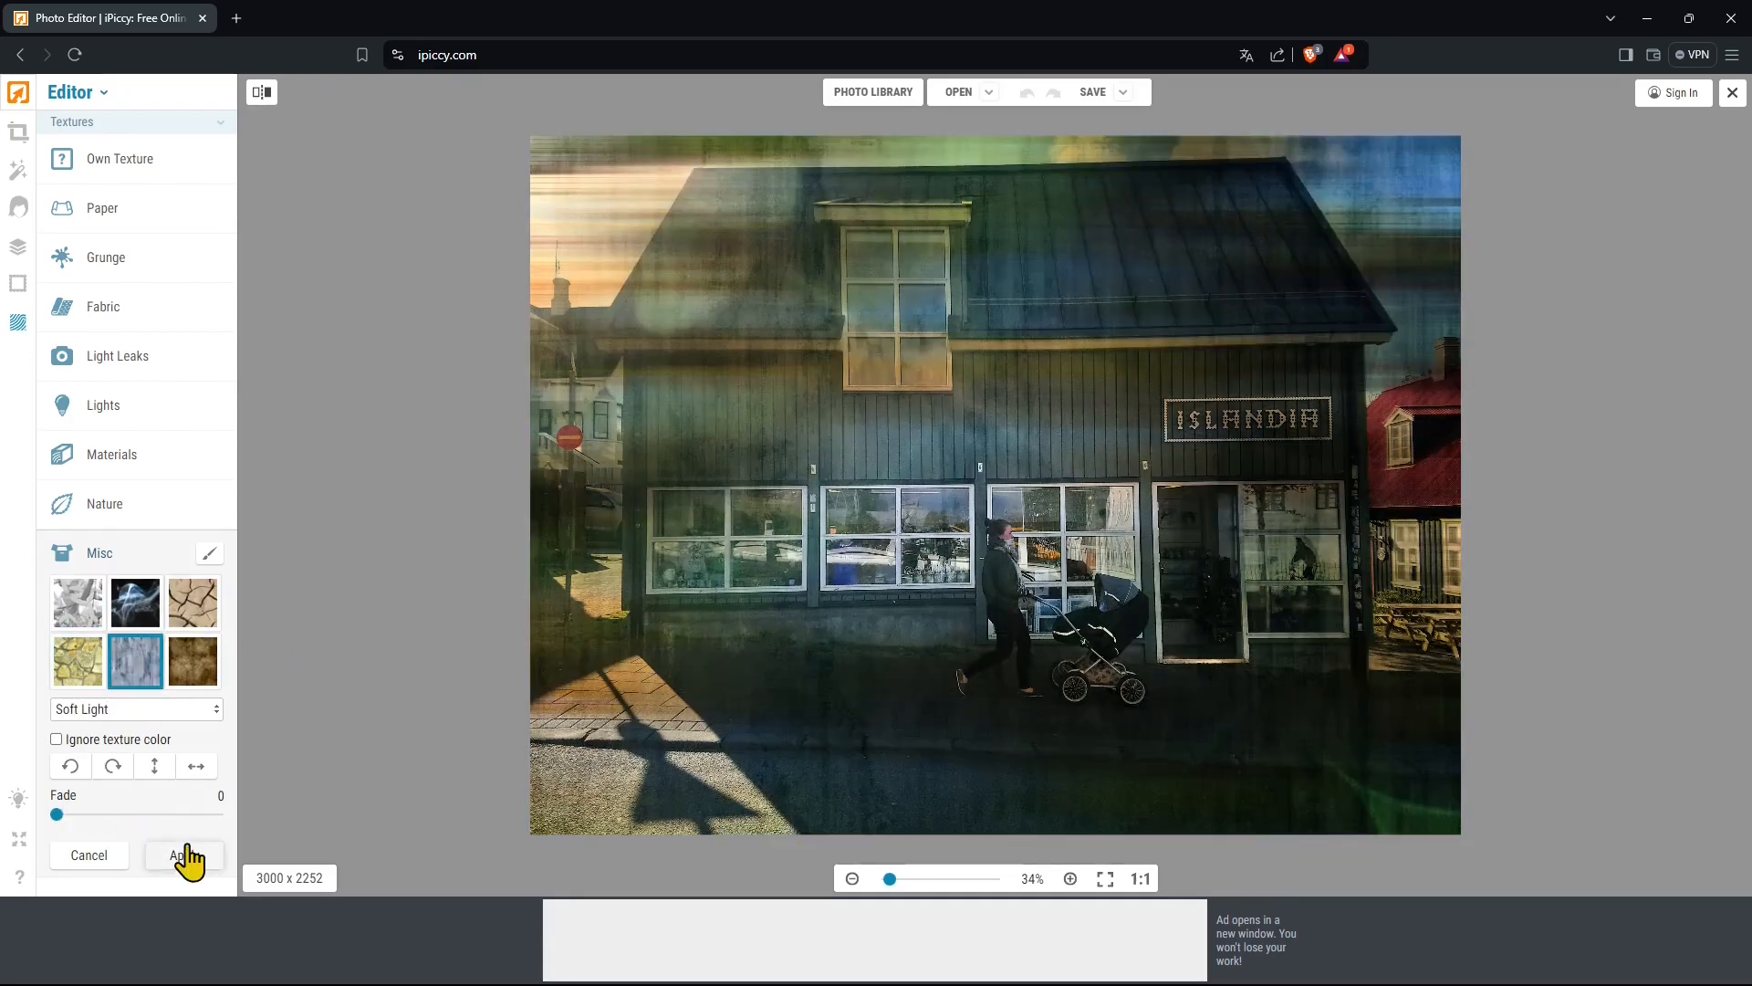
- Open the save options, compare the PNG and JPG formats, and set the photo to JPG at Highest quality
left_click(1094, 94)
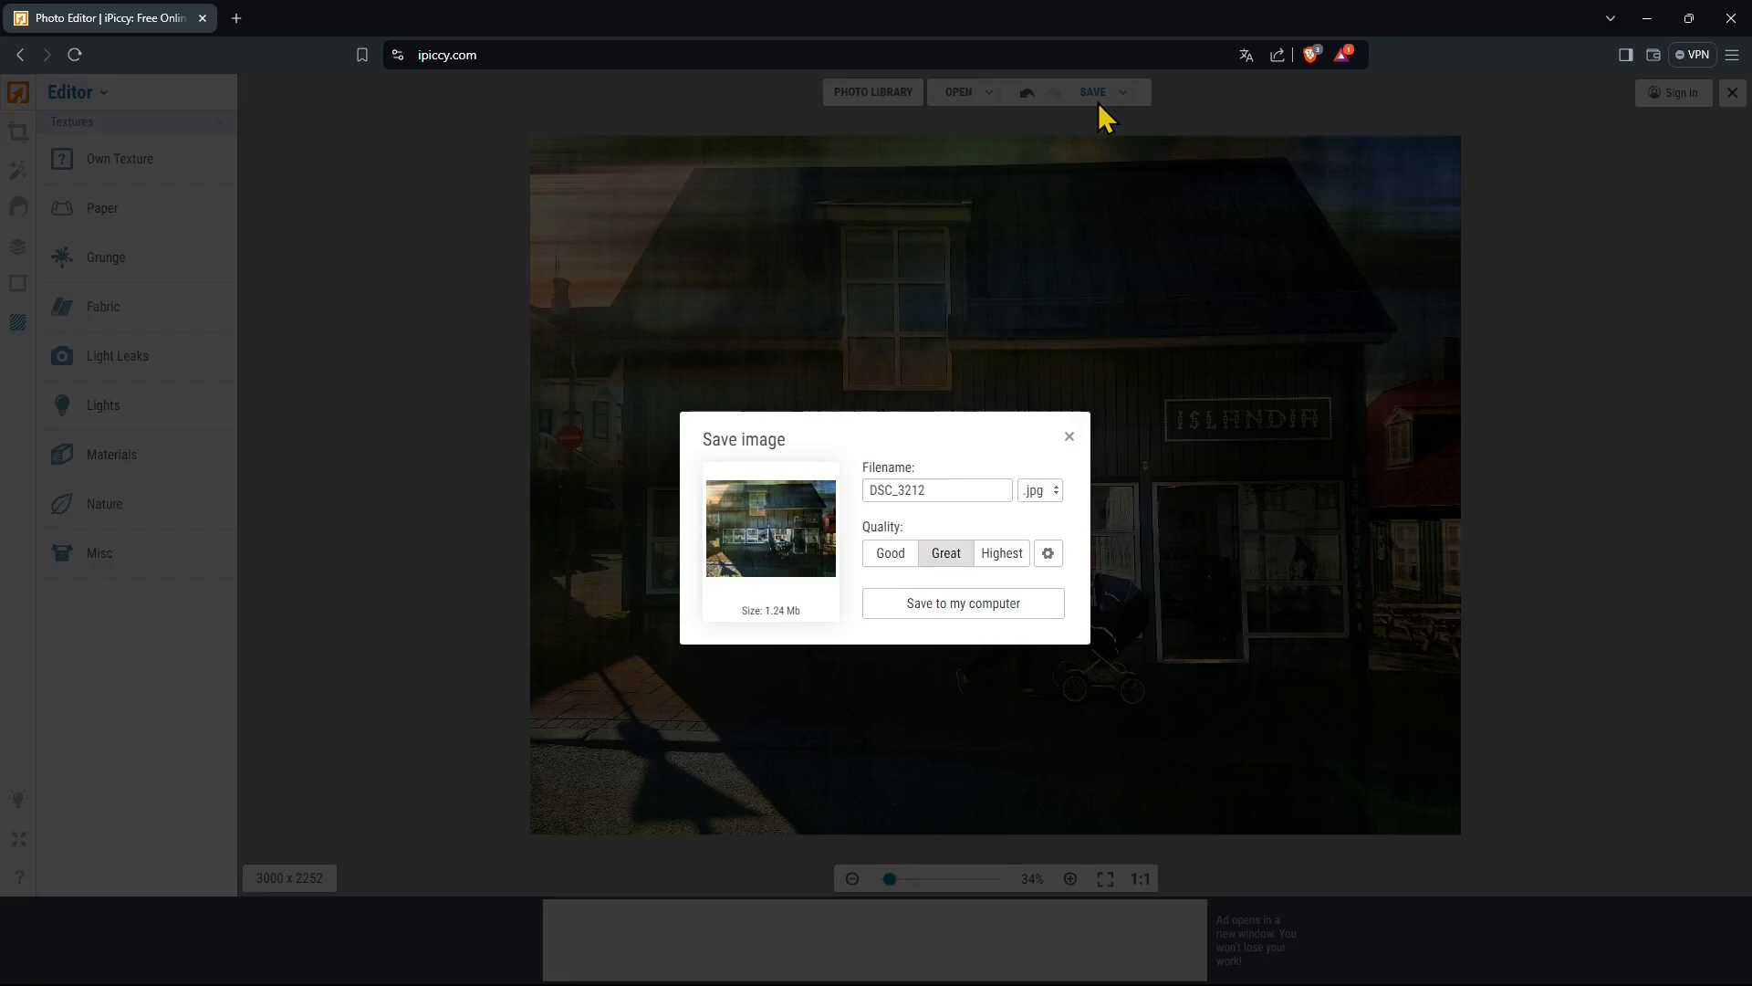
left_click(1036, 493)
left_click(1041, 532)
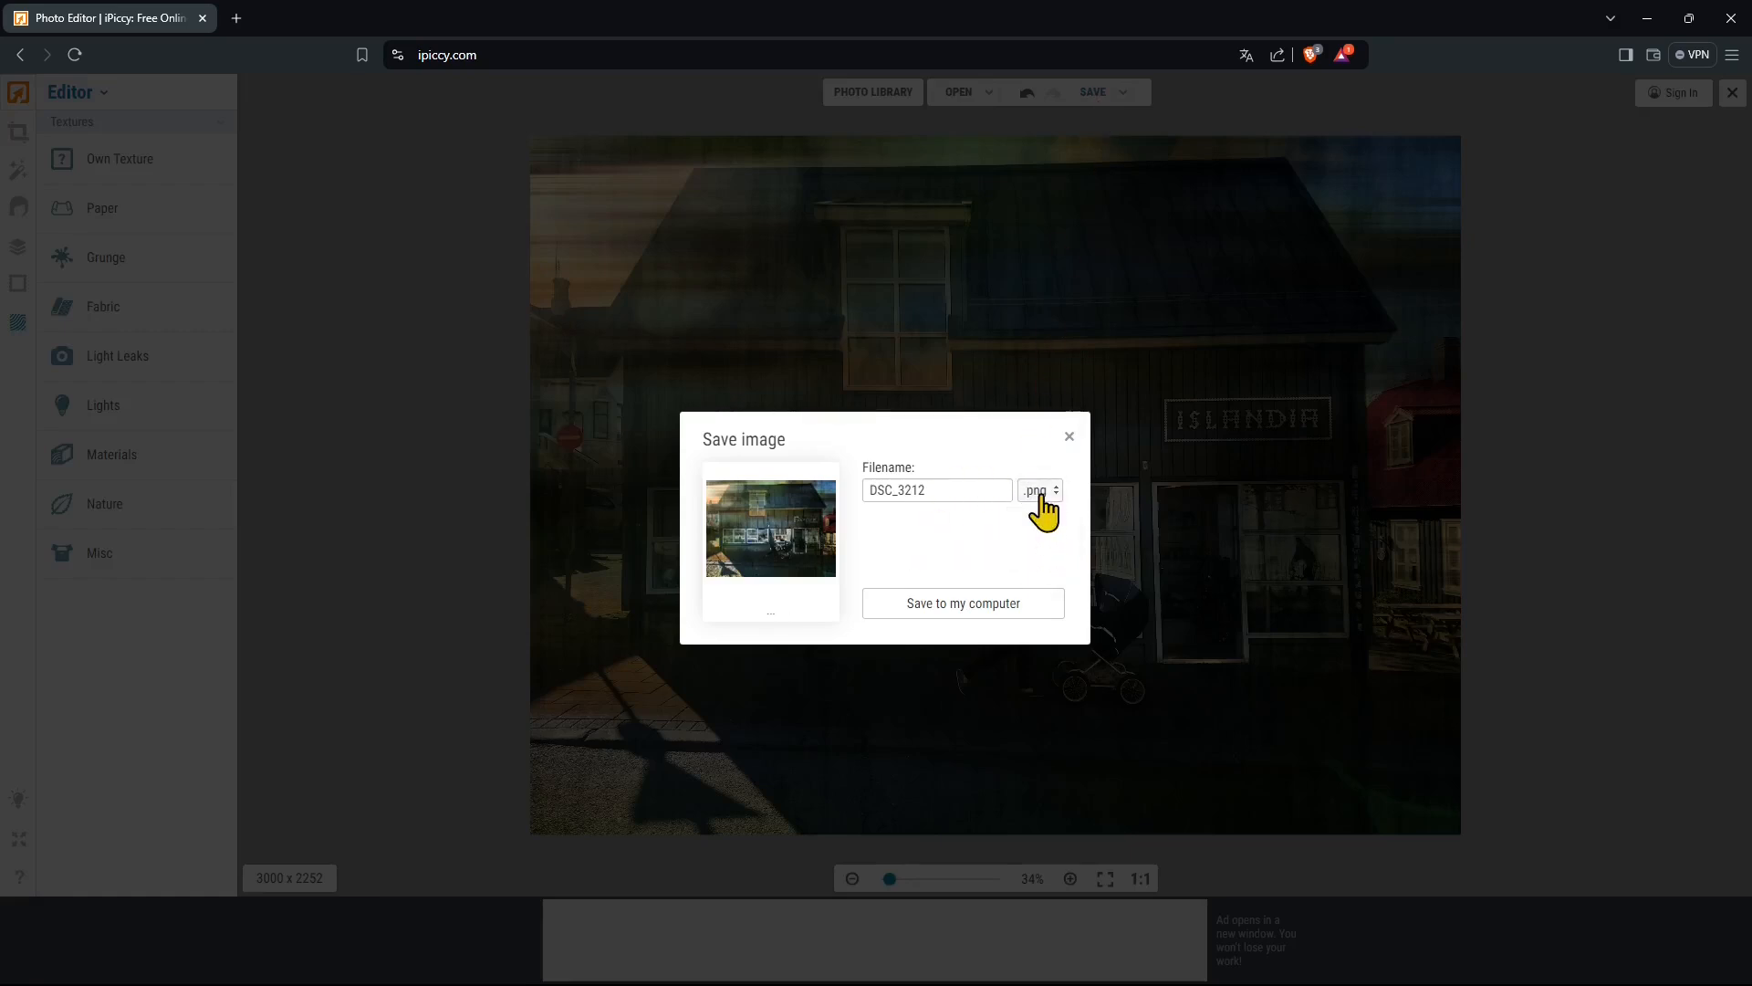
left_click(1040, 493)
left_click(1040, 509)
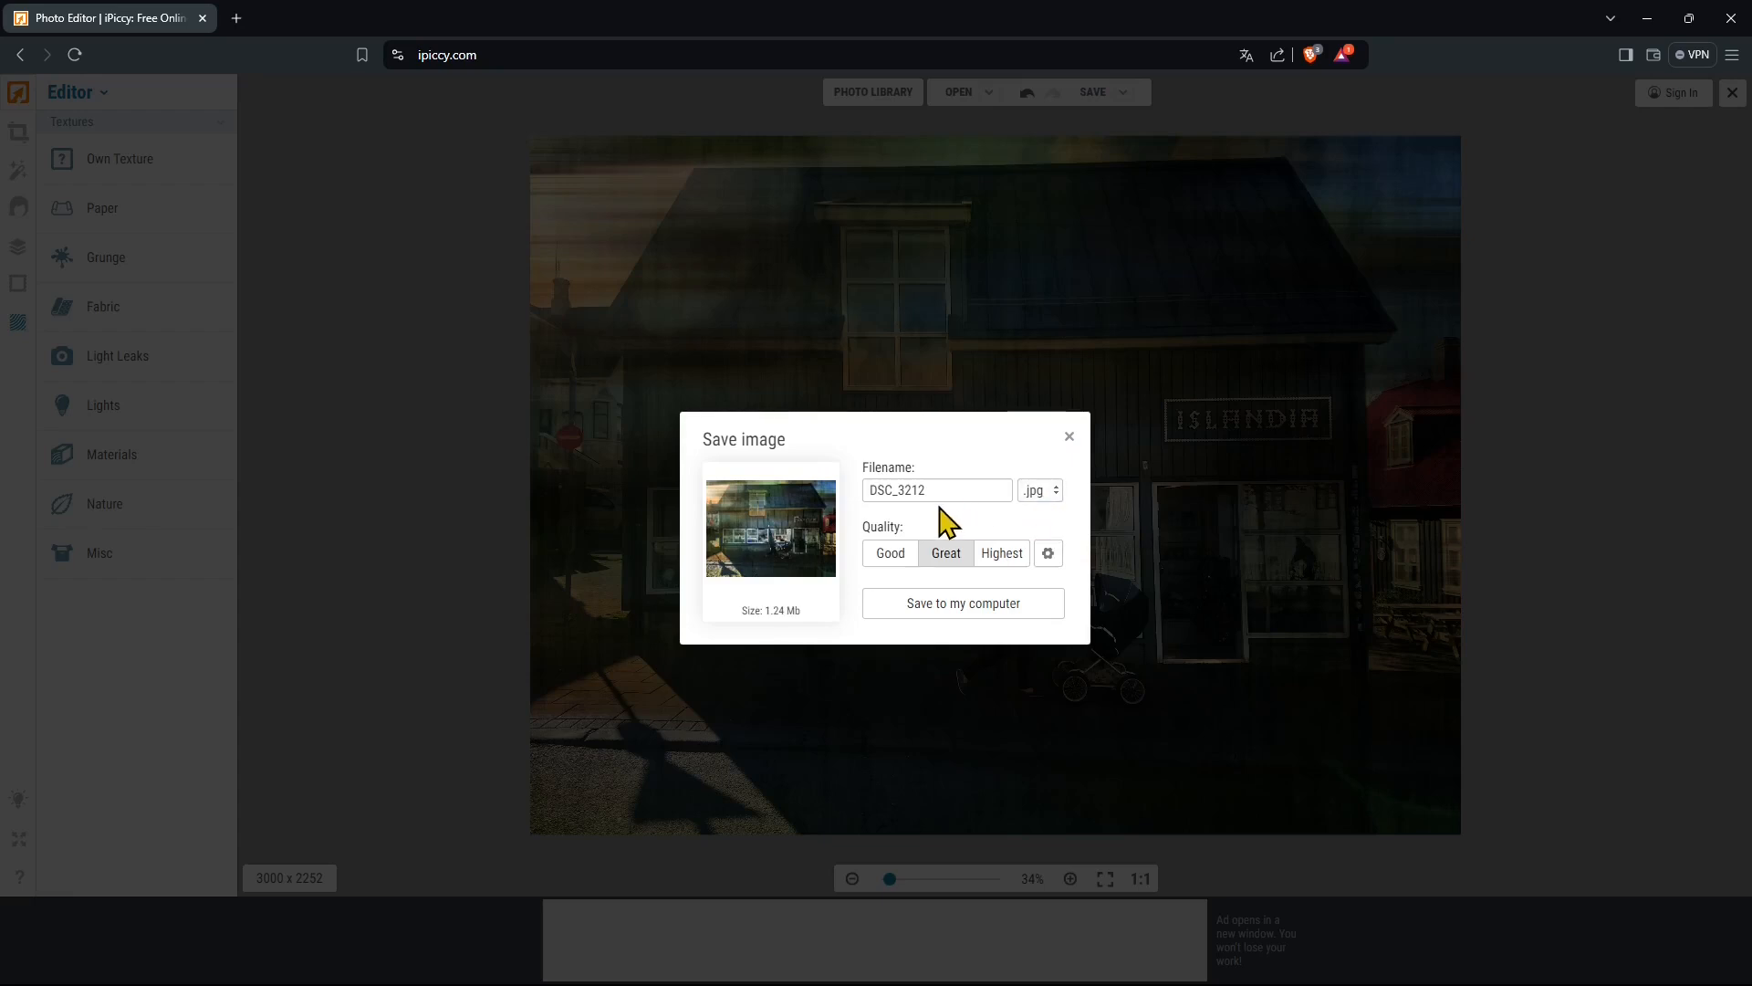
left_click_drag(946, 492, 782, 520)
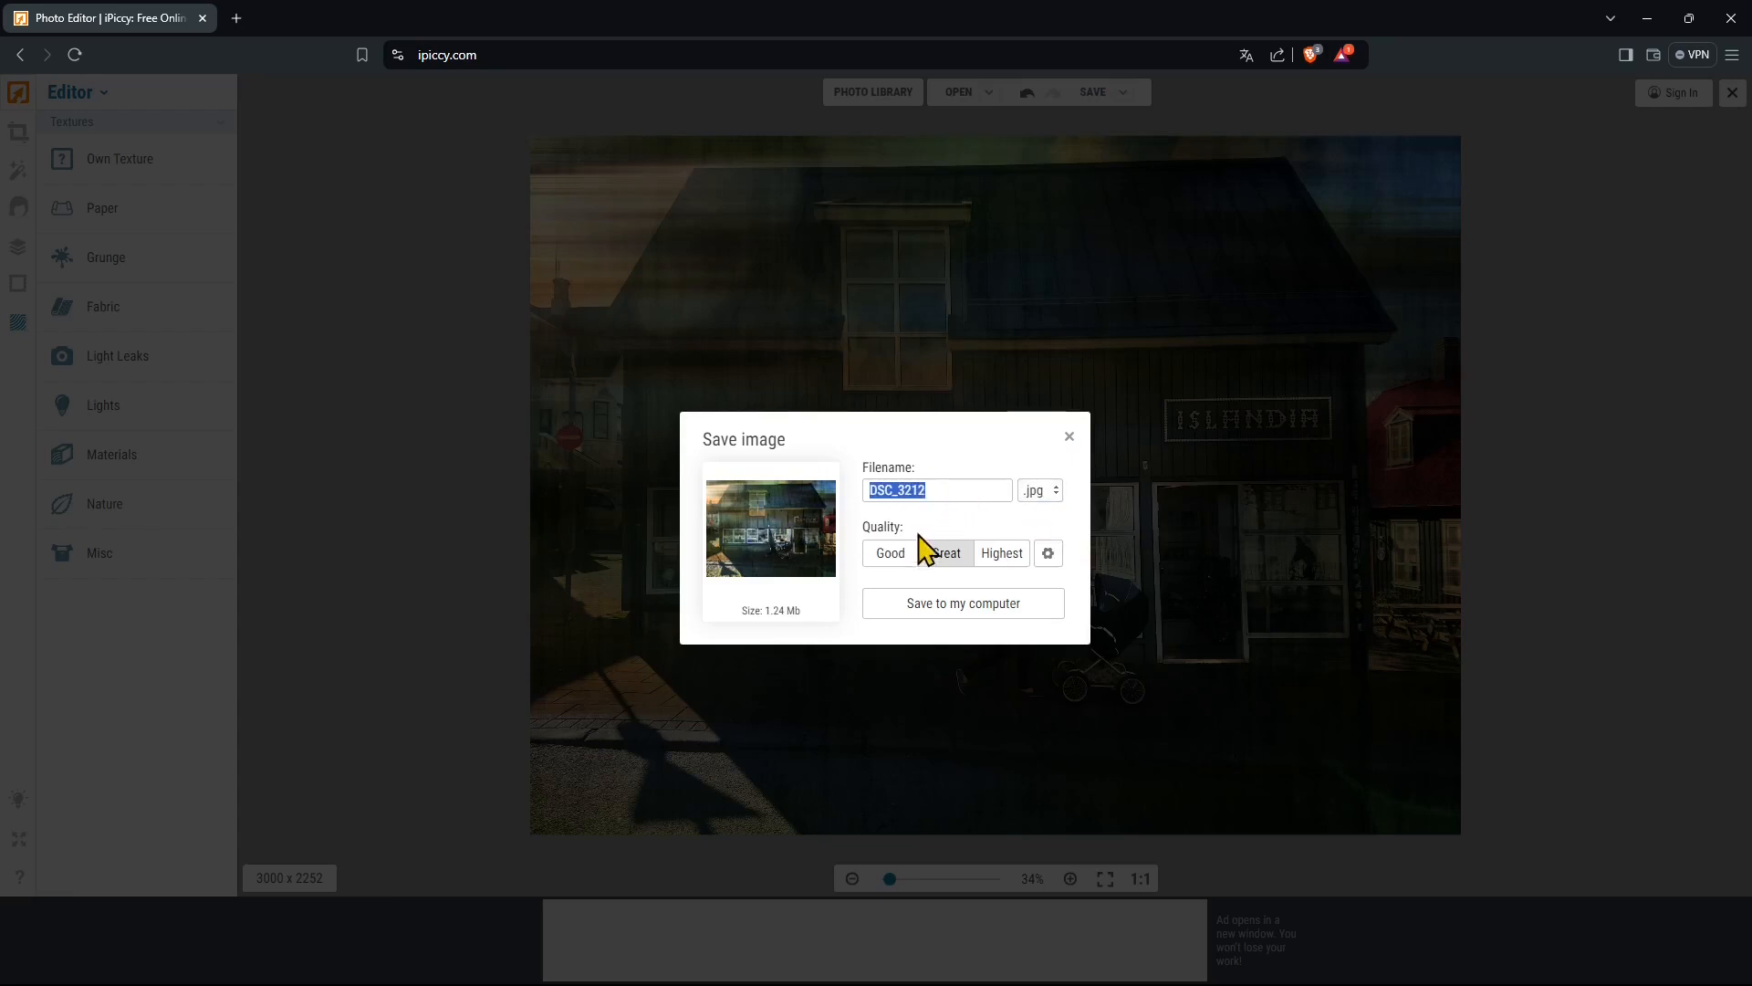
left_click(1011, 558)
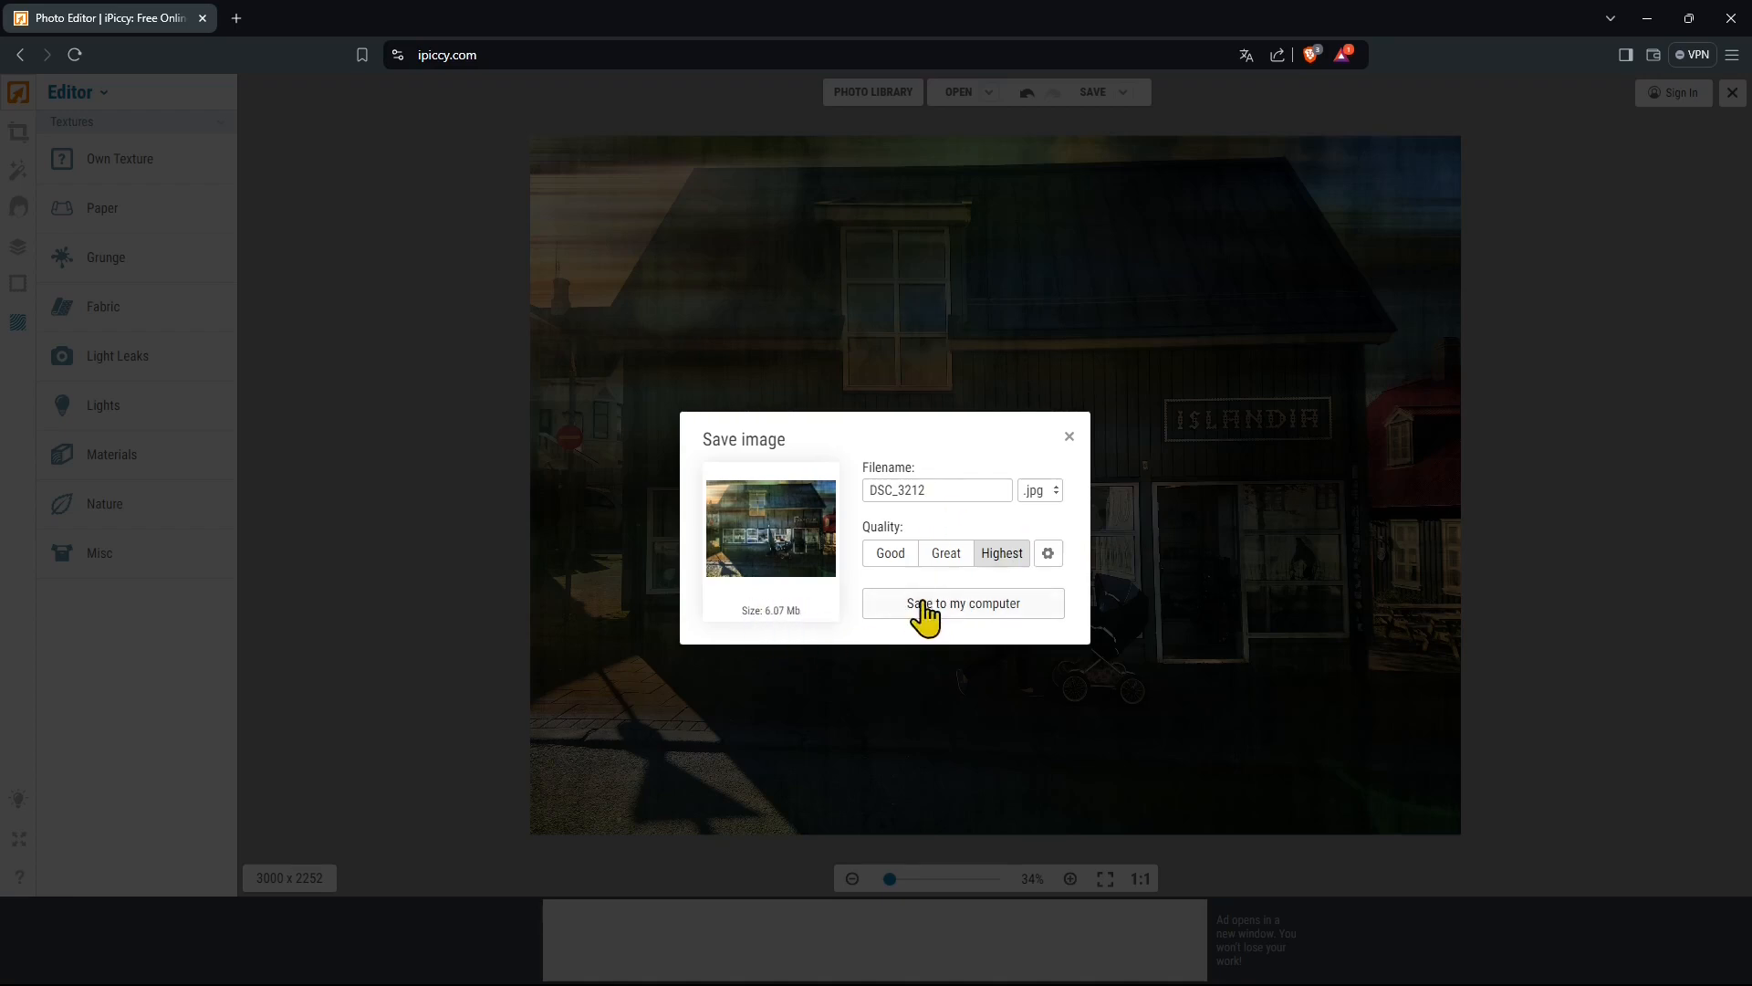
- Start saving the photo to the computer and create a new folder named ipiccy inside the WORKS folder
left_click(977, 610)
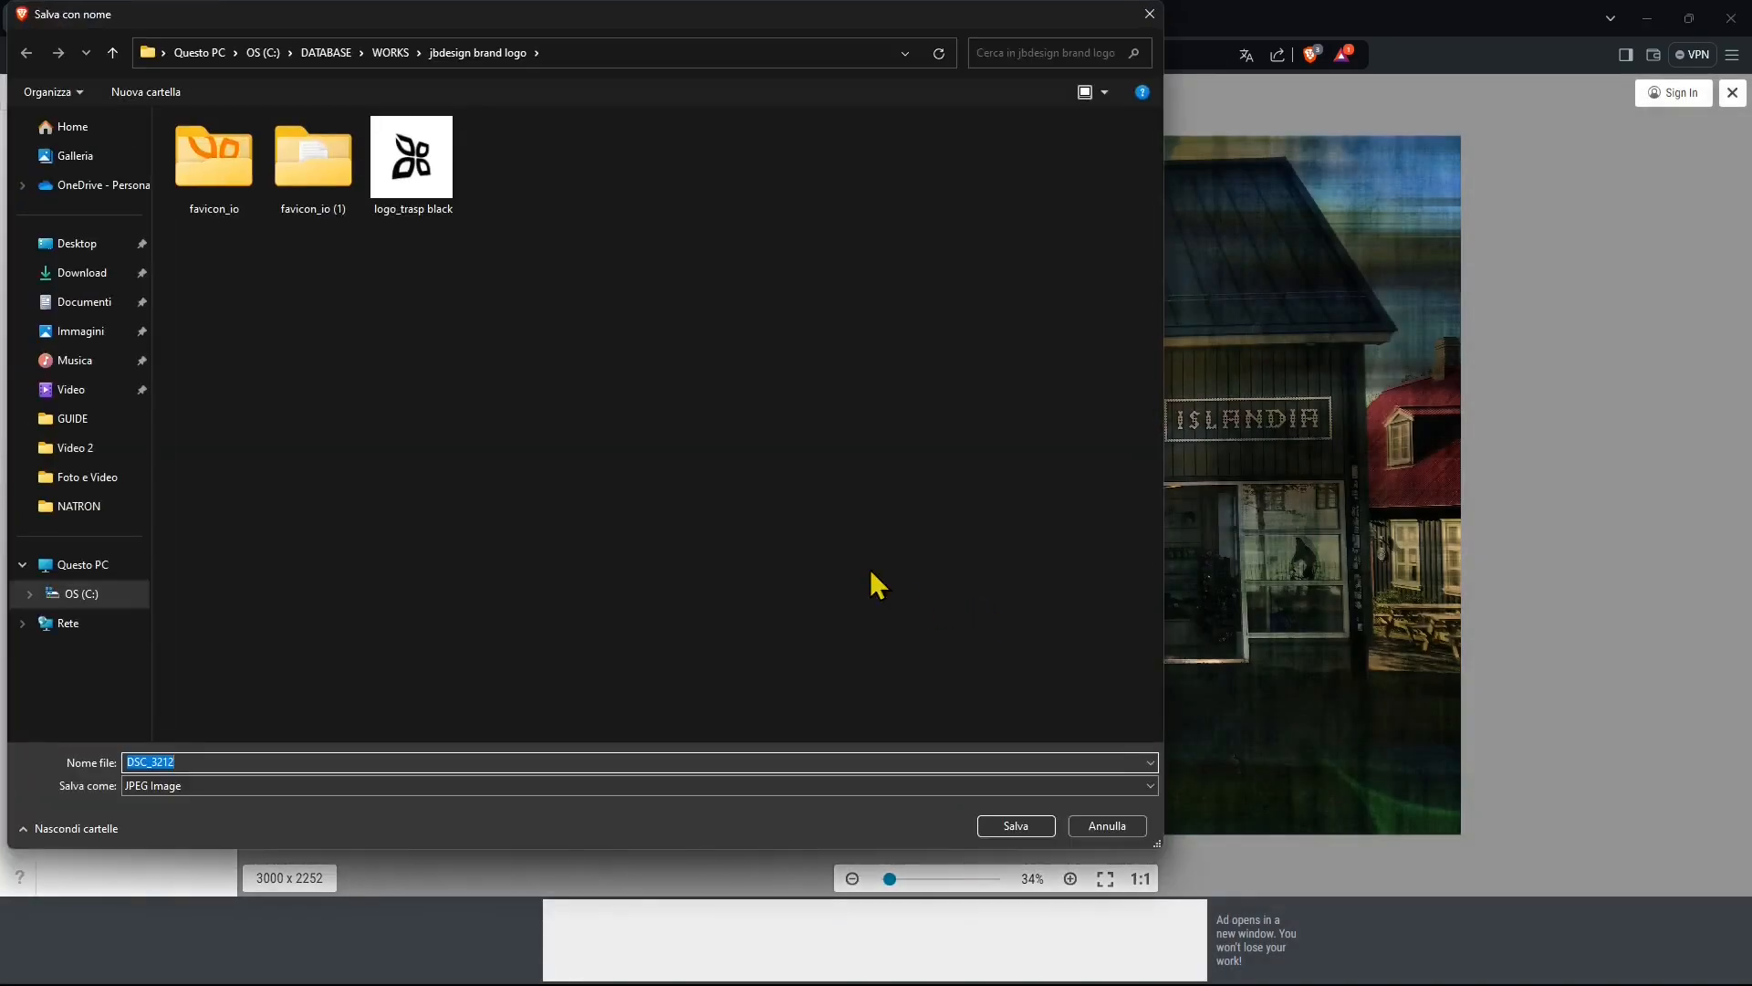
left_click(390, 52)
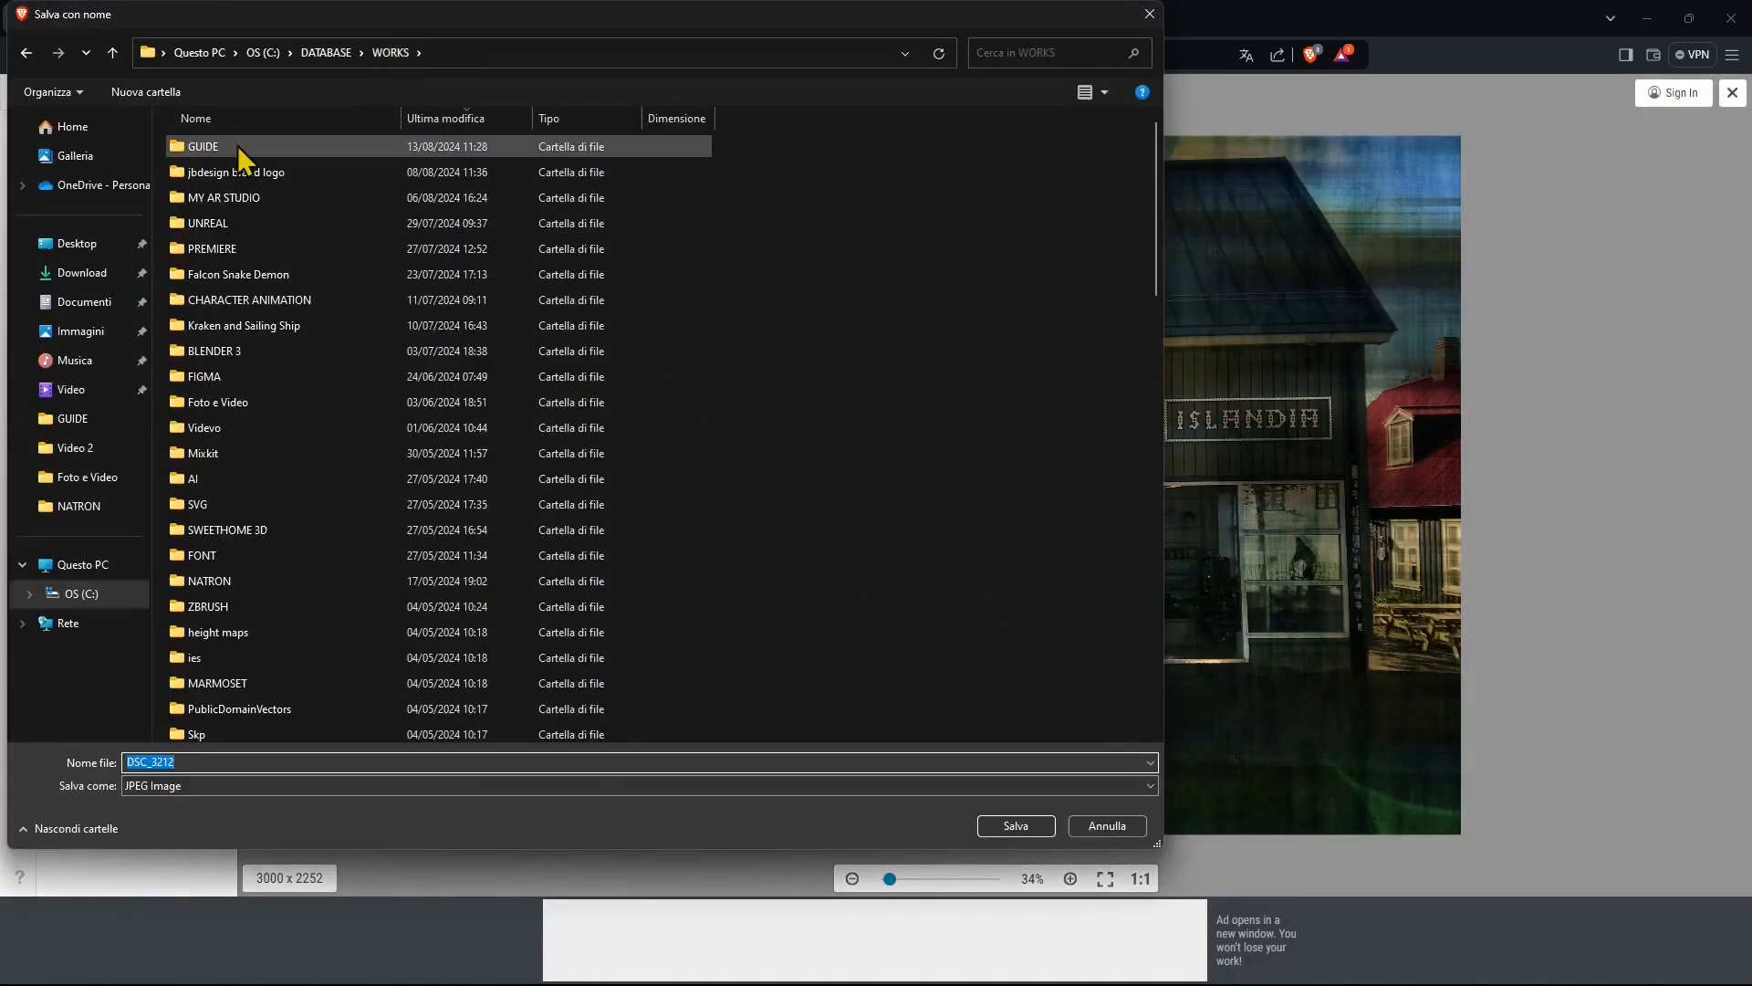
right_click(158, 321)
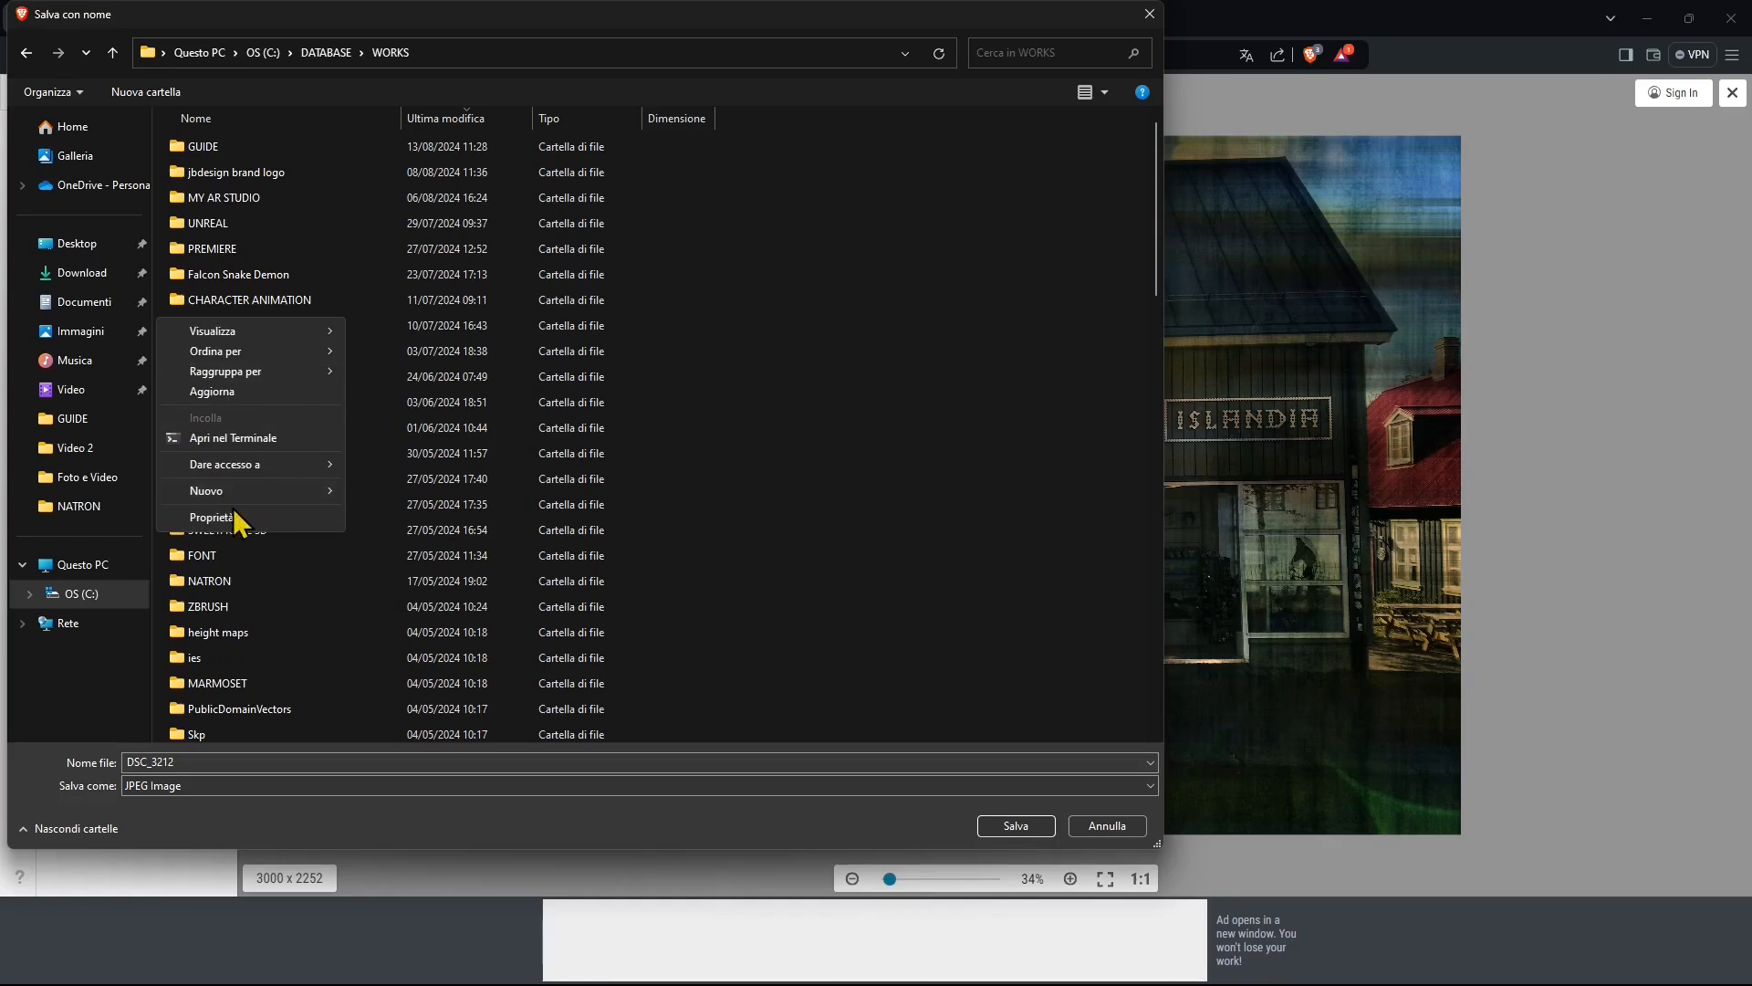
mouse_move(239, 492)
left_click(401, 502)
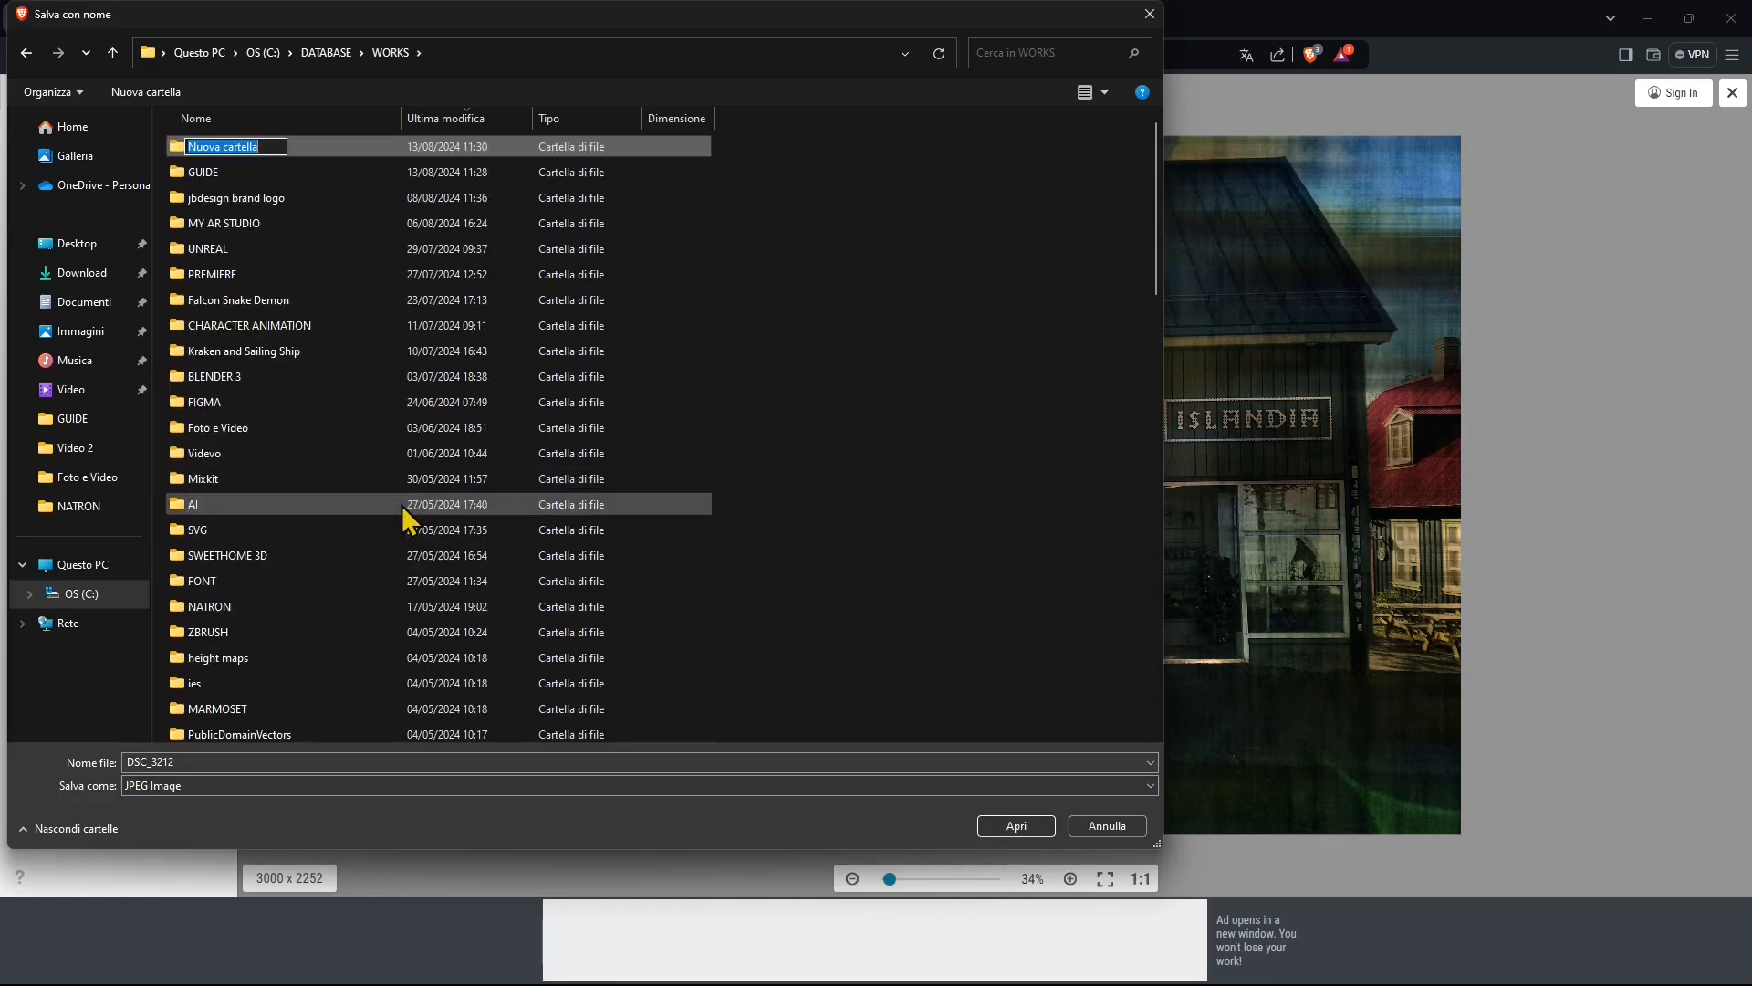
type("I")
key("Return")
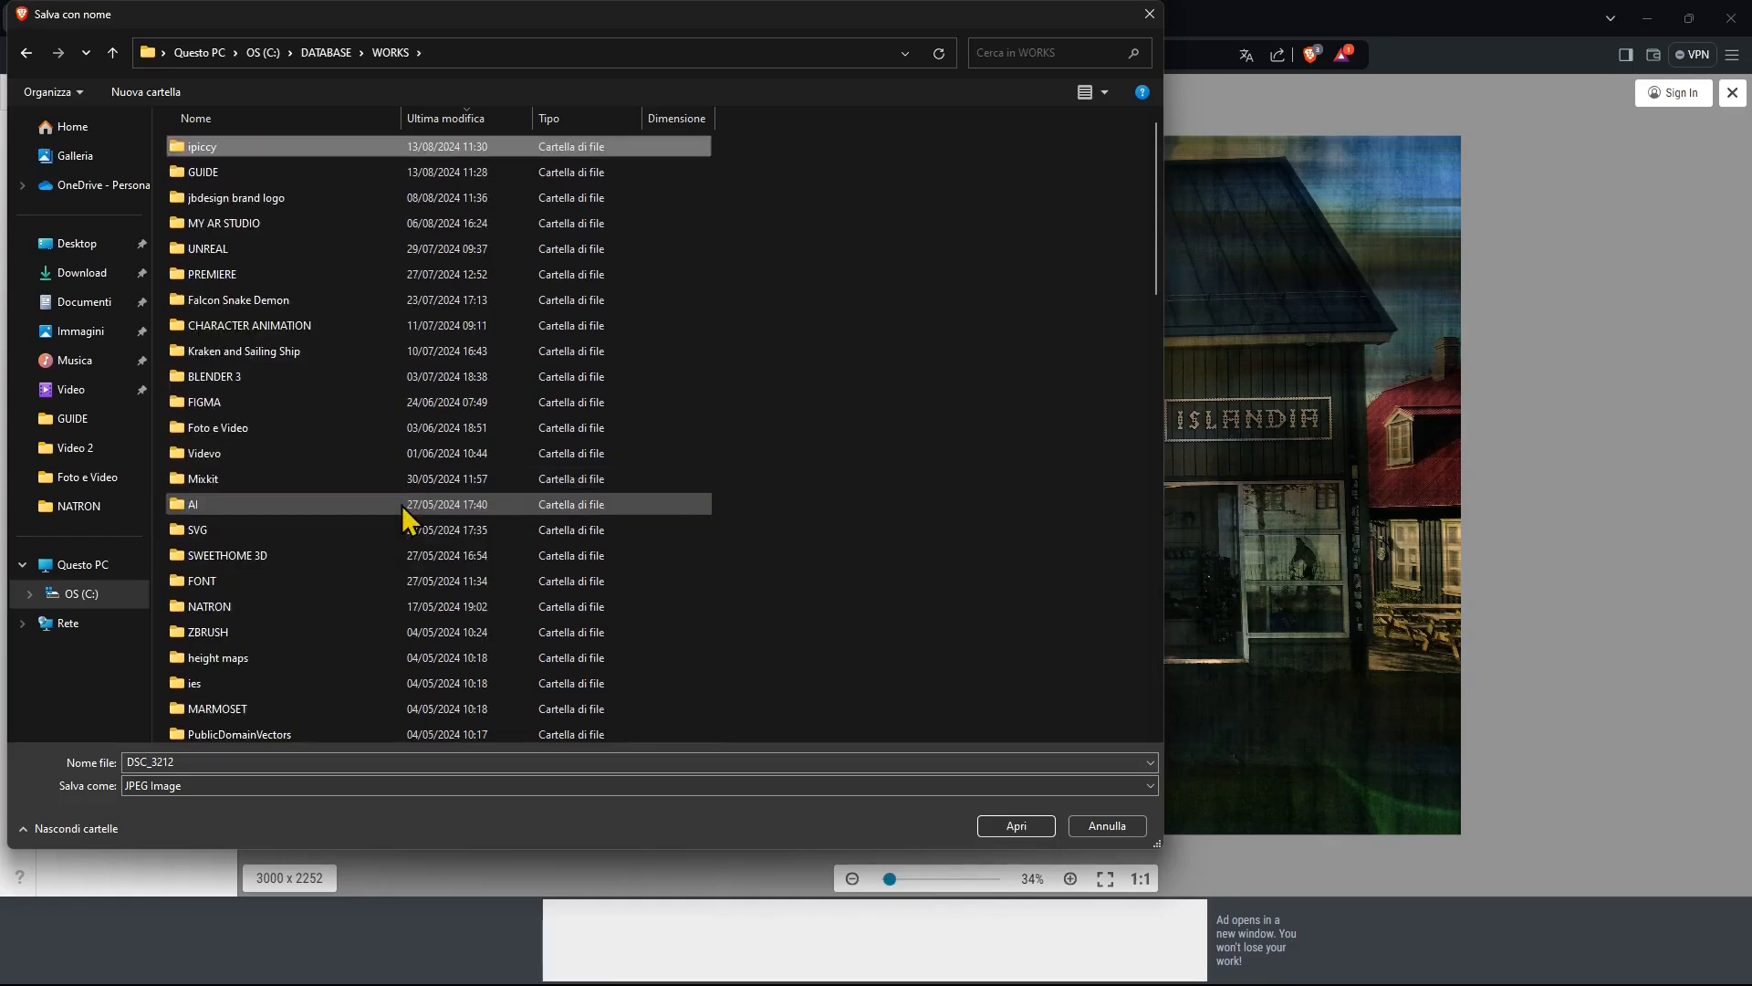
- Save the photo as DSC_3212 in the ipiccy folder and close it in the editor
double_click(194, 148)
left_click(1009, 827)
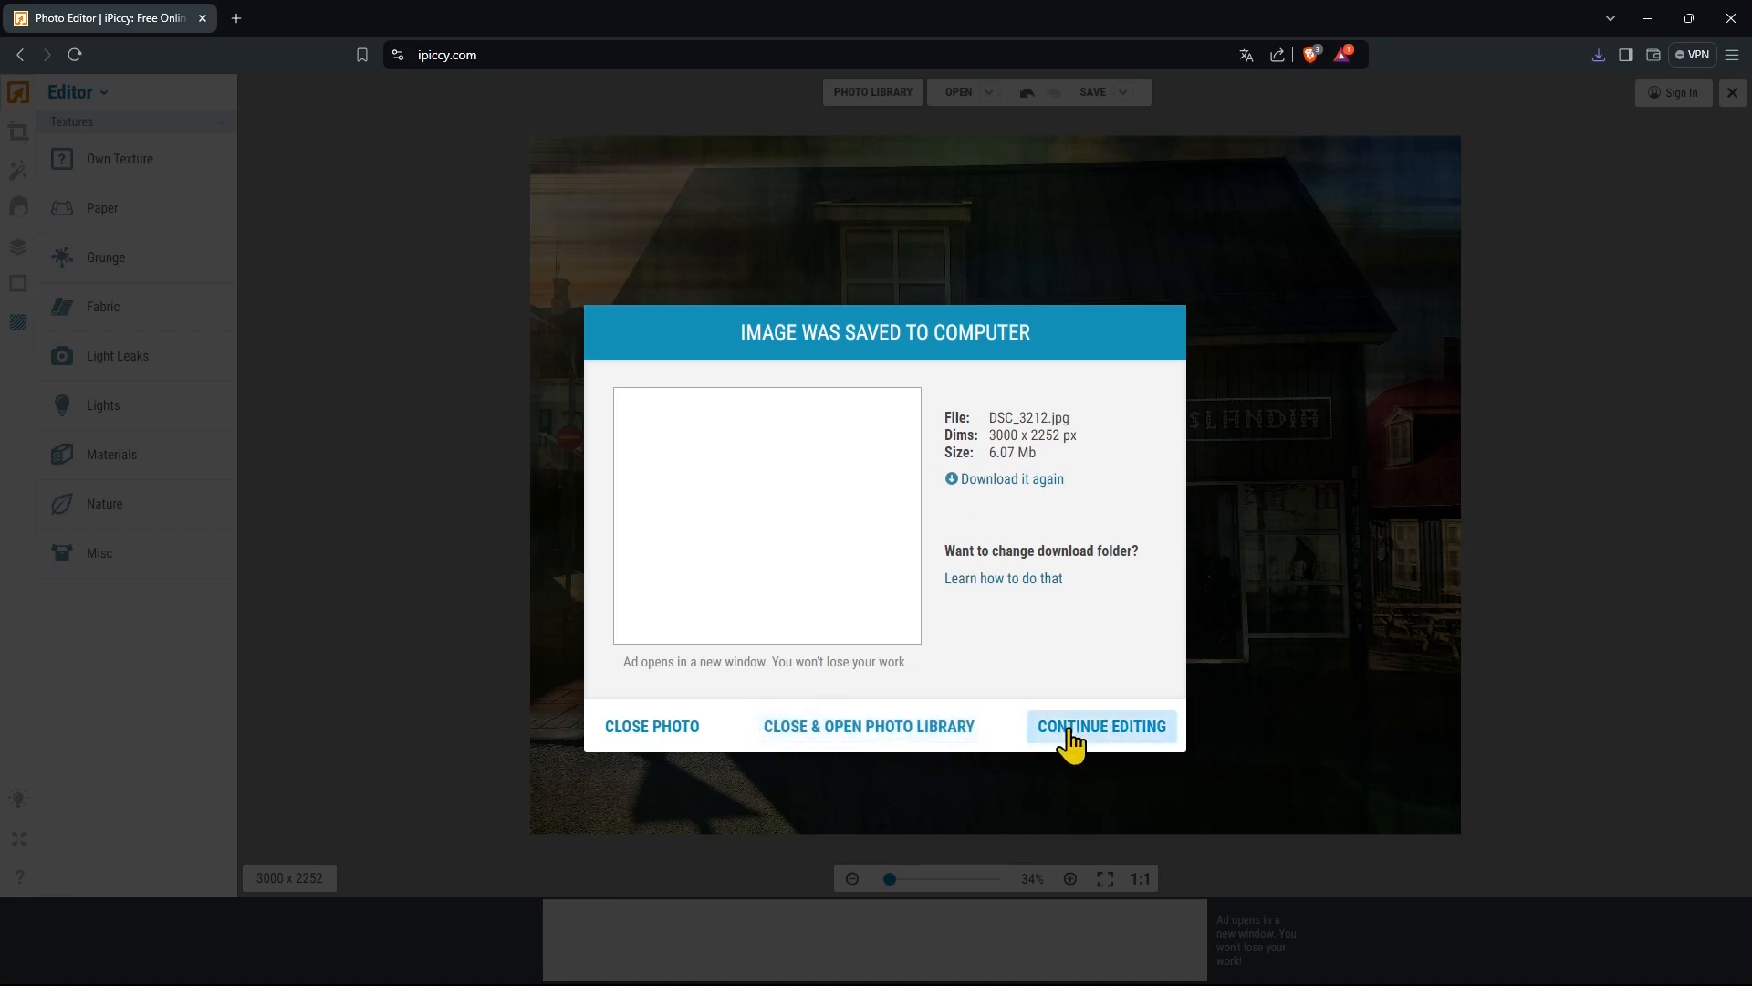
left_click(662, 730)
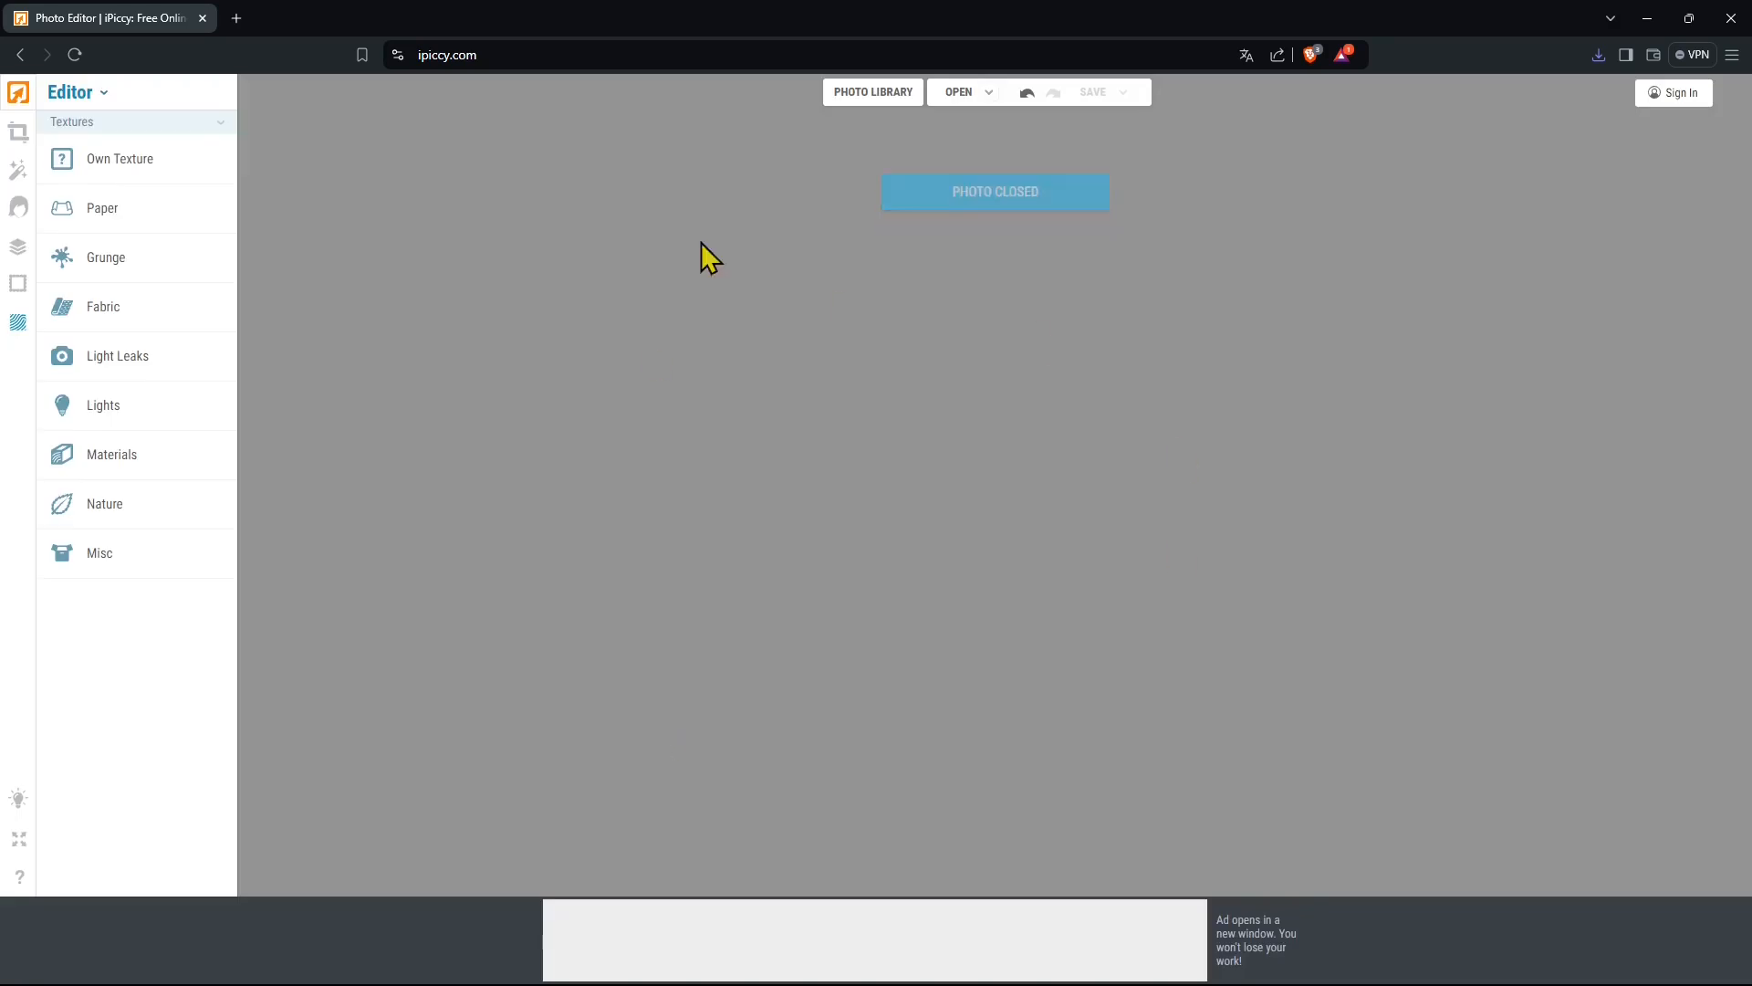
- Start creating a new image and choose the 1920 x 1080 TV1080p size preset
left_click(977, 104)
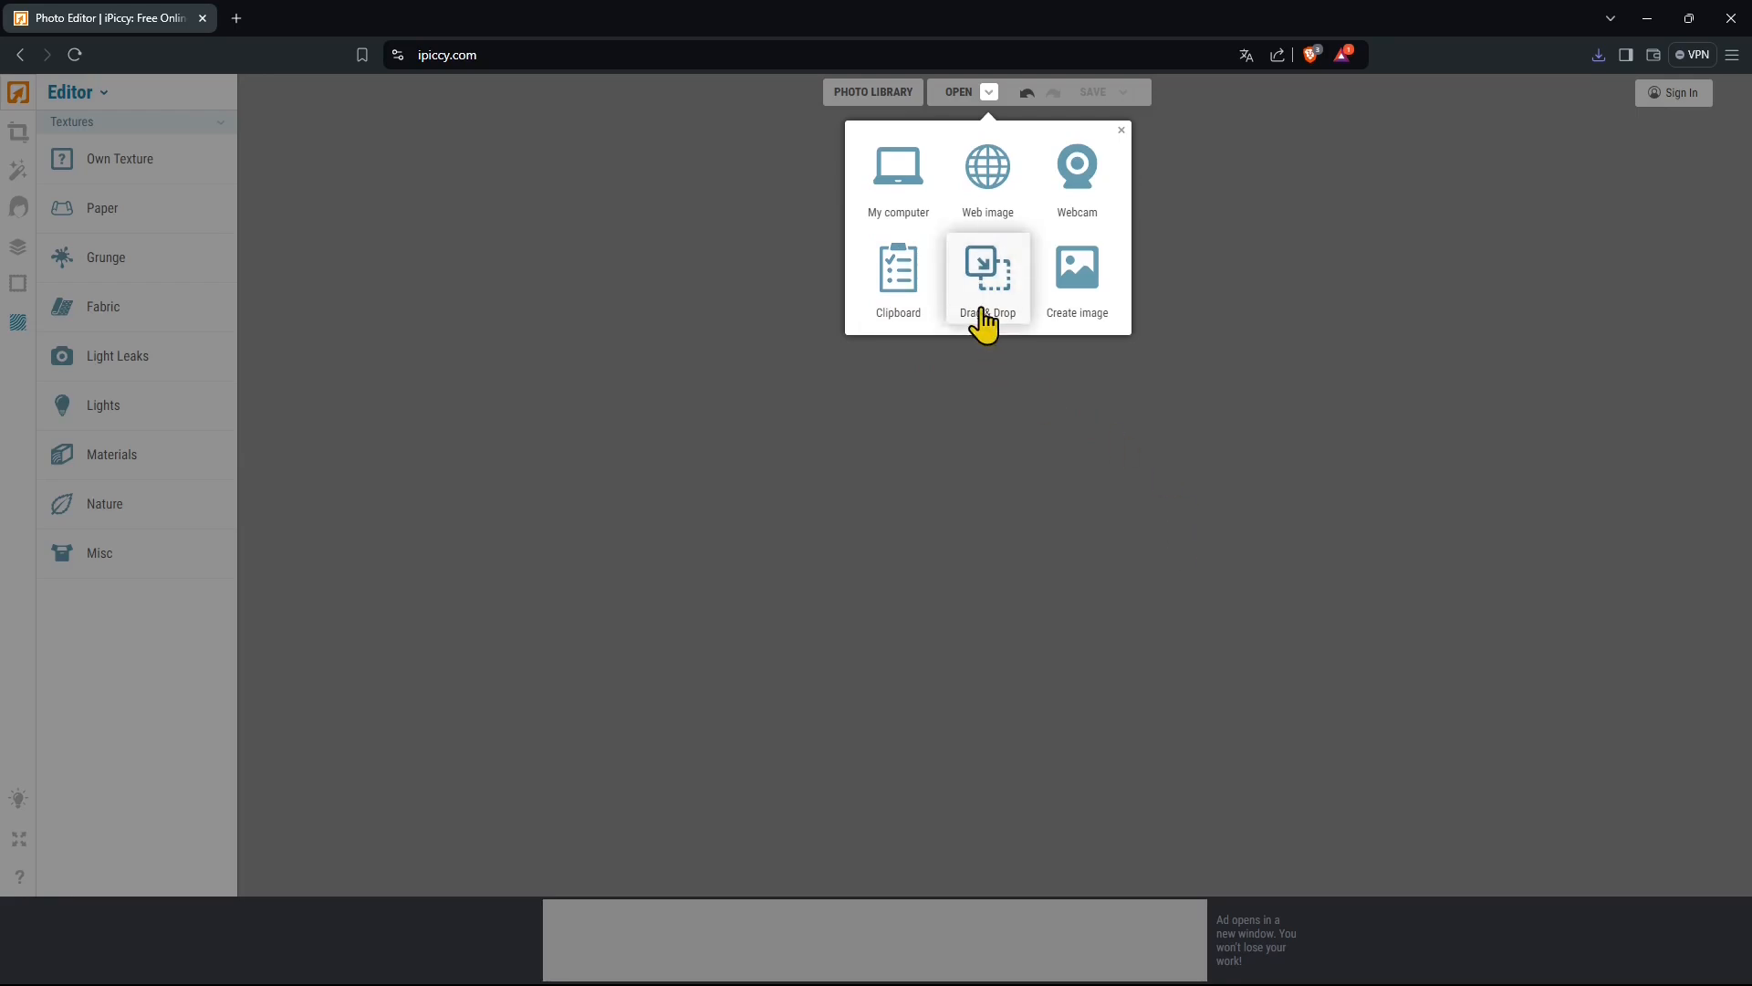
left_click(1094, 299)
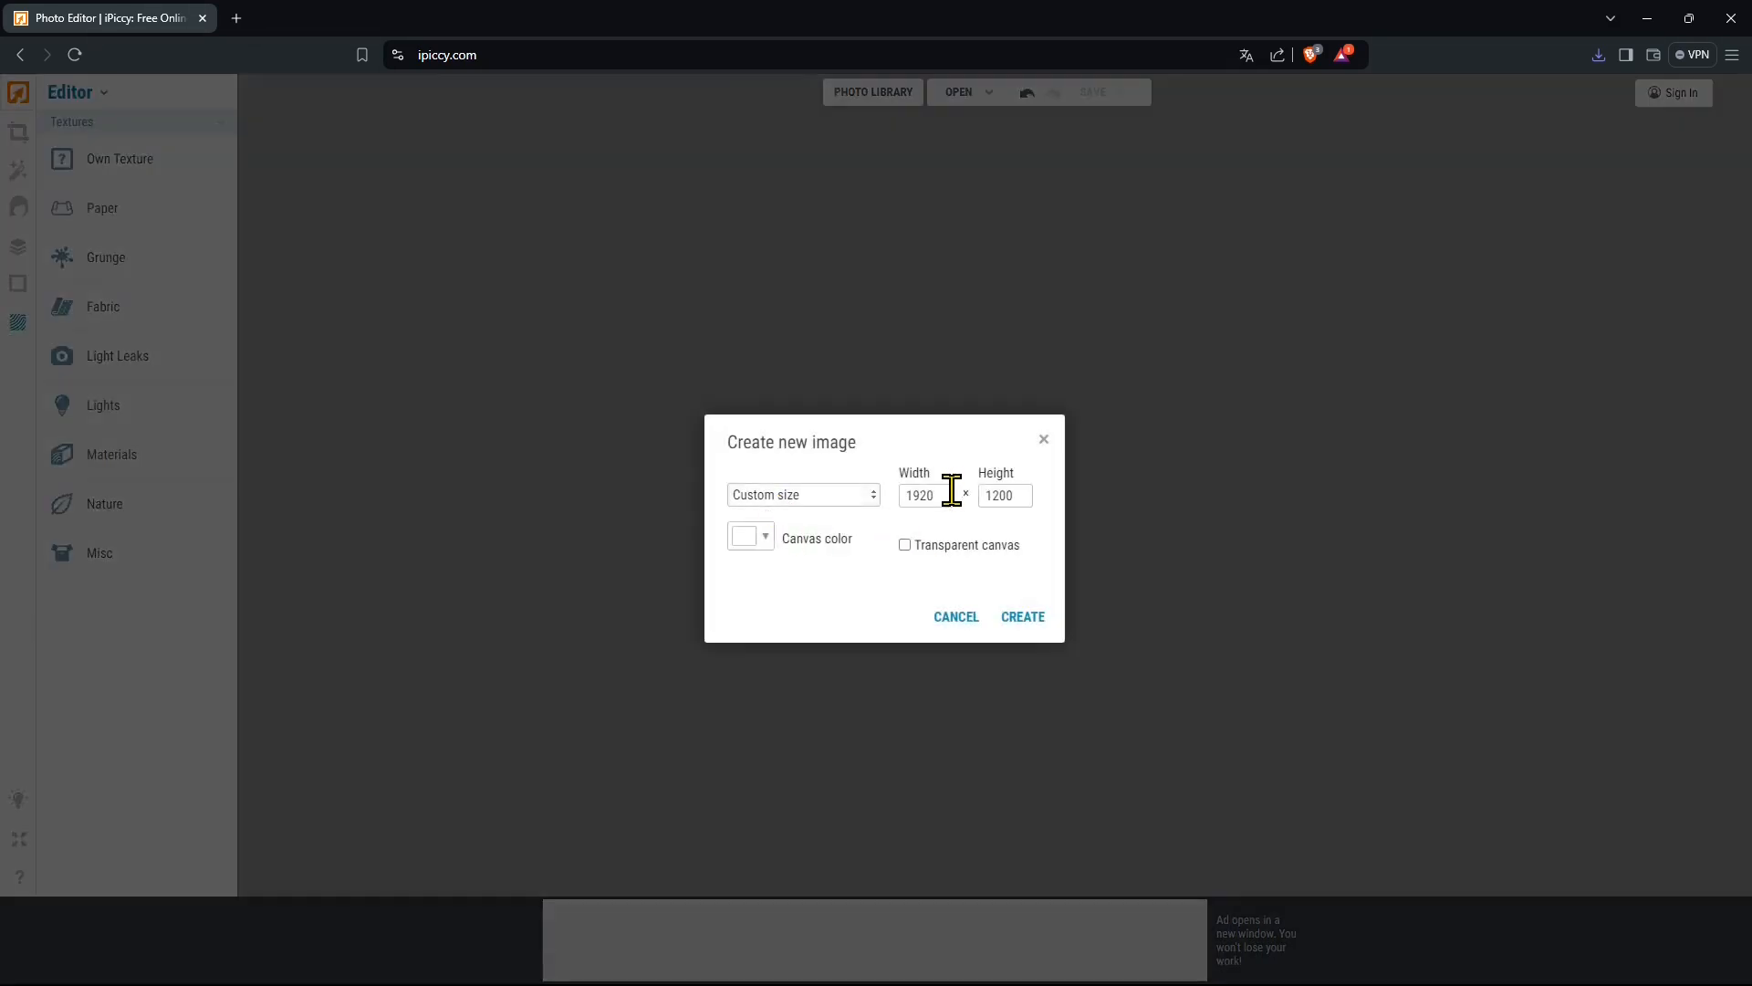
left_click(862, 494)
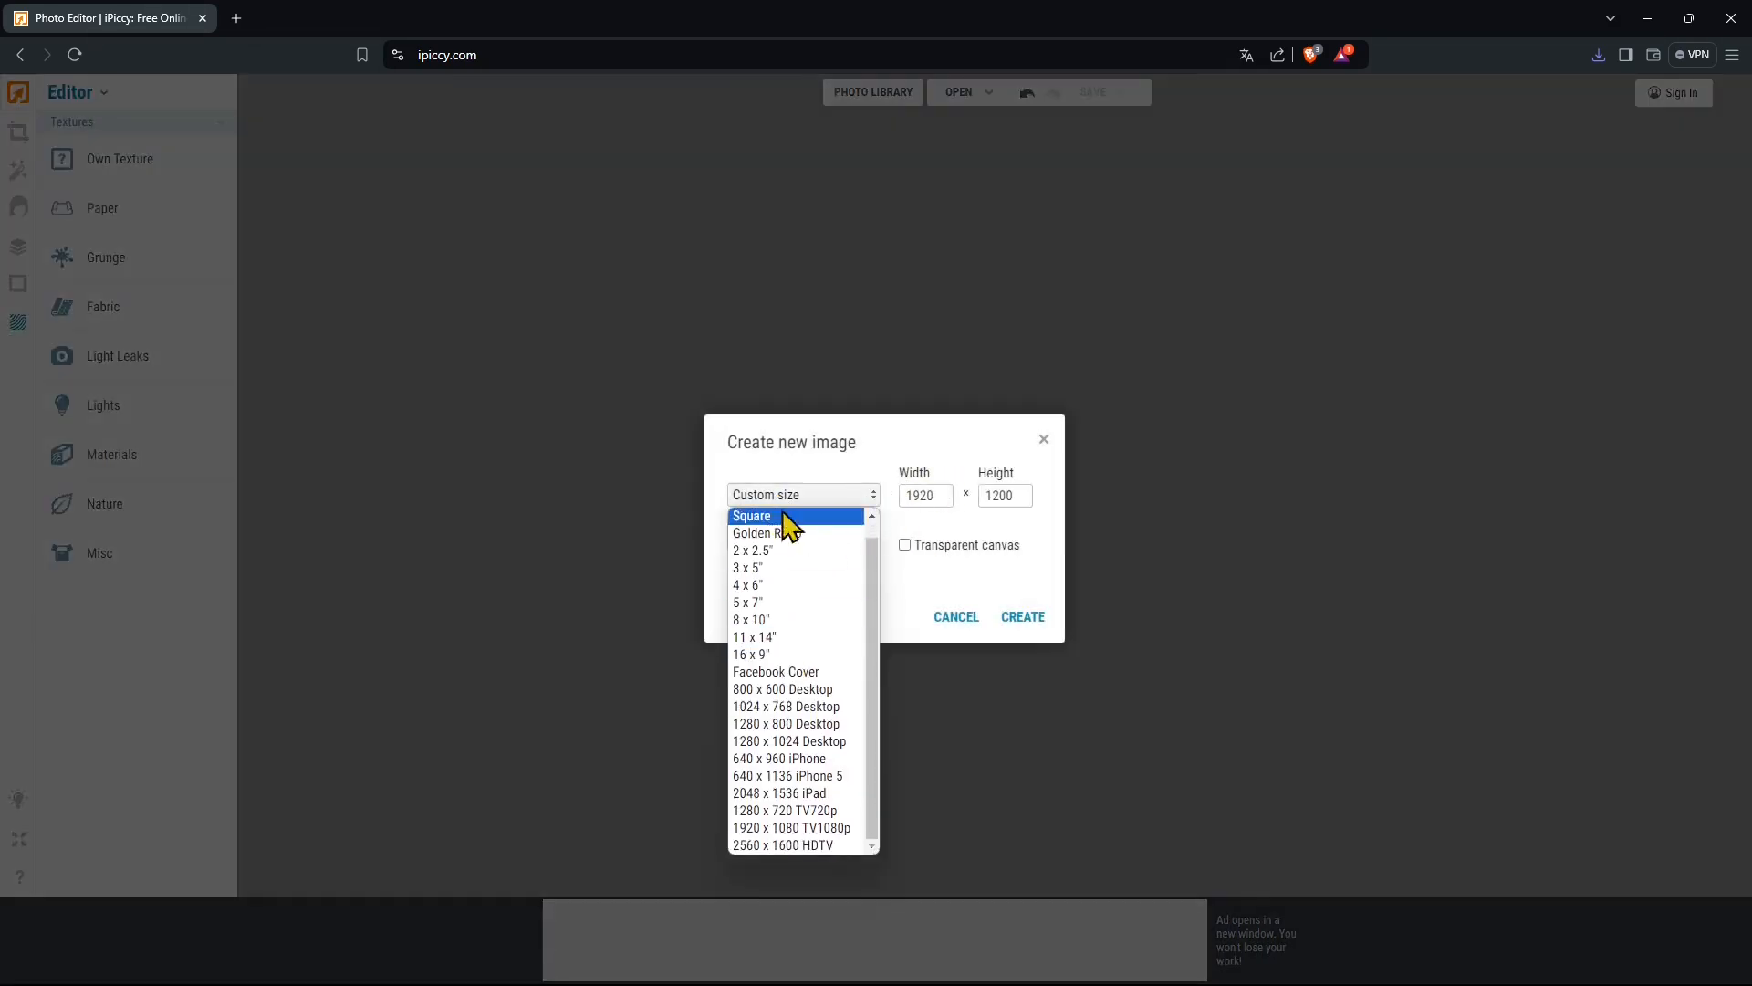
left_click(791, 827)
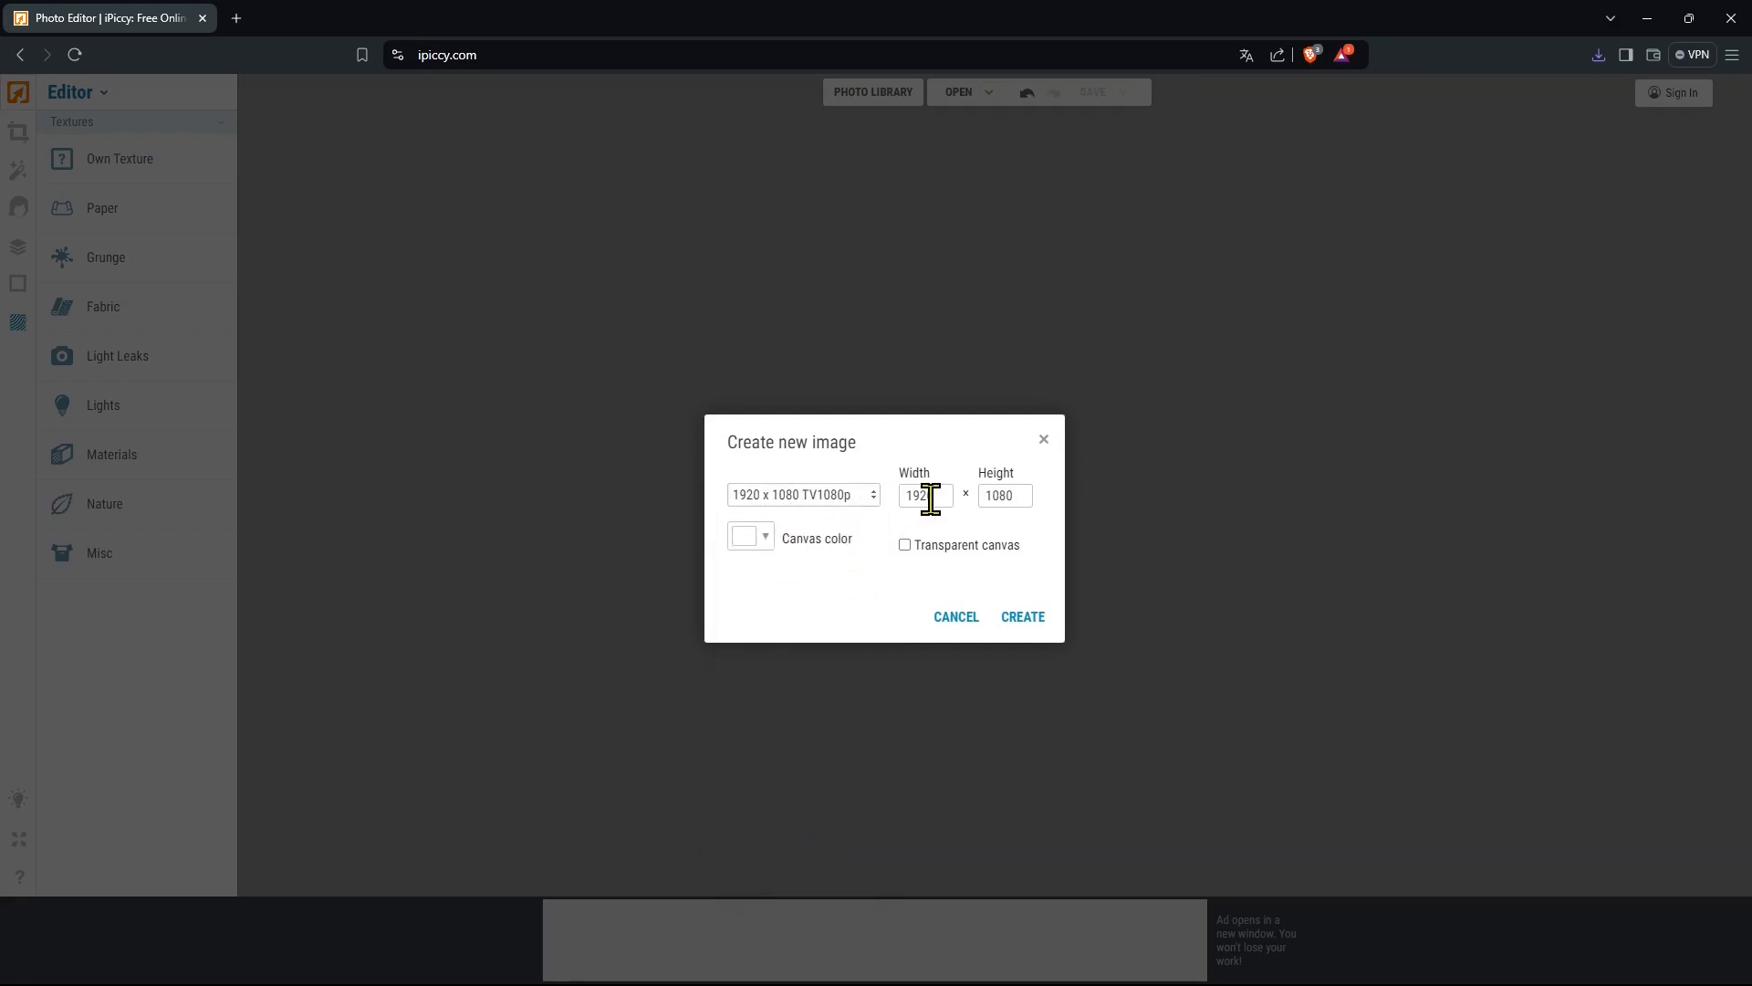
- Make the new image's canvas transparent and create the image
left_click(905, 545)
left_click(905, 546)
left_click(906, 548)
double_click(906, 546)
left_click(905, 548)
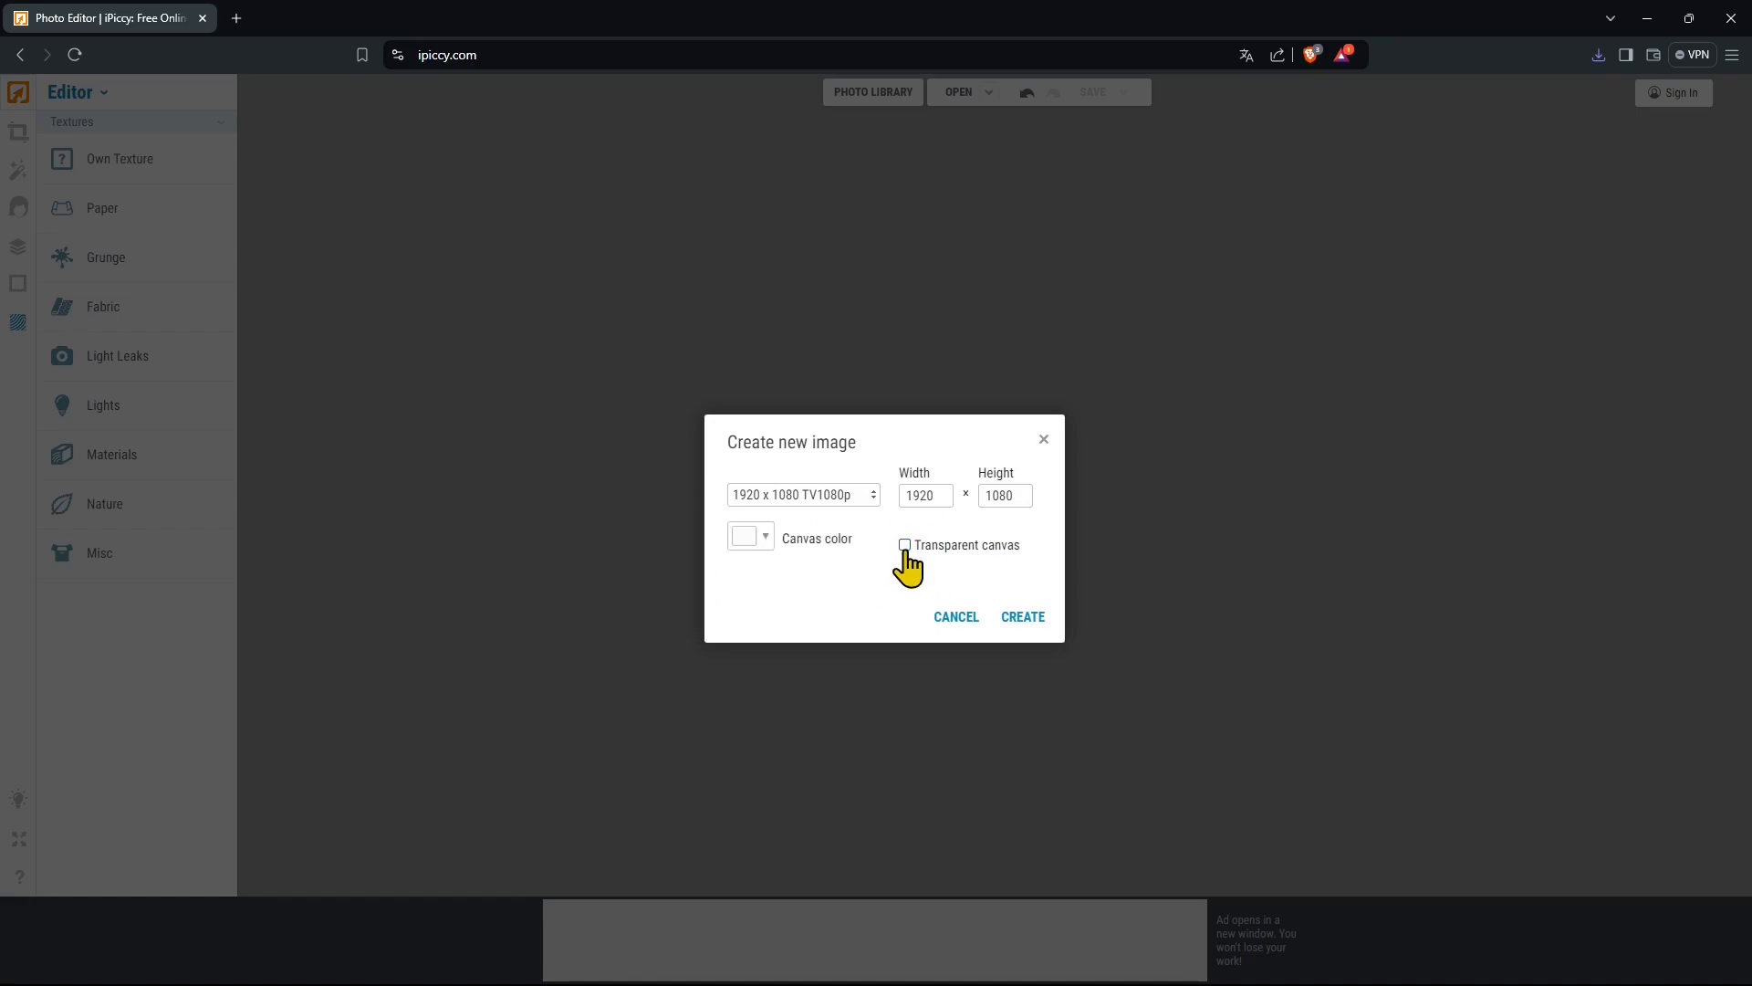
left_click(760, 539)
left_click(995, 550)
left_click(1020, 620)
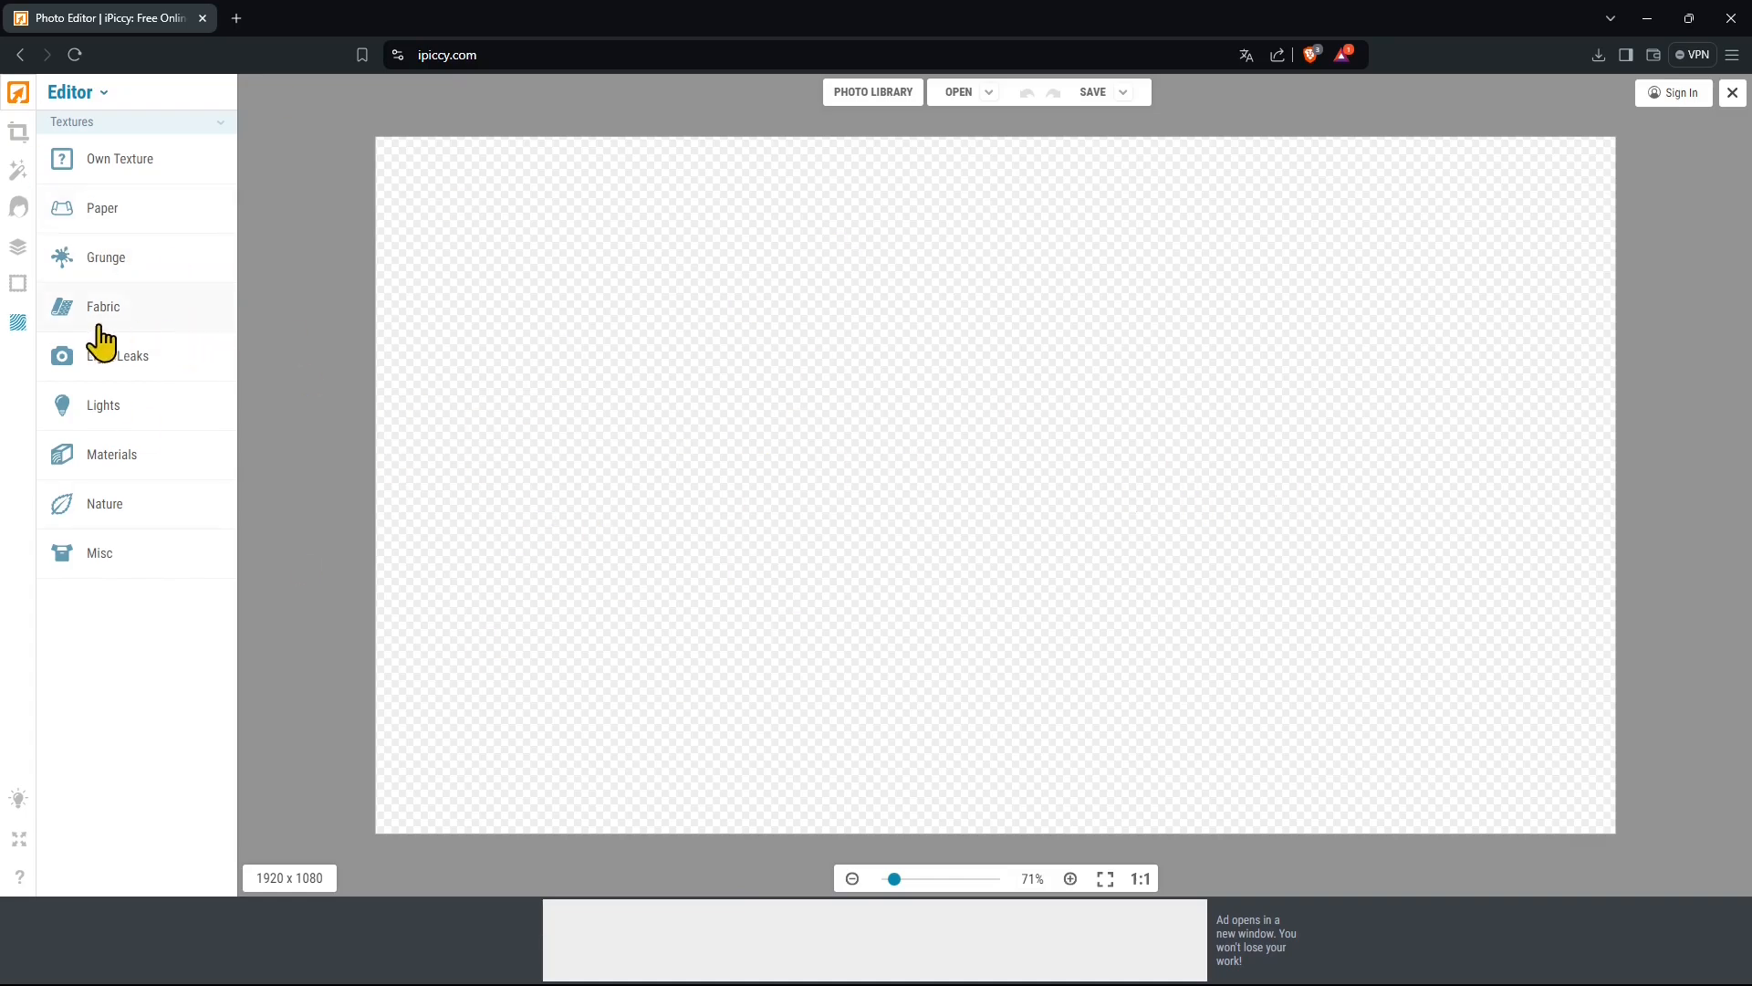
- Compare the purple woven and reddish-brown Fabric textures on the blank transparent canvas
left_click(100, 324)
left_click(126, 437)
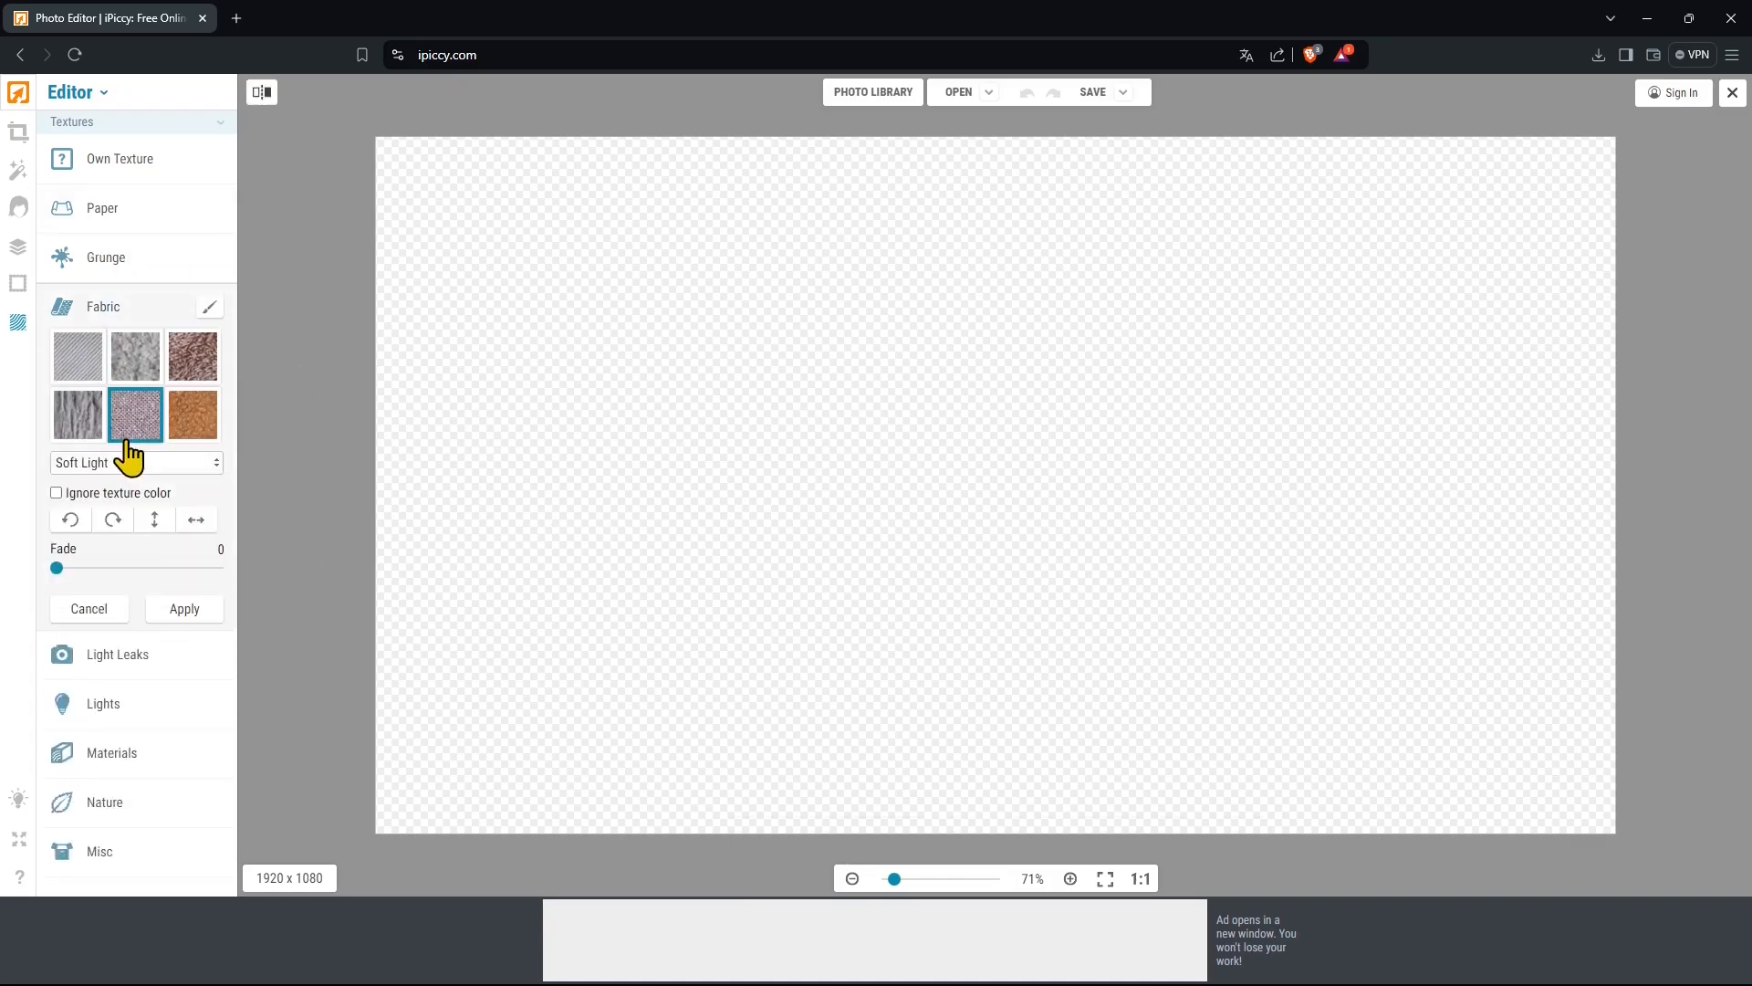
left_click(190, 366)
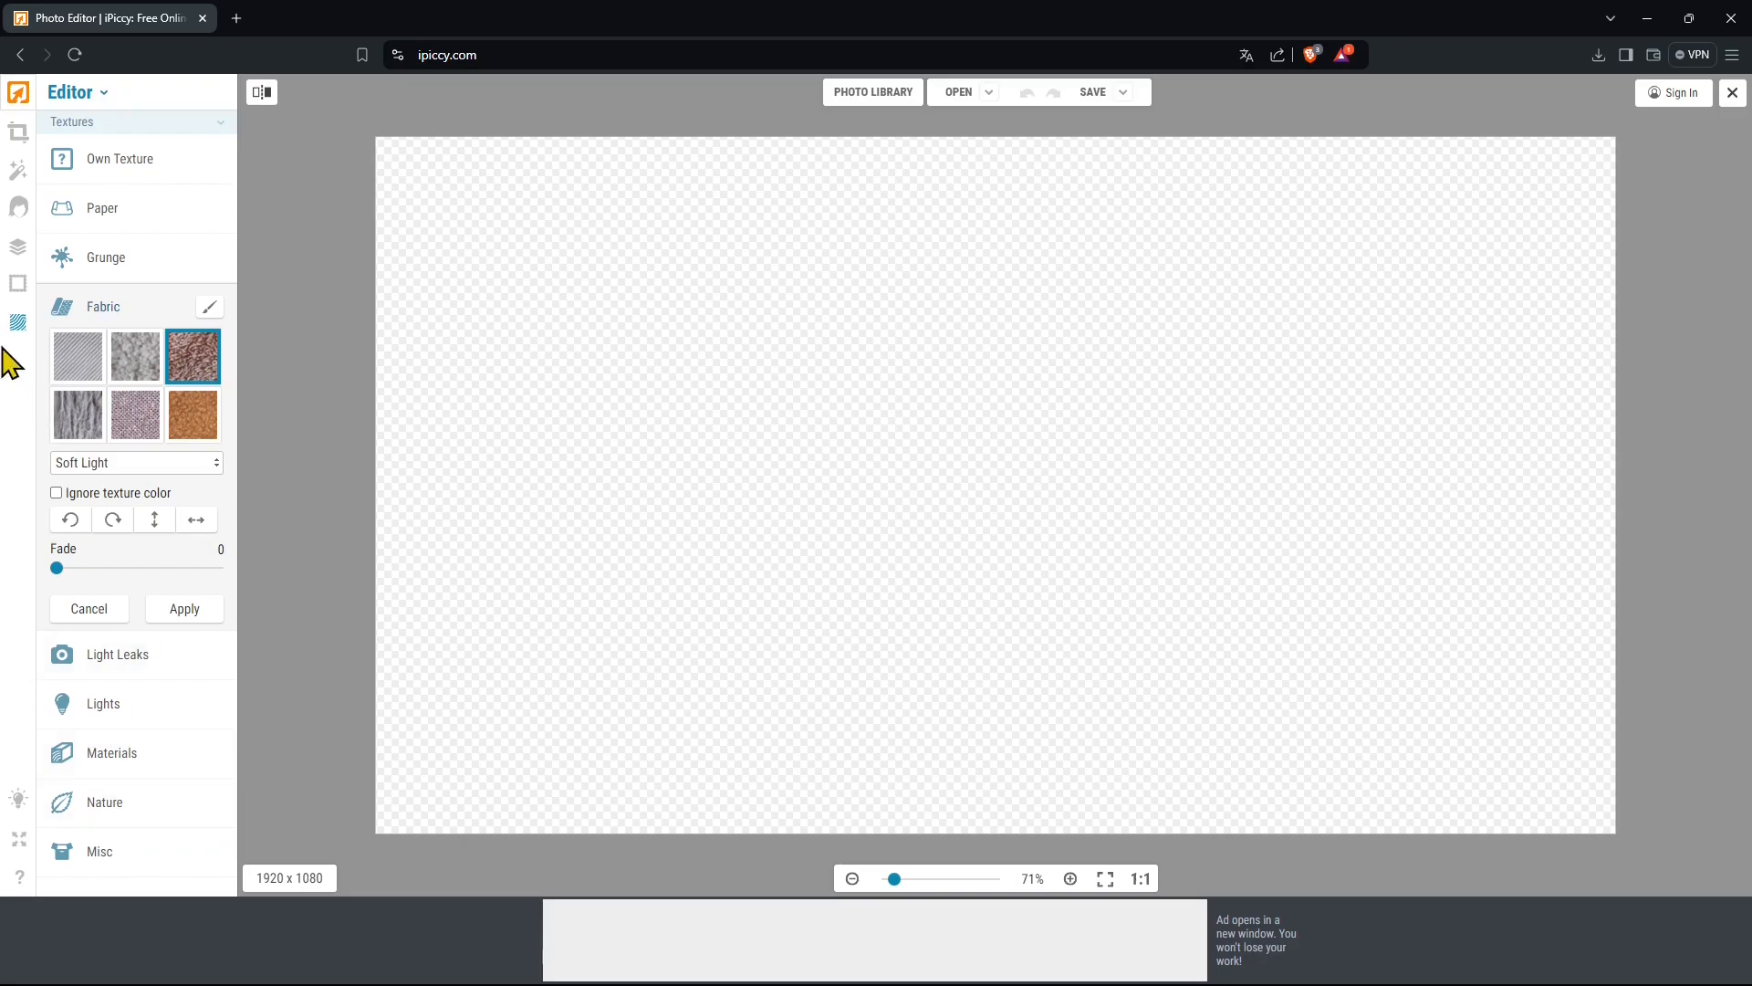
- Discard the pending Fabric texture while switching to the frame tools, and try and cancel a black vignette
left_click(18, 289)
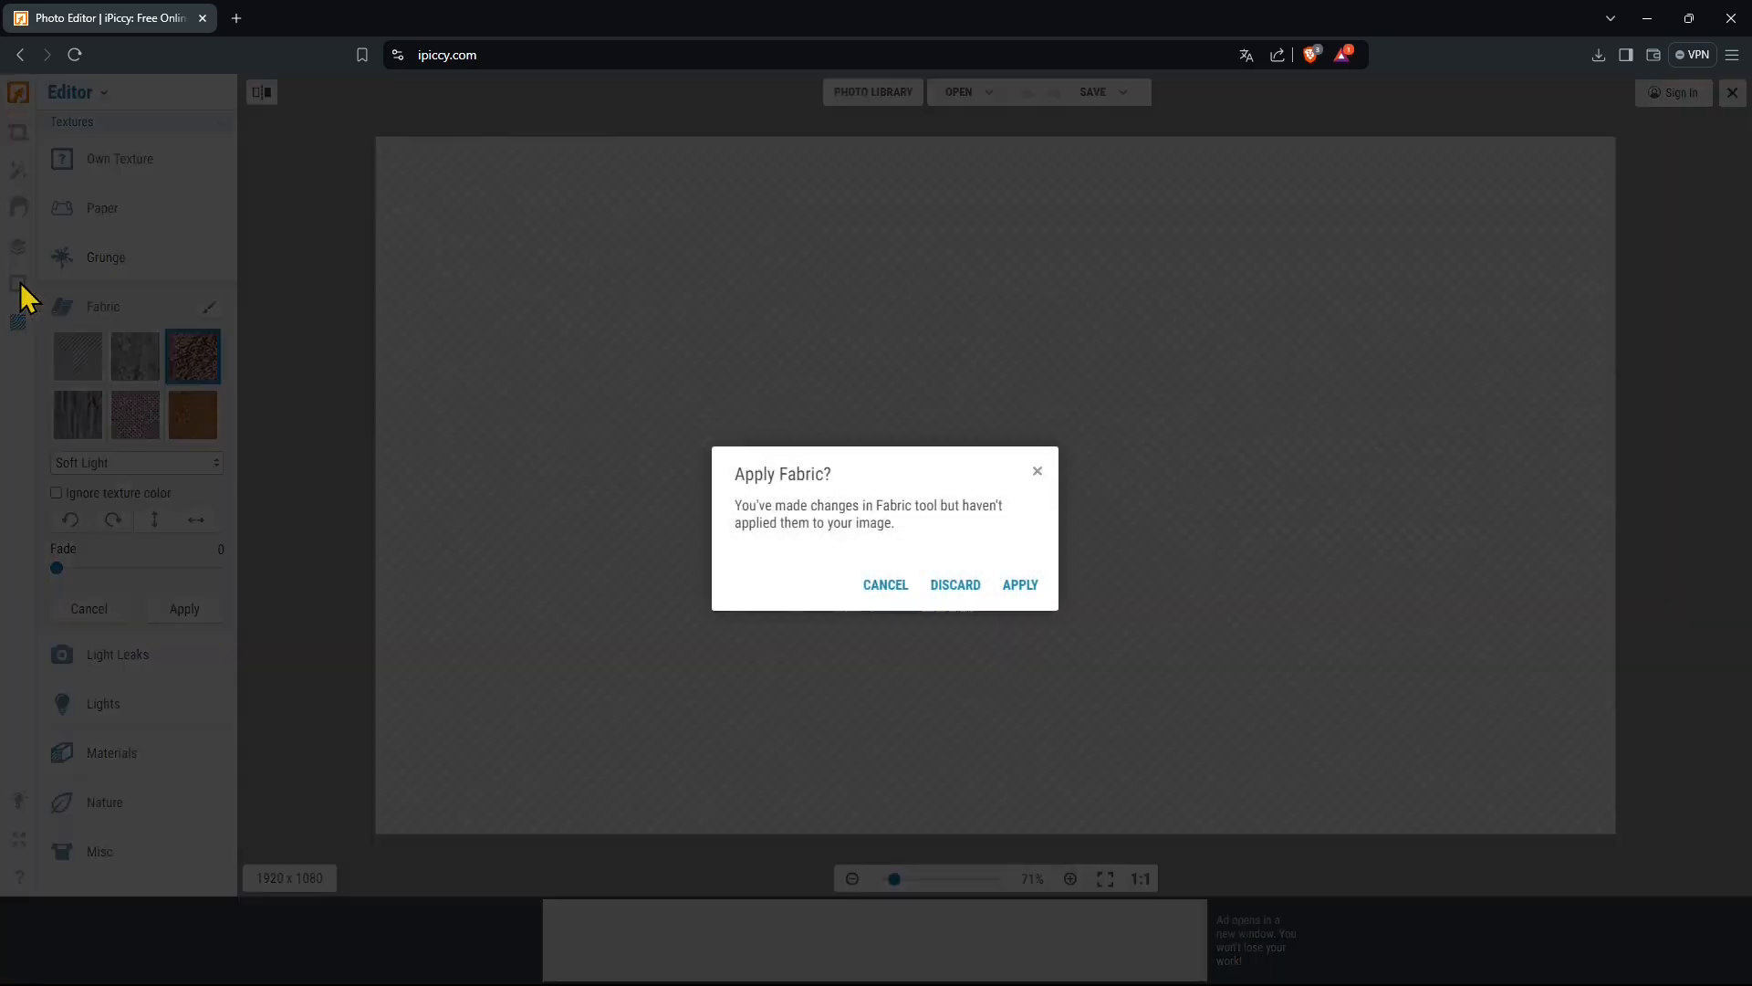
left_click(950, 583)
left_click(84, 307)
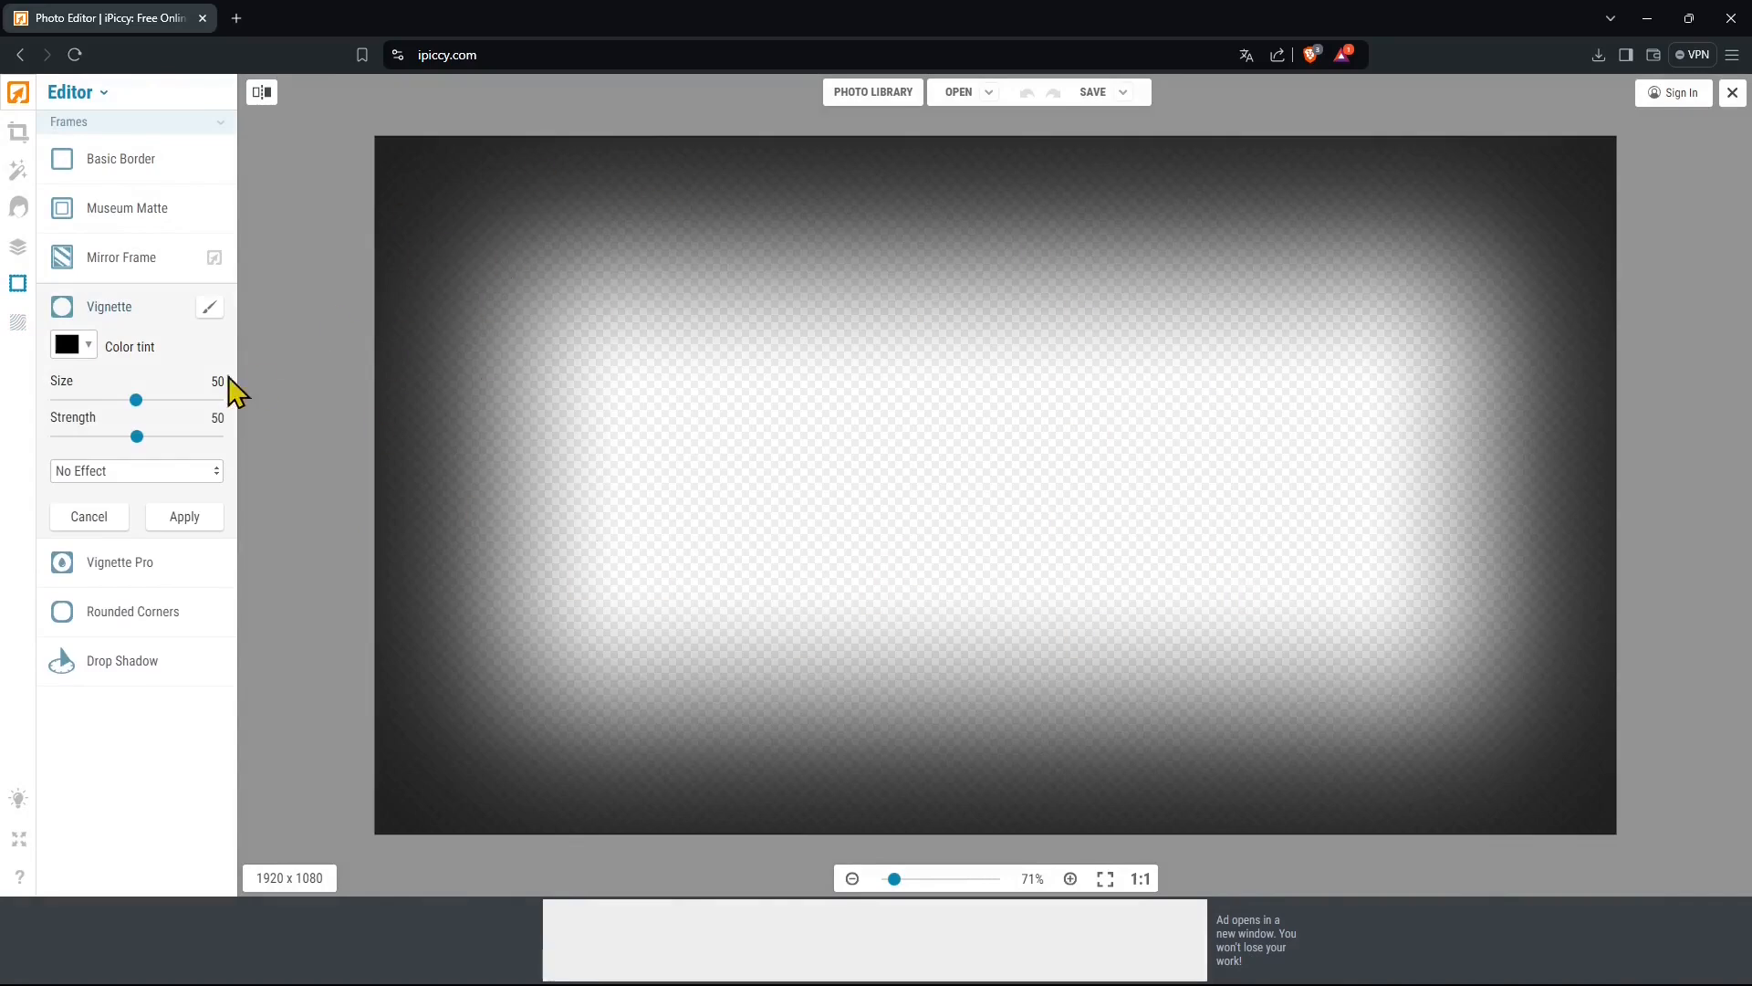
left_click(92, 529)
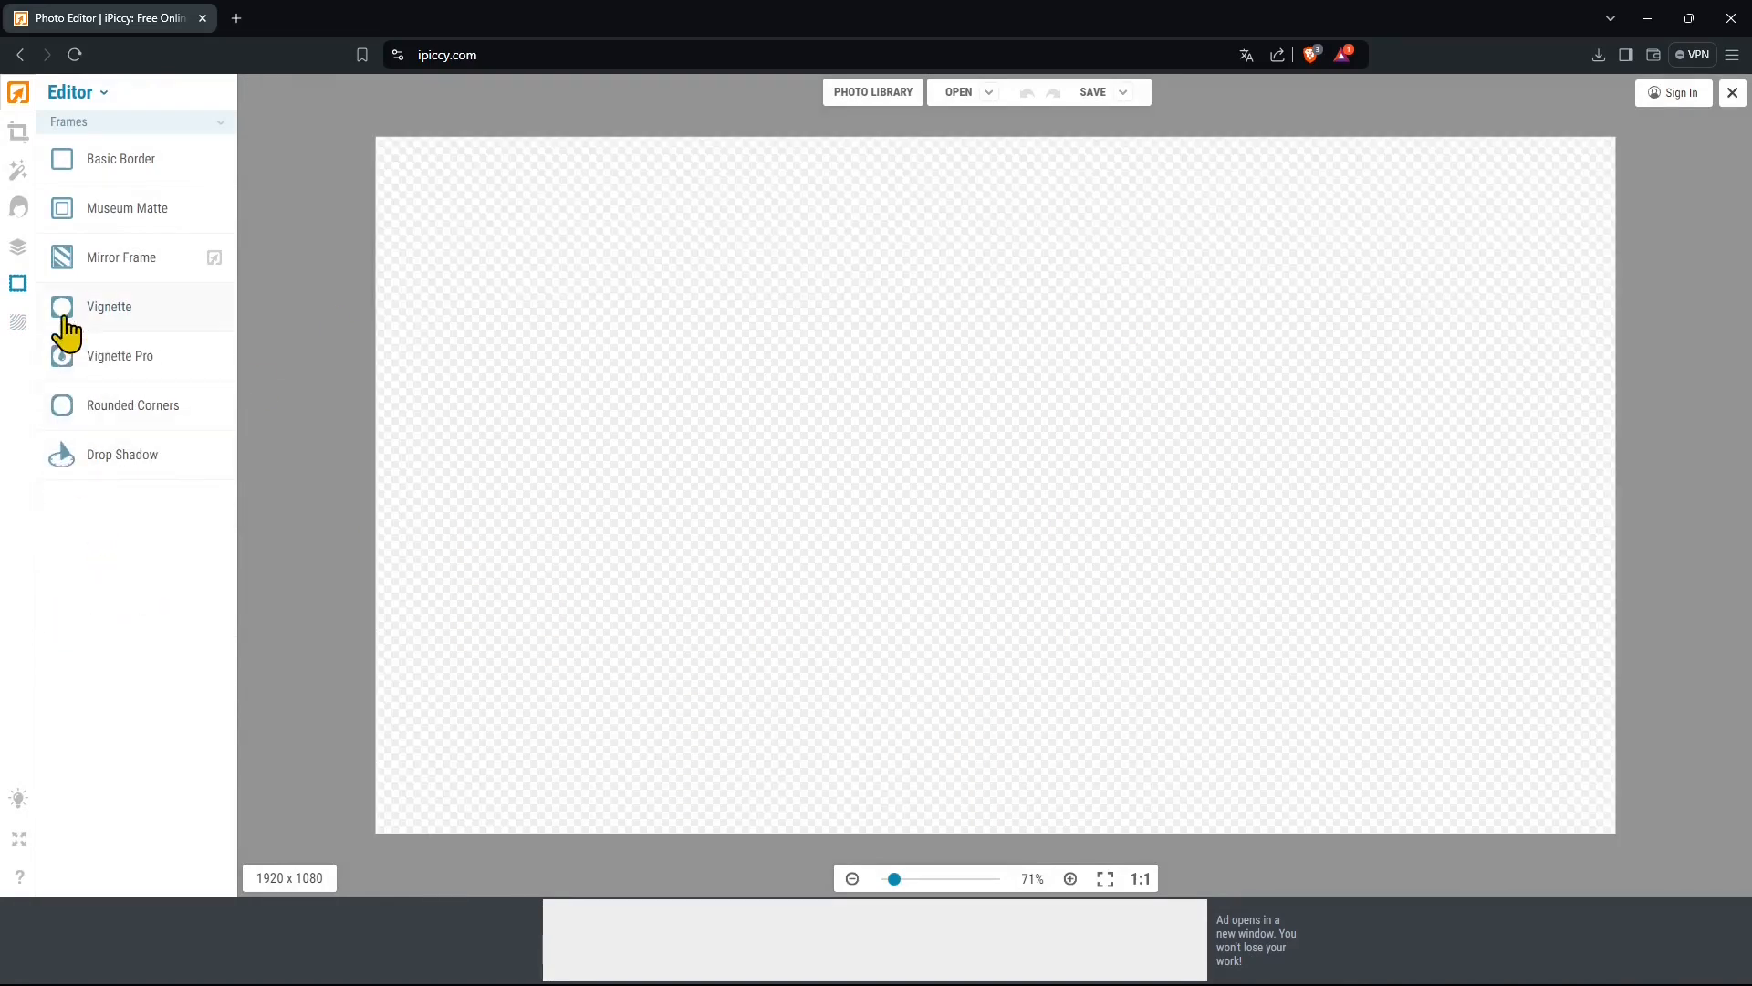
- Try the Blur Image and Add Noise filters on the transparent canvas
left_click(23, 262)
left_click(19, 132)
scroll(145, 755, "down", 10)
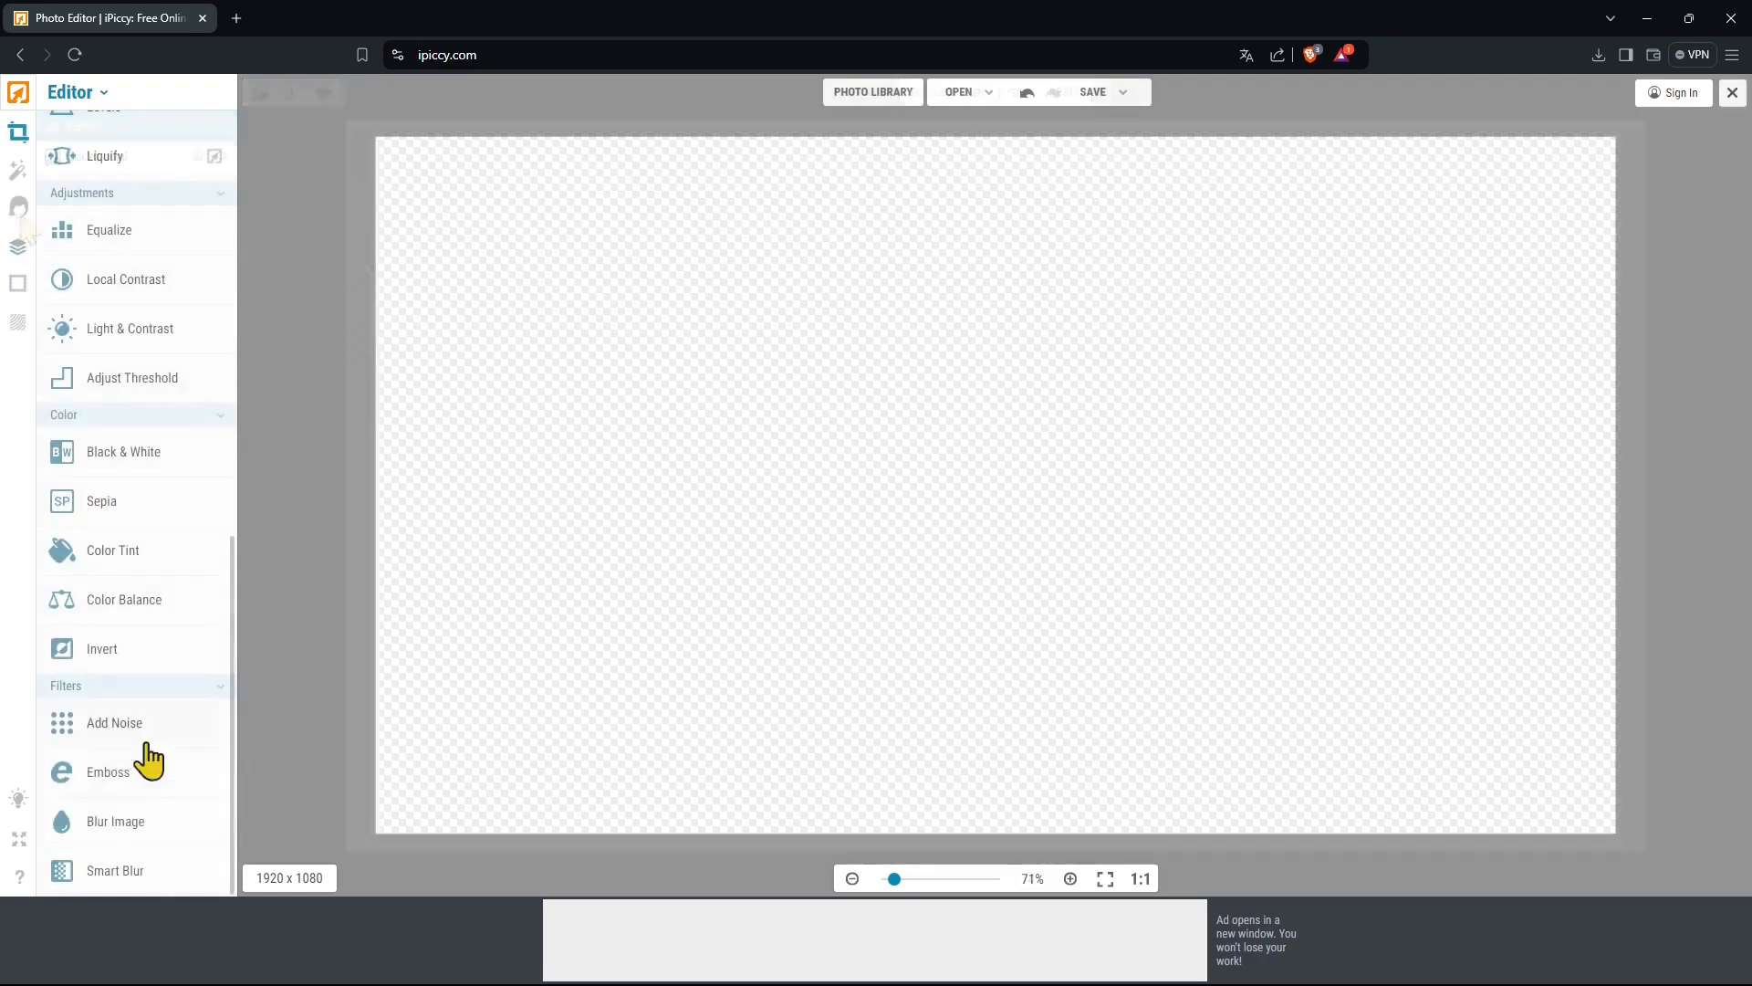
left_click(117, 822)
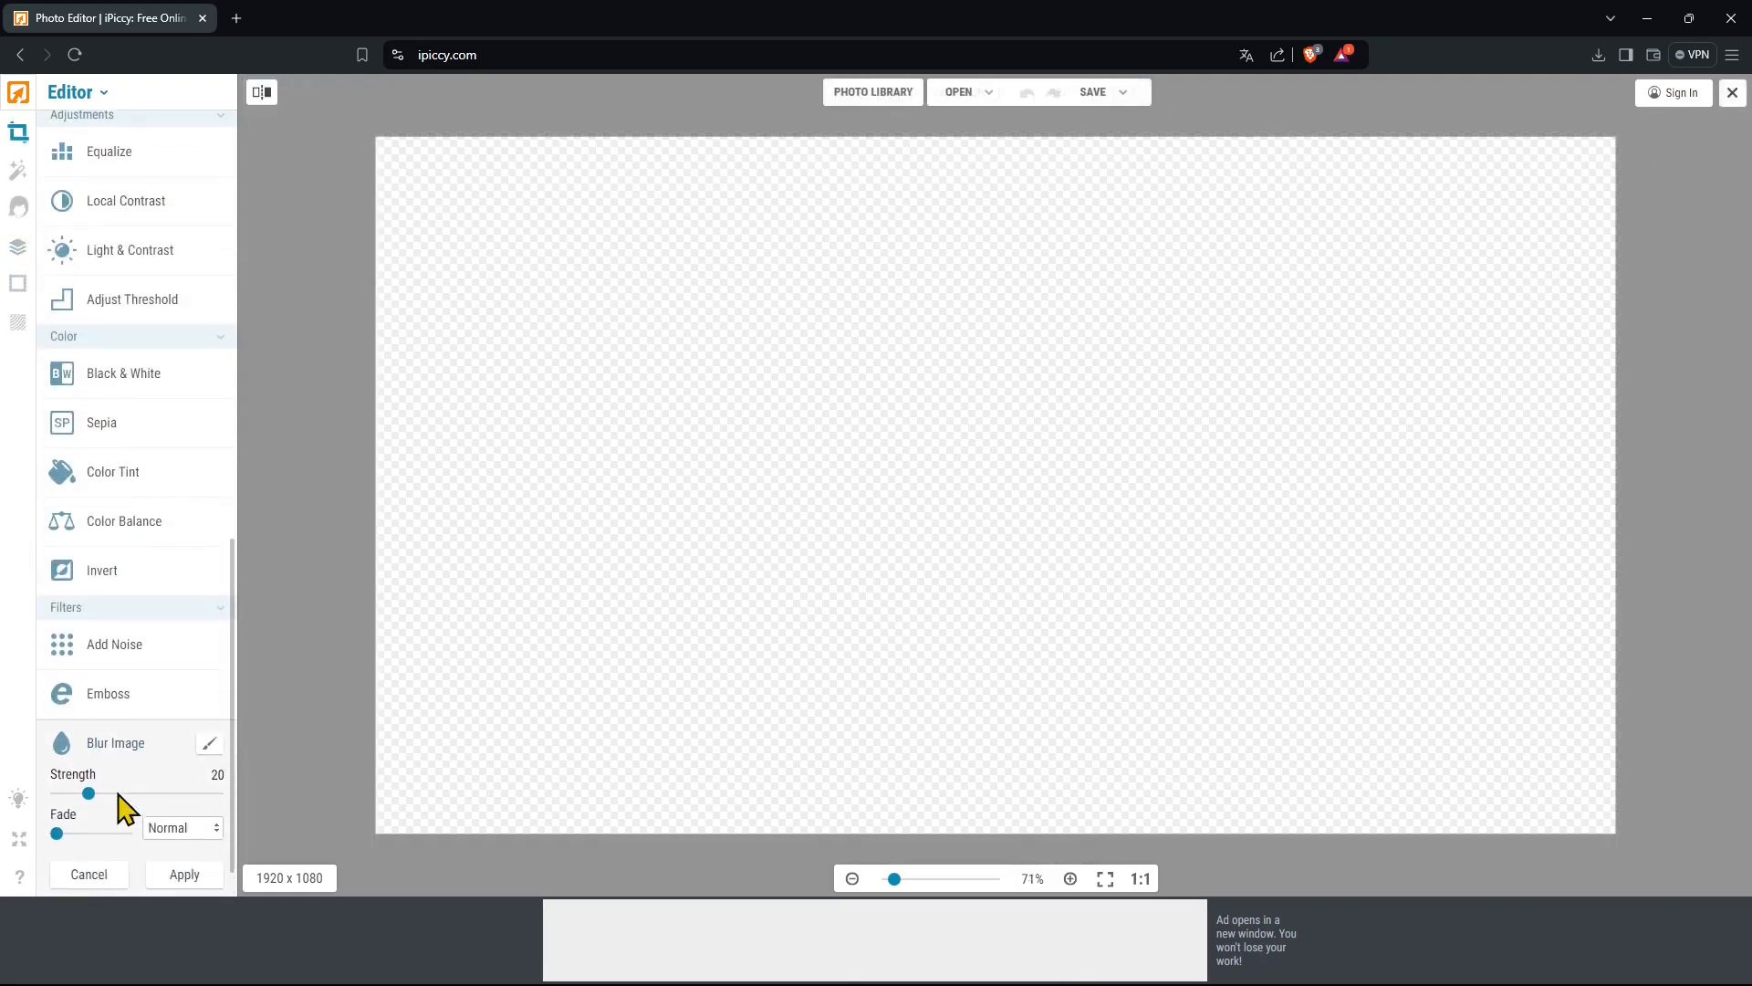
left_click(92, 603)
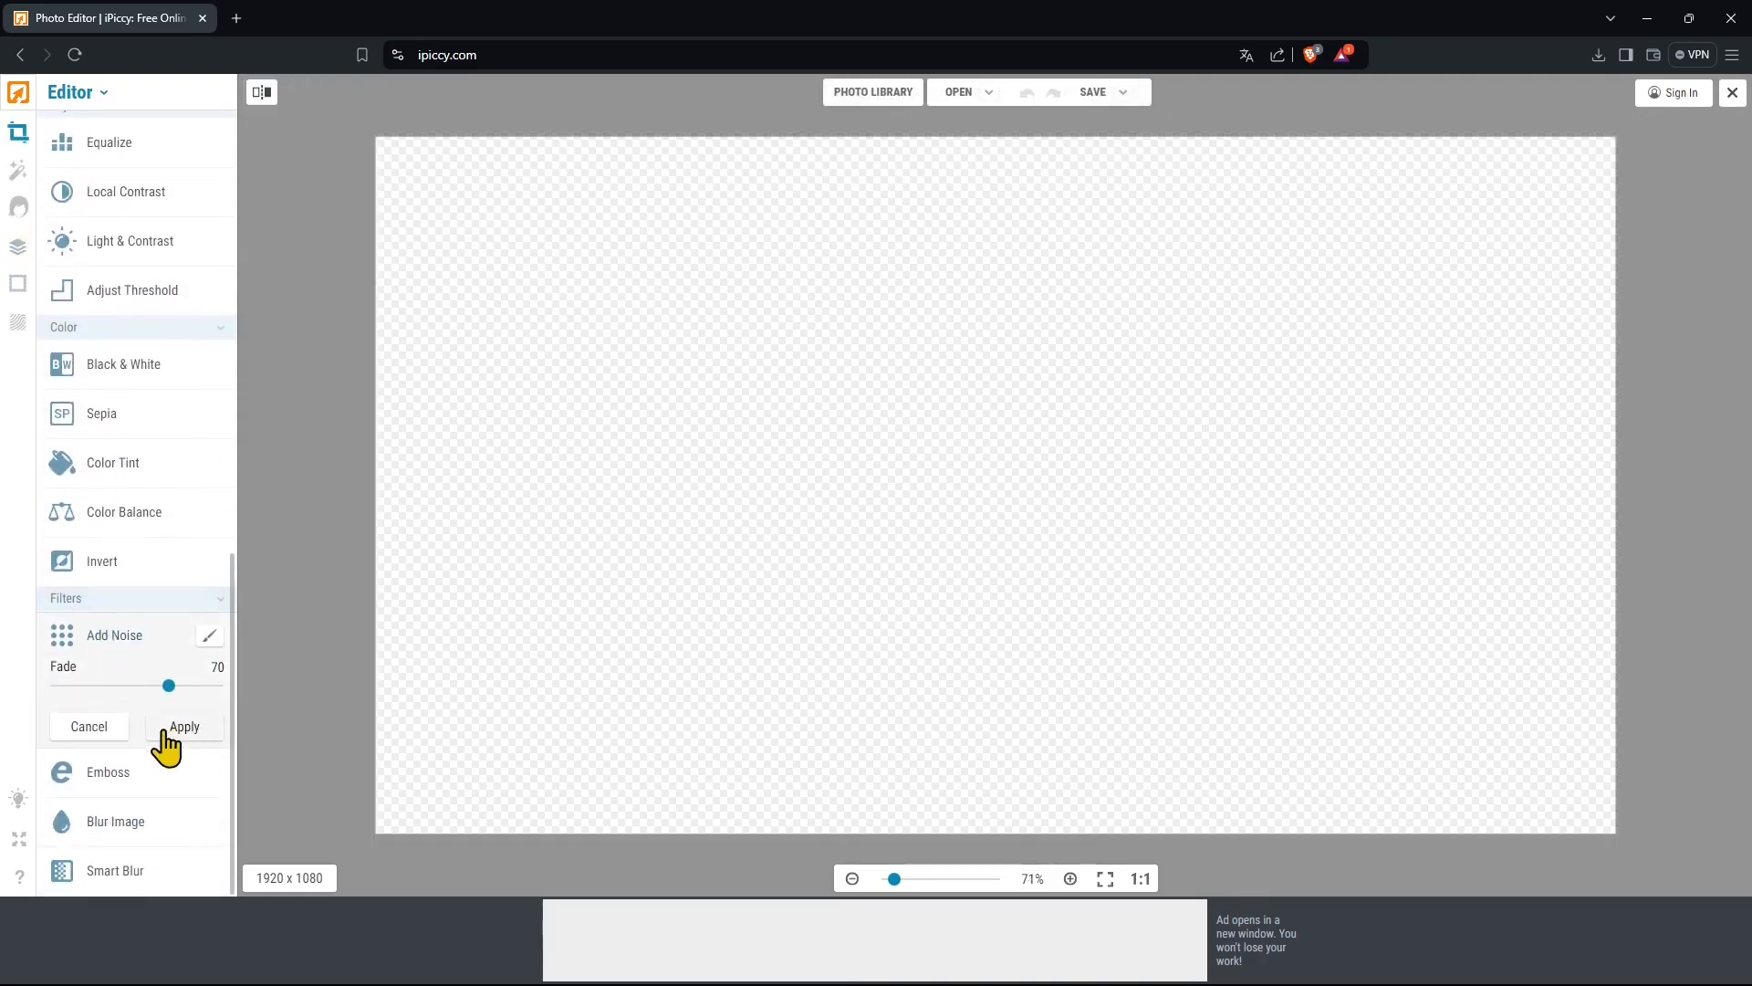
scroll(105, 789, "up", 3)
- Try and discard the dark grey Grunge texture on the transparent canvas, and select the orange Nature texture
left_click(31, 332)
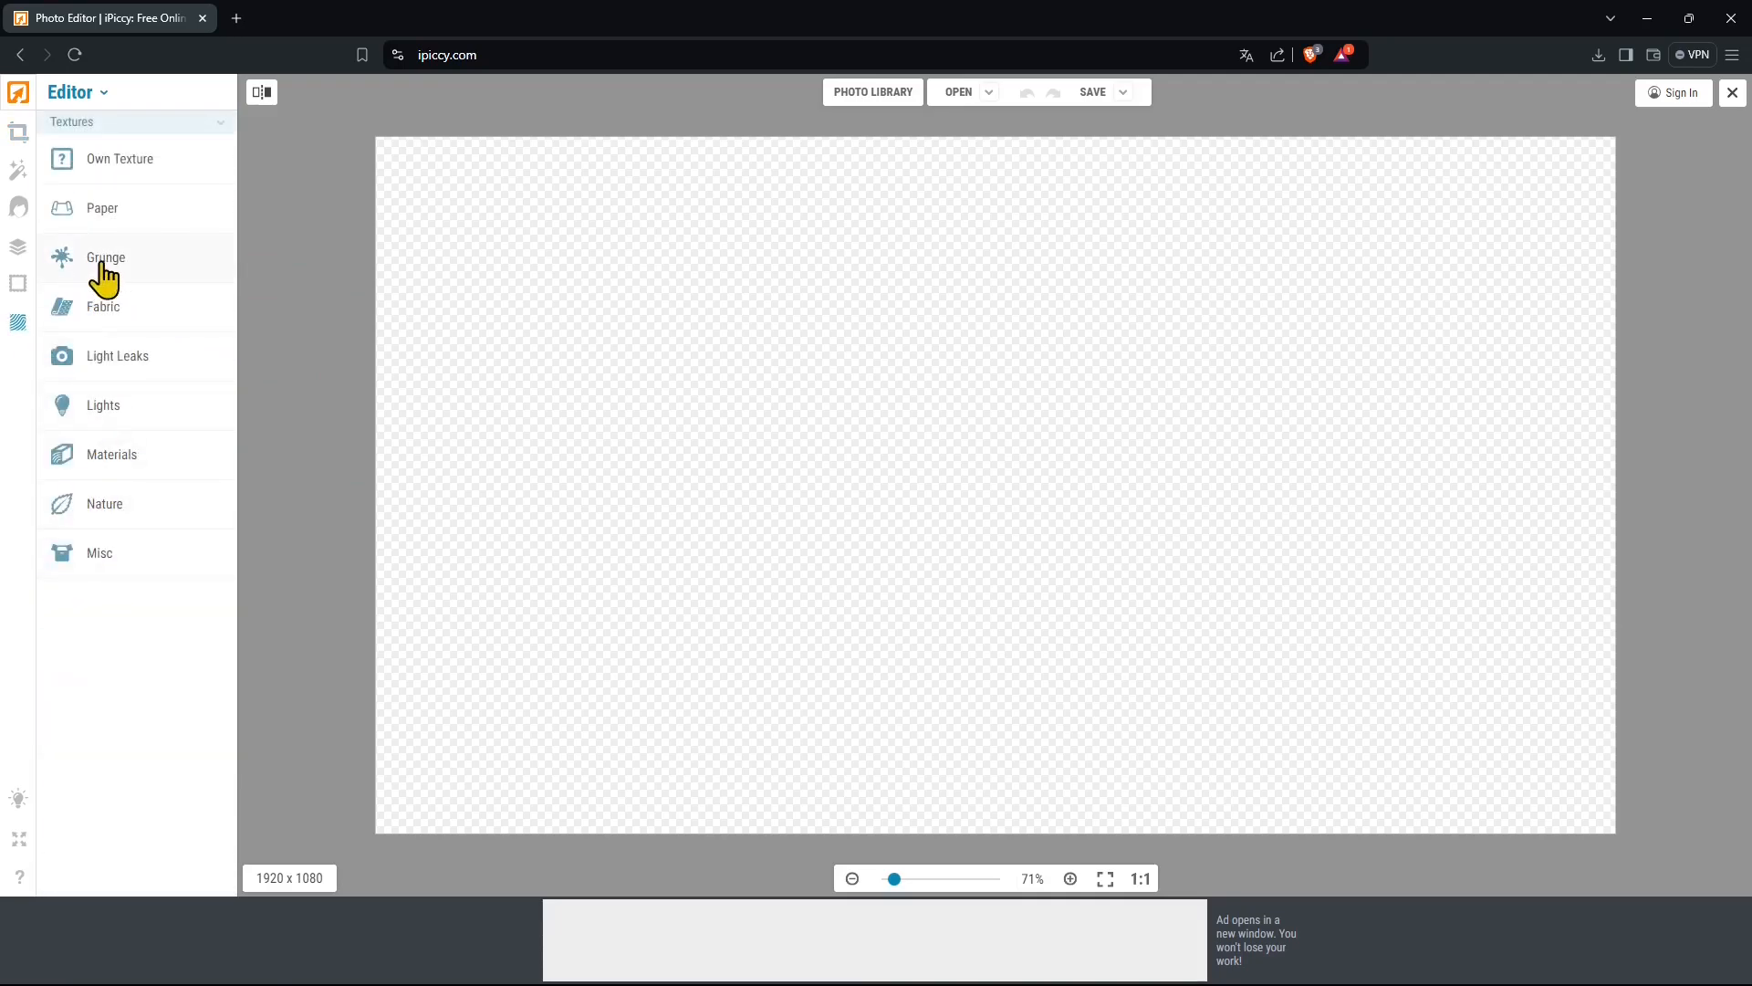
left_click(99, 270)
left_click(210, 381)
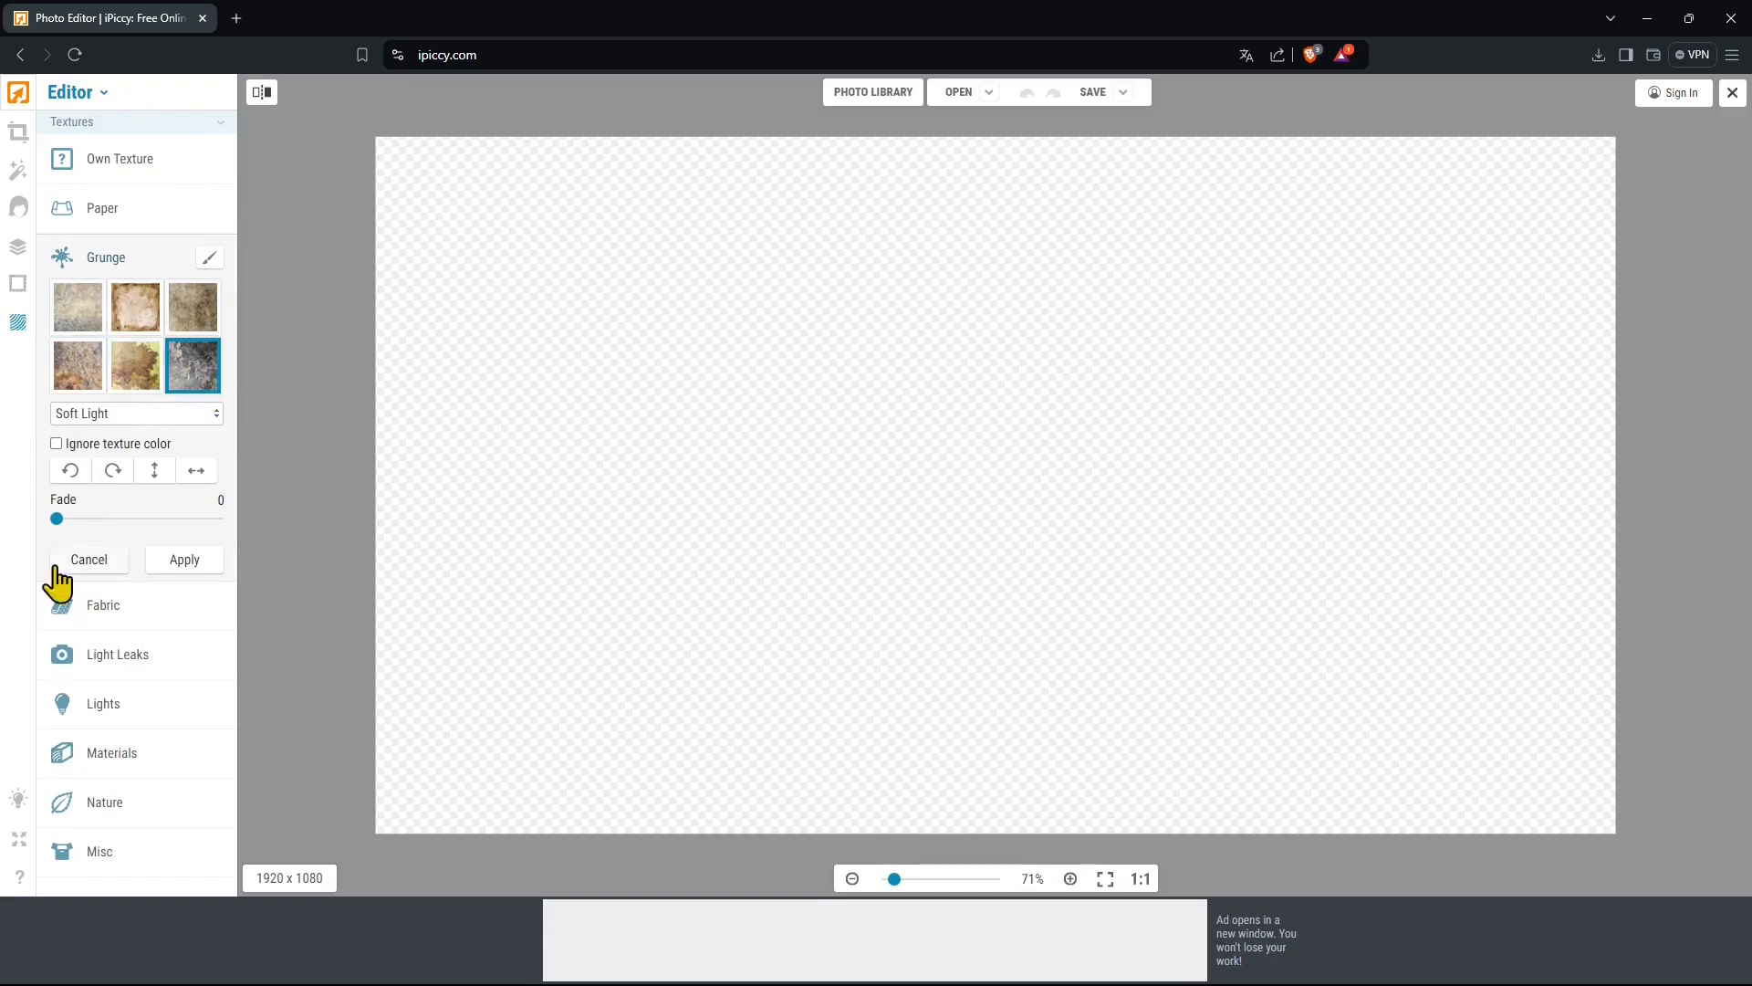
left_click(102, 811)
left_click(945, 595)
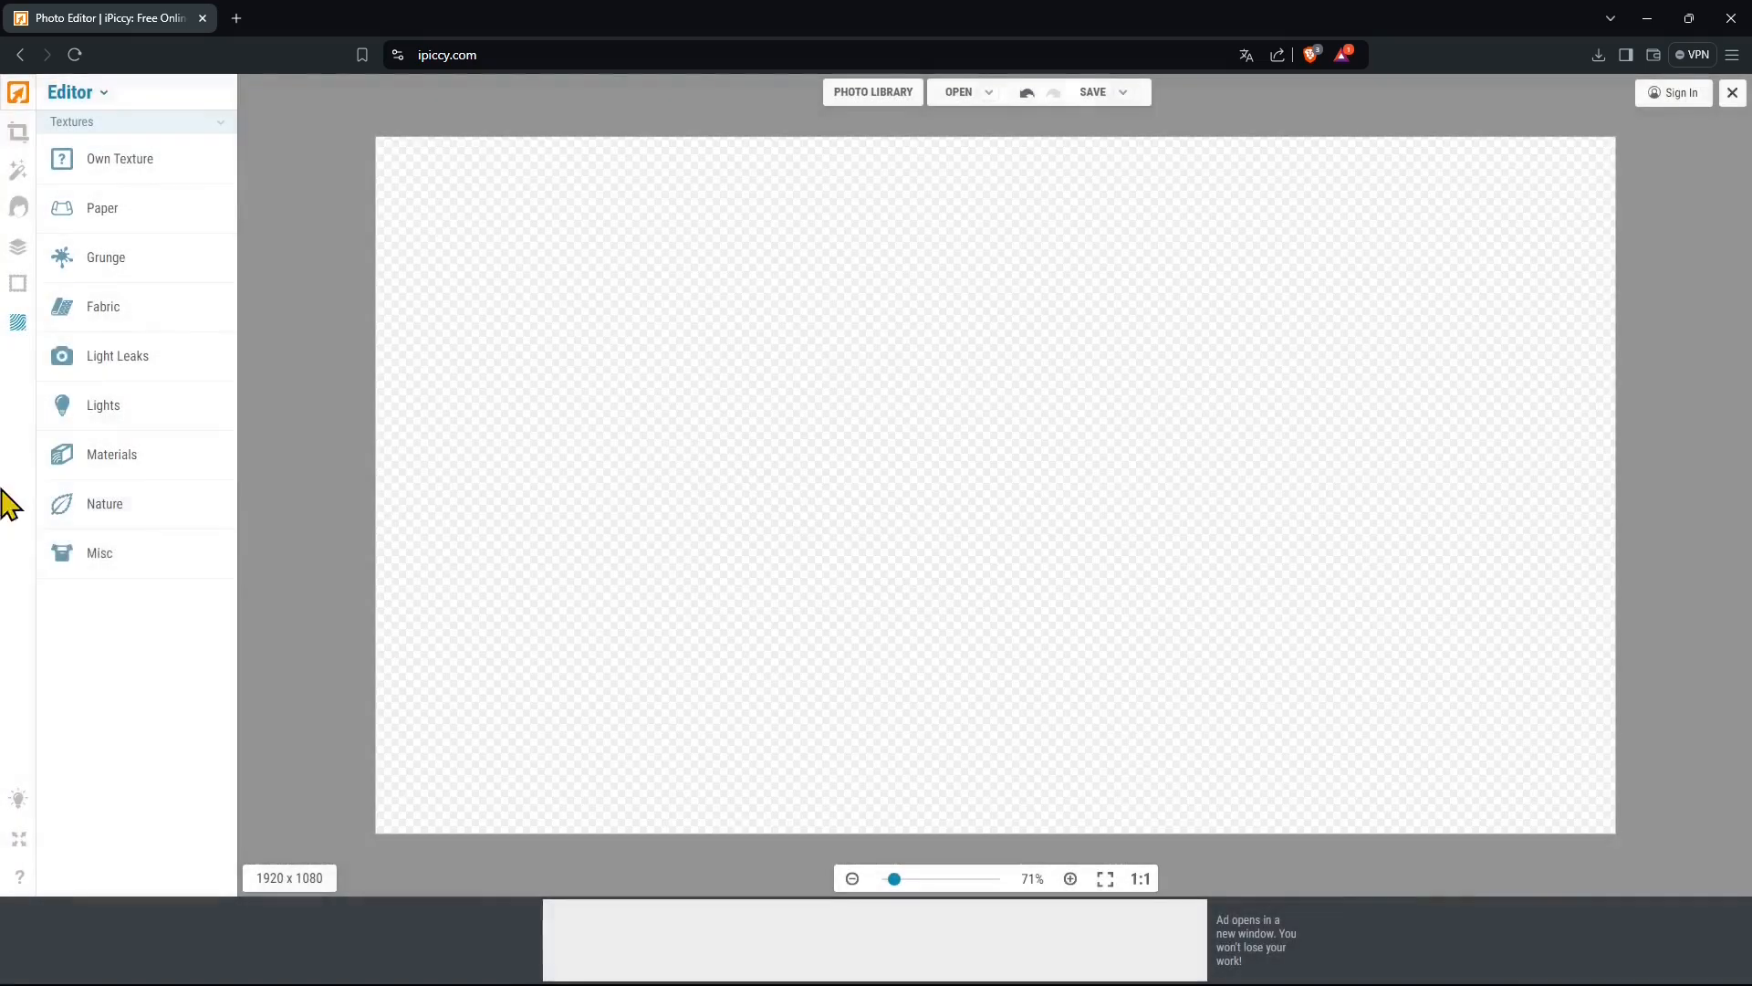
left_click(153, 557)
left_click(183, 564)
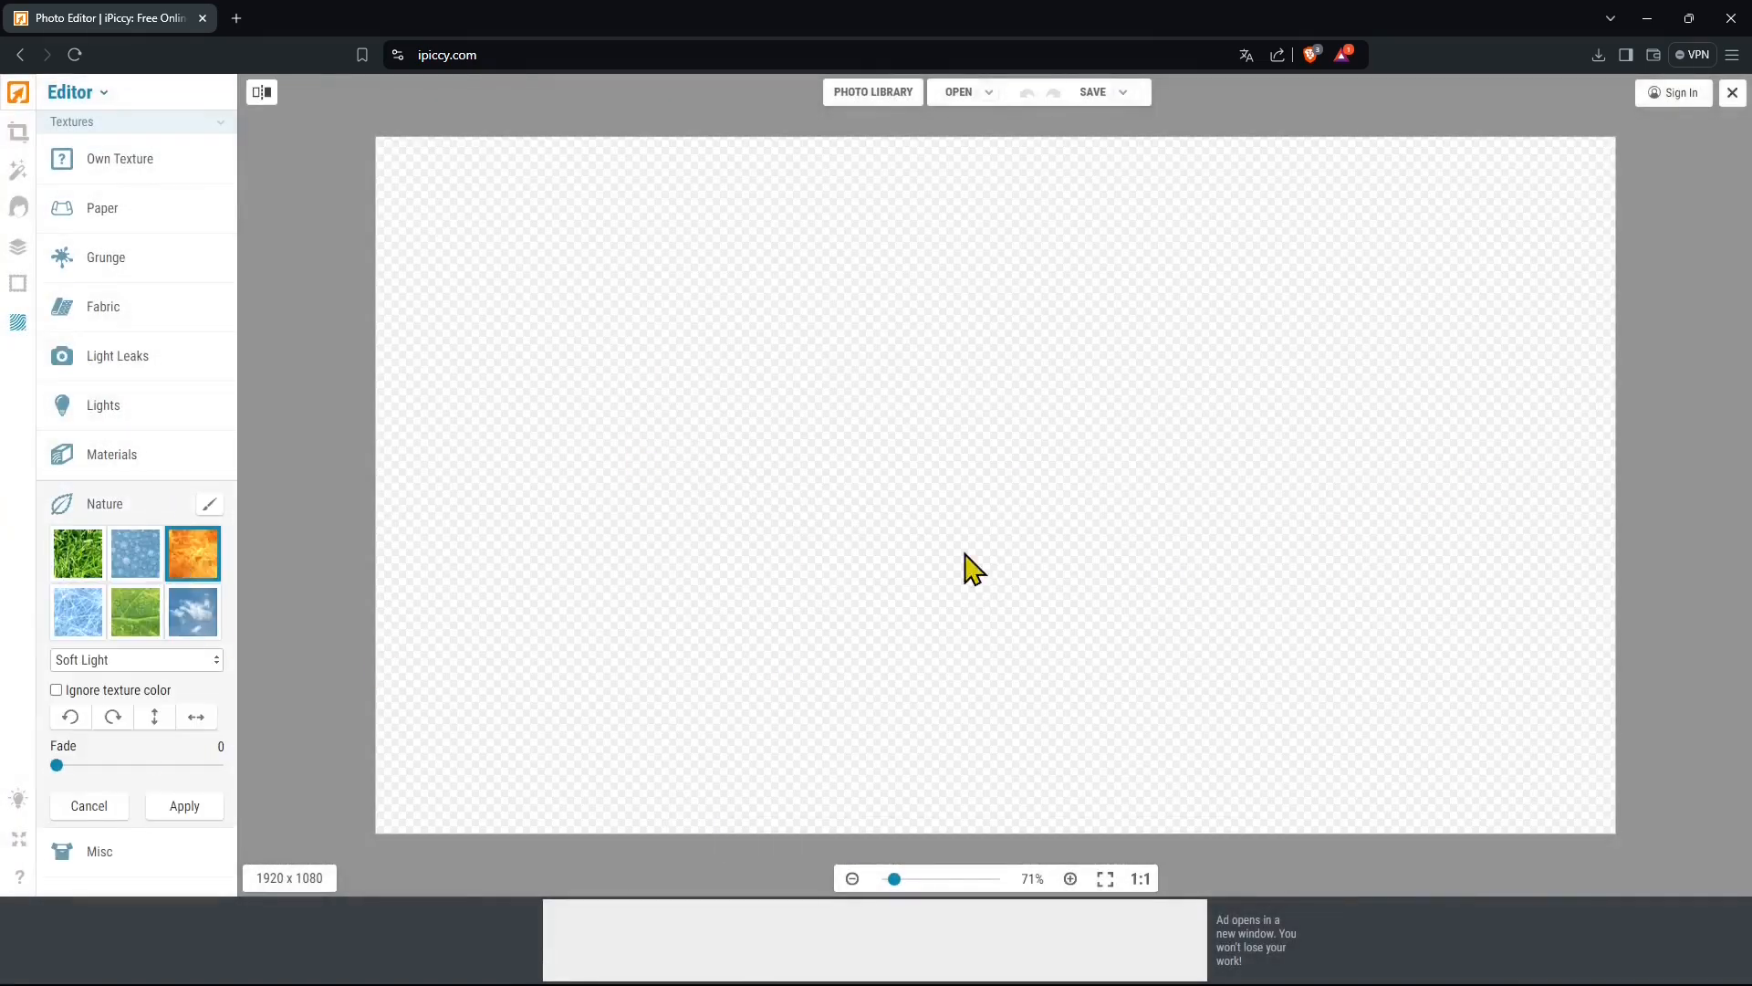
- Discard the pending Nature texture while switching to the photo effects
left_click(18, 284)
left_click(908, 601)
left_click(17, 179)
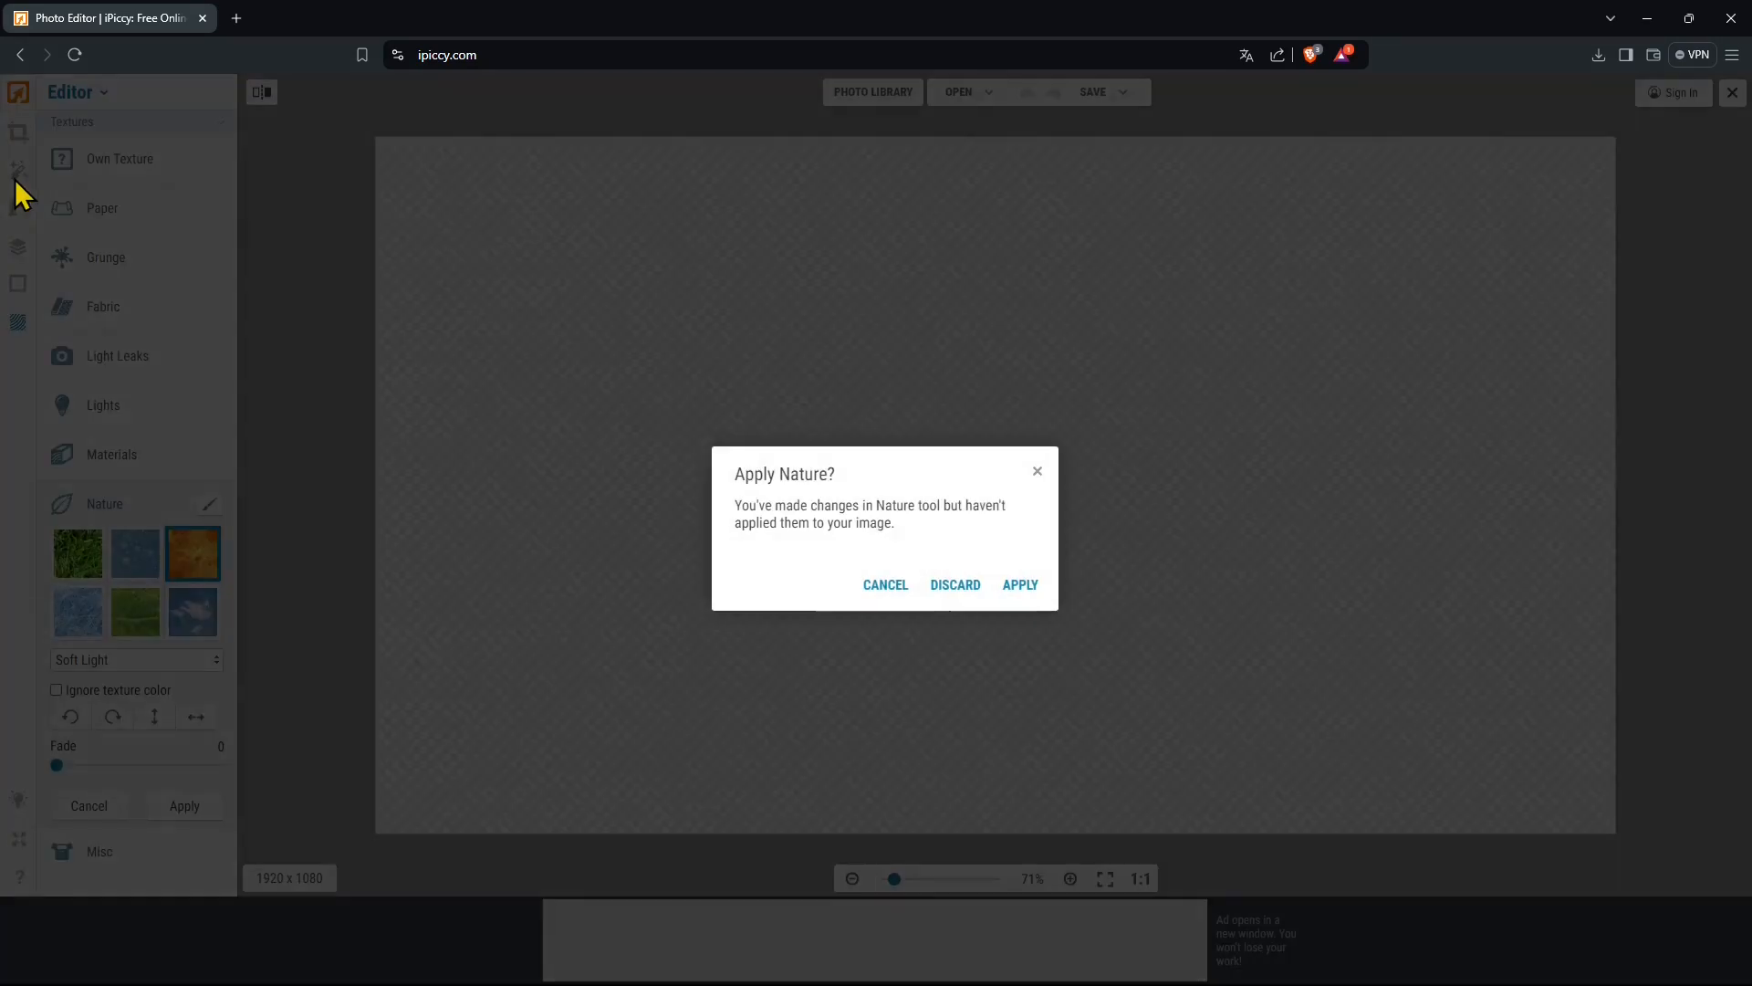
left_click(949, 586)
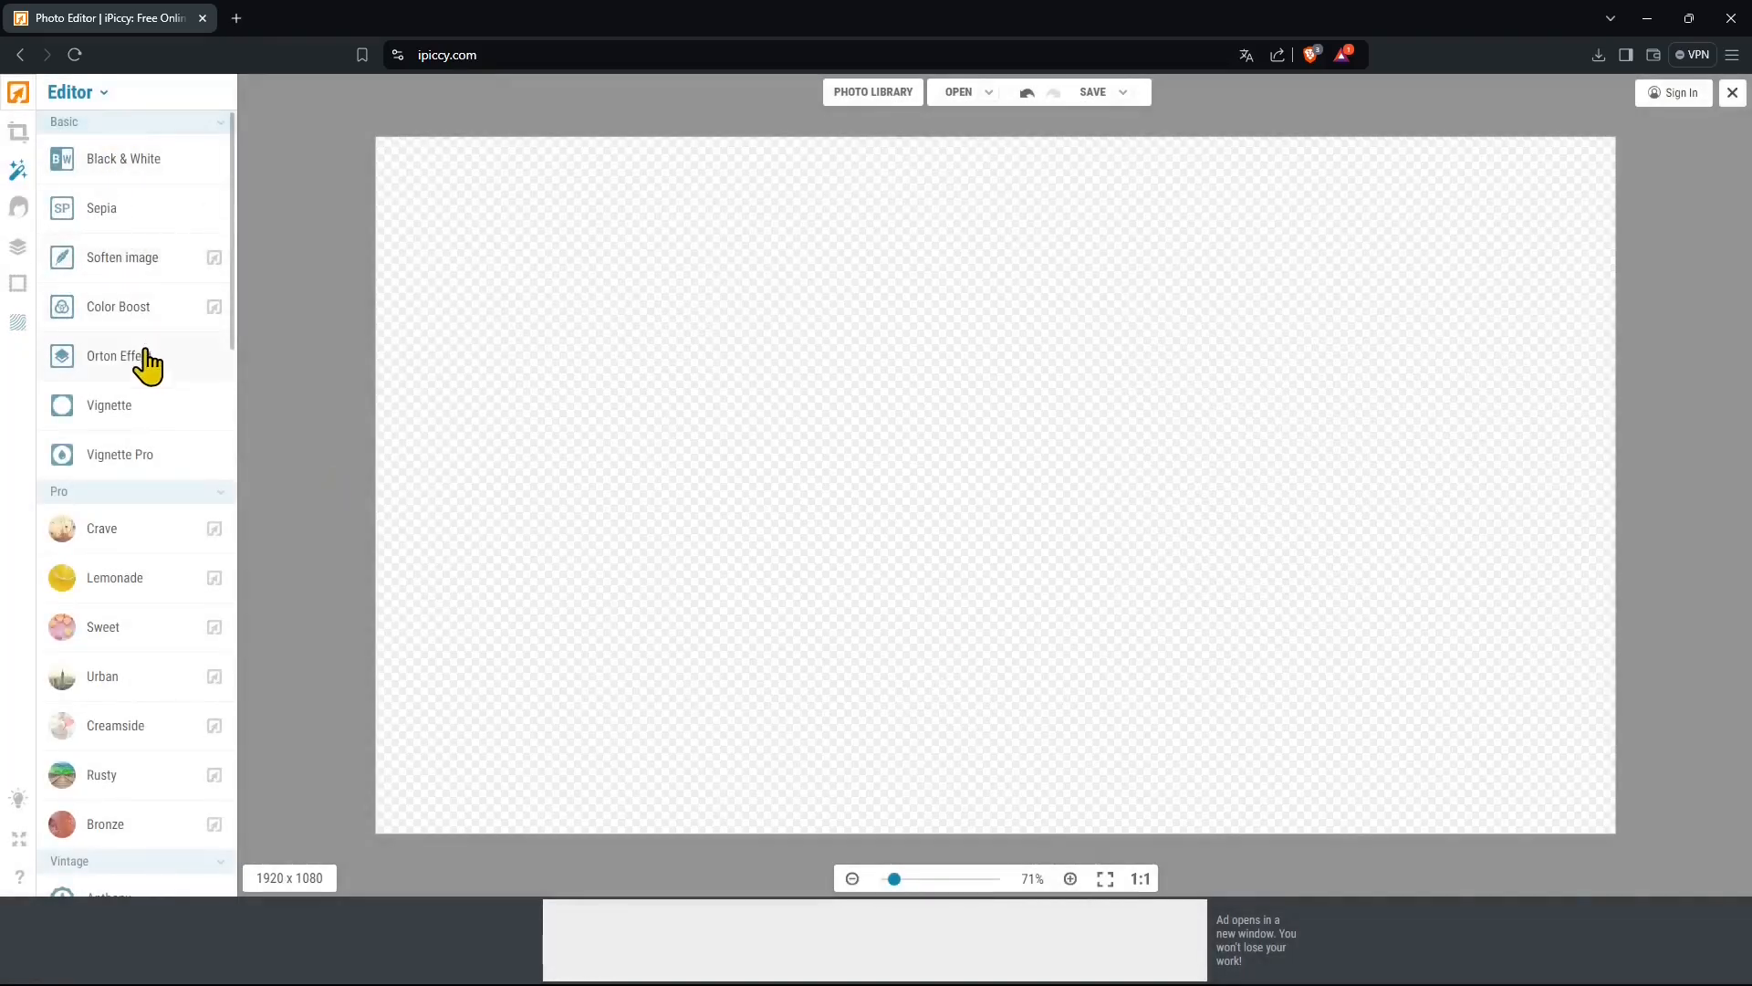
- Browse the whole list of photo effects and the edit tools down to the Adjustments, Color and Filters groups
scroll(97, 488, "down", 10)
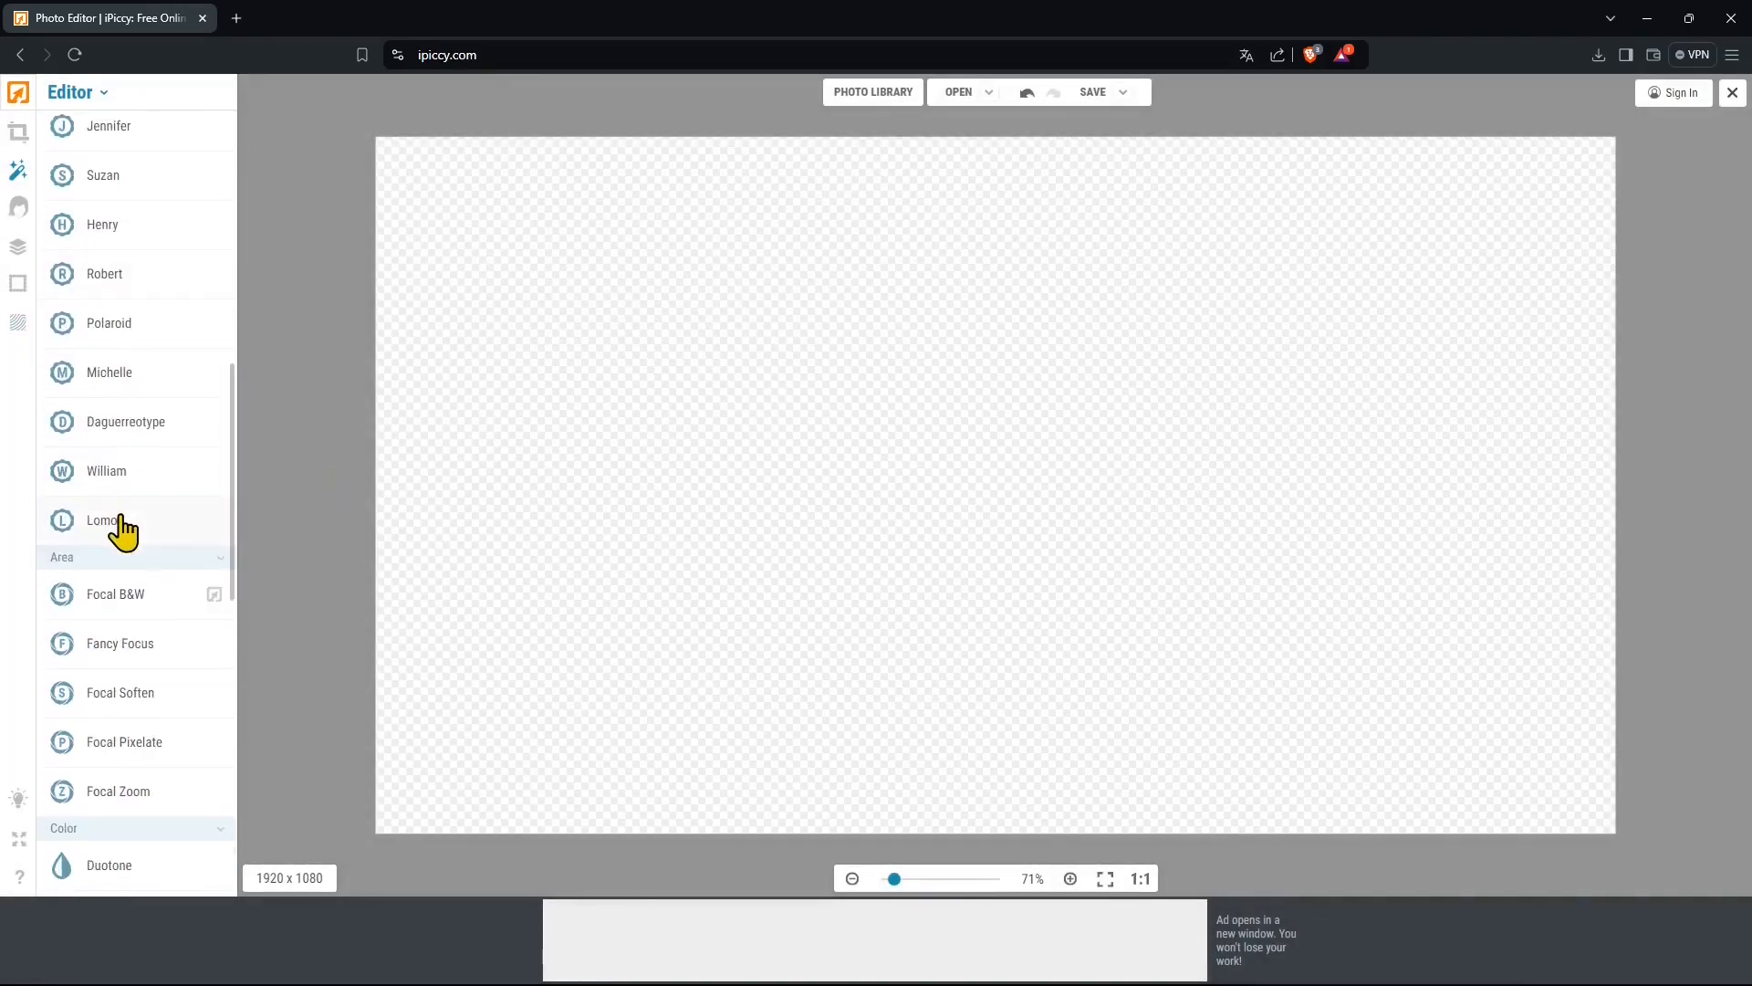
scroll(179, 496, "down", 5)
scroll(200, 579, "down", 2)
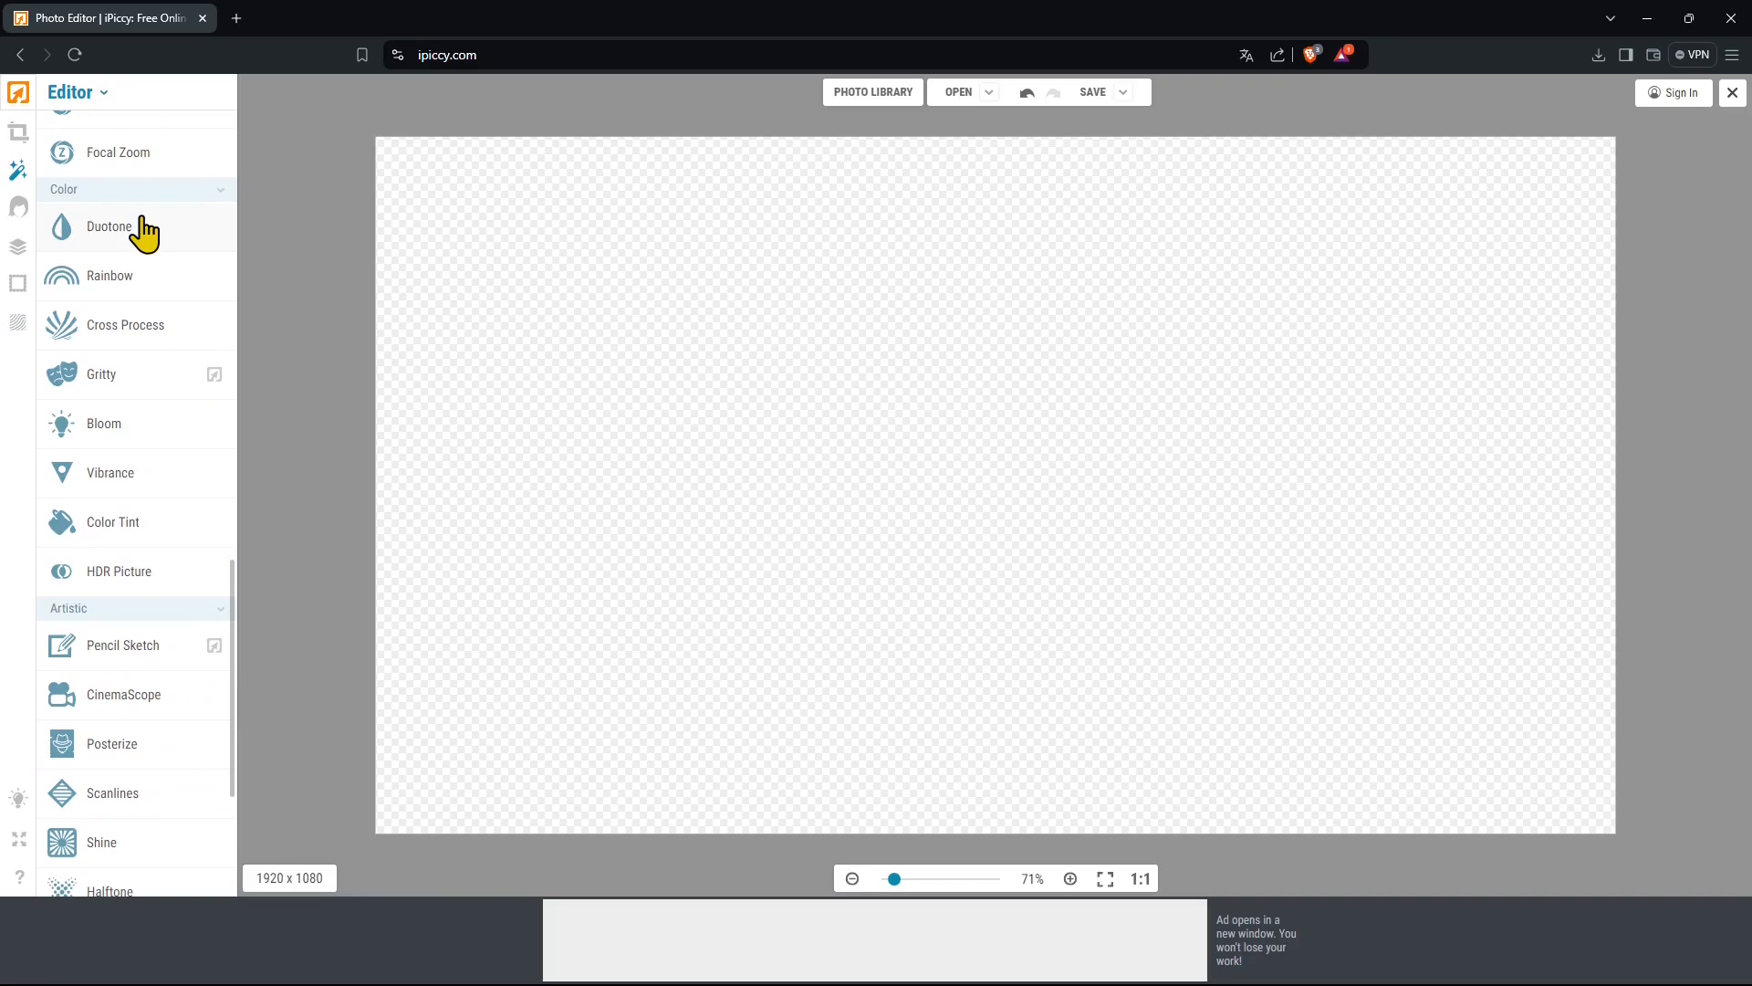
scroll(152, 598, "down", 2)
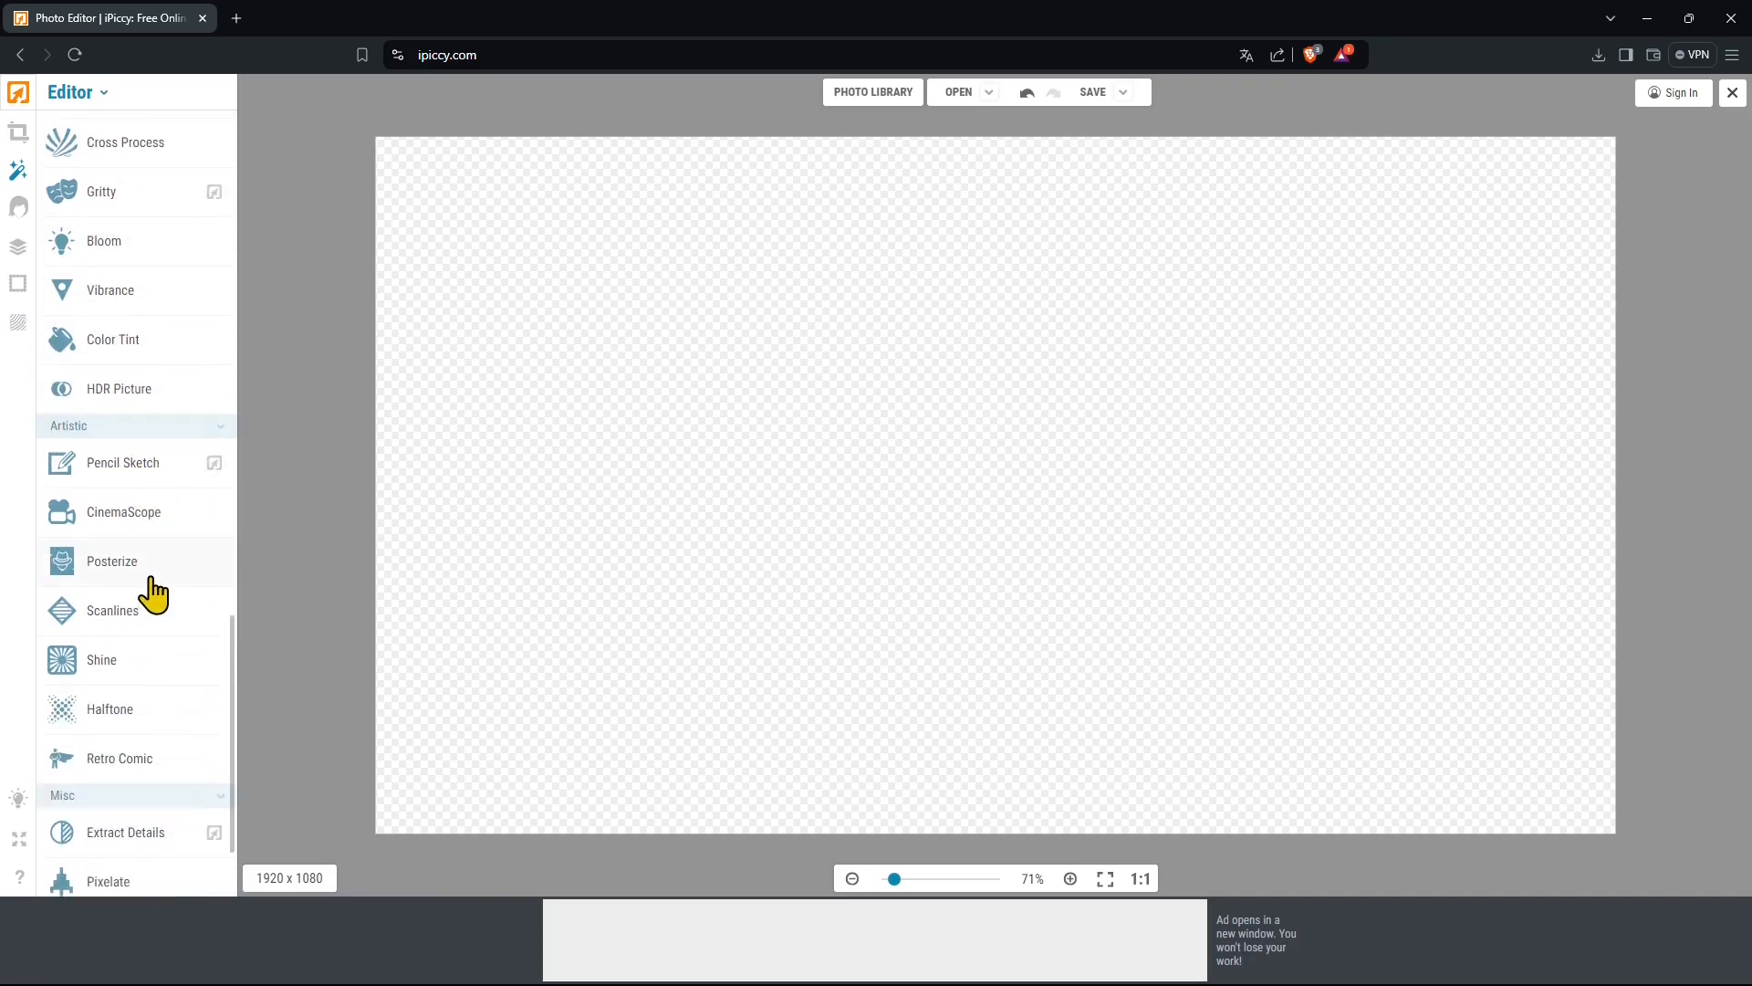
scroll(151, 575, "down", 2)
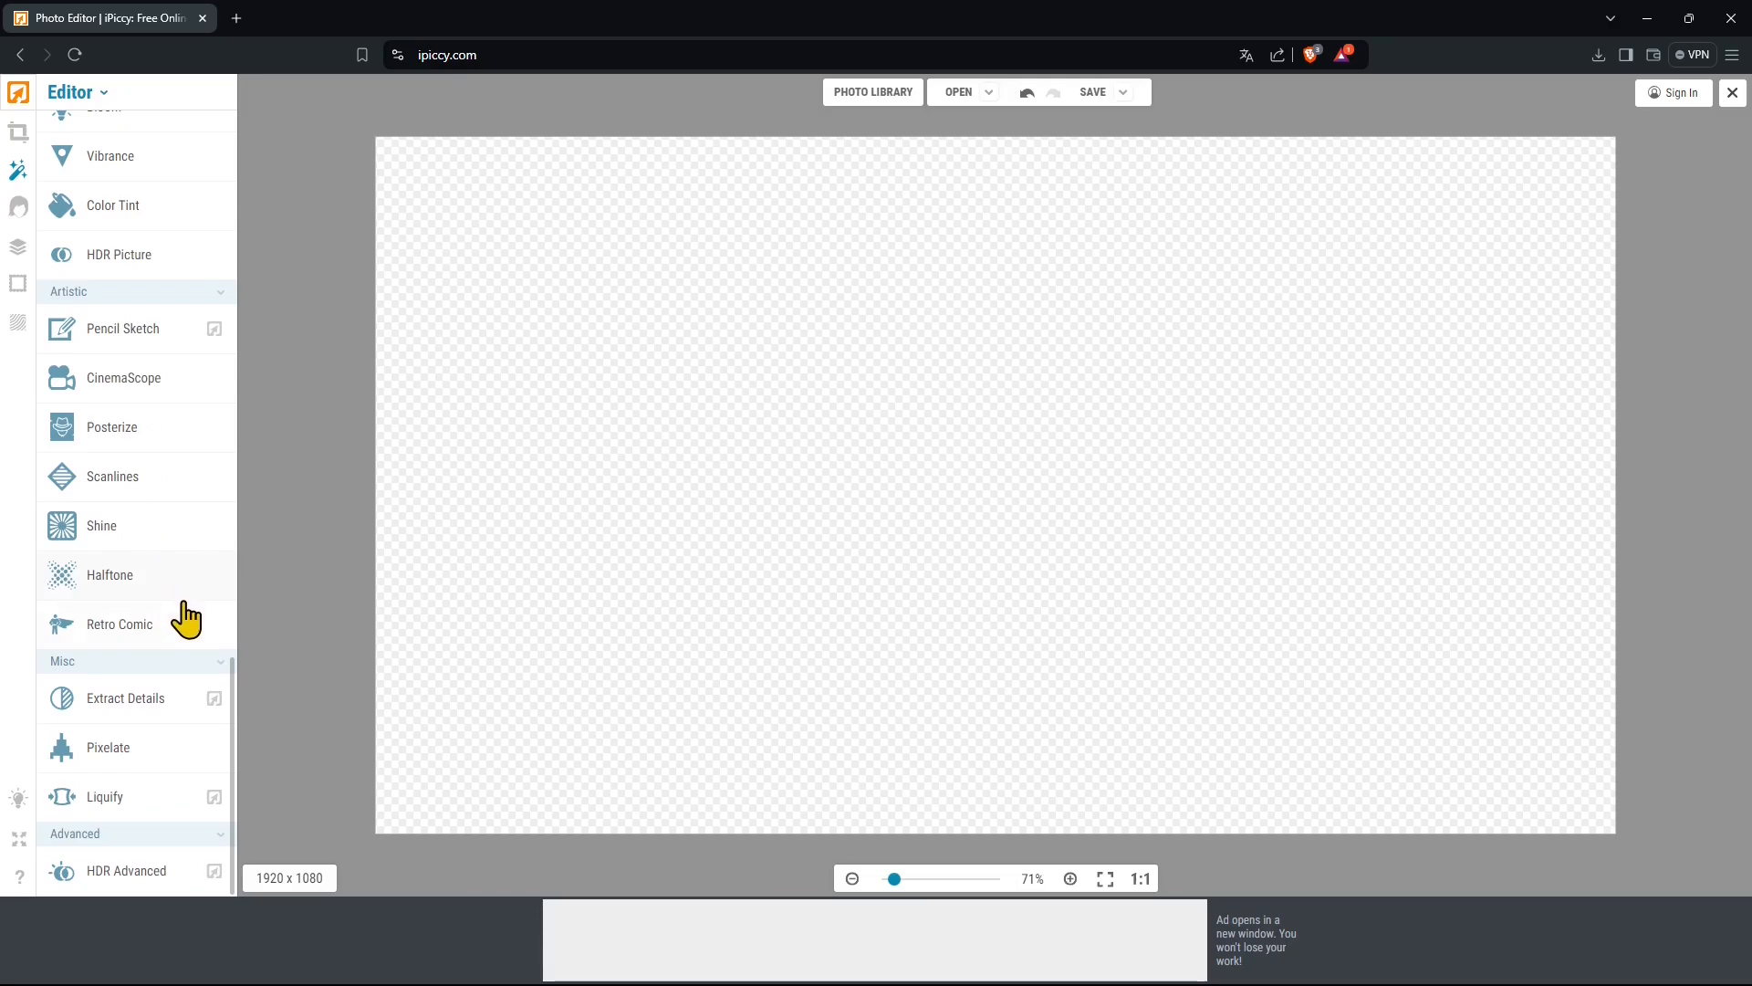
scroll(79, 606, "up", 12)
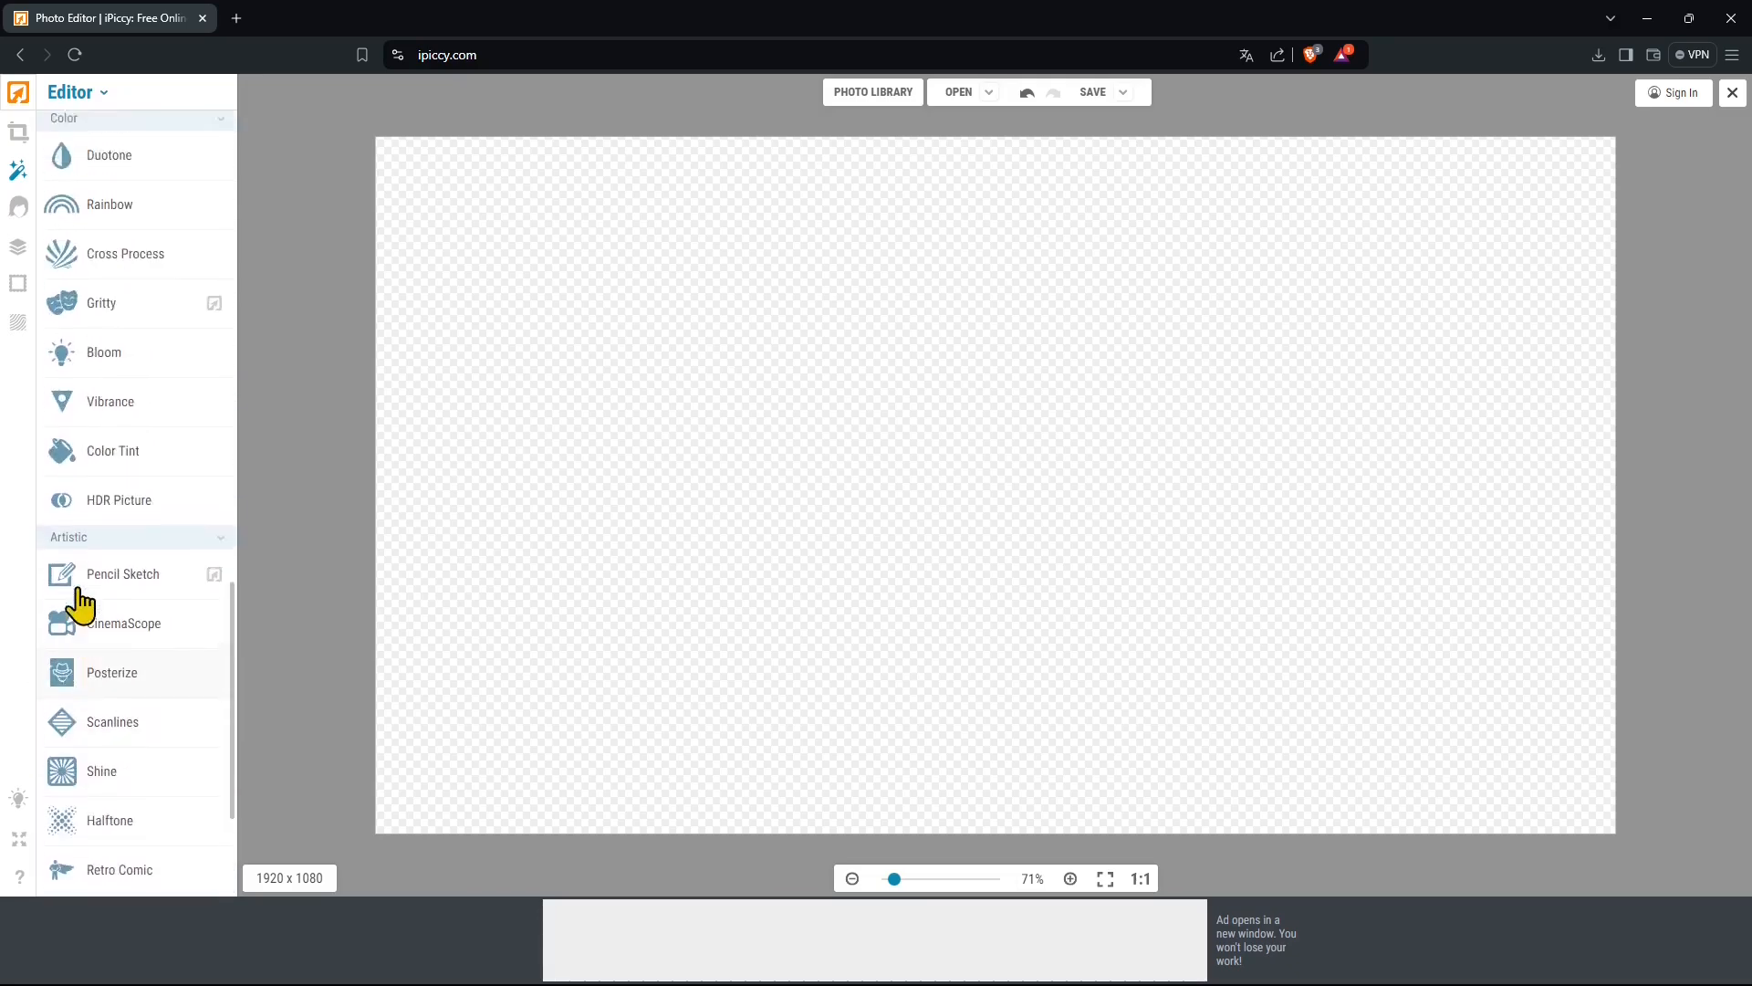
scroll(115, 560, "up", 12)
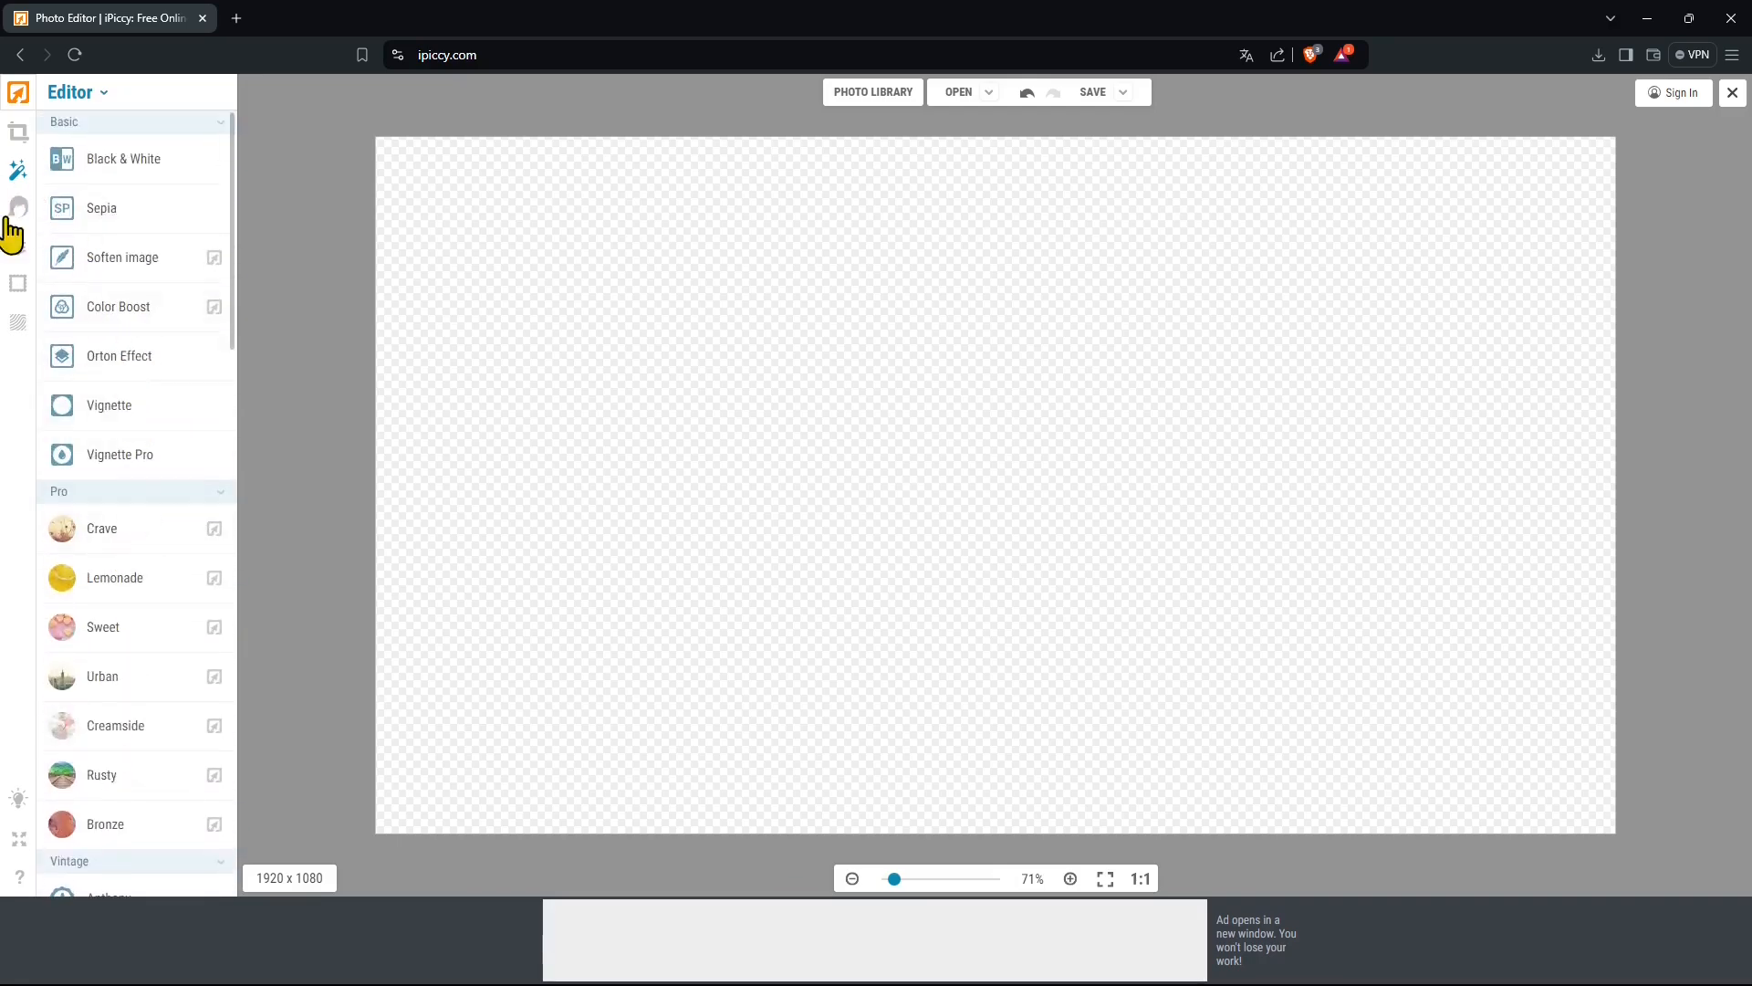
left_click(19, 135)
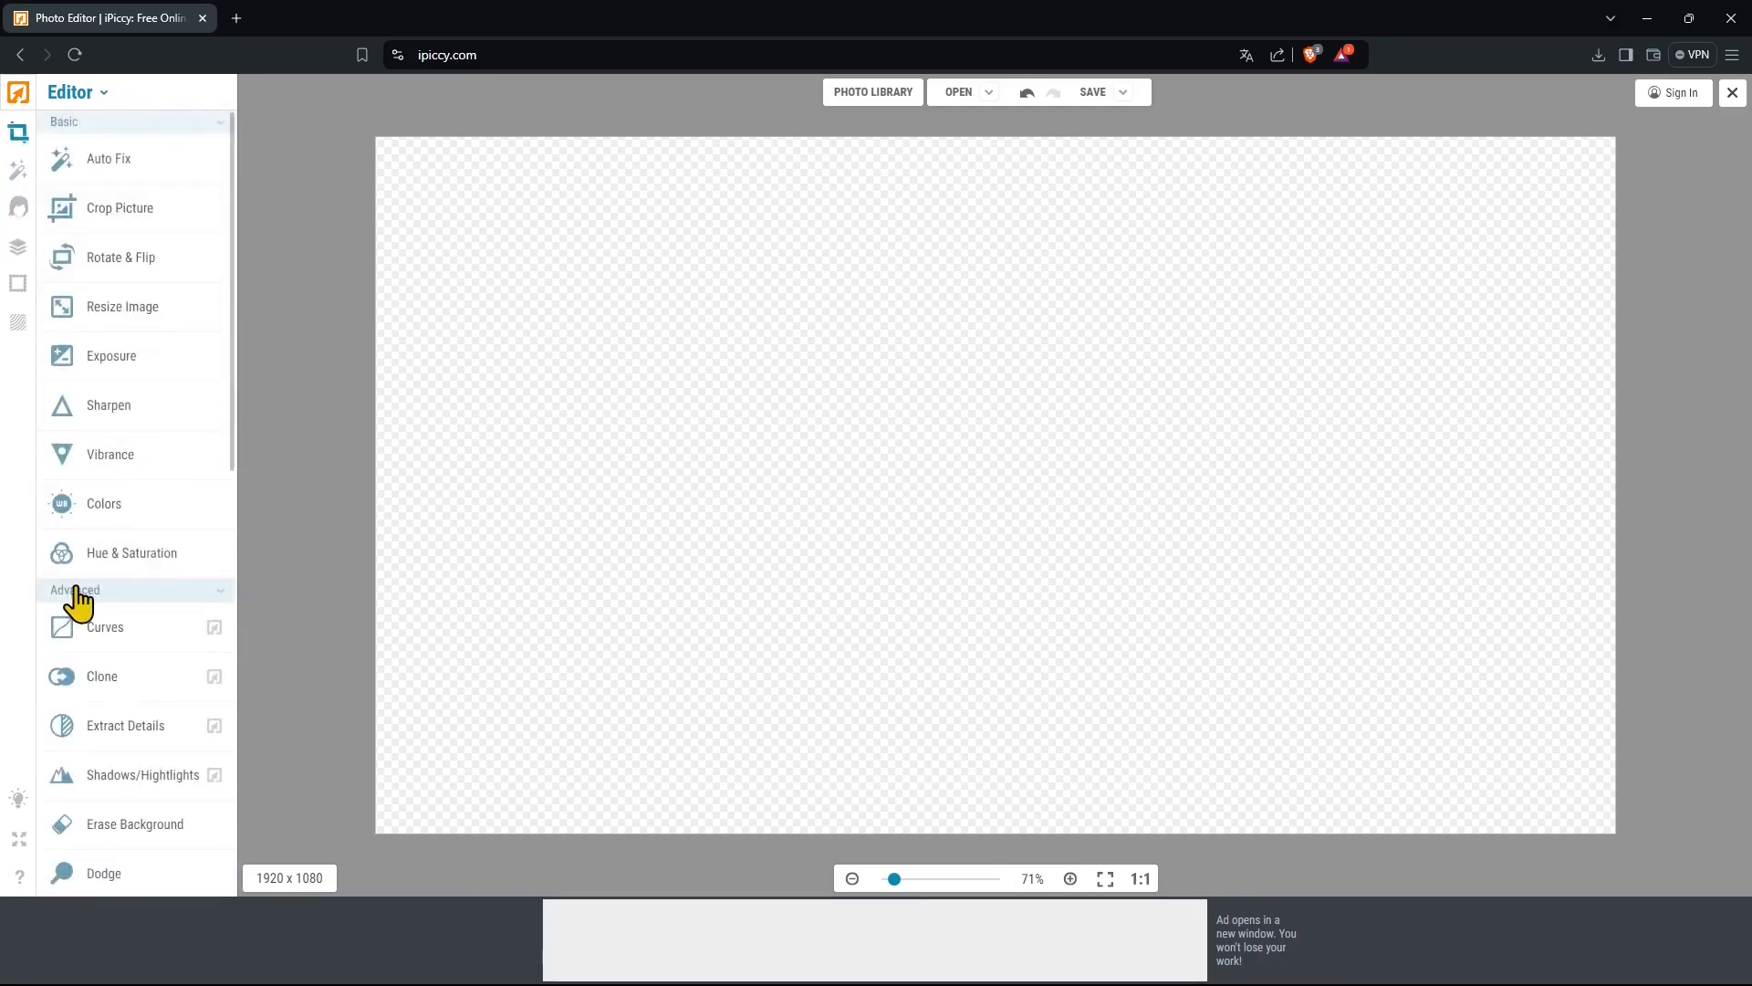
scroll(82, 599, "down", 9)
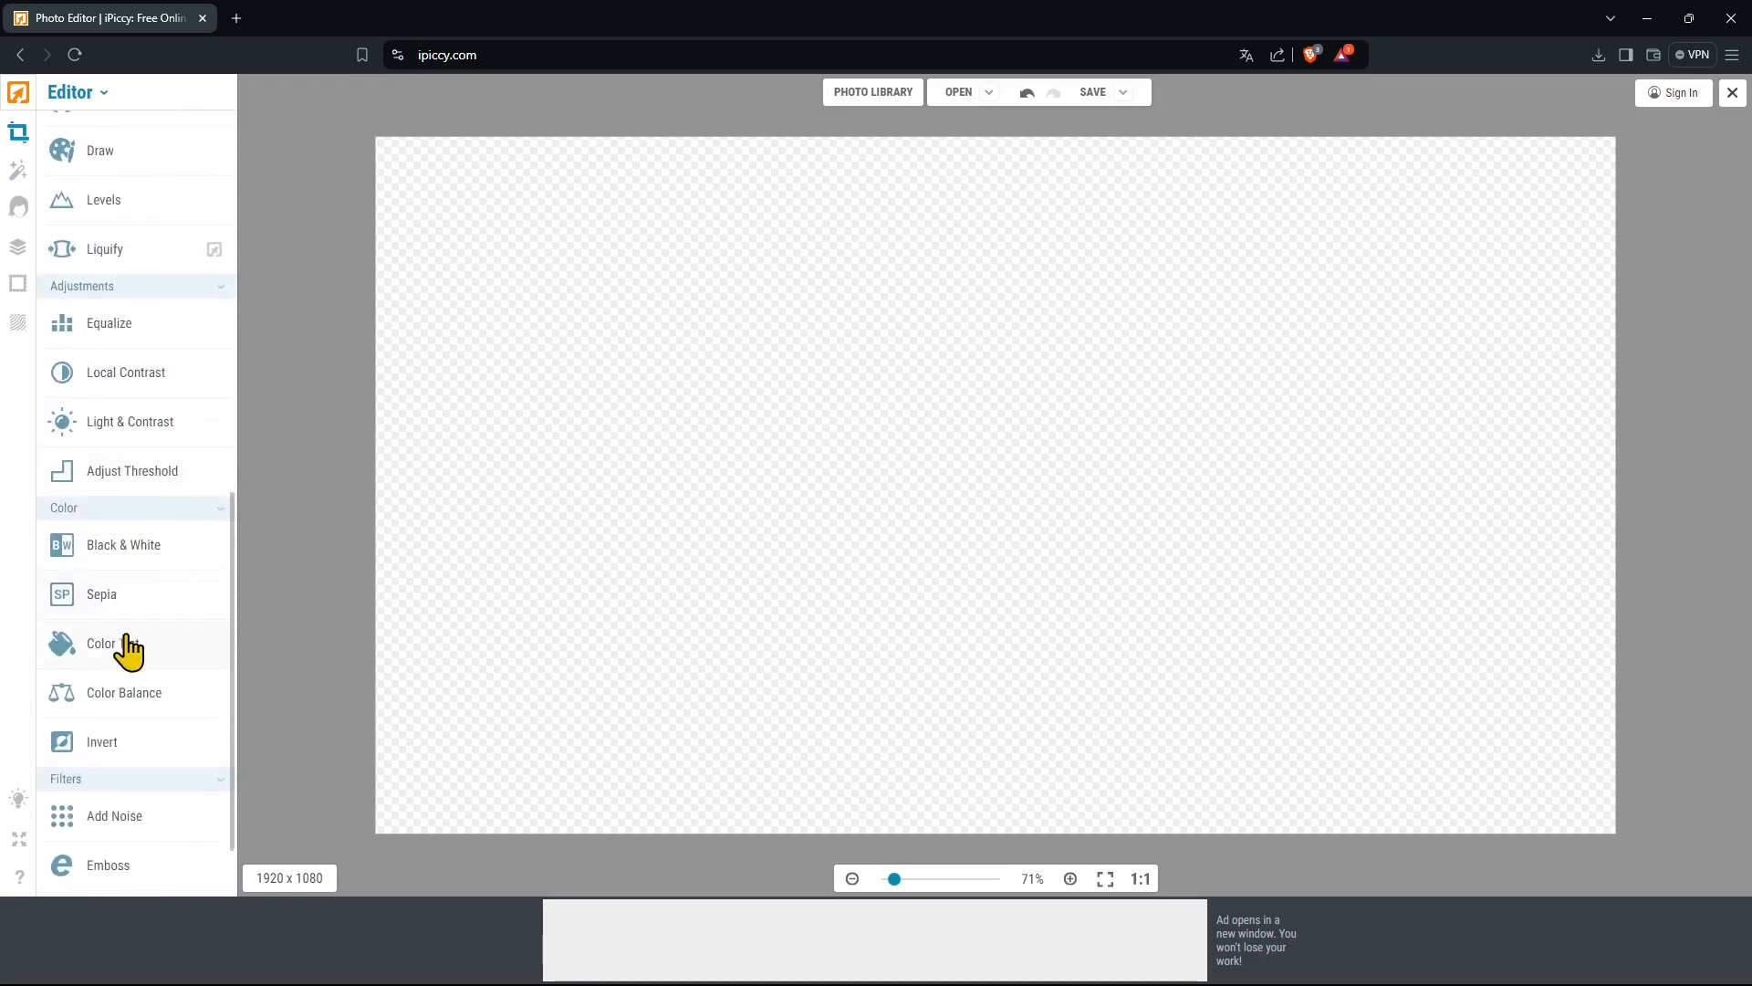
scroll(118, 638, "down", 1)
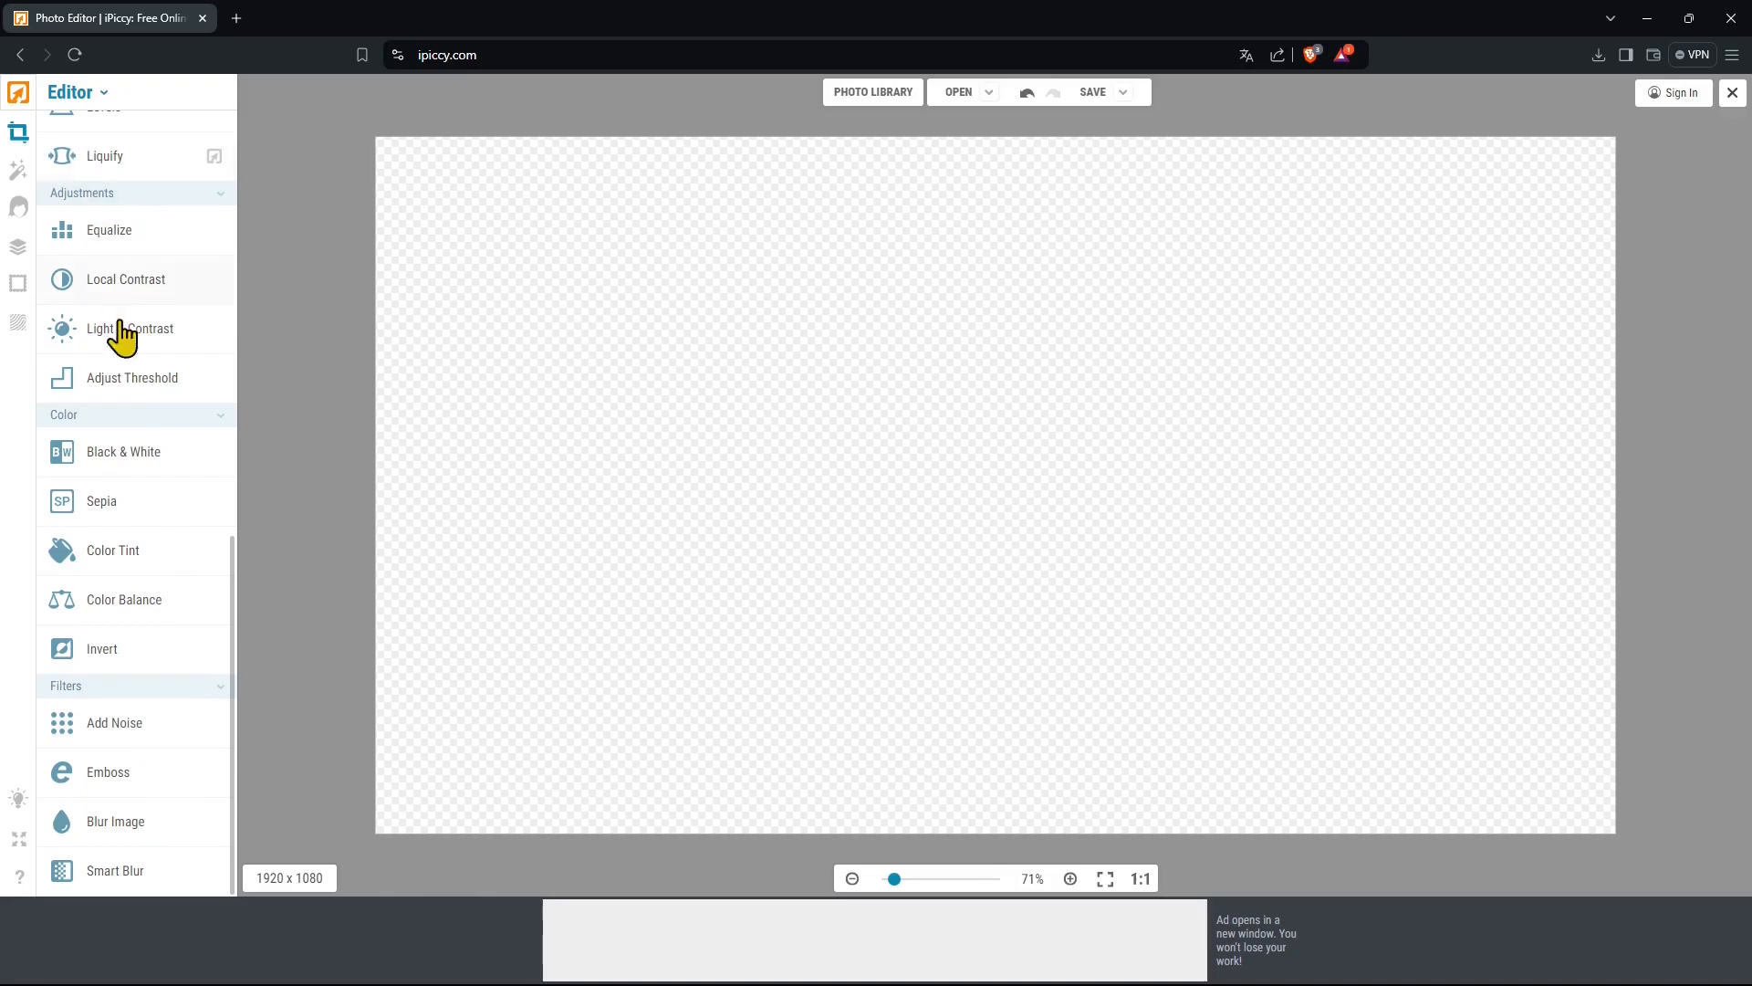
- Switch the editor to the dark theme, and try full-screen mode, dismissing the sign-in form
left_click(18, 803)
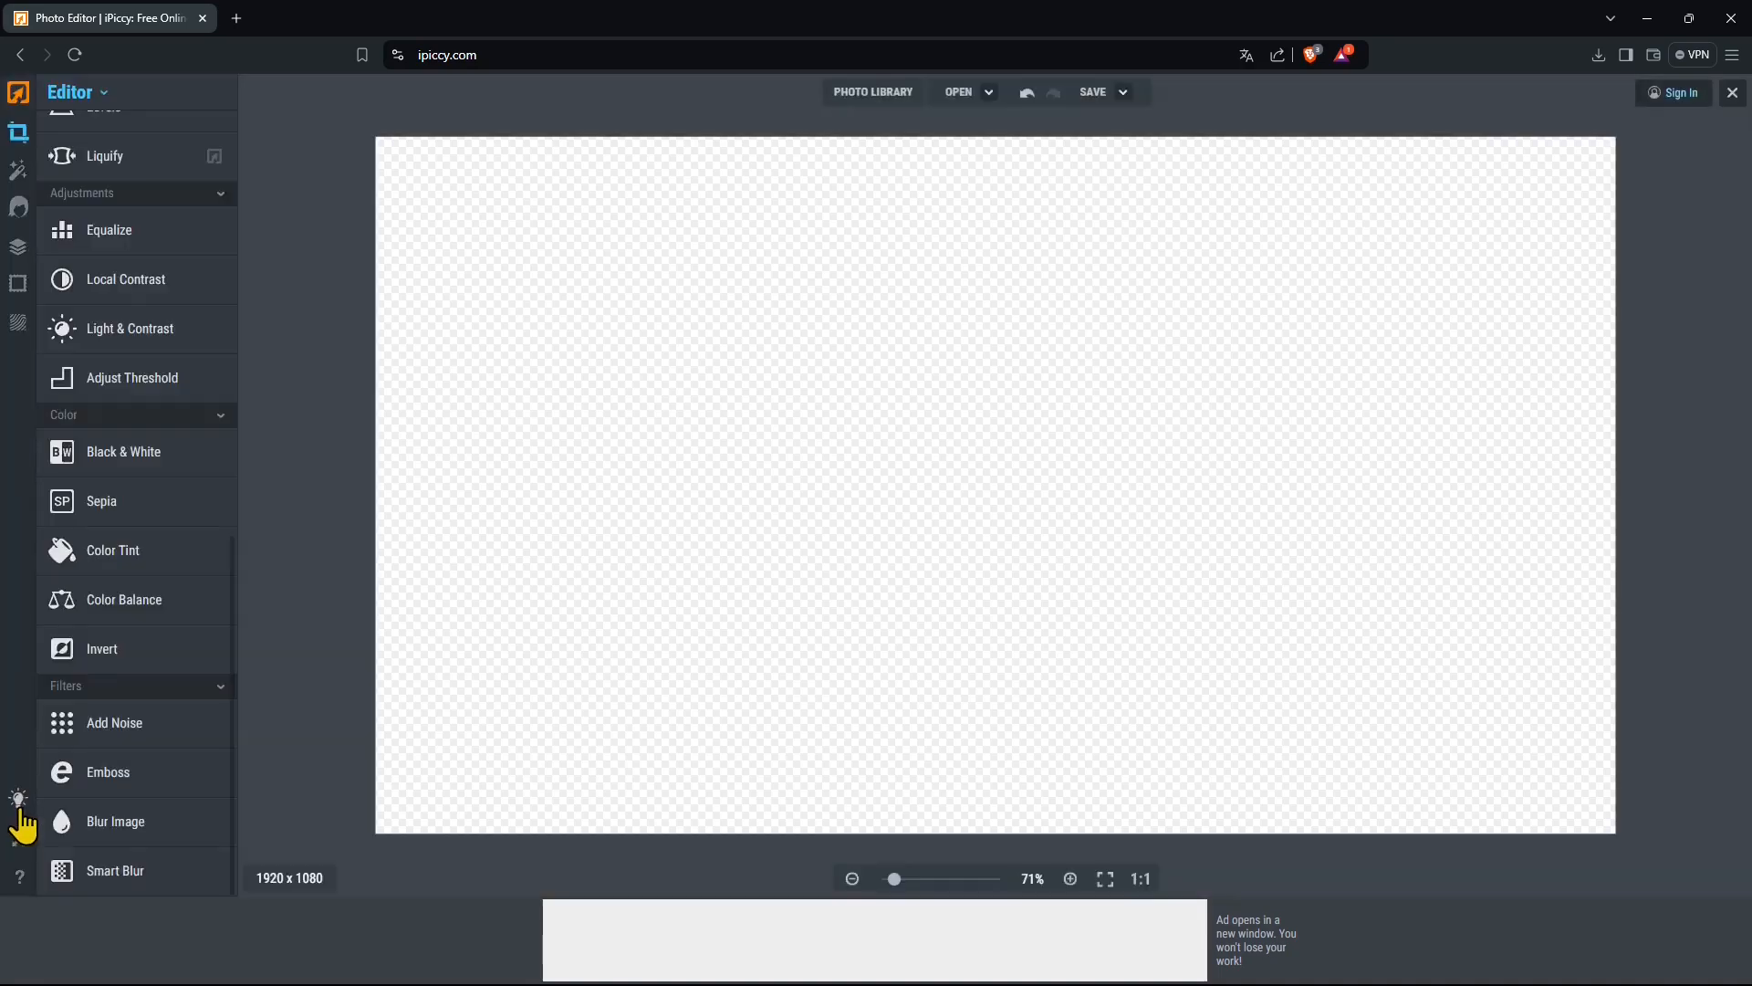
left_click(19, 801)
left_click(20, 801)
left_click(18, 844)
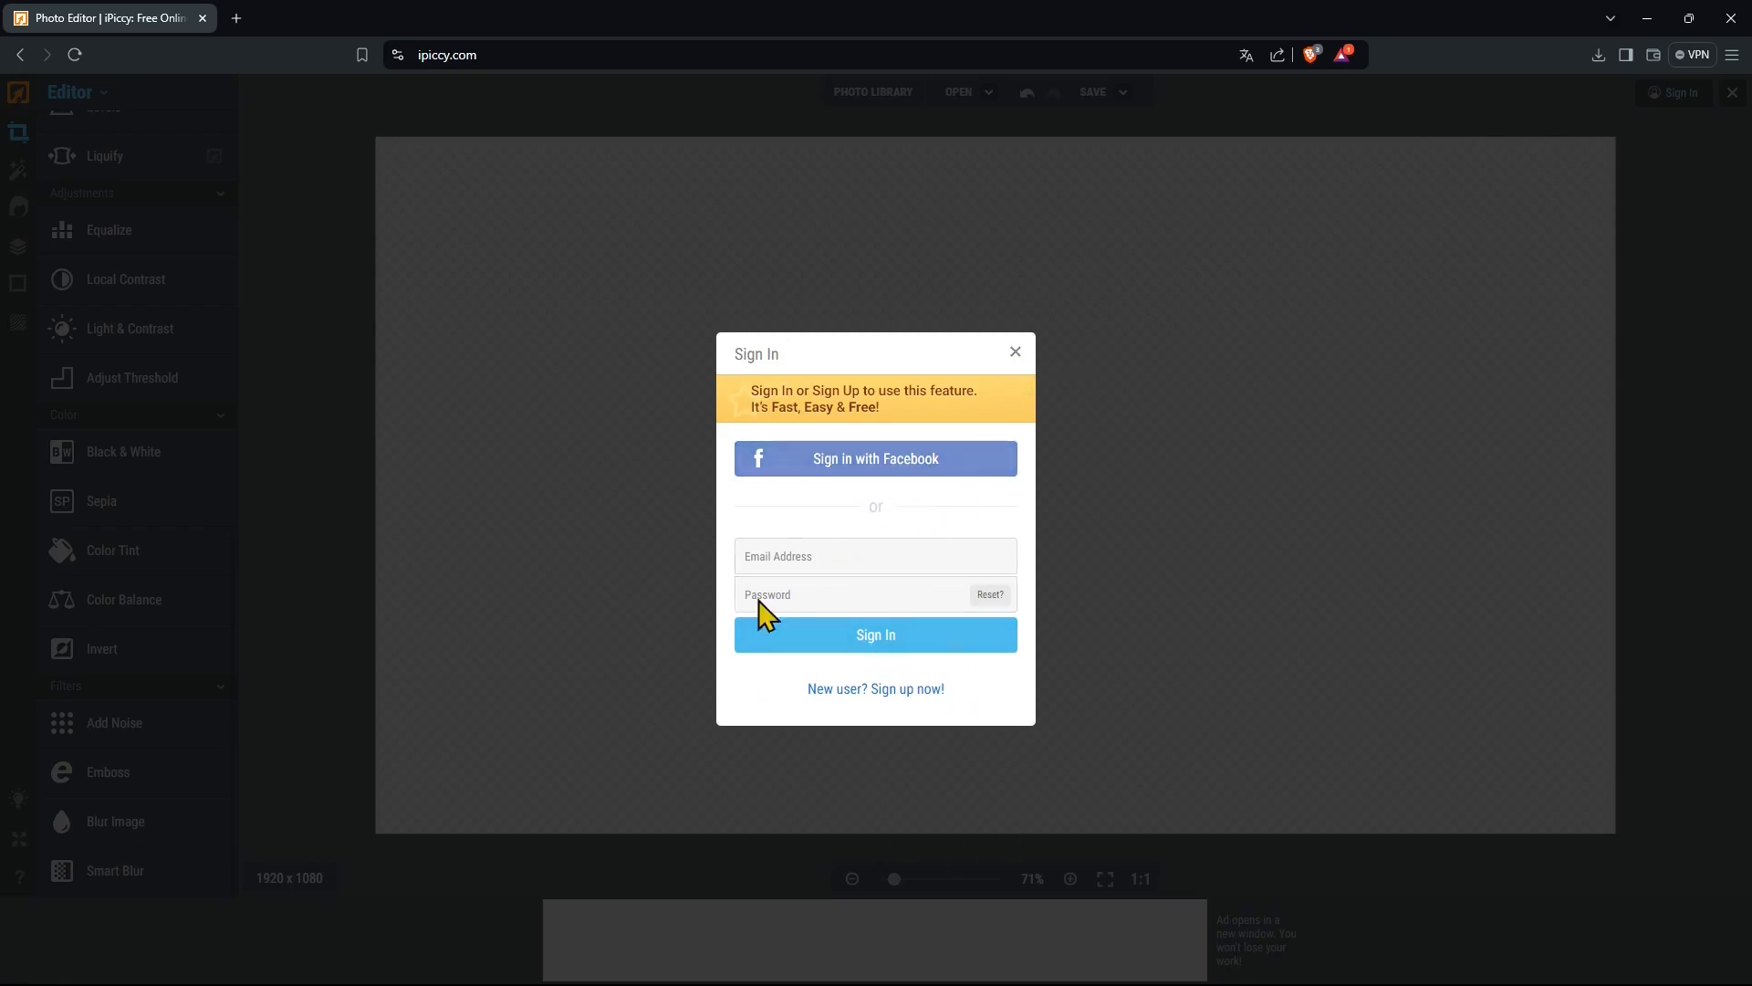
left_click(1016, 352)
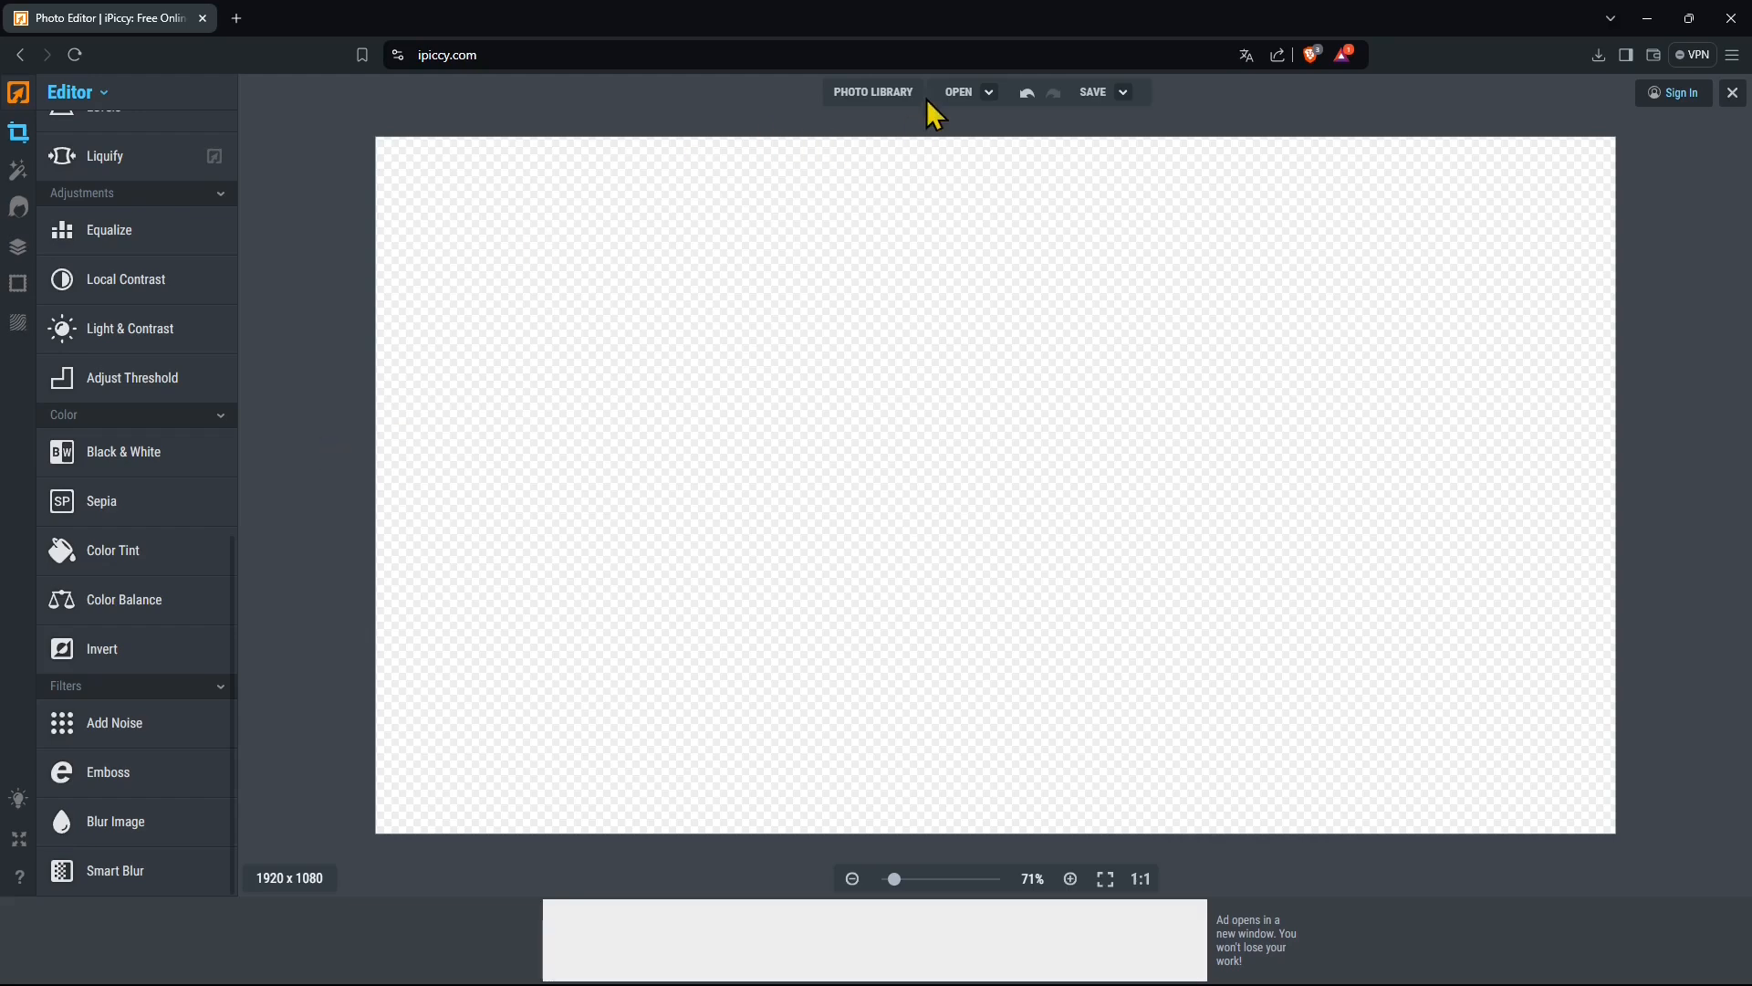
- View and close the Photo Library, and open the photo DSC_3212 from the Foto e Video folder without saving the blank canvas
left_click(893, 97)
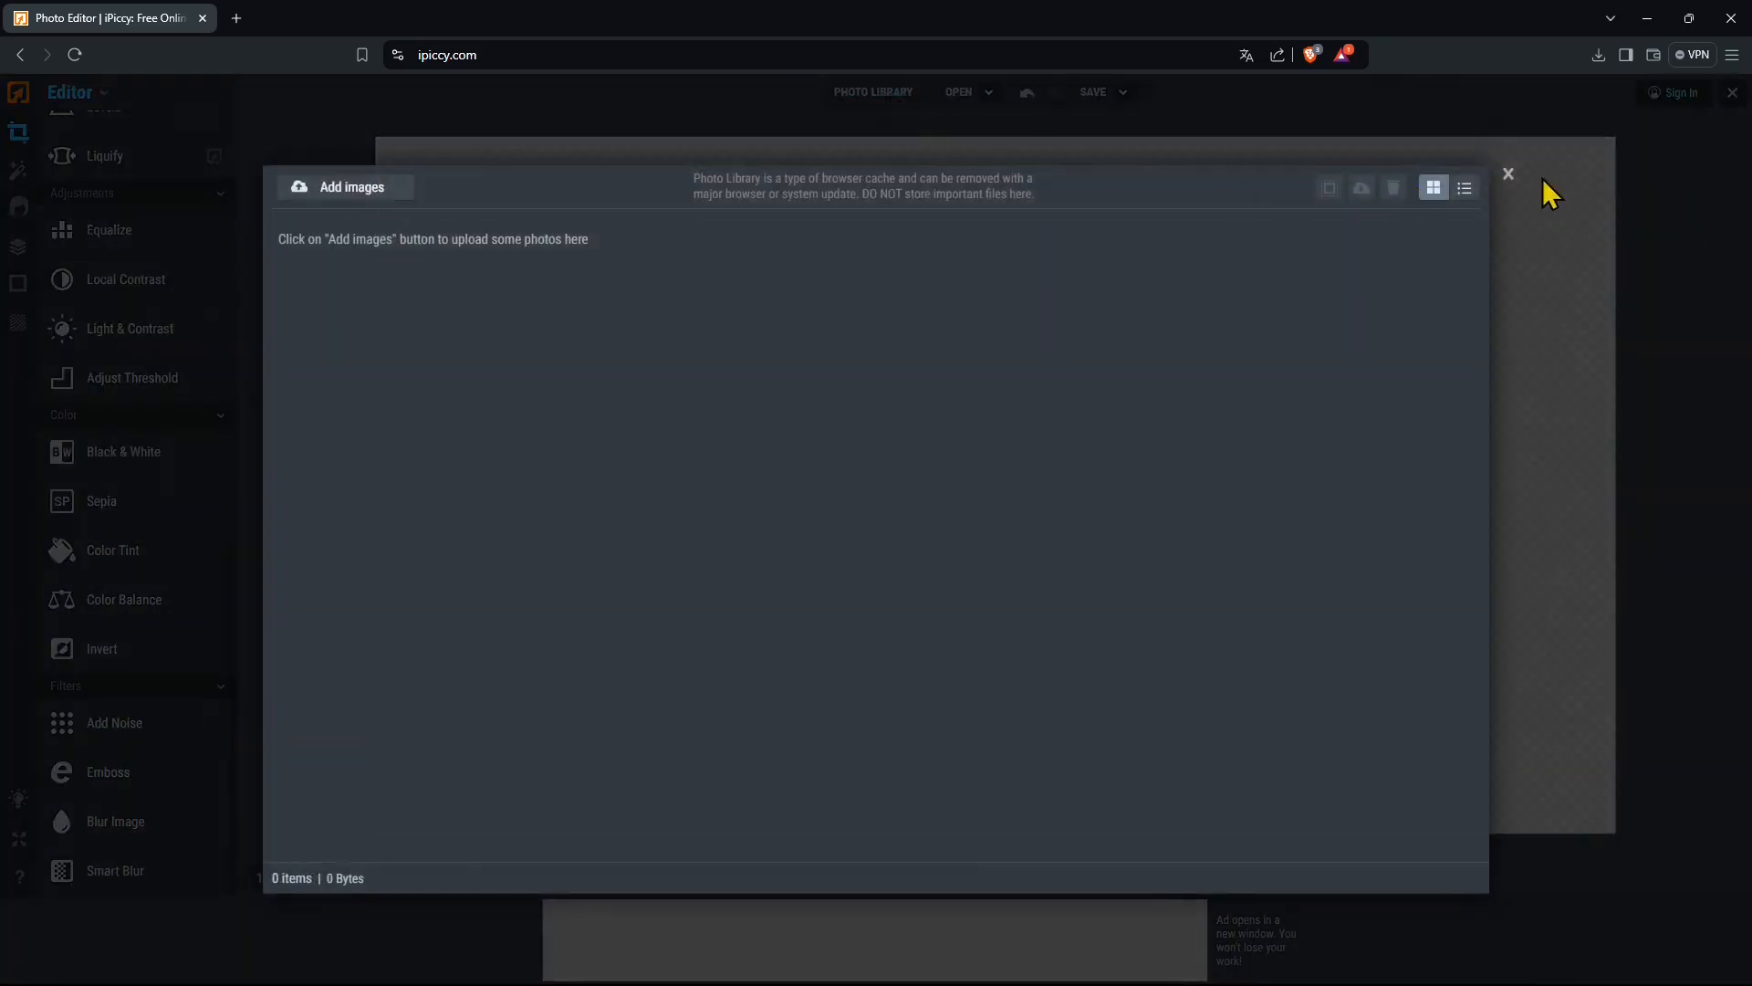
left_click(1509, 174)
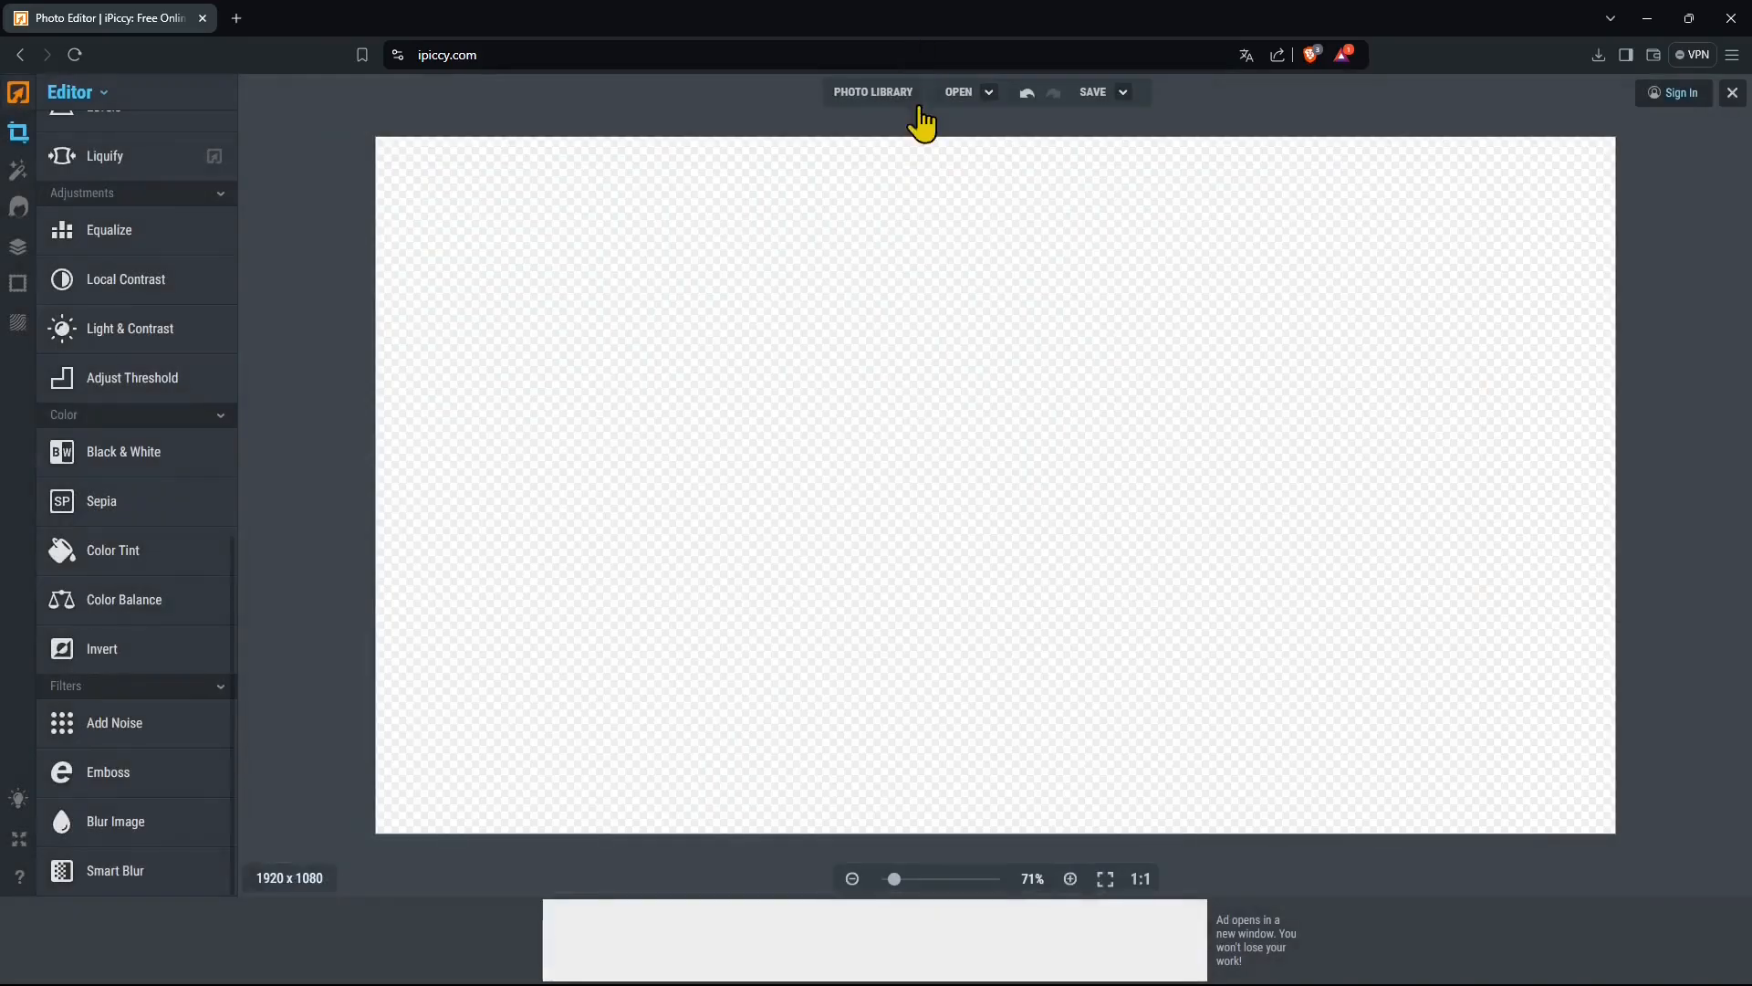
left_click(964, 89)
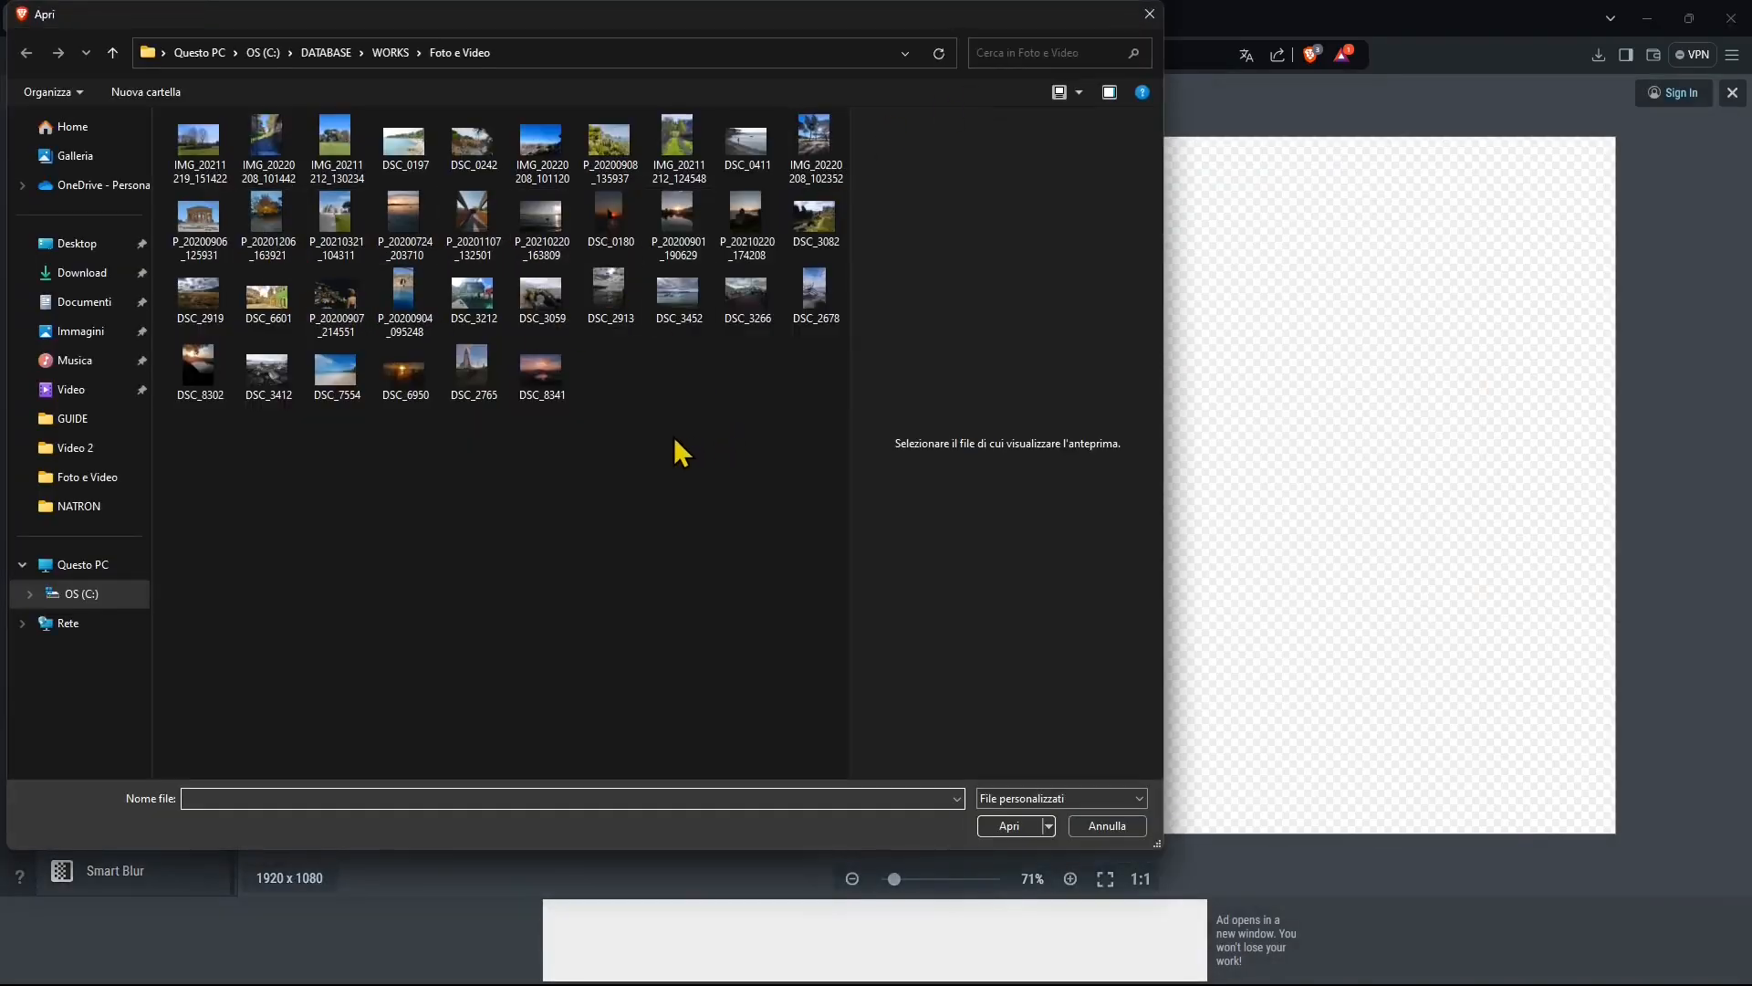
left_click(470, 315)
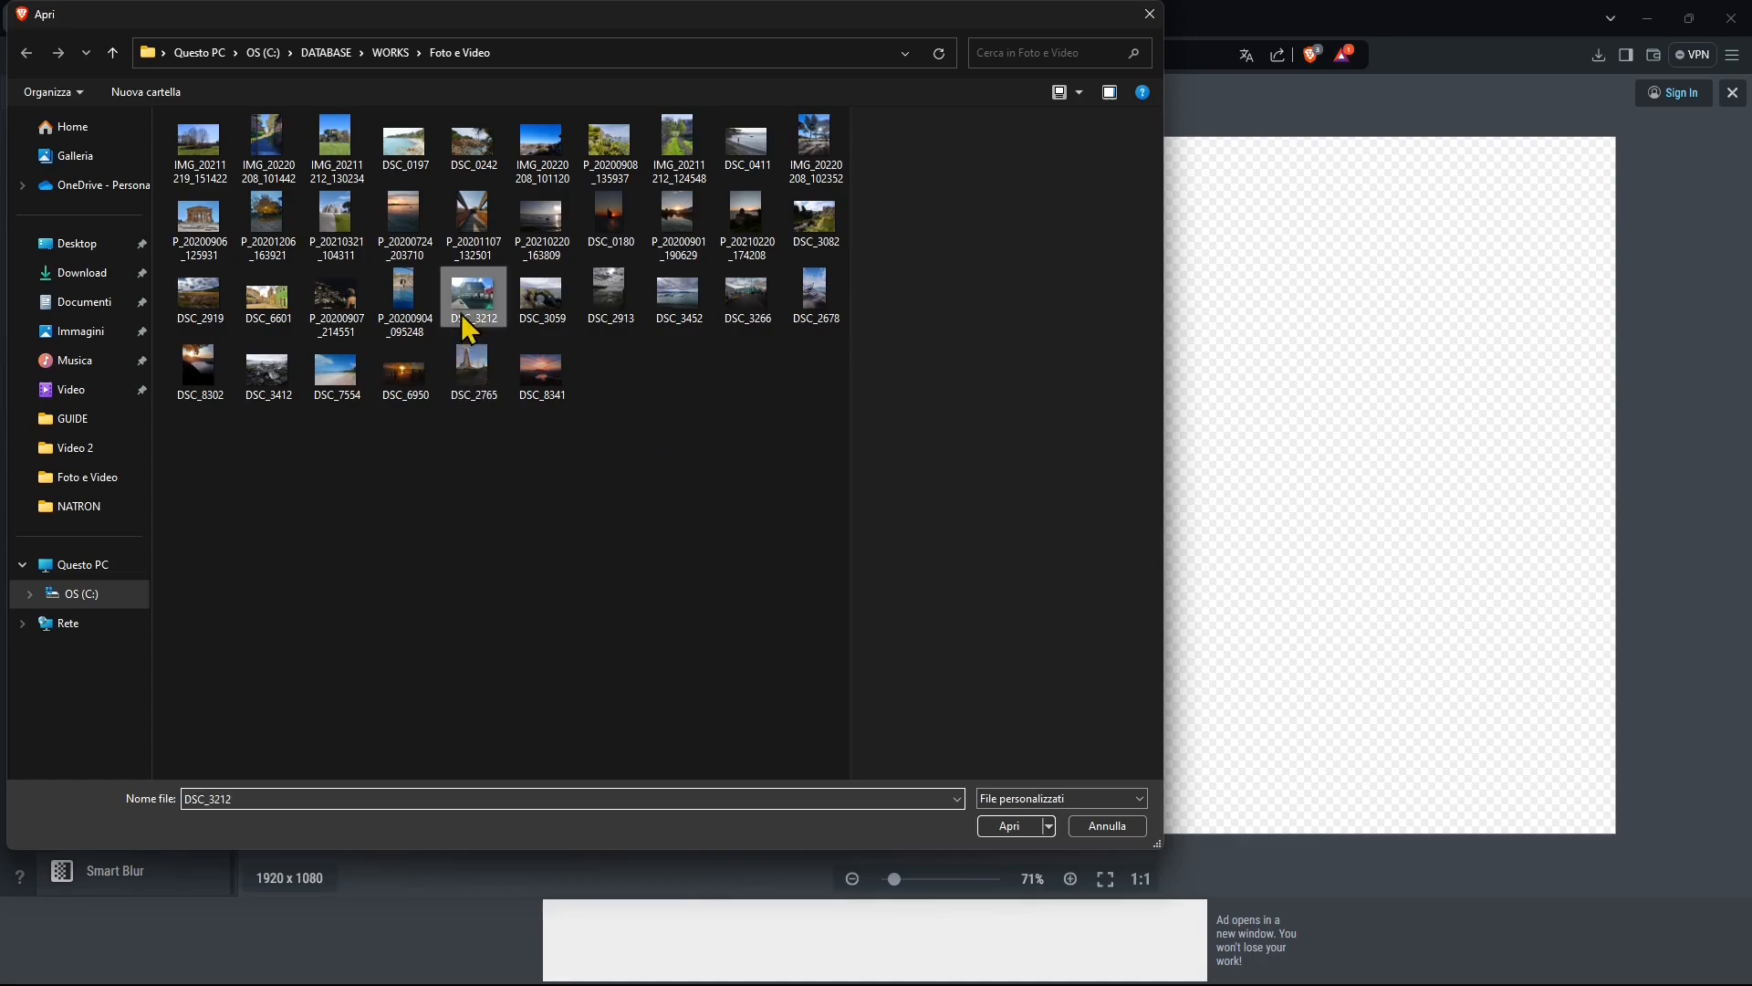
left_click(1010, 825)
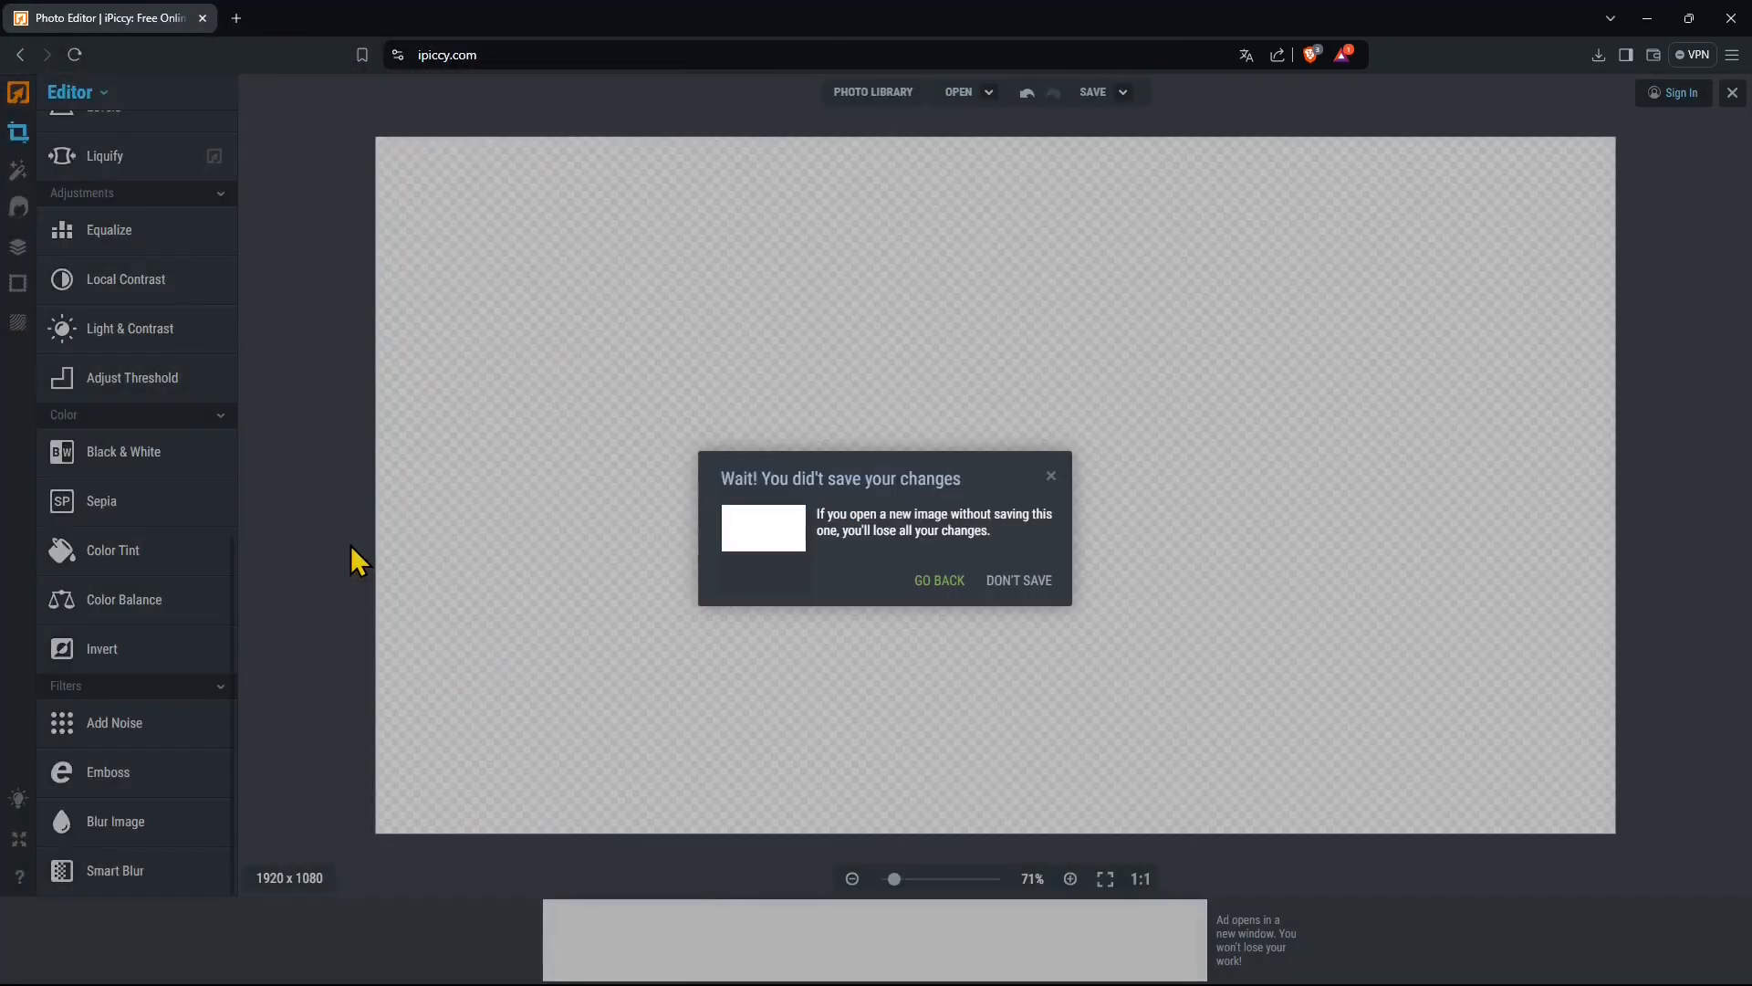
left_click(1004, 582)
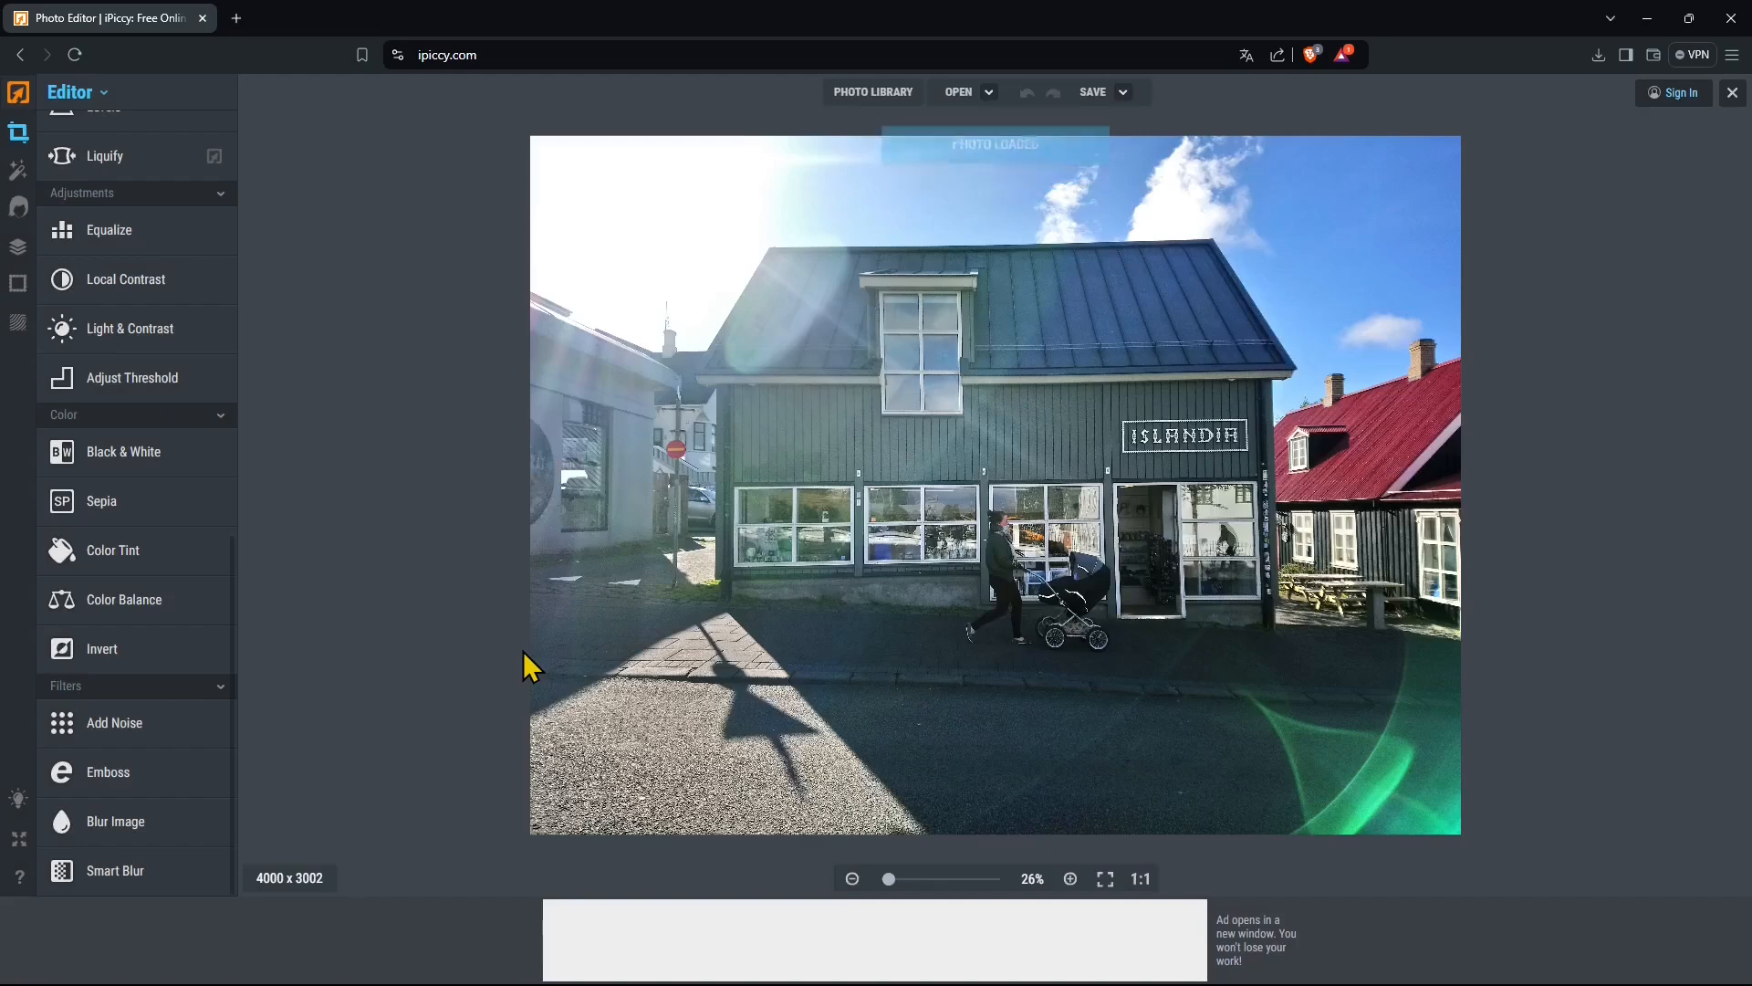